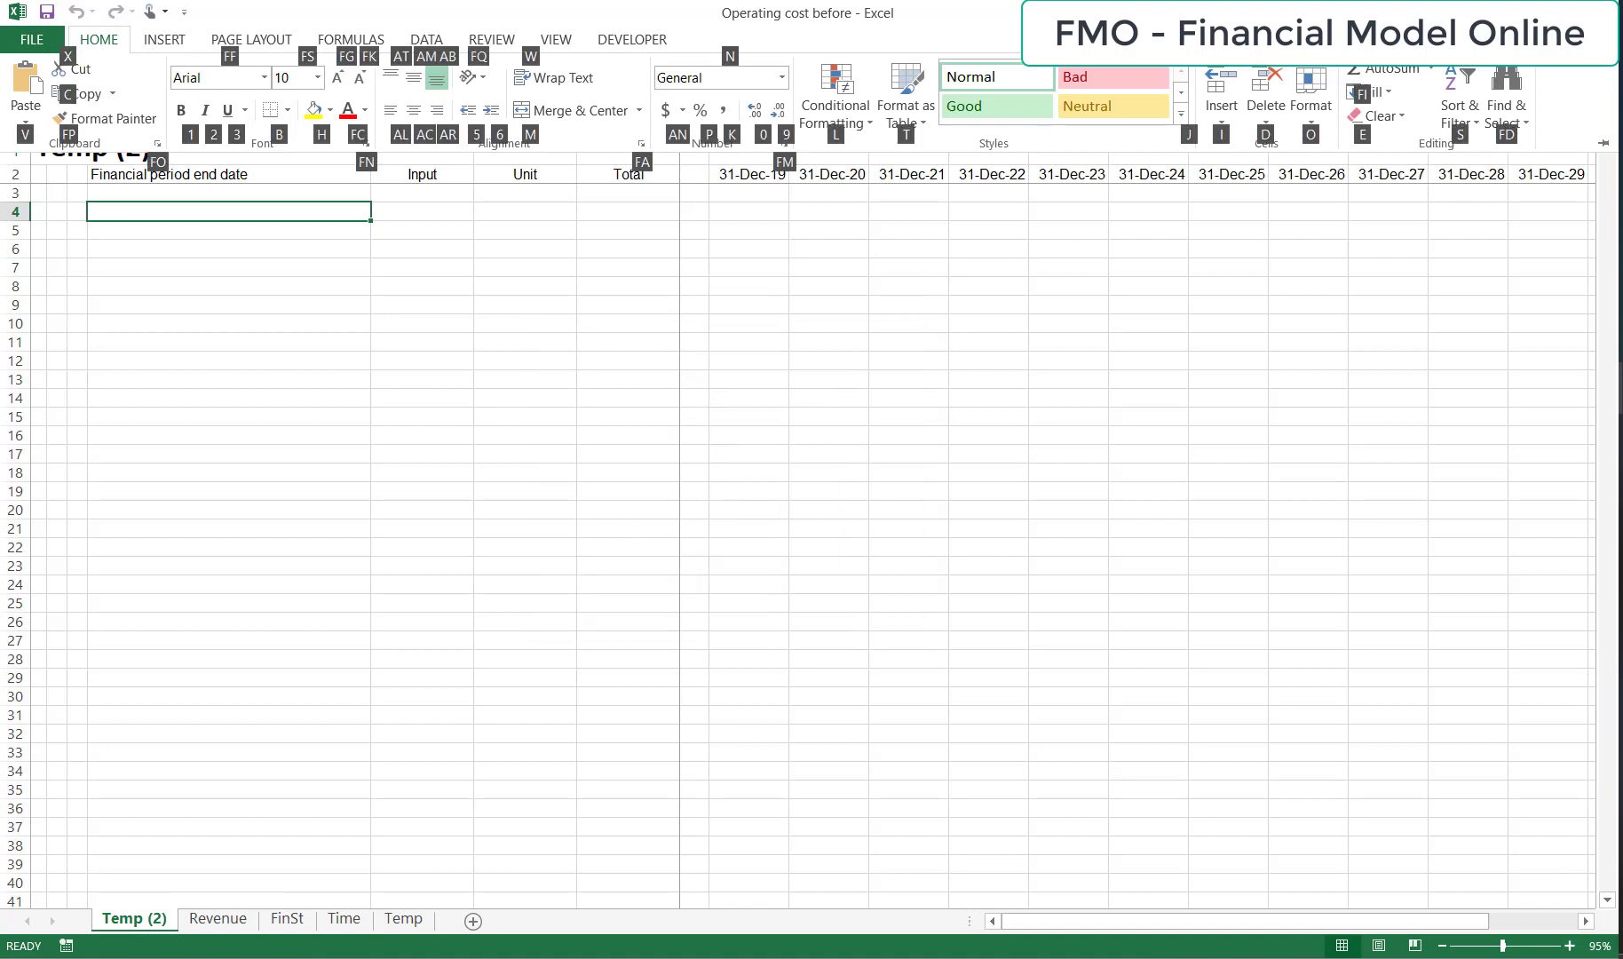
# Rename the Temp (2) sheet as OpCost.
pyautogui.press('o')
pyautogui.write('r')
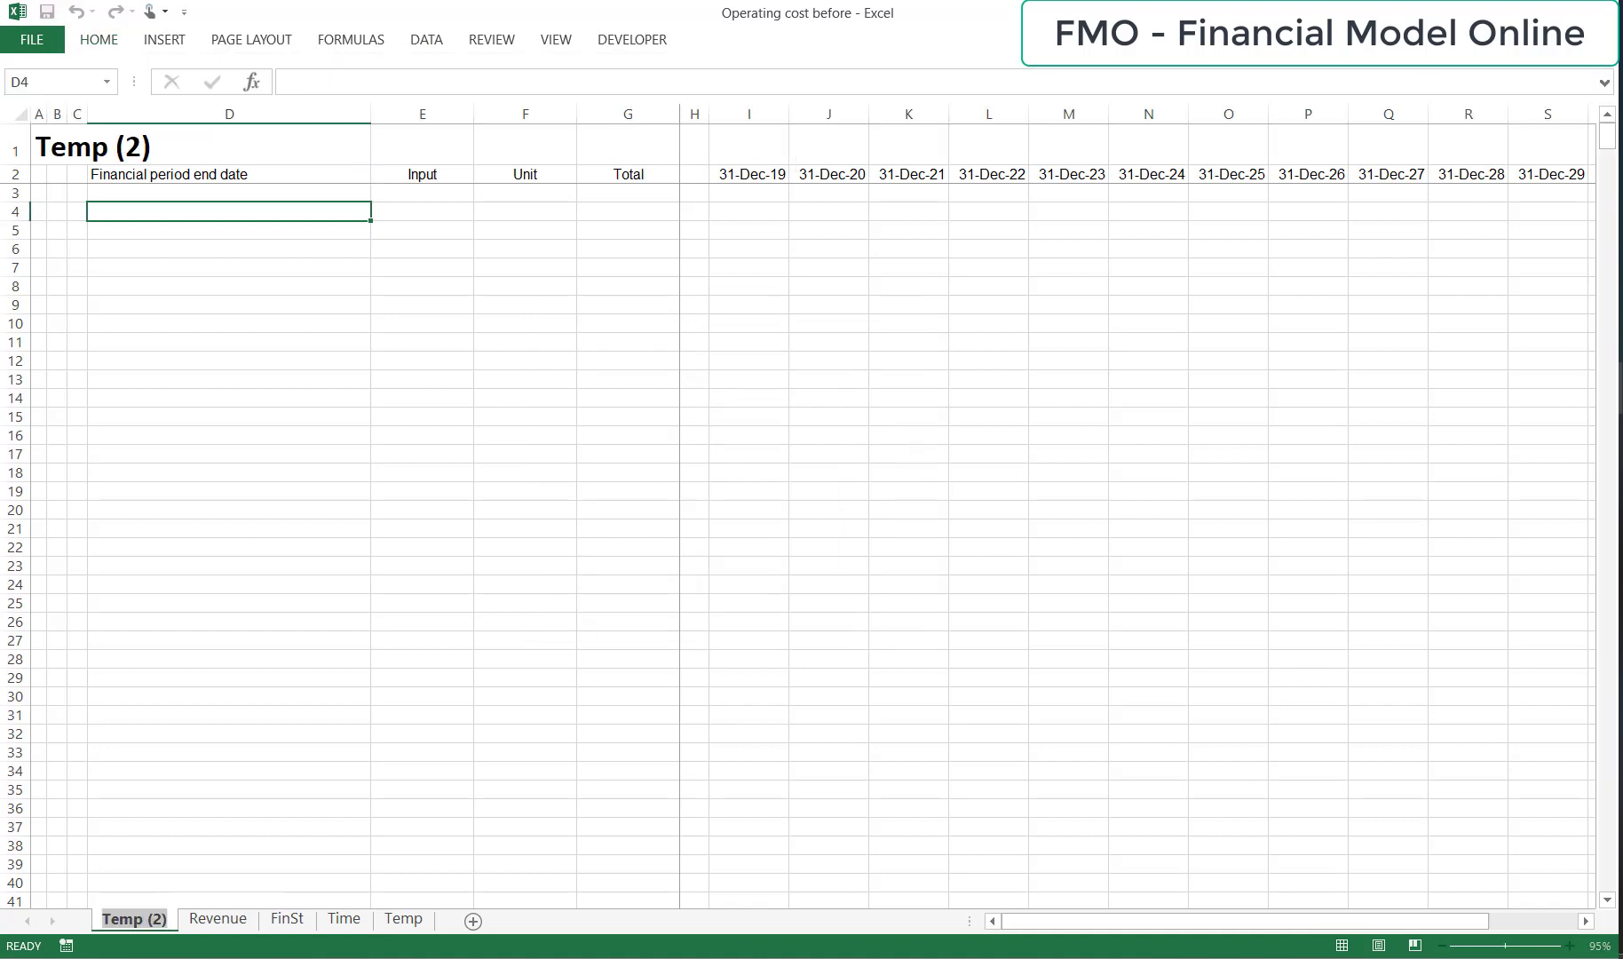
pyautogui.write('OpCost')
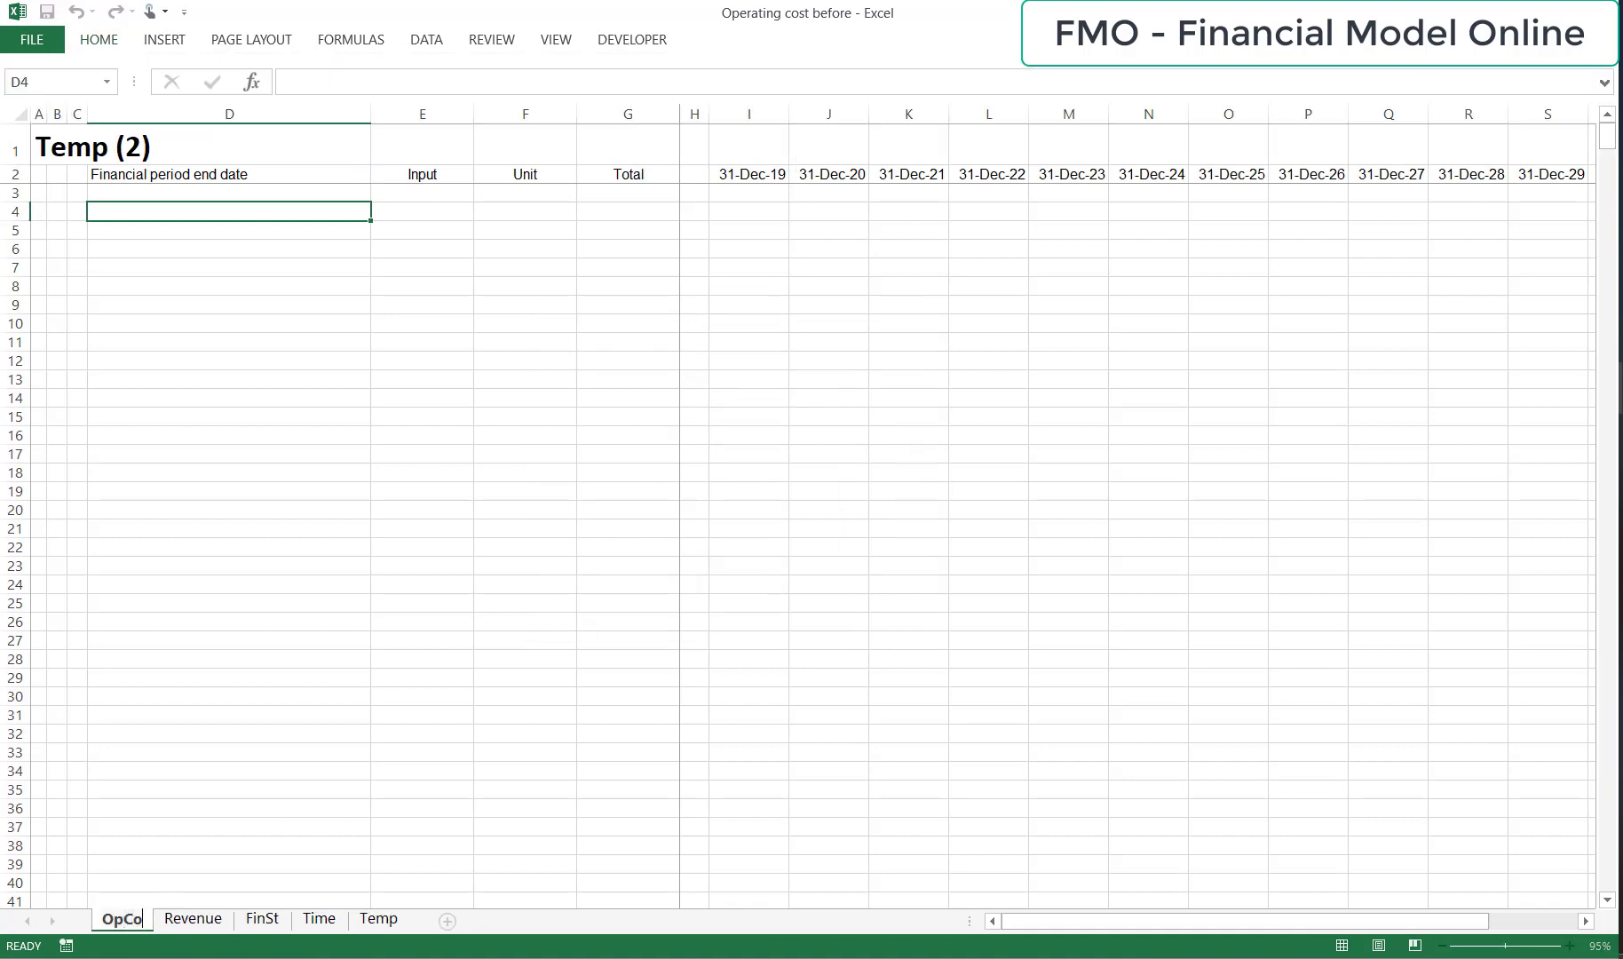
pyautogui.press('Return')
pyautogui.press('Return')
# Enter the section heading "OPERATING COST PROJECTIONS" in cell A4.
pyautogui.press('Up')
pyautogui.press('Left')
pyautogui.press('Left')
pyautogui.press('Left')
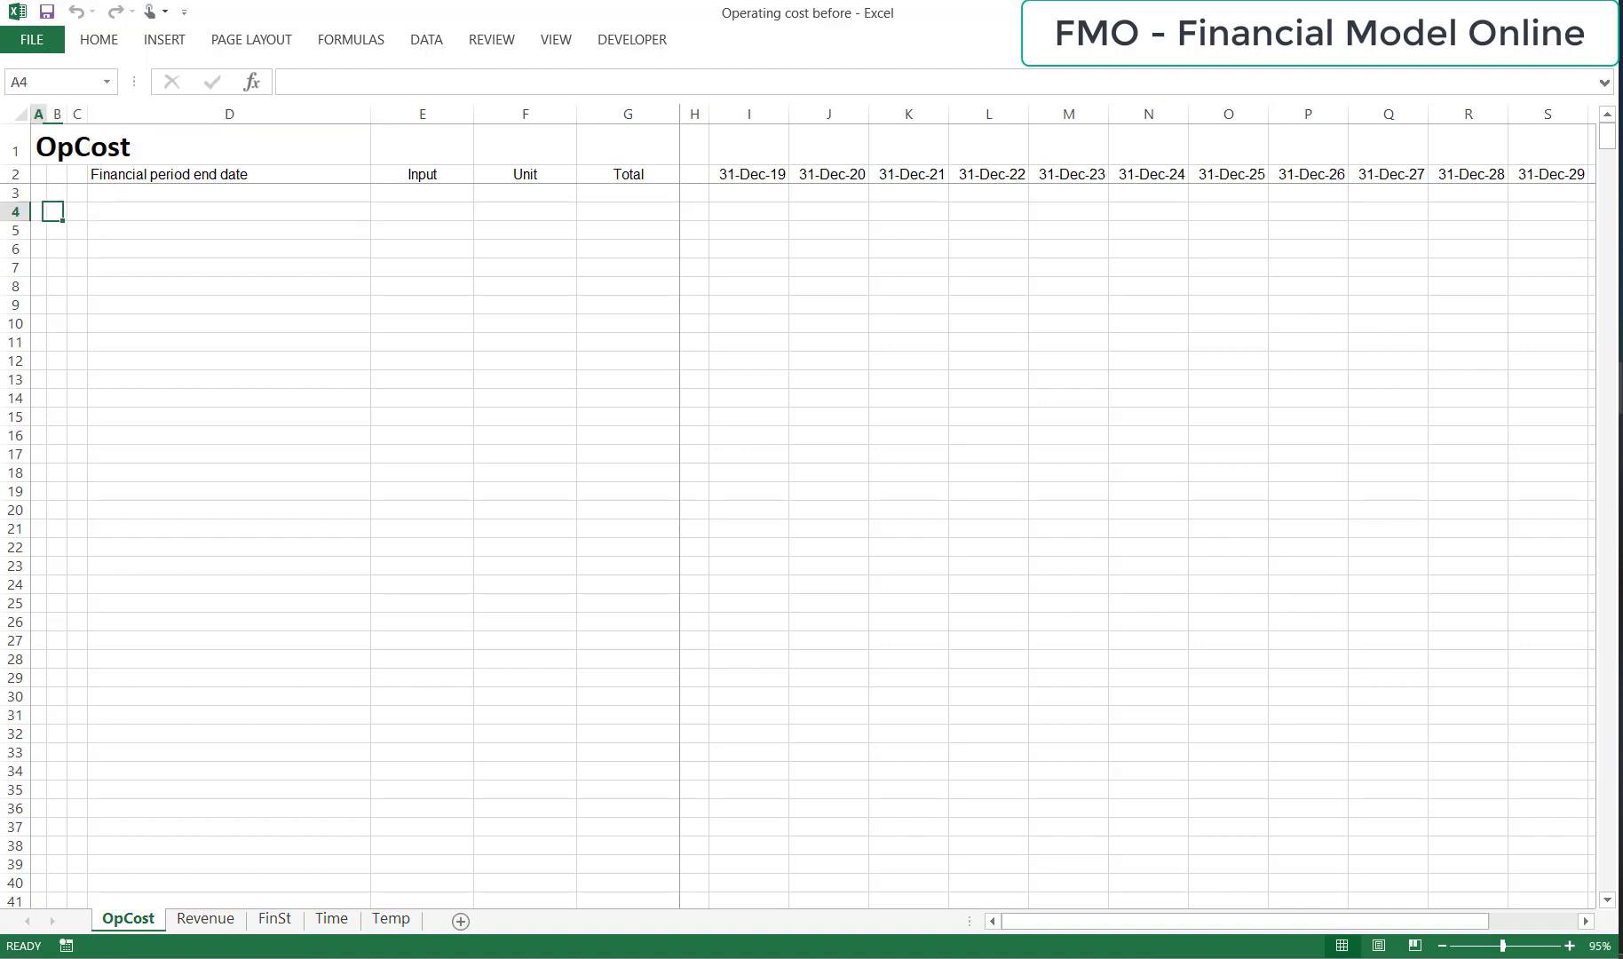
pyautogui.press('capslock')
pyautogui.write('OP')
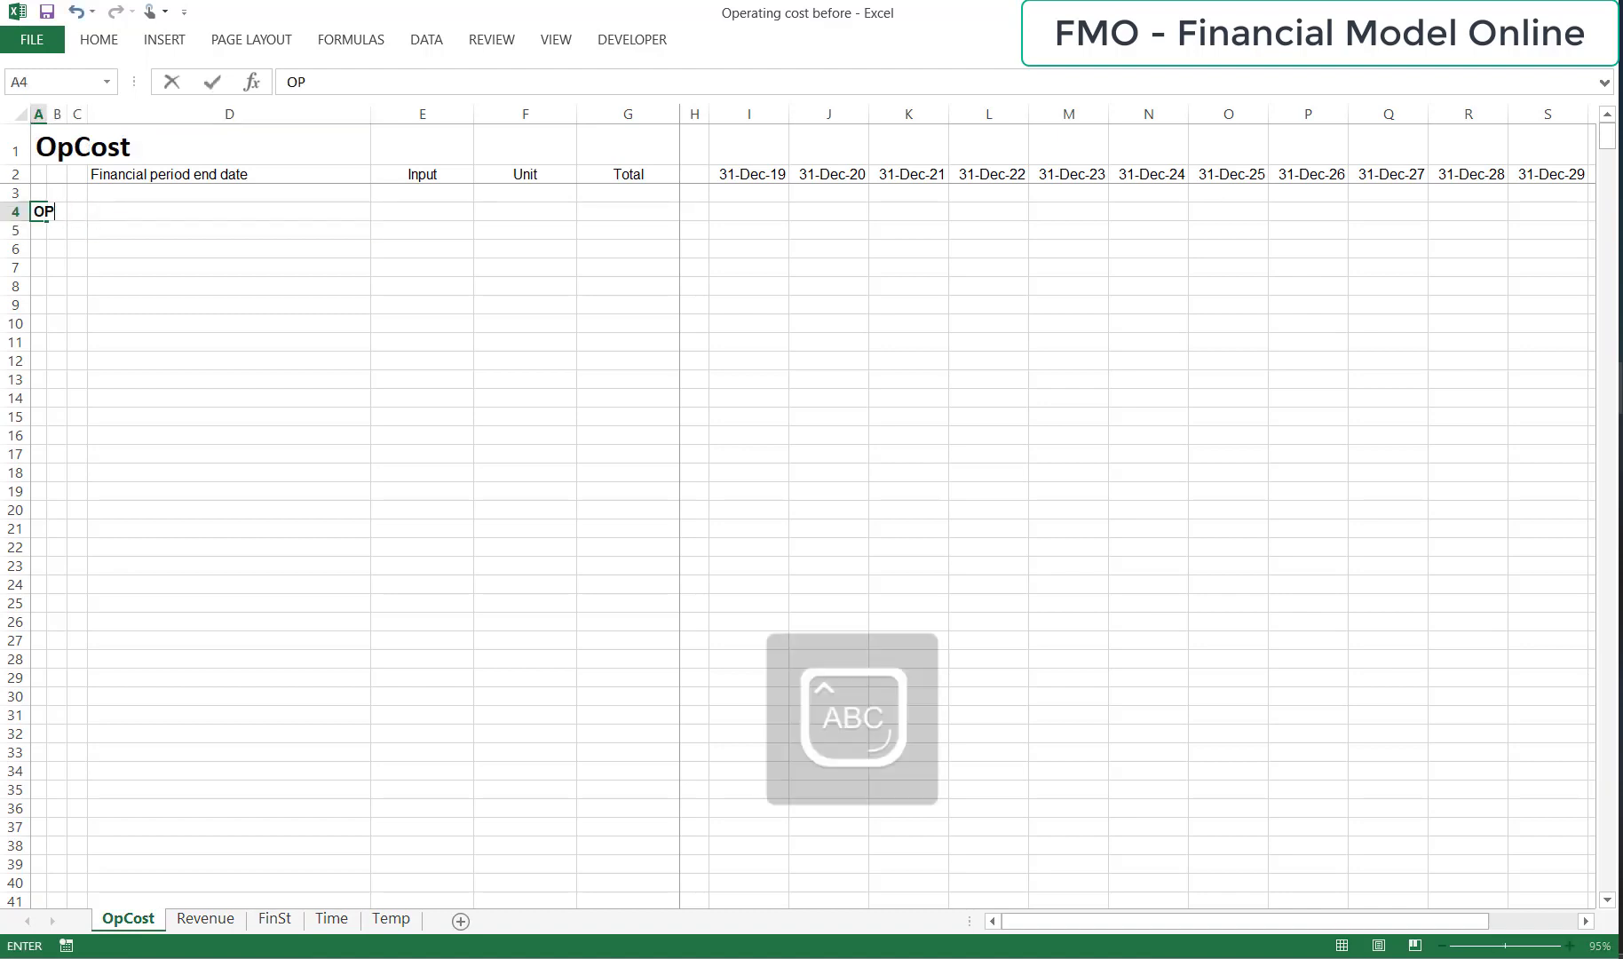
pyautogui.write('ERATING COST ')
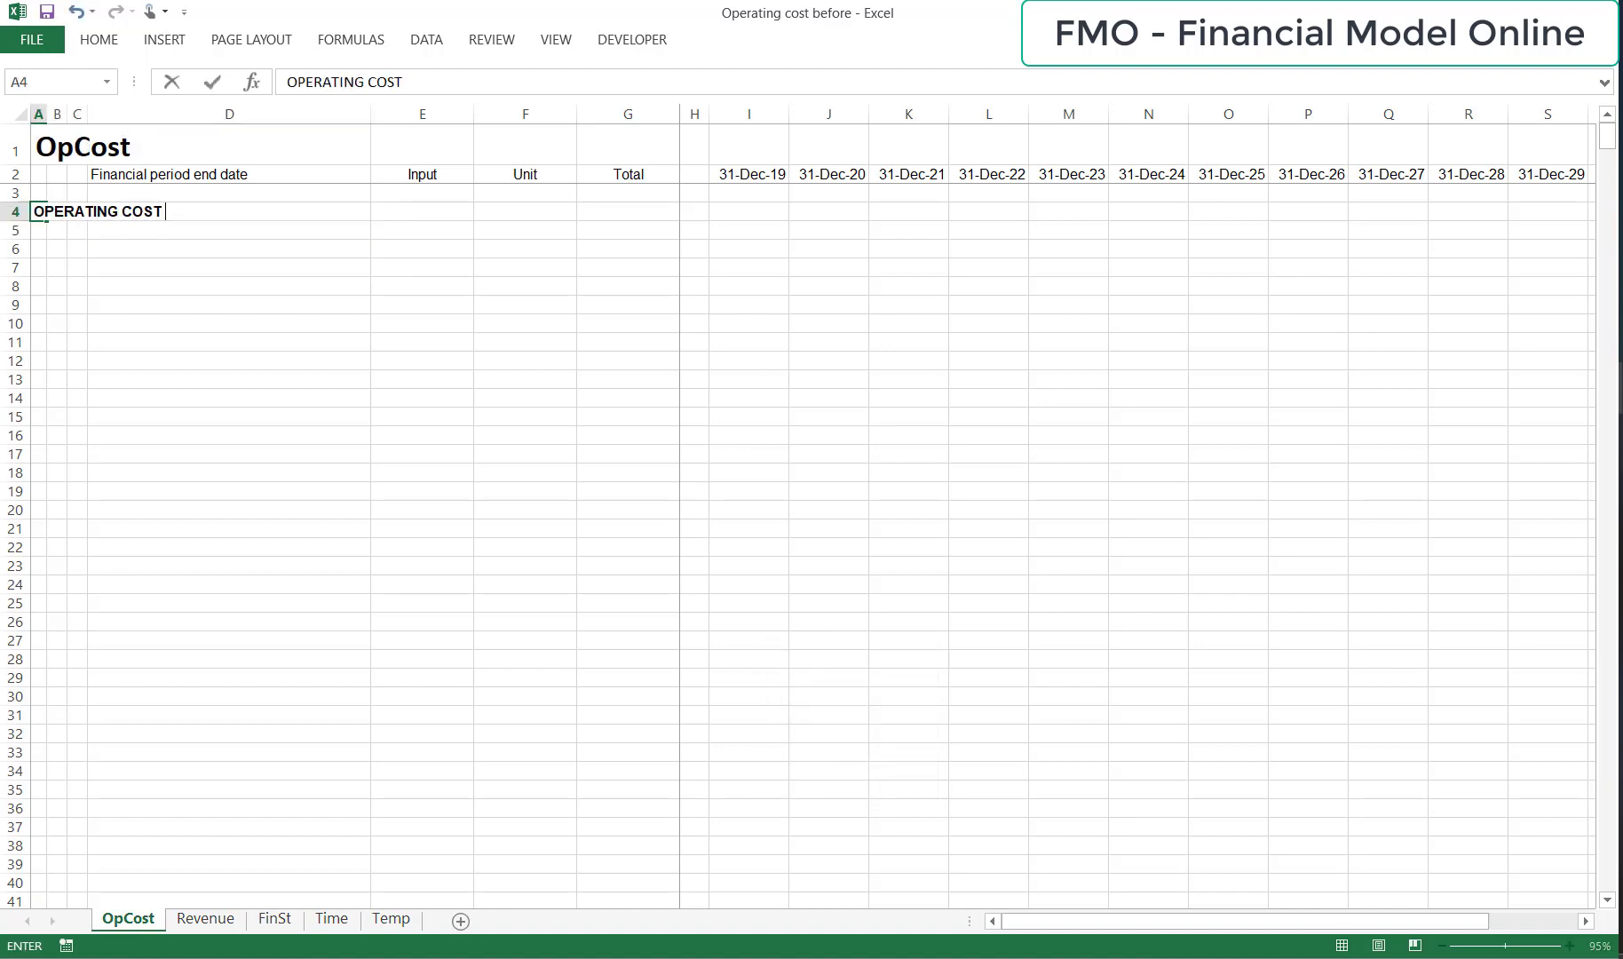
pyautogui.write('PROJECTIONS')
pyautogui.hotkey('ctrl', 'Return')
# Enter the subheading "Variable O&M, chemicals and power cost" in cell B6.
pyautogui.press('Down')
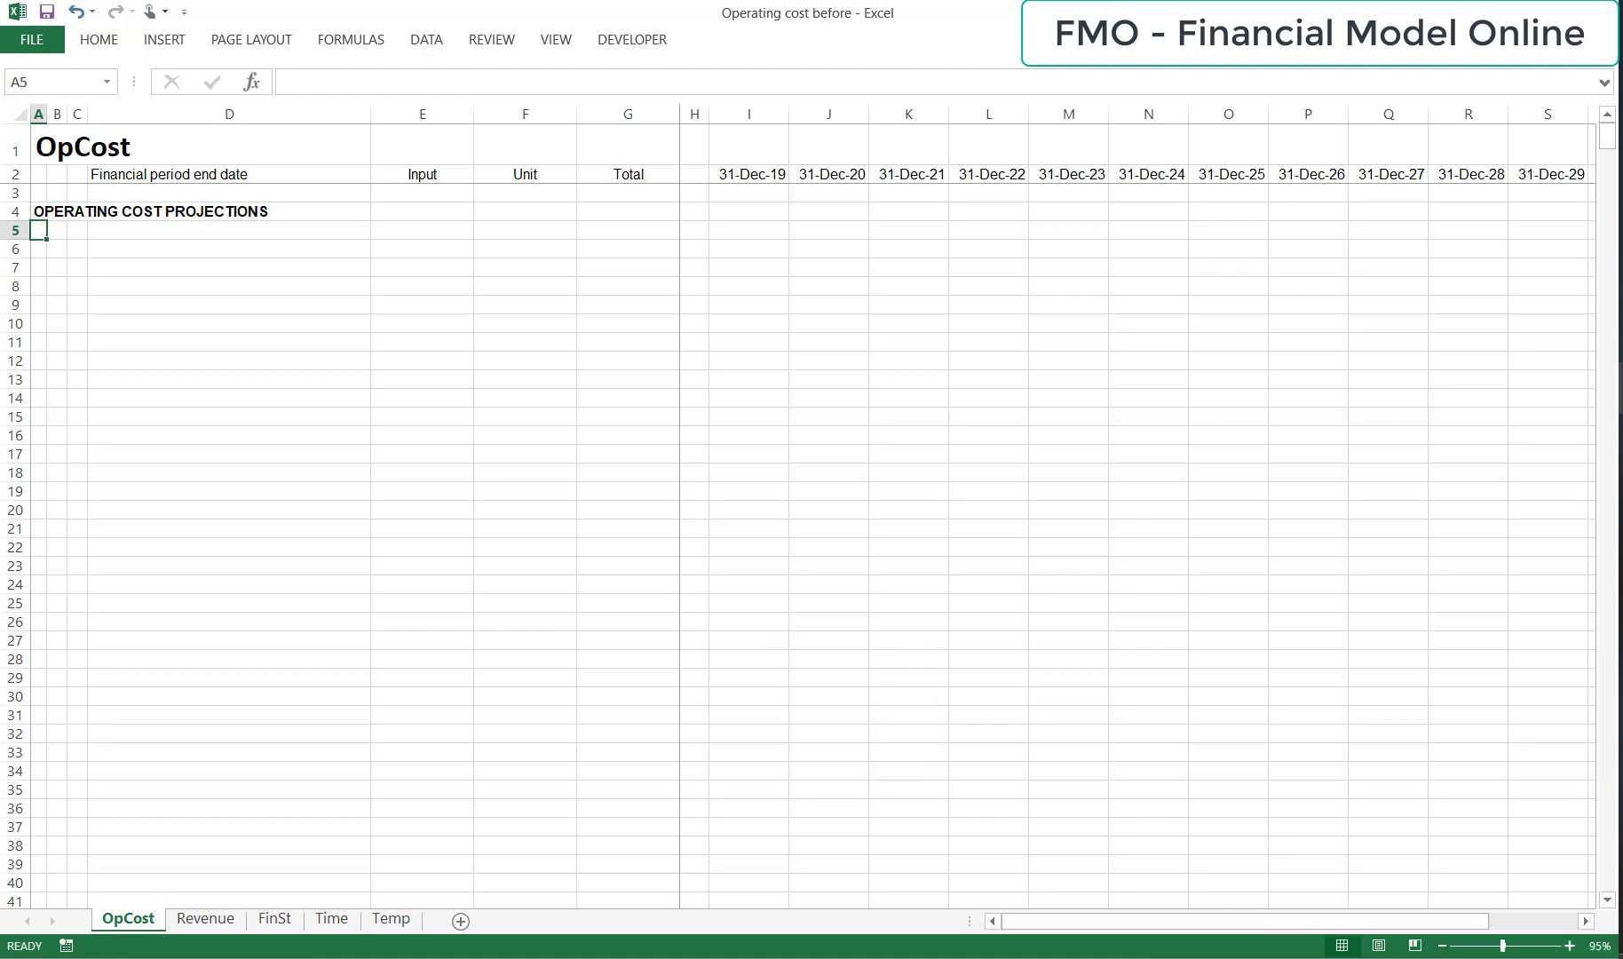
pyautogui.press('Down')
pyautogui.press('Right')
pyautogui.press('capslock')
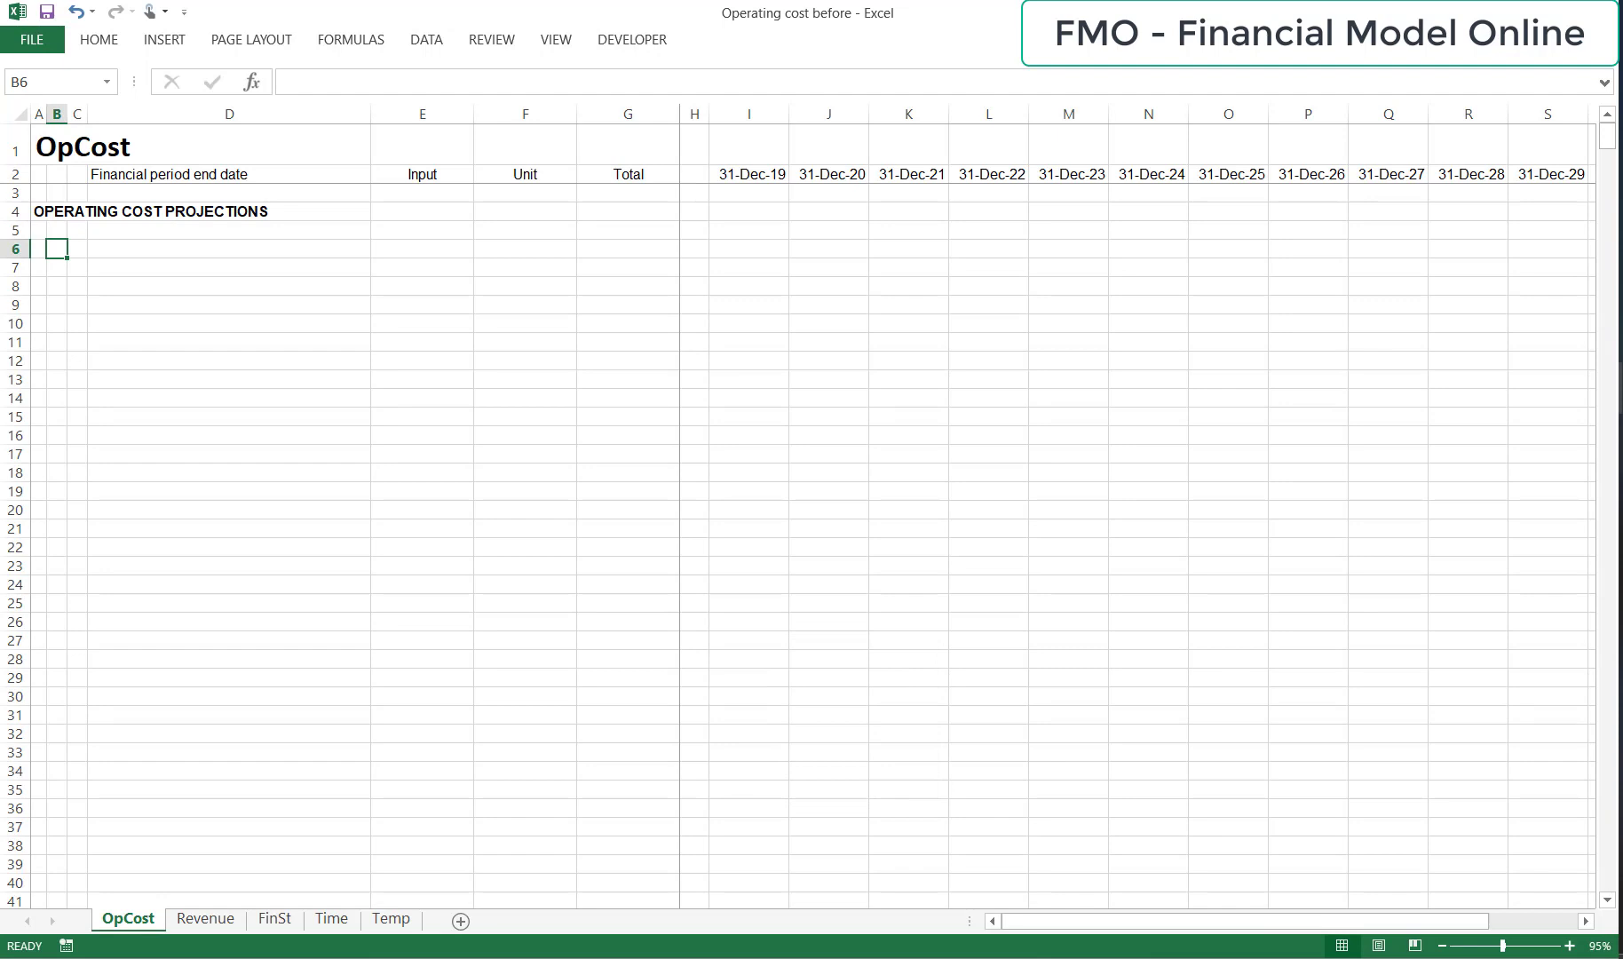
pyautogui.write('Variable O&M')
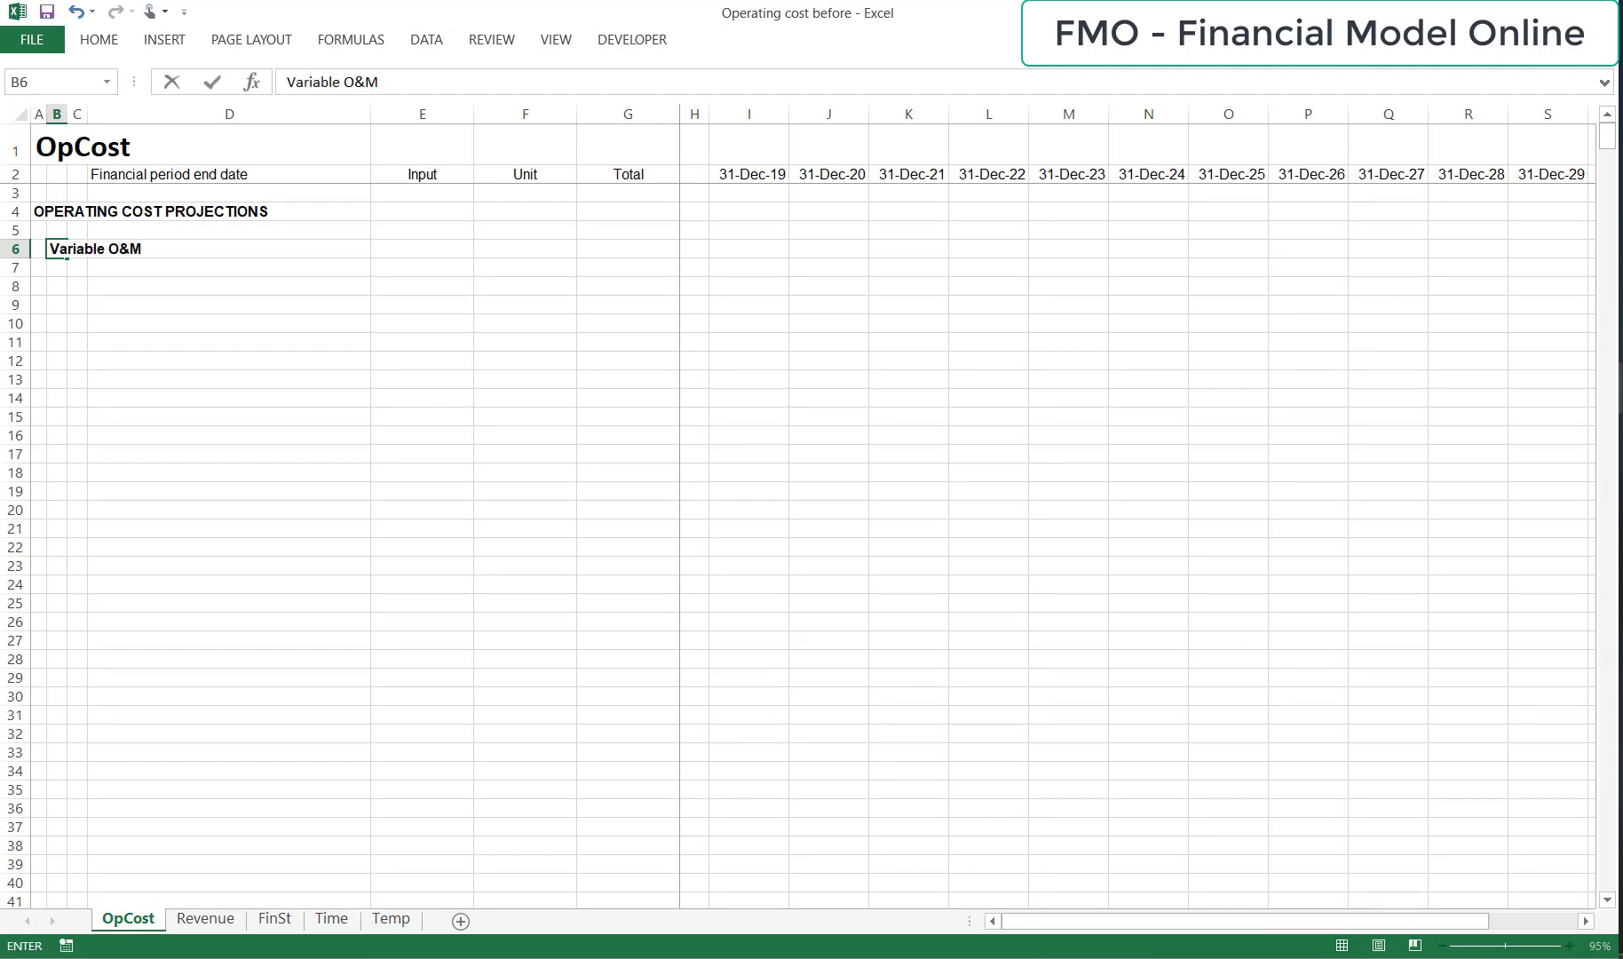
pyautogui.write(', chemicals and power cos')
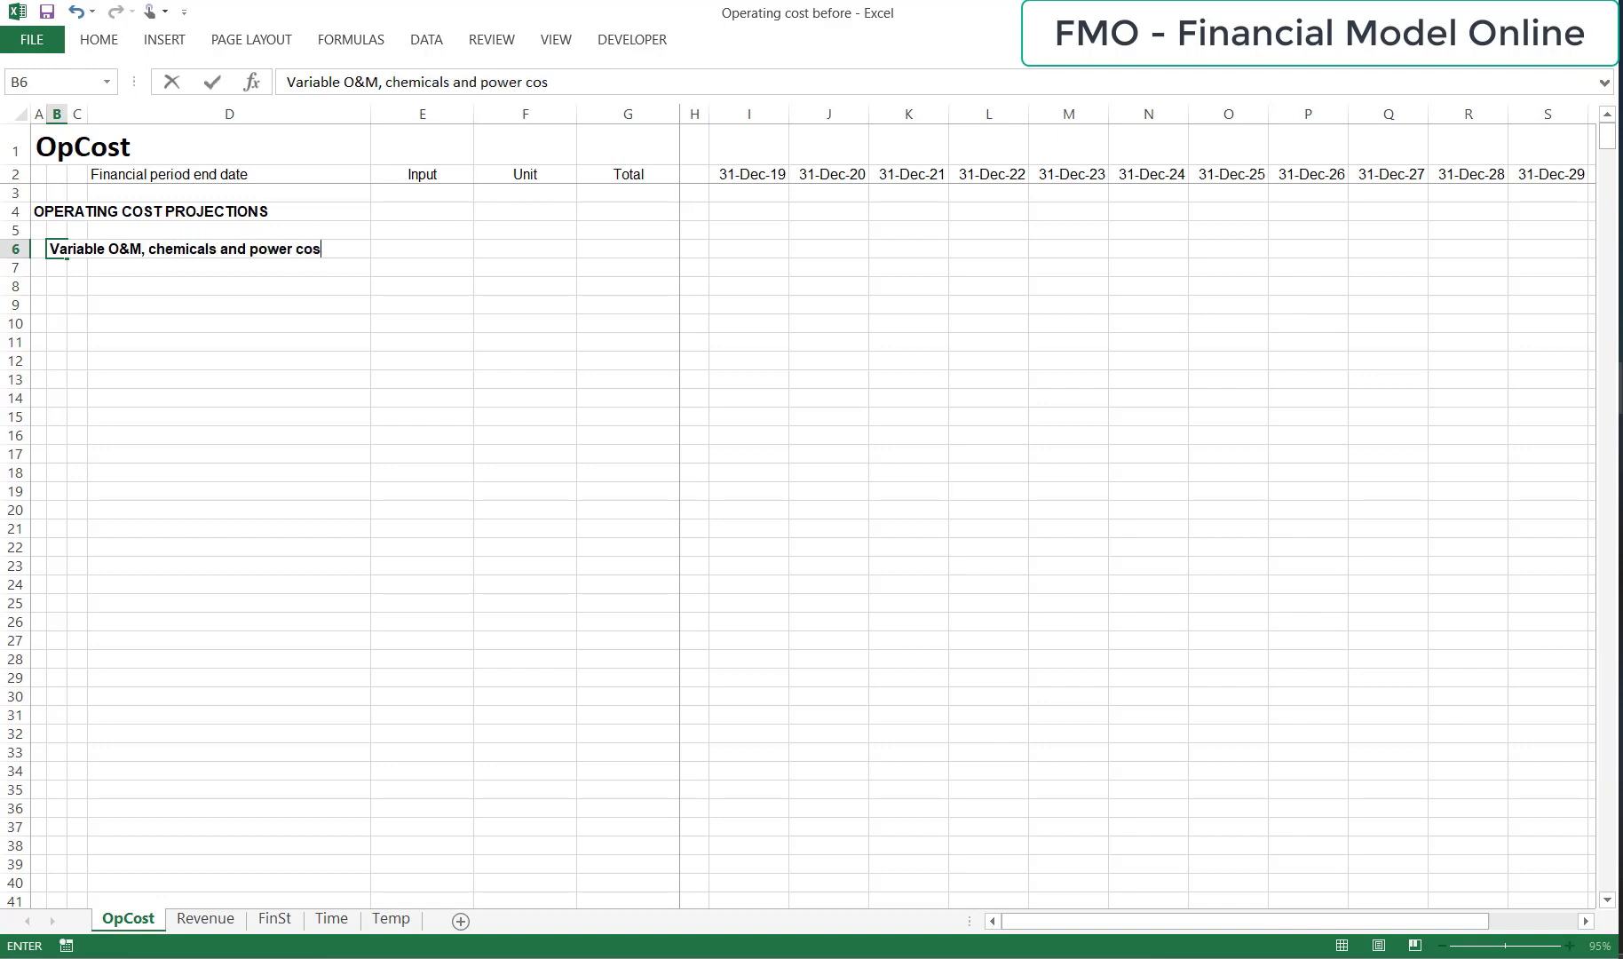
pyautogui.write('t')
pyautogui.press('Return')
# Copy the B6 subheading to D8 and extend the label there with "/ unit".
pyautogui.press('Up')
pyautogui.press('Right')
pyautogui.press('Right')
pyautogui.press('Down')
pyautogui.press('Down')
pyautogui.press('Up')
pyautogui.press('Left')
pyautogui.press('Left')
pyautogui.press('Up')
pyautogui.hotkey('ctrl', 'c')
pyautogui.press('Down')
pyautogui.press('Down')
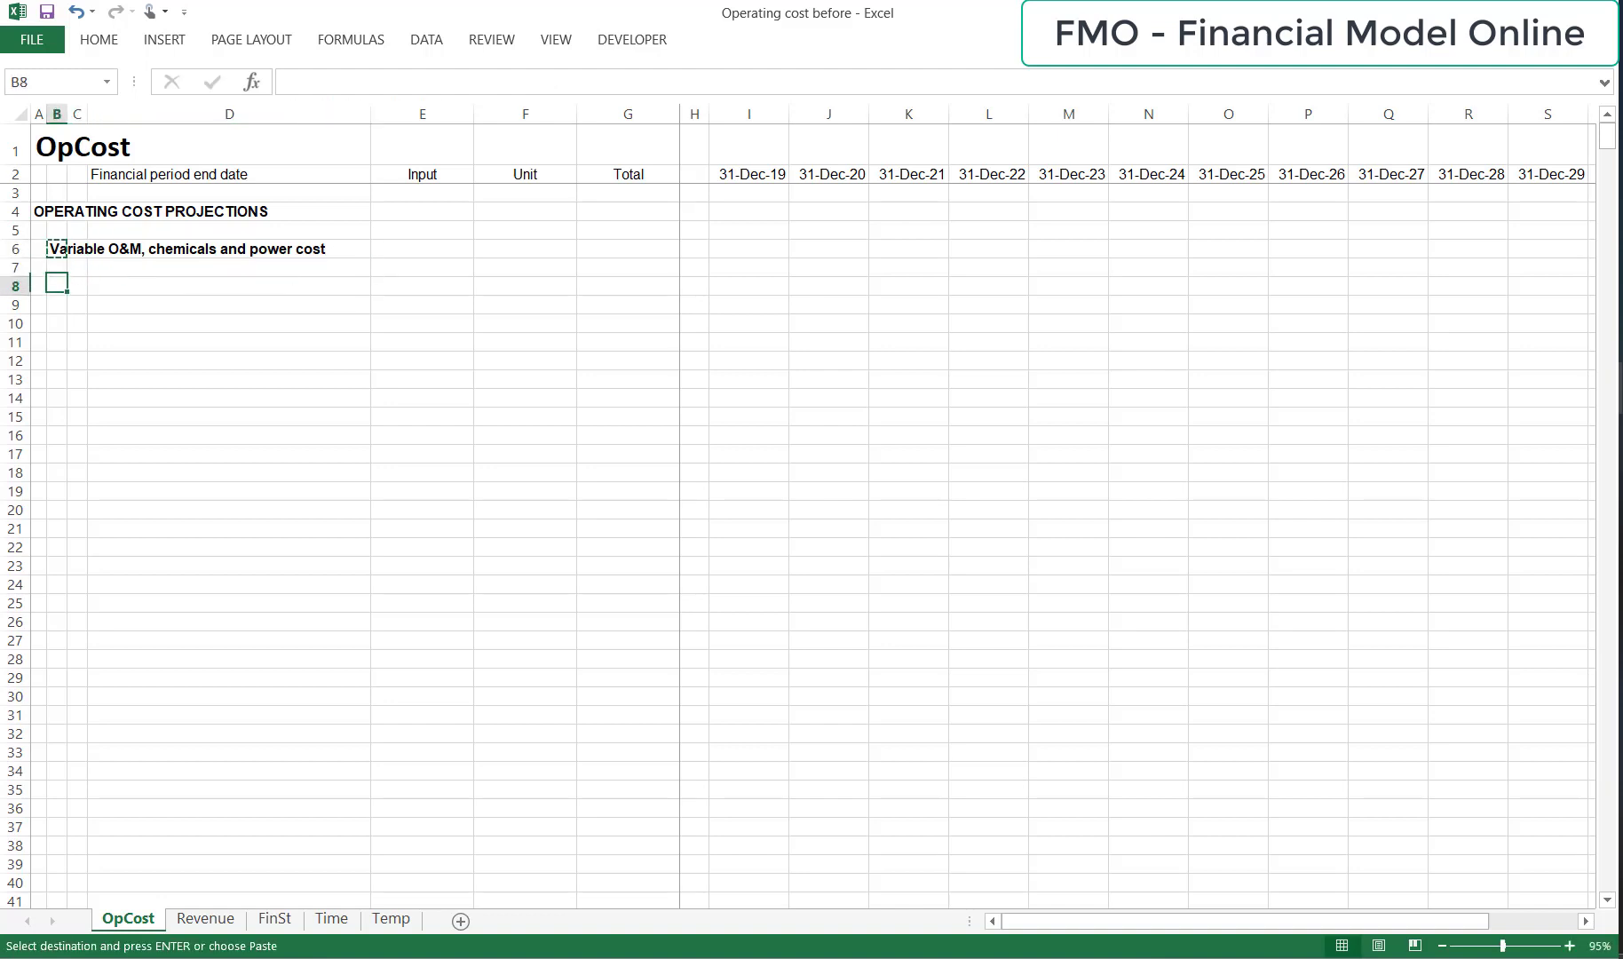
pyautogui.press('Right')
pyautogui.press('Right')
pyautogui.hotkey('ctrl', 'v')
pyautogui.press('F2')
pyautogui.write('/ unit')
pyautogui.press('Return')
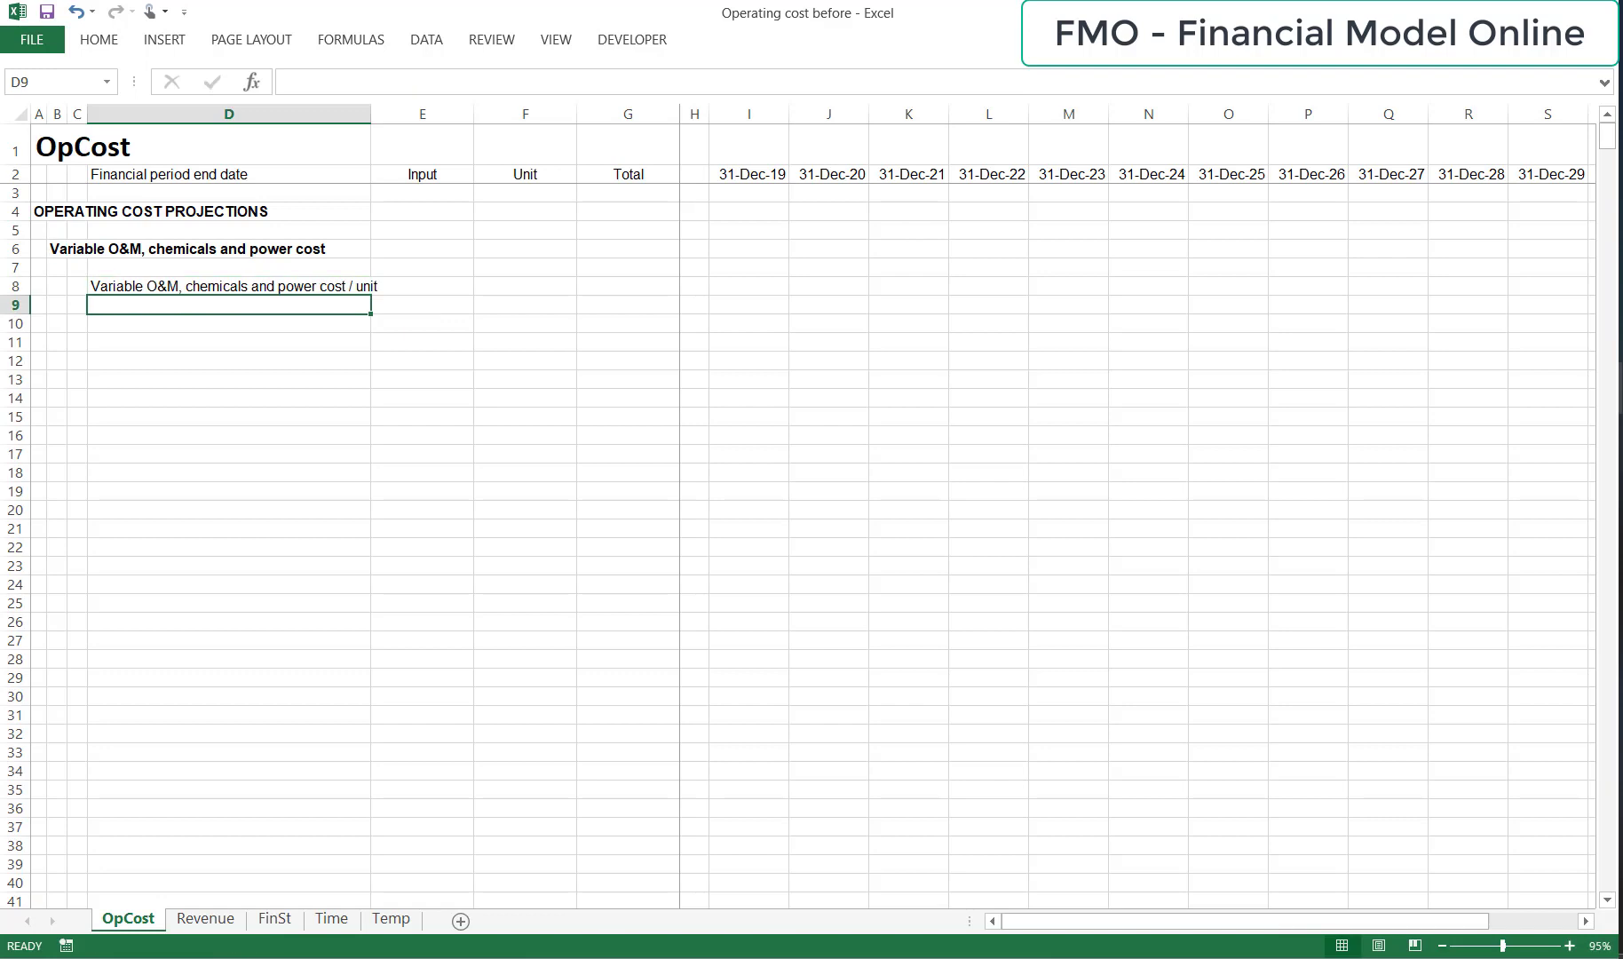
# Enter the unit cost input 0.5 in E8 and its unit "$ / m3" in F8.
pyautogui.press('Up')
pyautogui.press('Right')
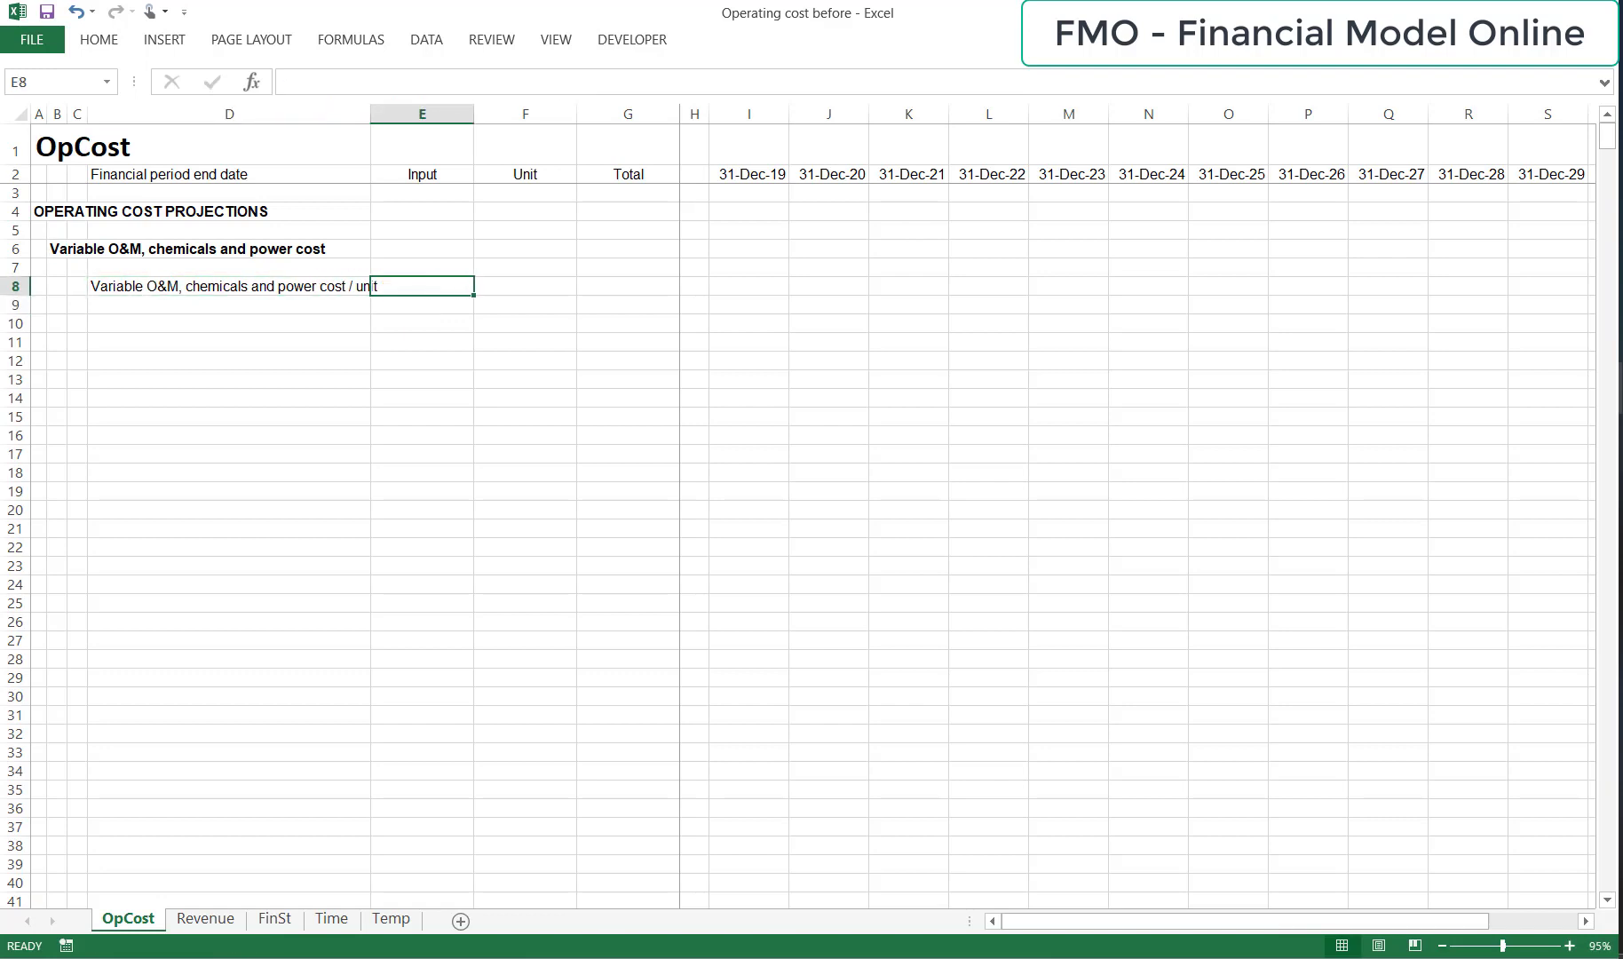
pyautogui.write('0')
pyautogui.hotkey('ctrl', 'Return')
pyautogui.press('Right')
pyautogui.write('$ / m3')
pyautogui.press('Return')
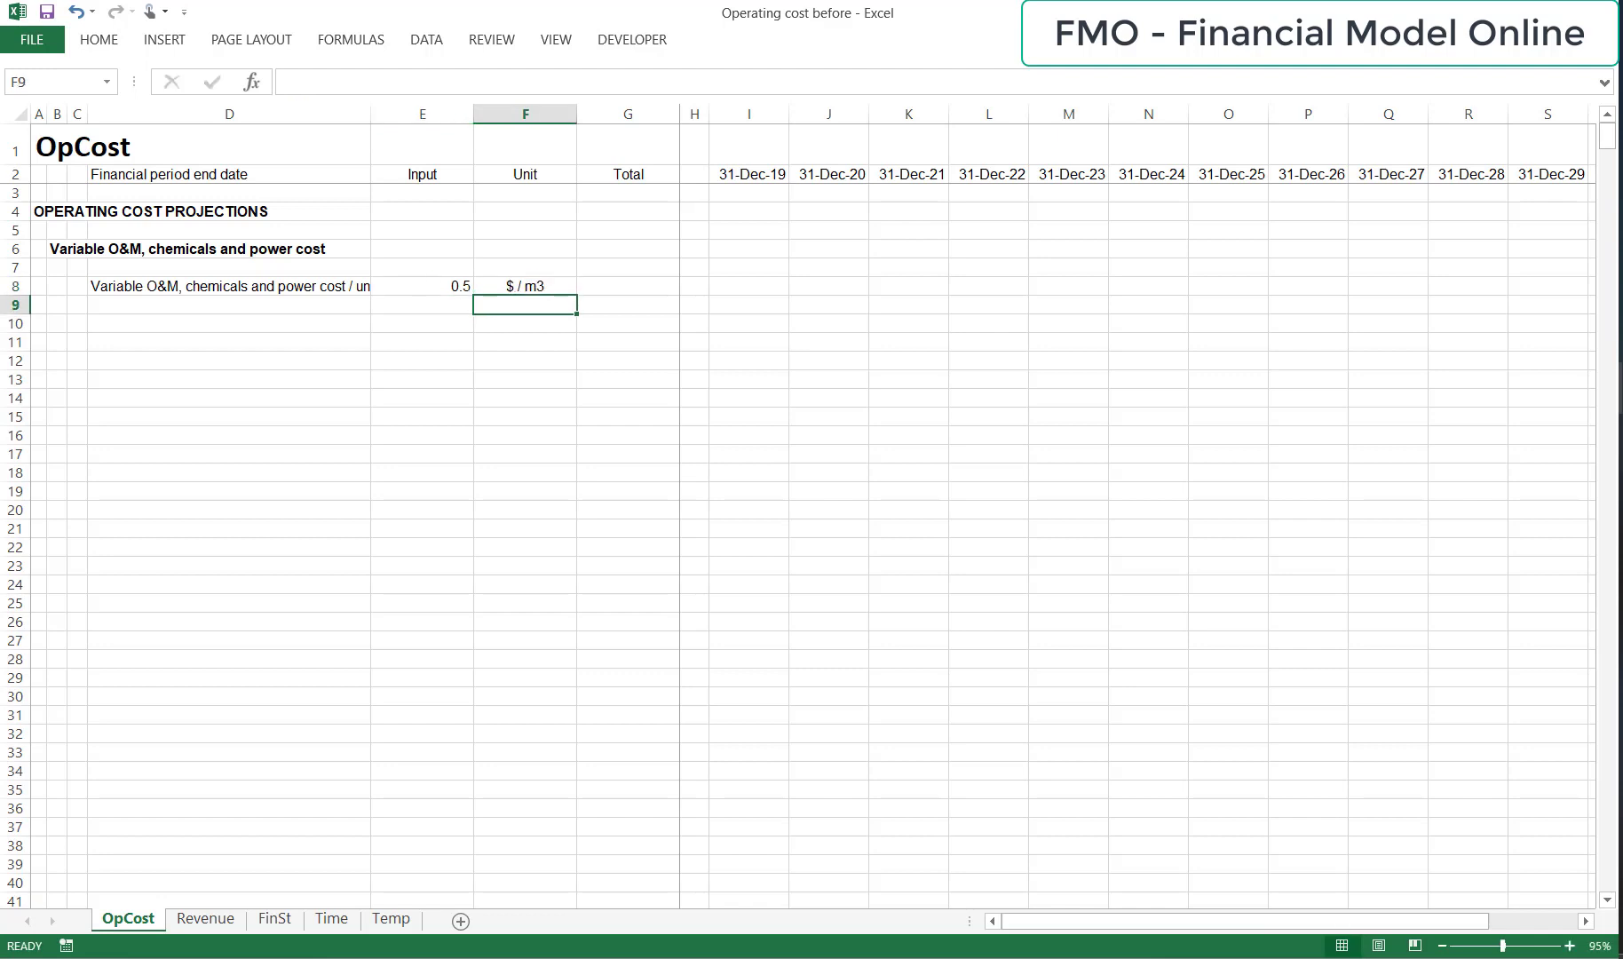
# Autofit the width of column D so the unit cost label fits.
pyautogui.press('Up')
pyautogui.press('Left')
pyautogui.press('Left')
pyautogui.hotkey('ctrl', 'space')
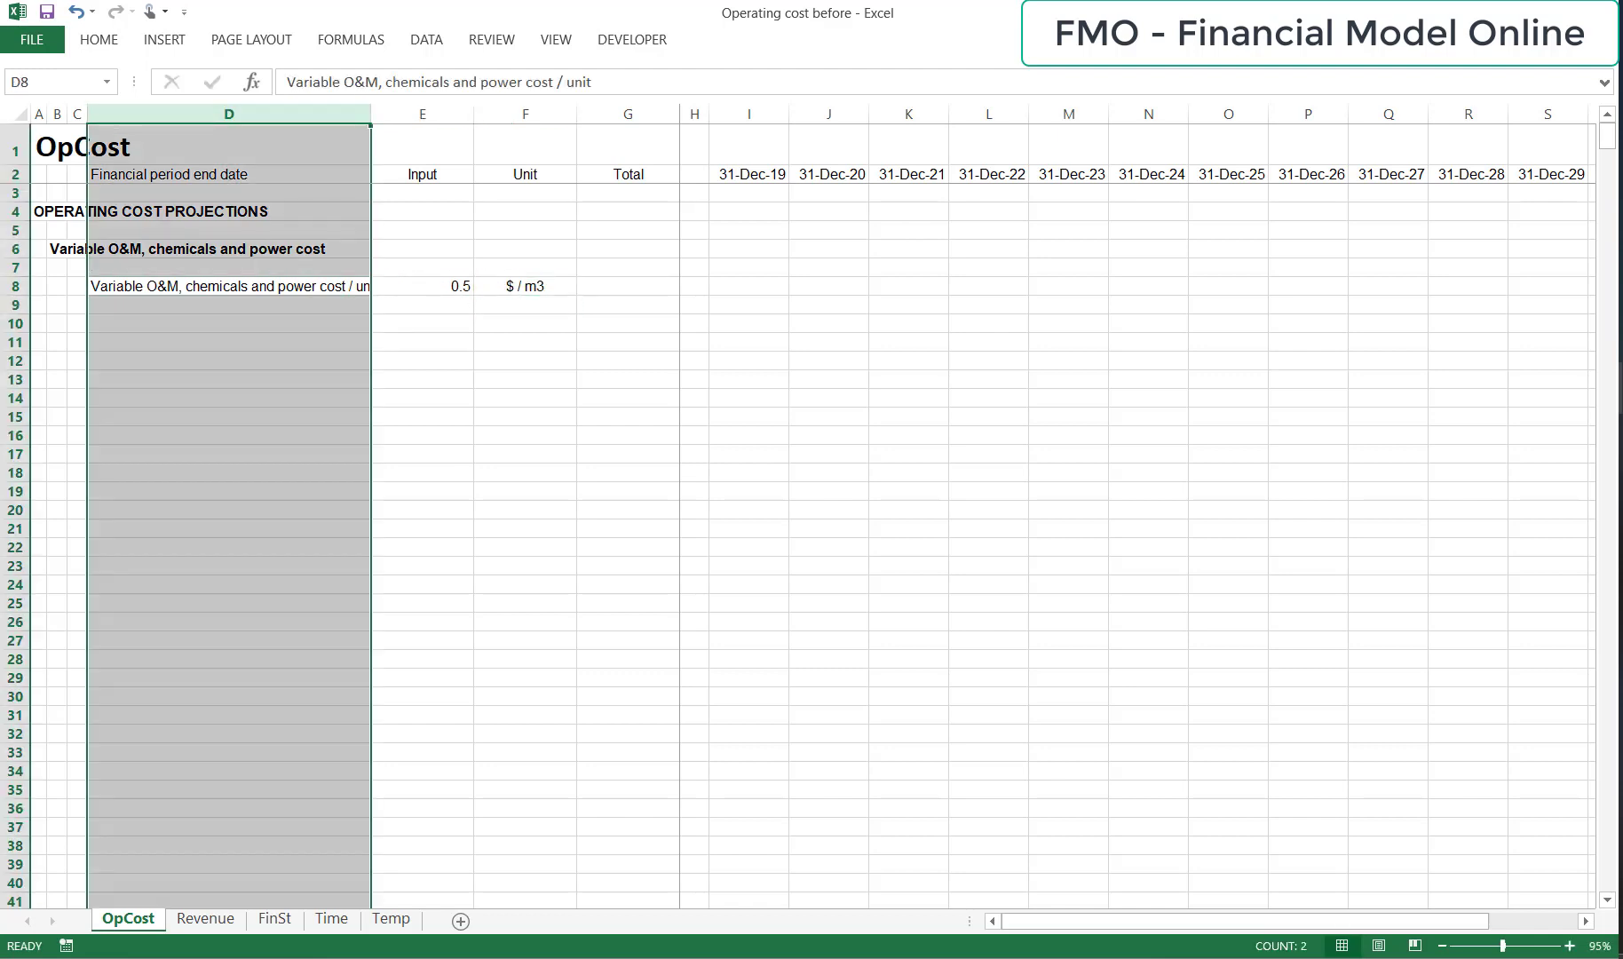
pyautogui.hotkey('alt', 'h')
pyautogui.press('o')
pyautogui.press('i')
# Fill the whole of row 8 with yellow to mark it as an input row.
pyautogui.press('Down')
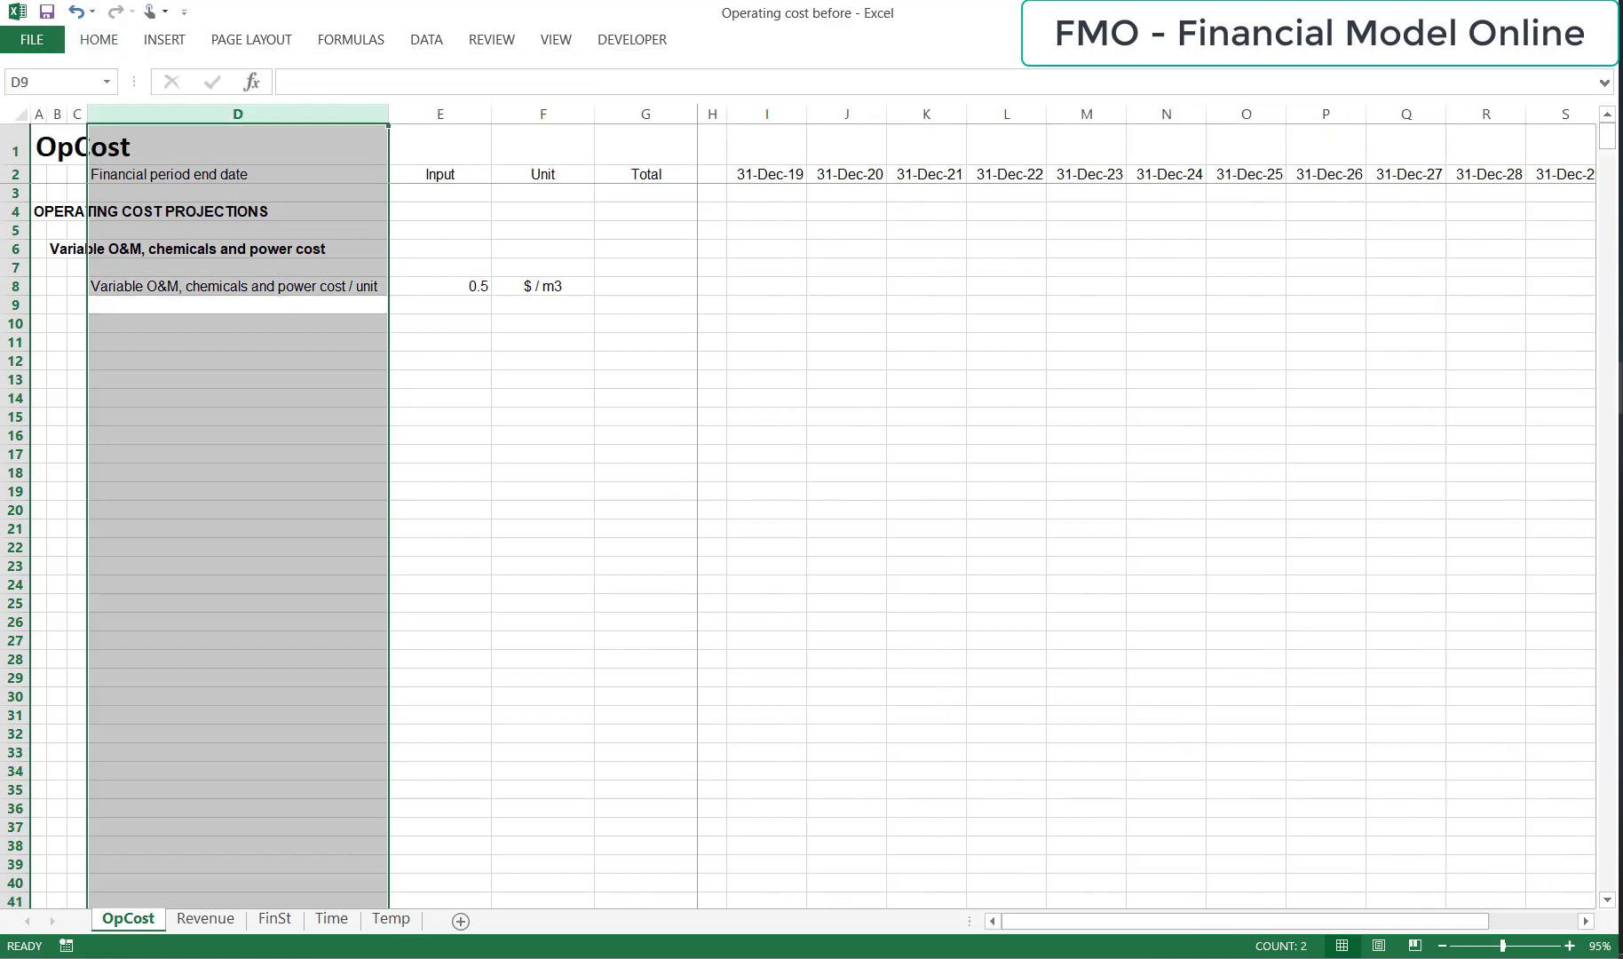
pyautogui.press('Up')
pyautogui.hotkey('shift', 'space')
pyautogui.hotkey('alt', 'h')
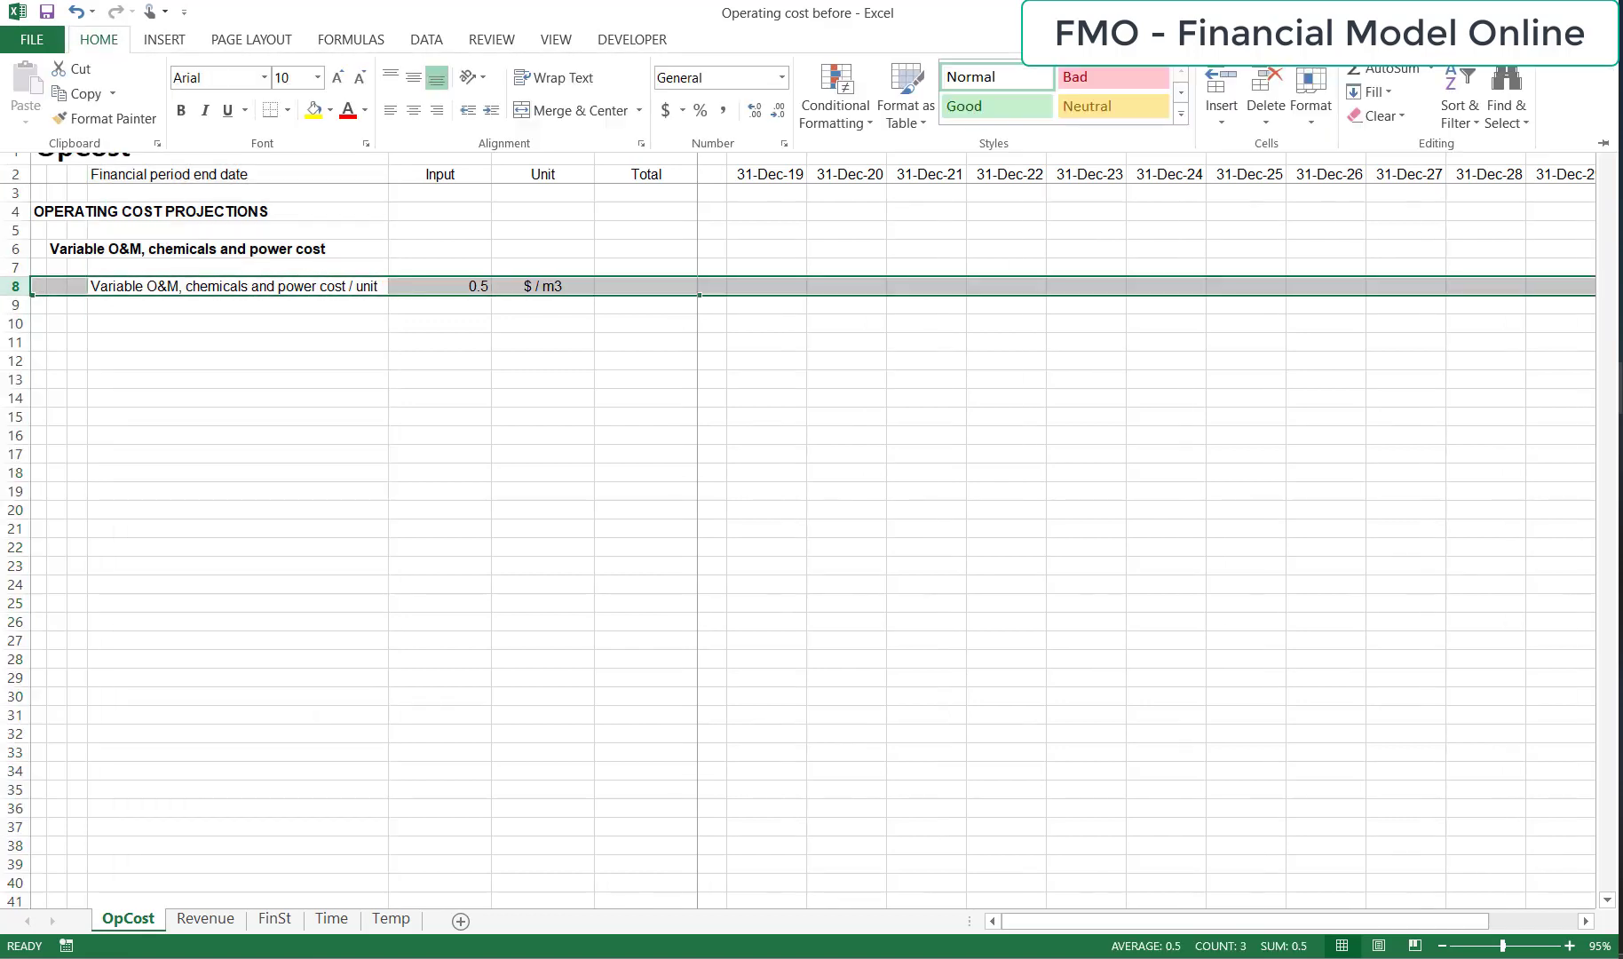
pyautogui.press('h')
pyautogui.press('Up')
pyautogui.press('Up')
pyautogui.press('Right')
pyautogui.press('Right')
pyautogui.press('Right')
pyautogui.press('Return')
pyautogui.press('Down')
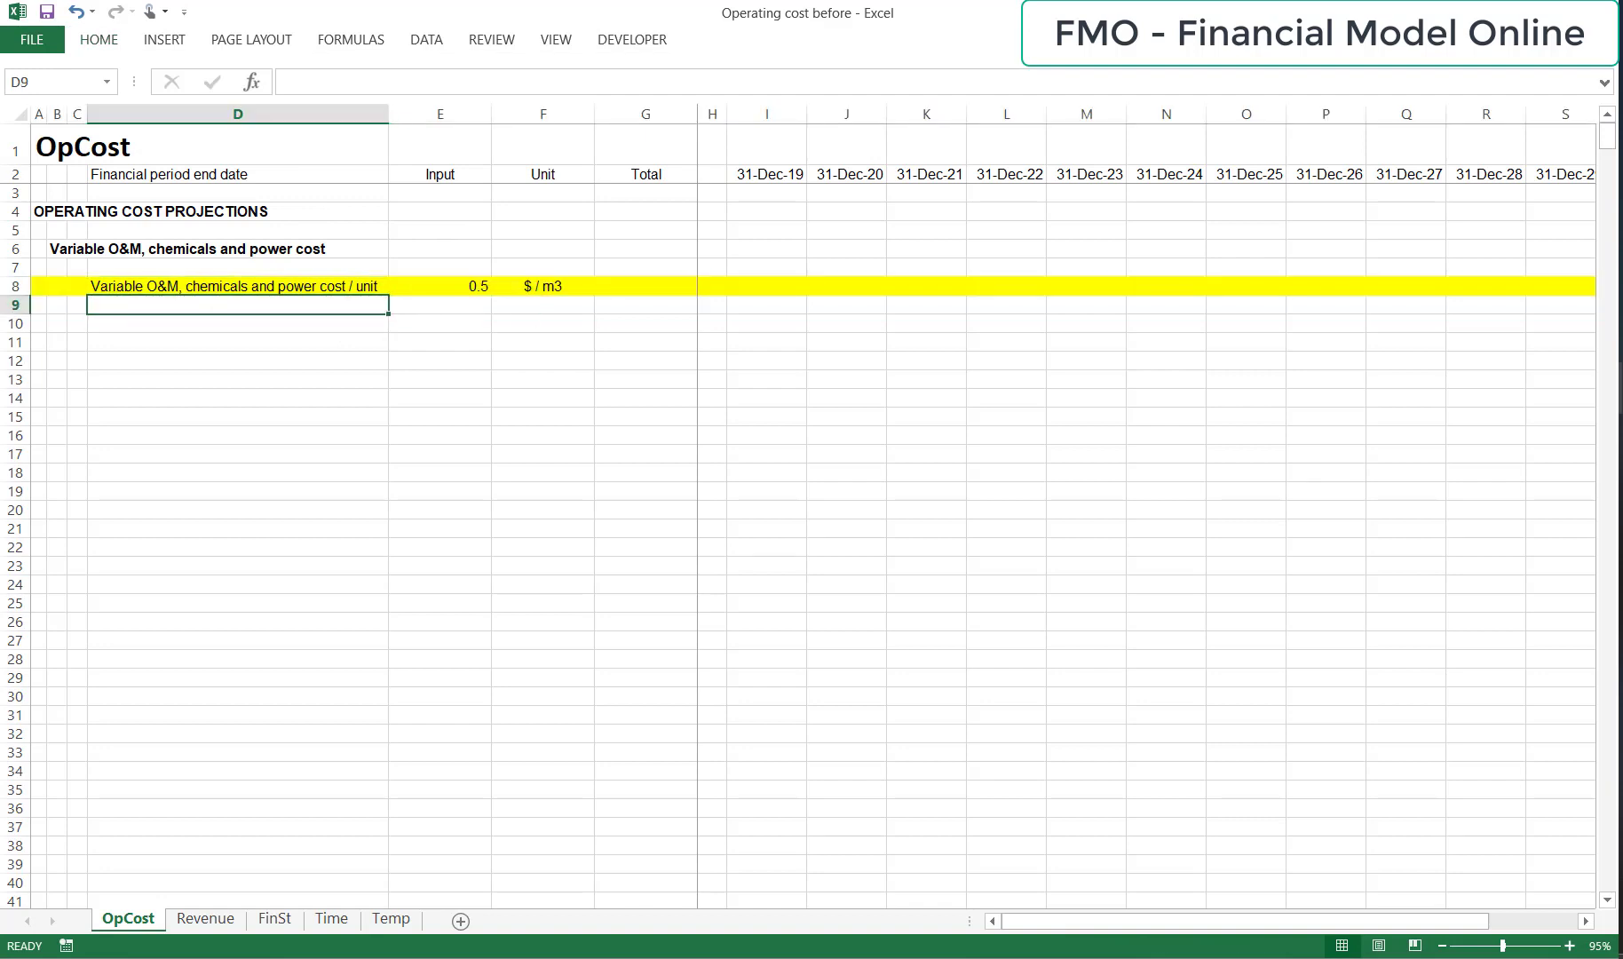
pyautogui.press('Up')
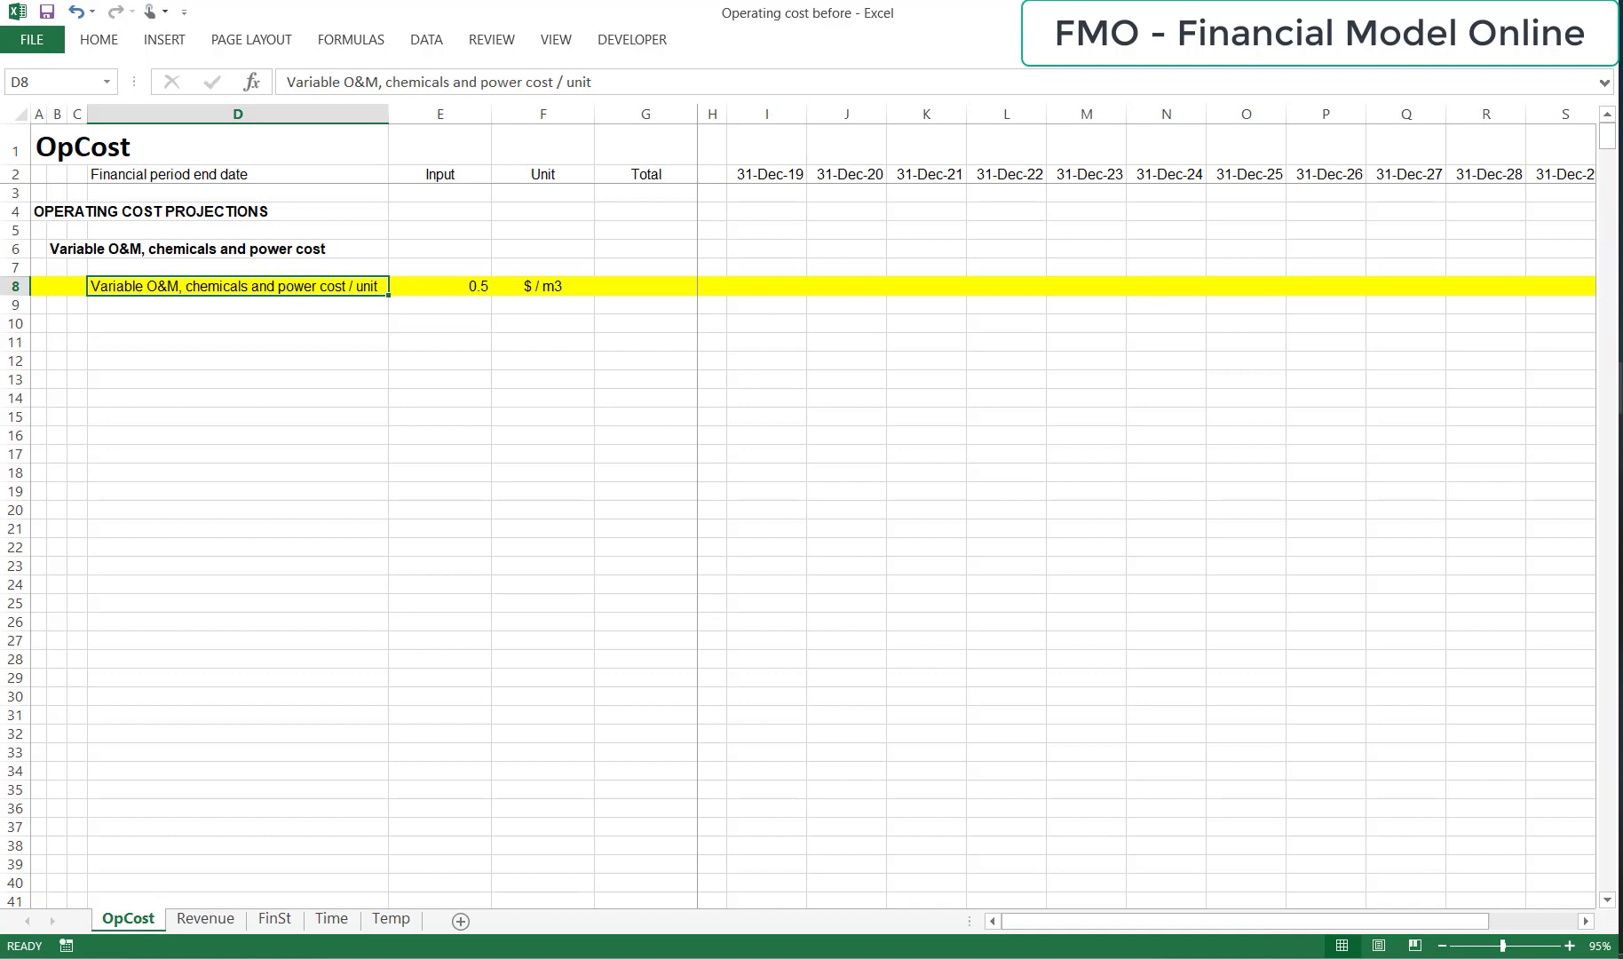
pyautogui.press('Down')
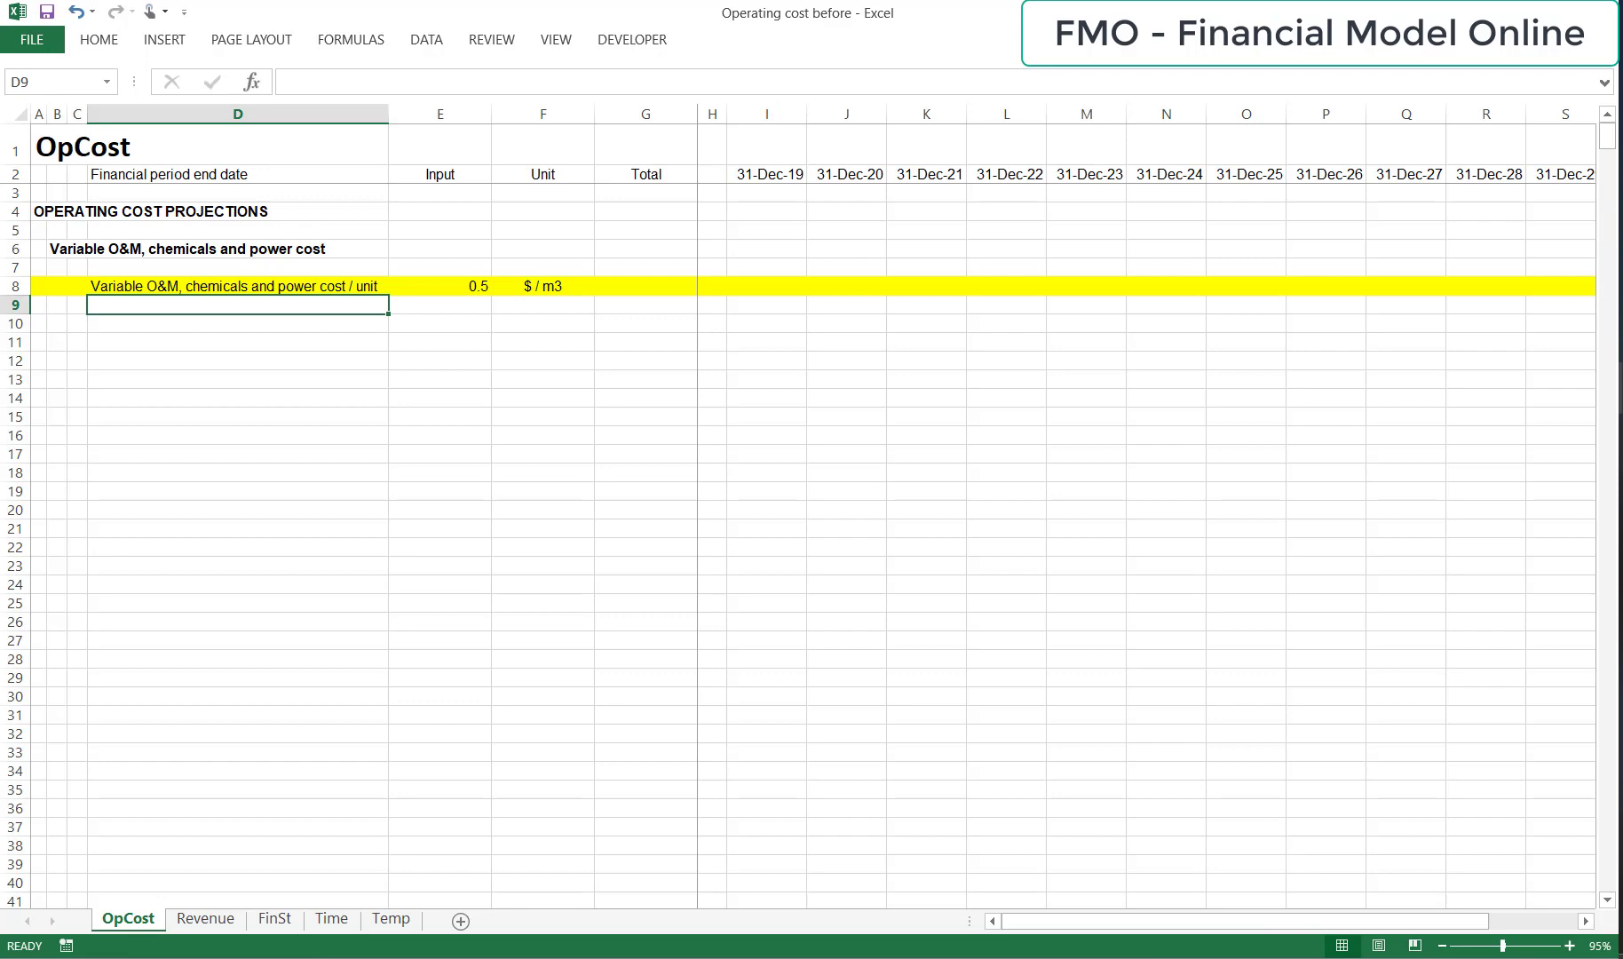
# On the Revenue sheet, set the font color of row 12, Wastewater treated volume, to red.
pyautogui.hotkey('ctrl', 'pagedown')
pyautogui.press('Down')
pyautogui.press('Down')
pyautogui.press('Down')
pyautogui.press('Down')
pyautogui.press('Down')
pyautogui.press('Down')
pyautogui.press('Down')
pyautogui.press('Down')
pyautogui.press('Down')
pyautogui.press('Down')
pyautogui.press('Down')
pyautogui.press('Right')
pyautogui.press('Up')
pyautogui.press('Up')
pyautogui.press('Right')
pyautogui.press('Up')
pyautogui.press('Right')
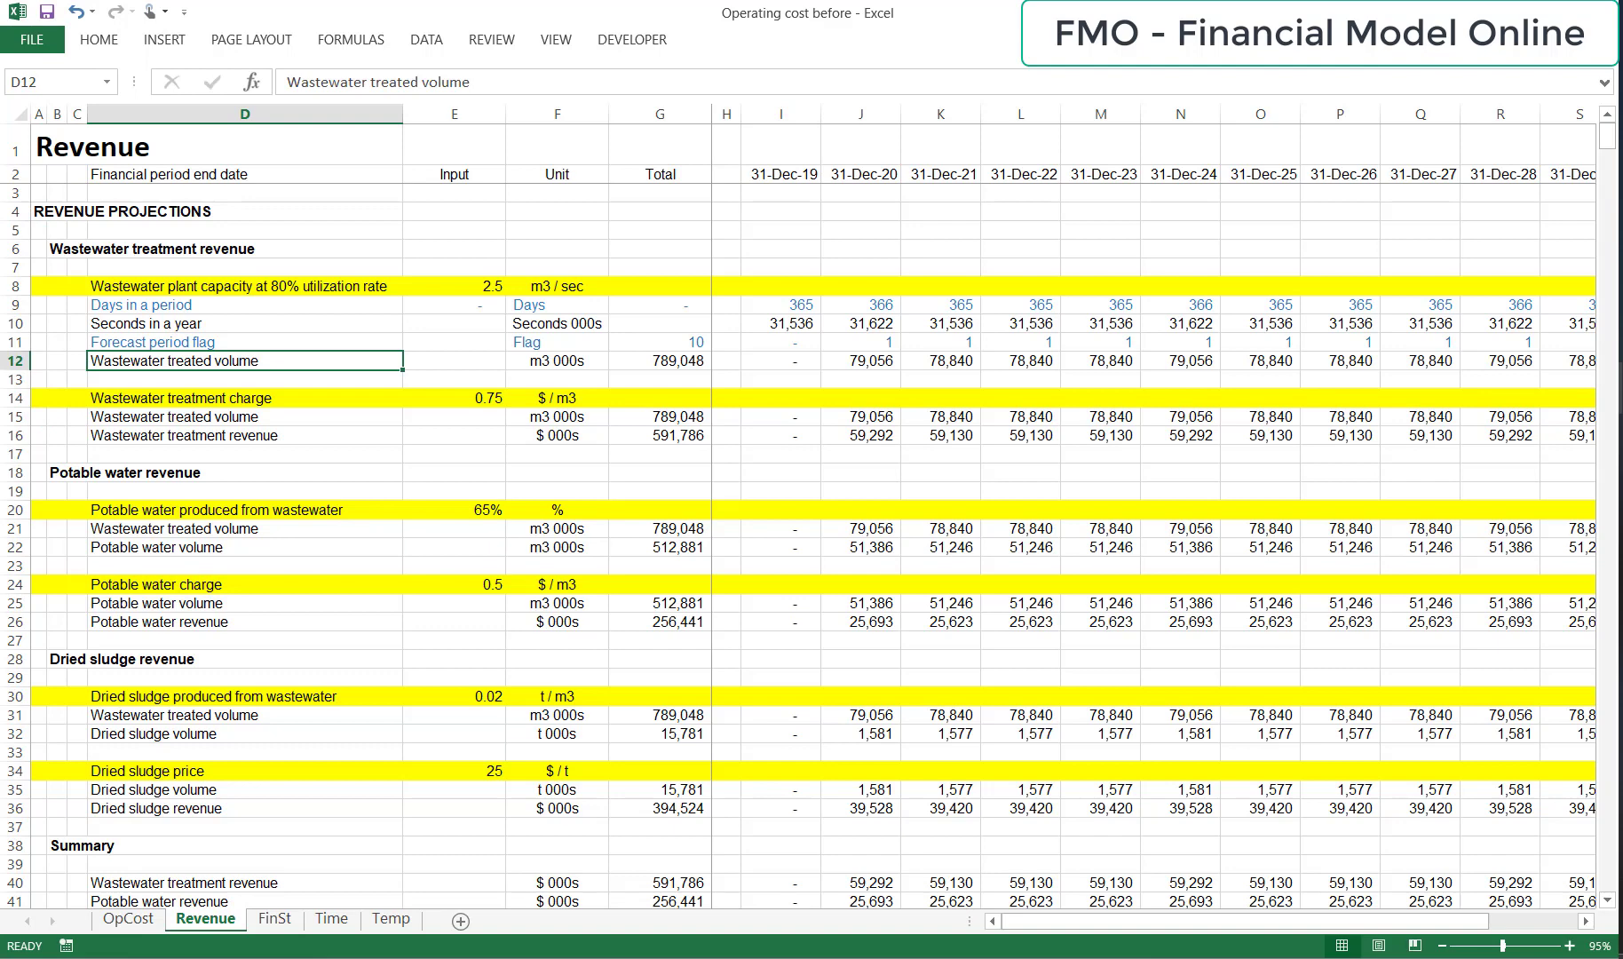
pyautogui.hotkey('shift', 'space')
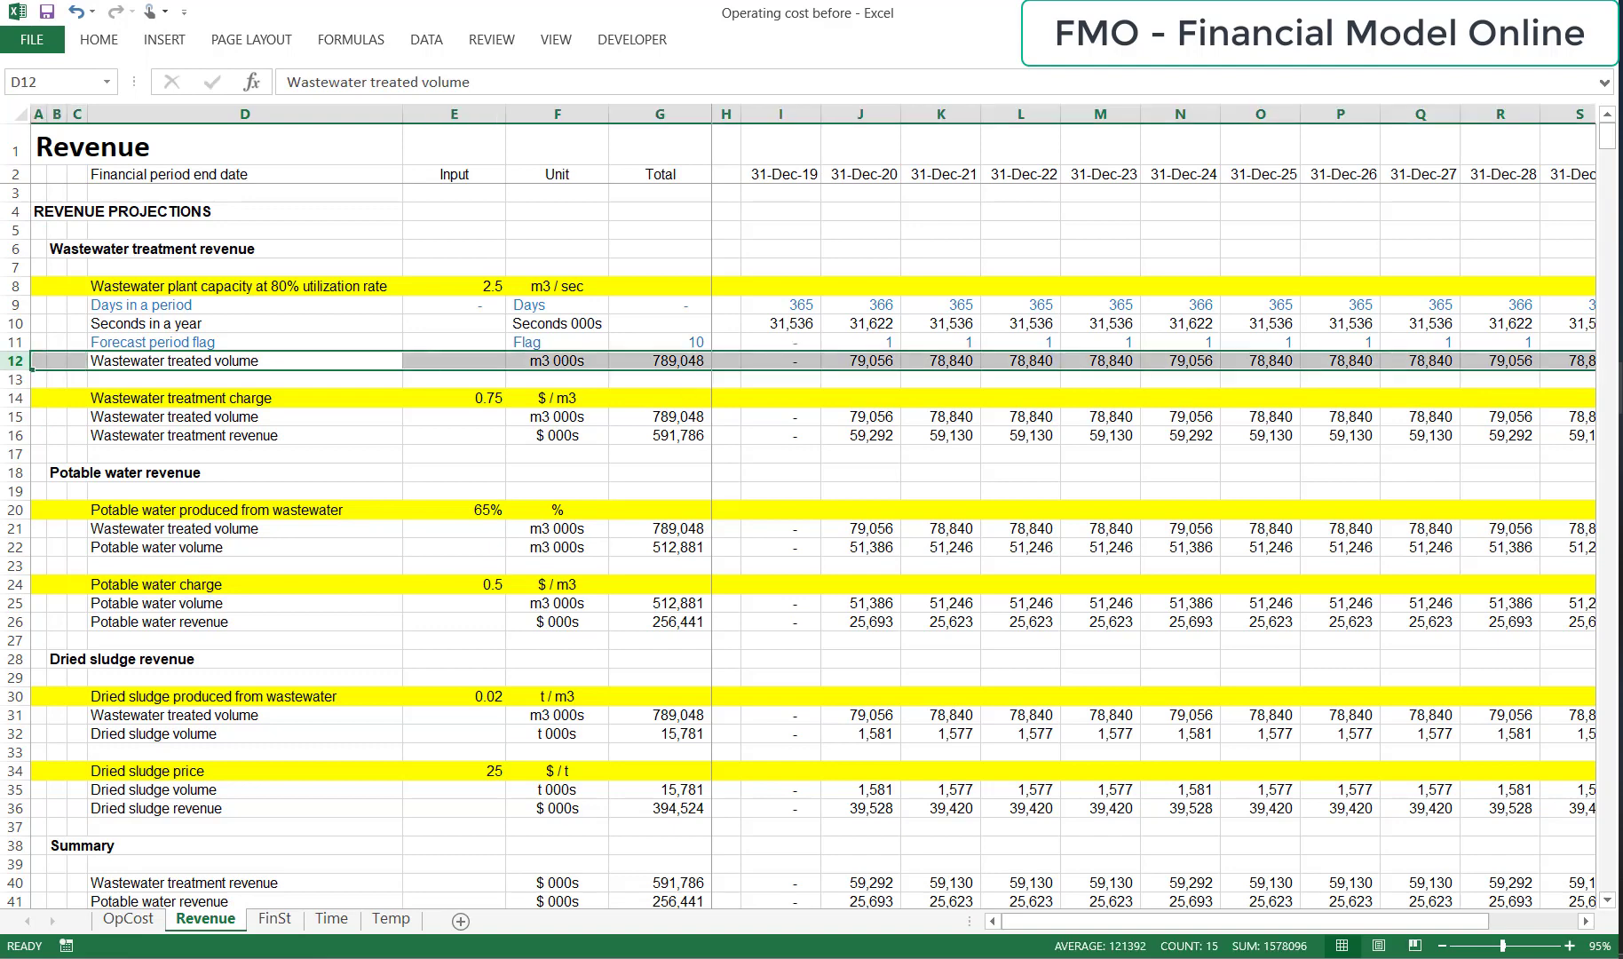
pyautogui.hotkey('alt', 'h')
pyautogui.press('f')
pyautogui.press('c')
pyautogui.press('Up')
pyautogui.press('Up')
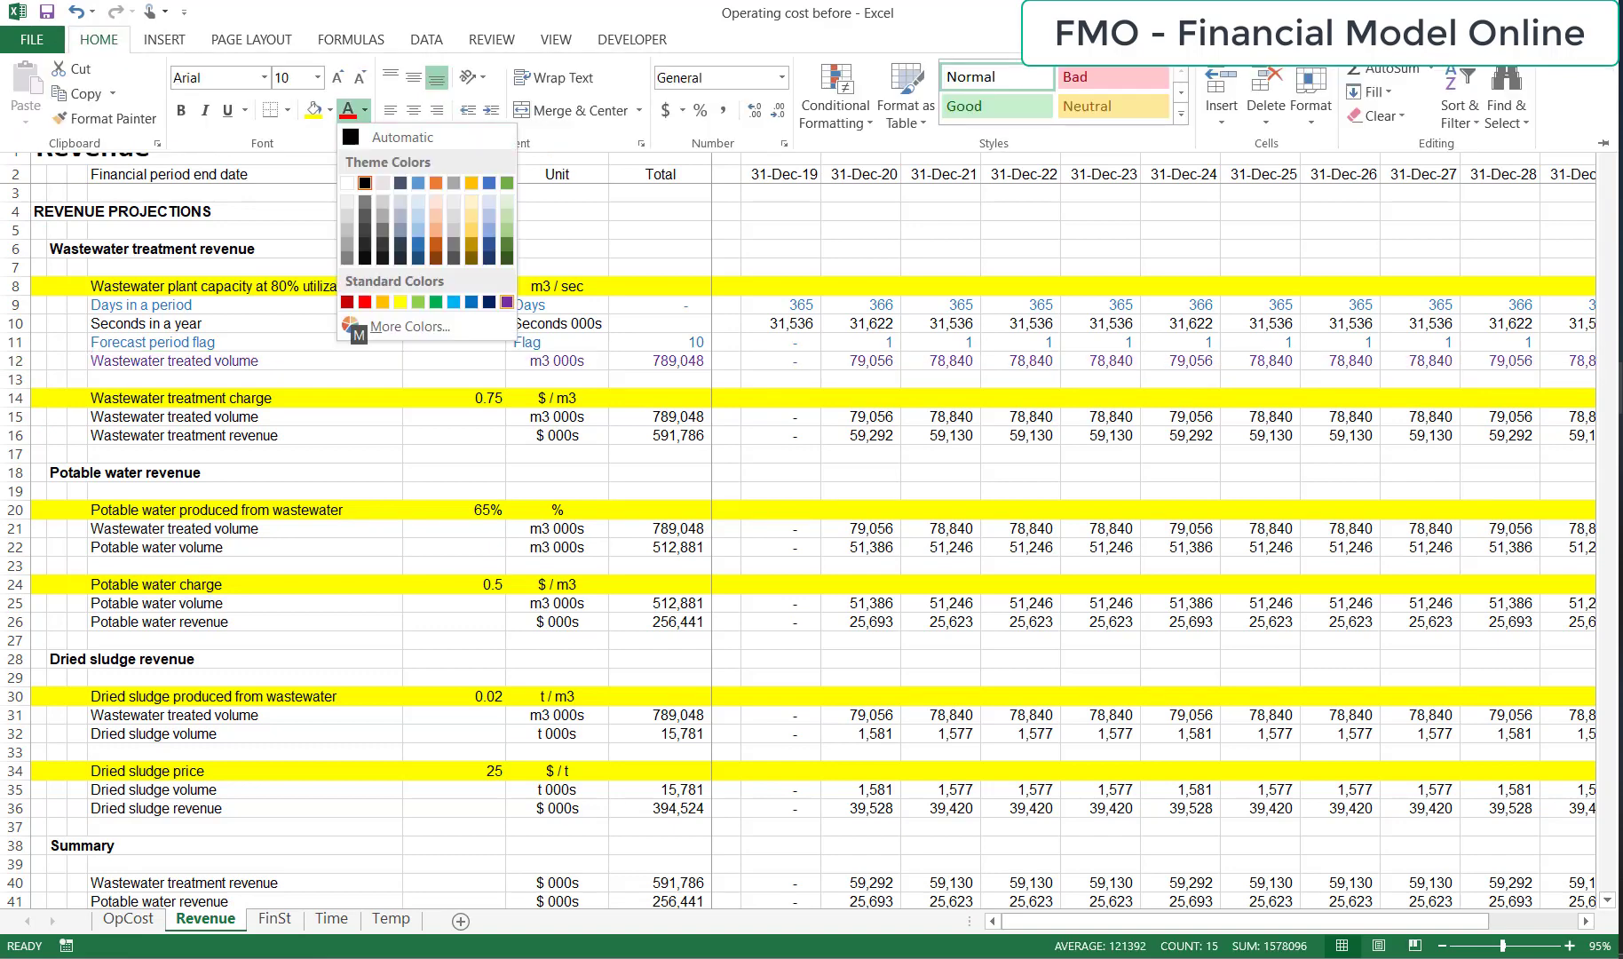
pyautogui.press('Return')
pyautogui.hotkey('shift', 'BackSpace')
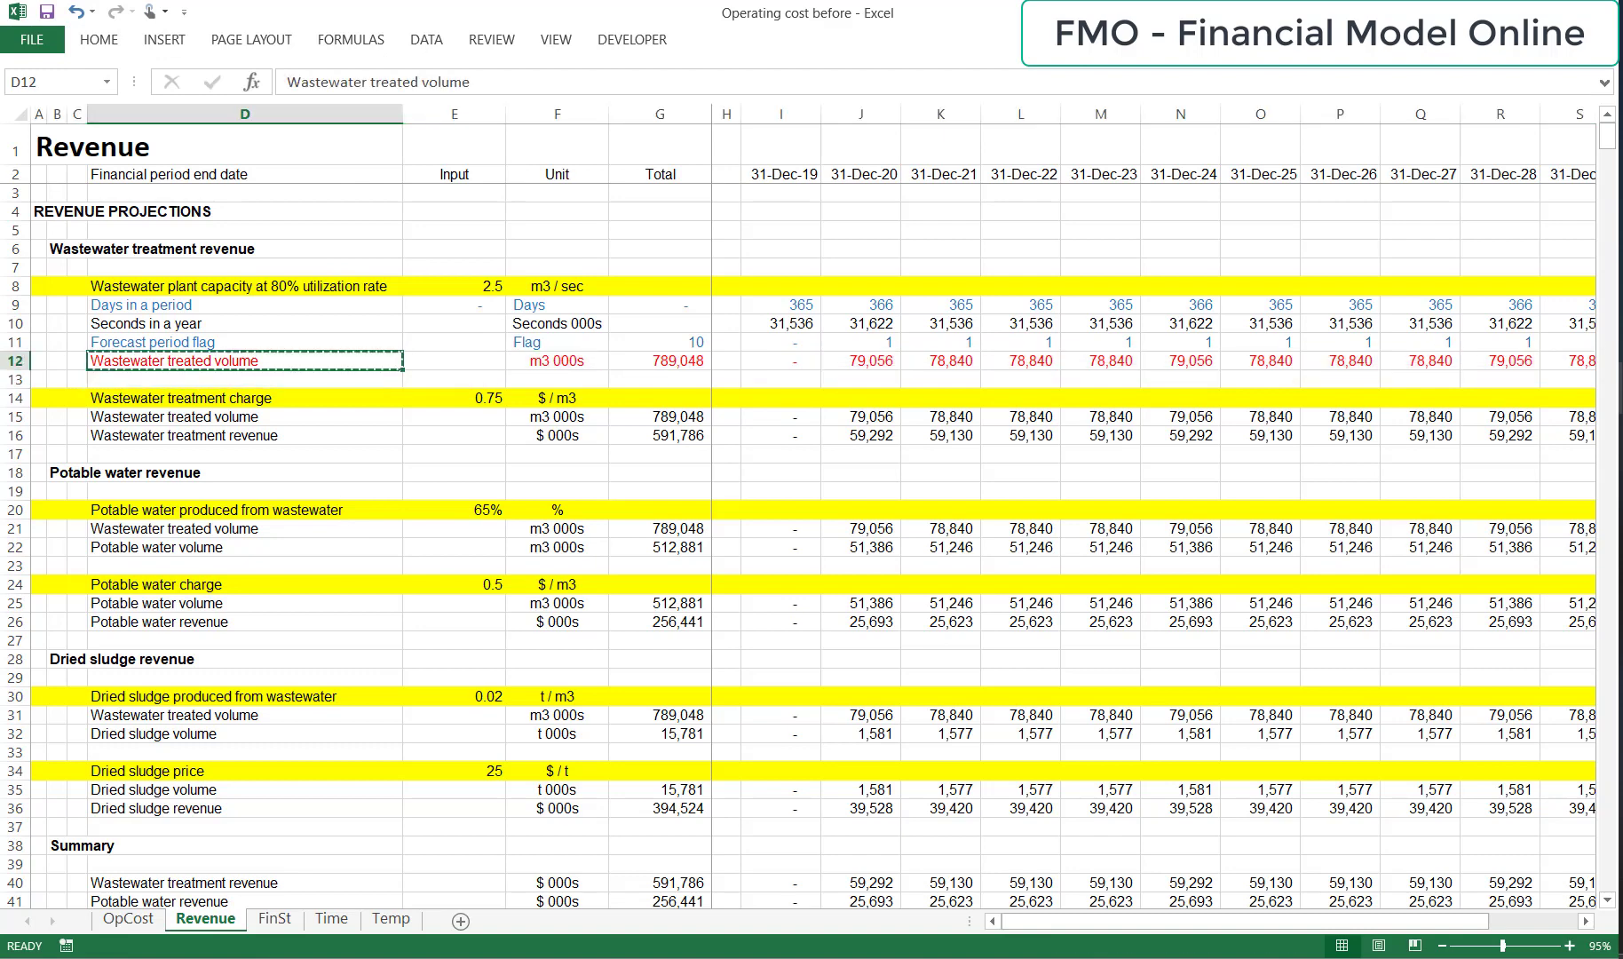
# Link cell D9 on the OpCost sheet to the Revenue label in D12 with the formula =Revenue!D$12.
pyautogui.hotkey('ctrl', 'c')
pyautogui.hotkey('ctrl', 'pageup')
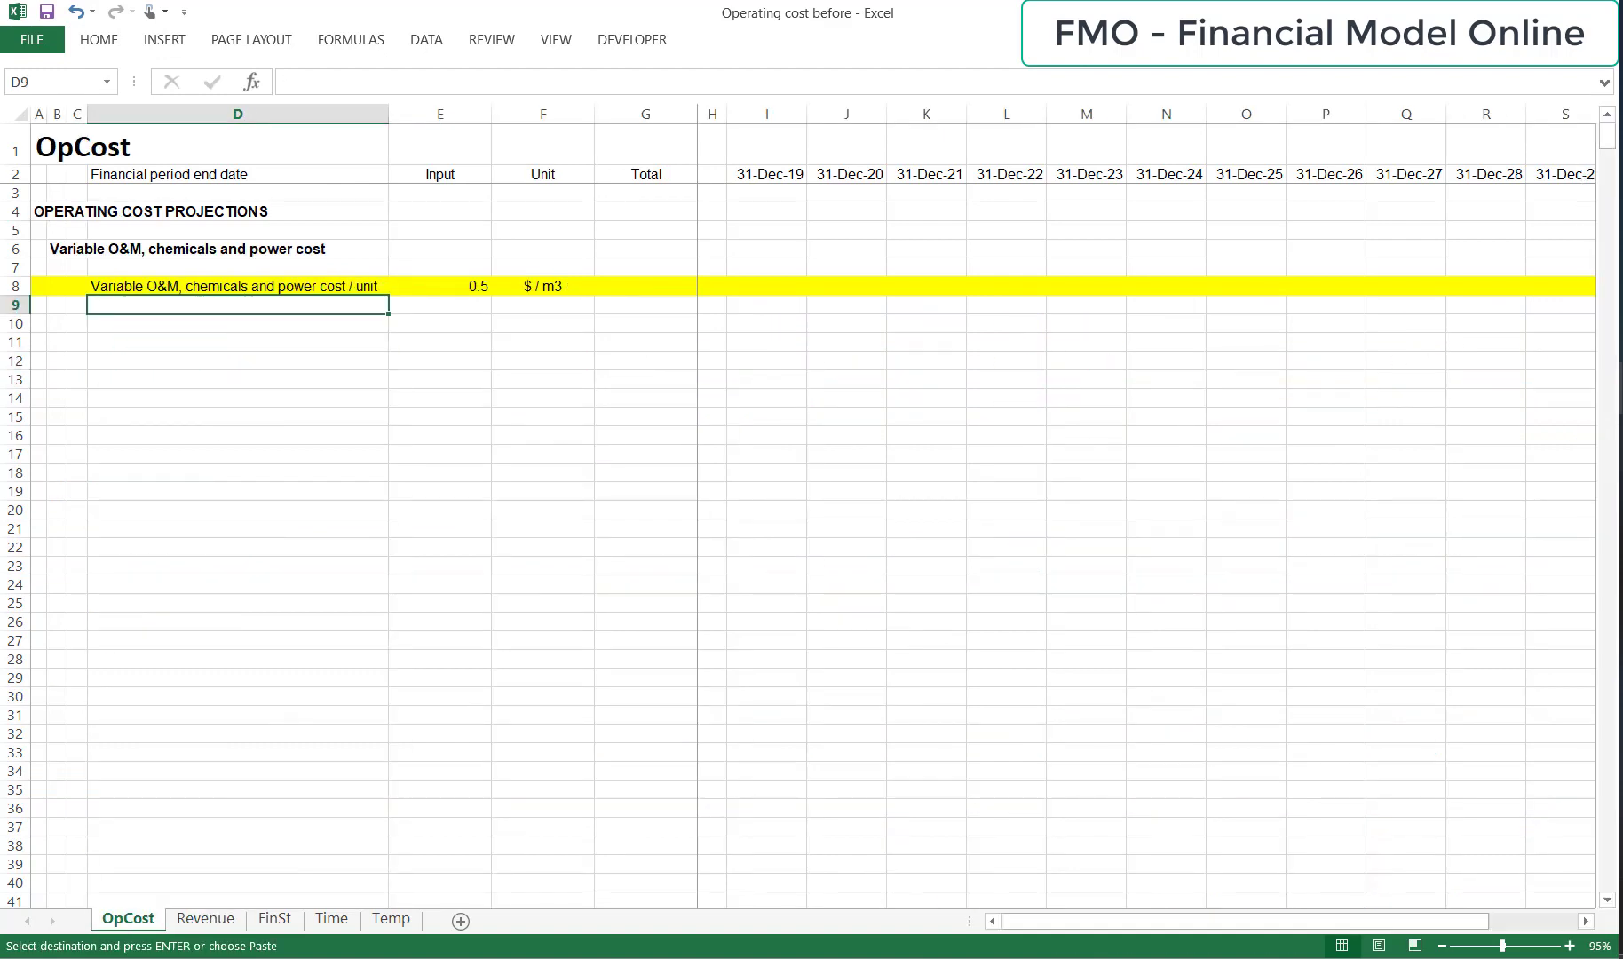
pyautogui.hotkey('alt', 'h')
pyautogui.press('v')
pyautogui.press('n')
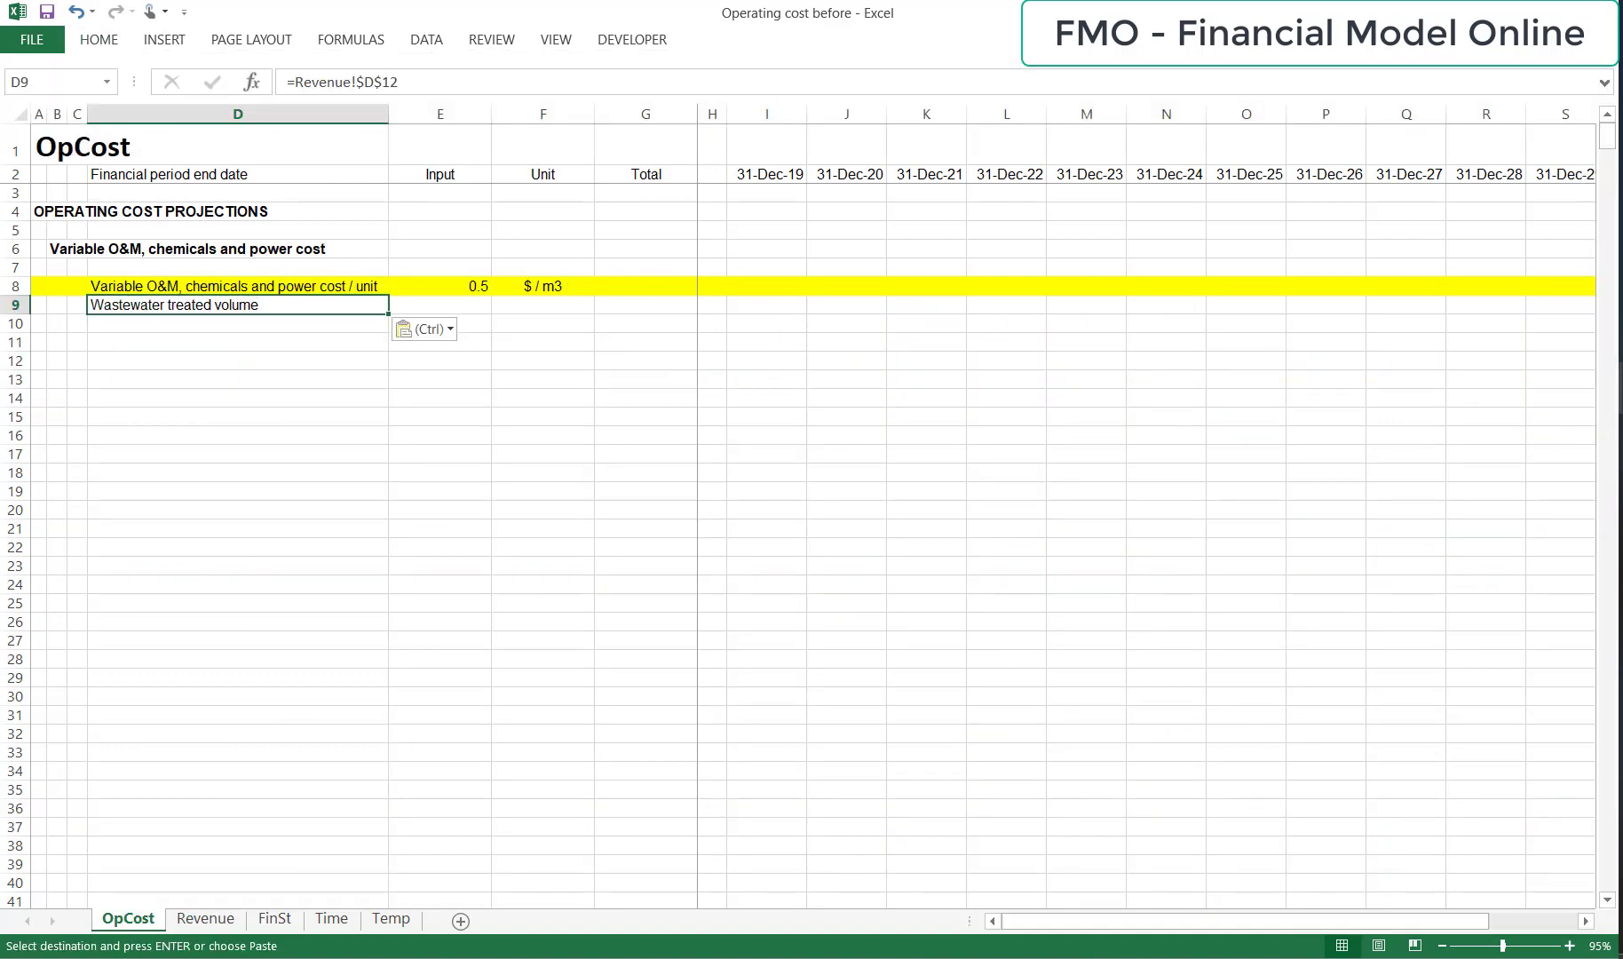
pyautogui.press('F2')
pyautogui.press('F4')
pyautogui.hotkey('ctrl', 'Return')
# Copy the D9 link across row 9 through column T.
pyautogui.hotkey('ctrl', 'c')
pyautogui.hotkey('ctrl', 'shift', 'Right')
pyautogui.hotkey('ctrl', 'v')
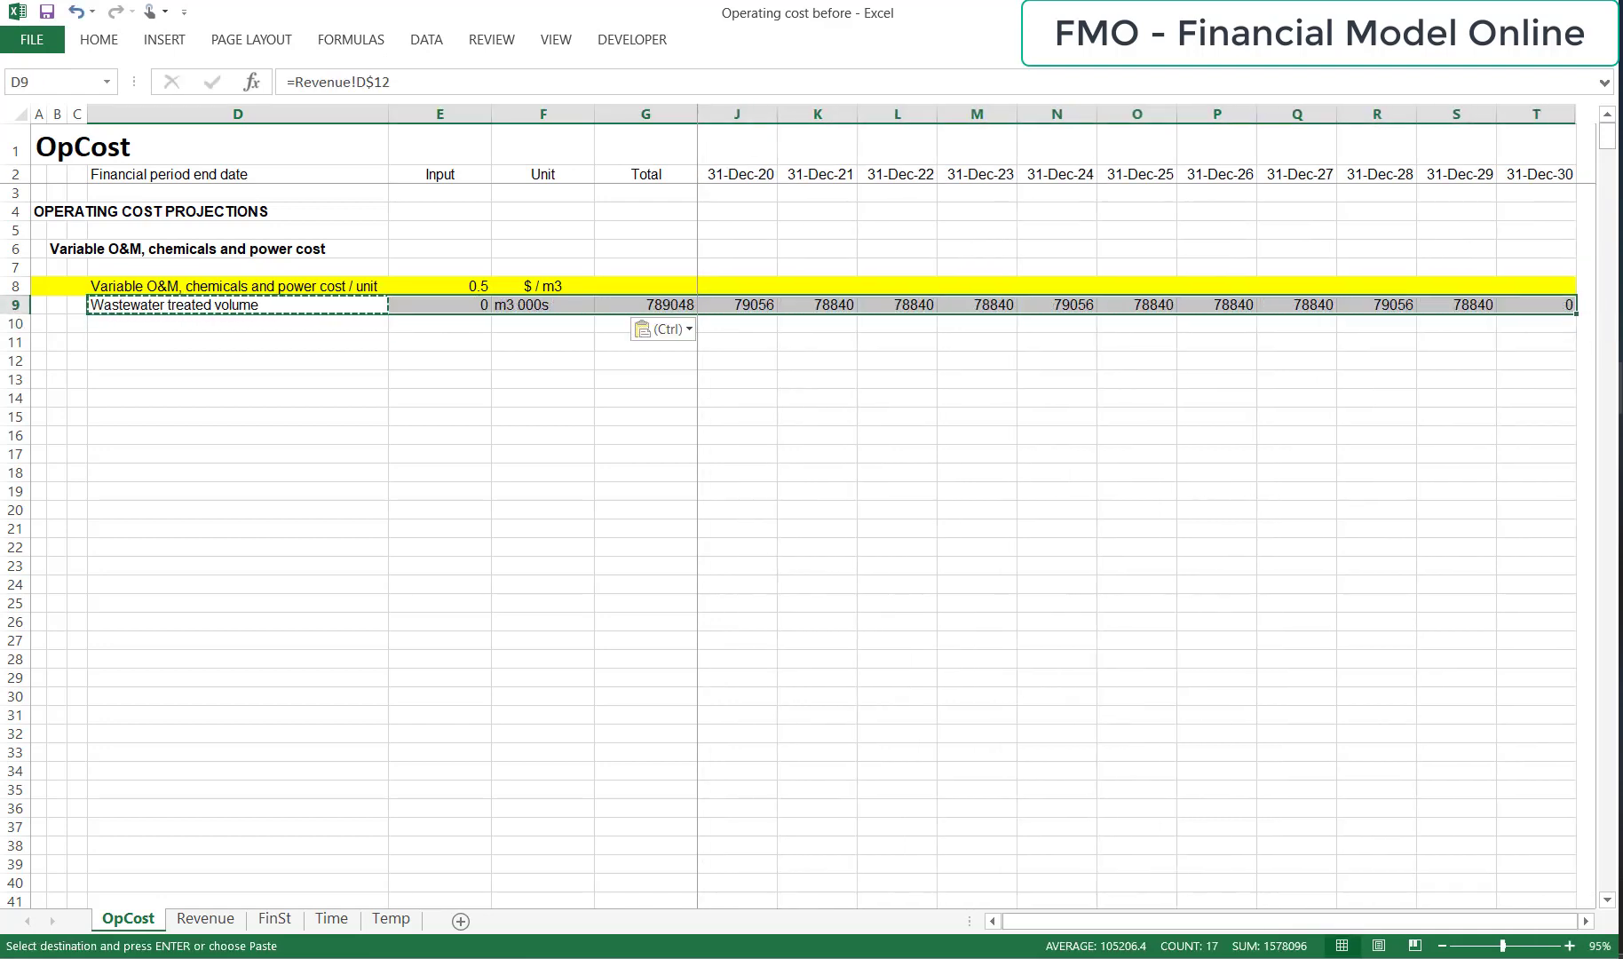
# Set the font color of row 9, Wastewater treated volume, to blue.
pyautogui.hotkey('shift', 'space')
pyautogui.hotkey('alt', 'h')
pyautogui.press('f')
pyautogui.press('c')
pyautogui.press('Up')
pyautogui.press('Up')
pyautogui.press('Up')
pyautogui.press('Up')
pyautogui.press('Left')
pyautogui.press('Left')
pyautogui.press('Left')
pyautogui.press('Left')
pyautogui.press('Left')
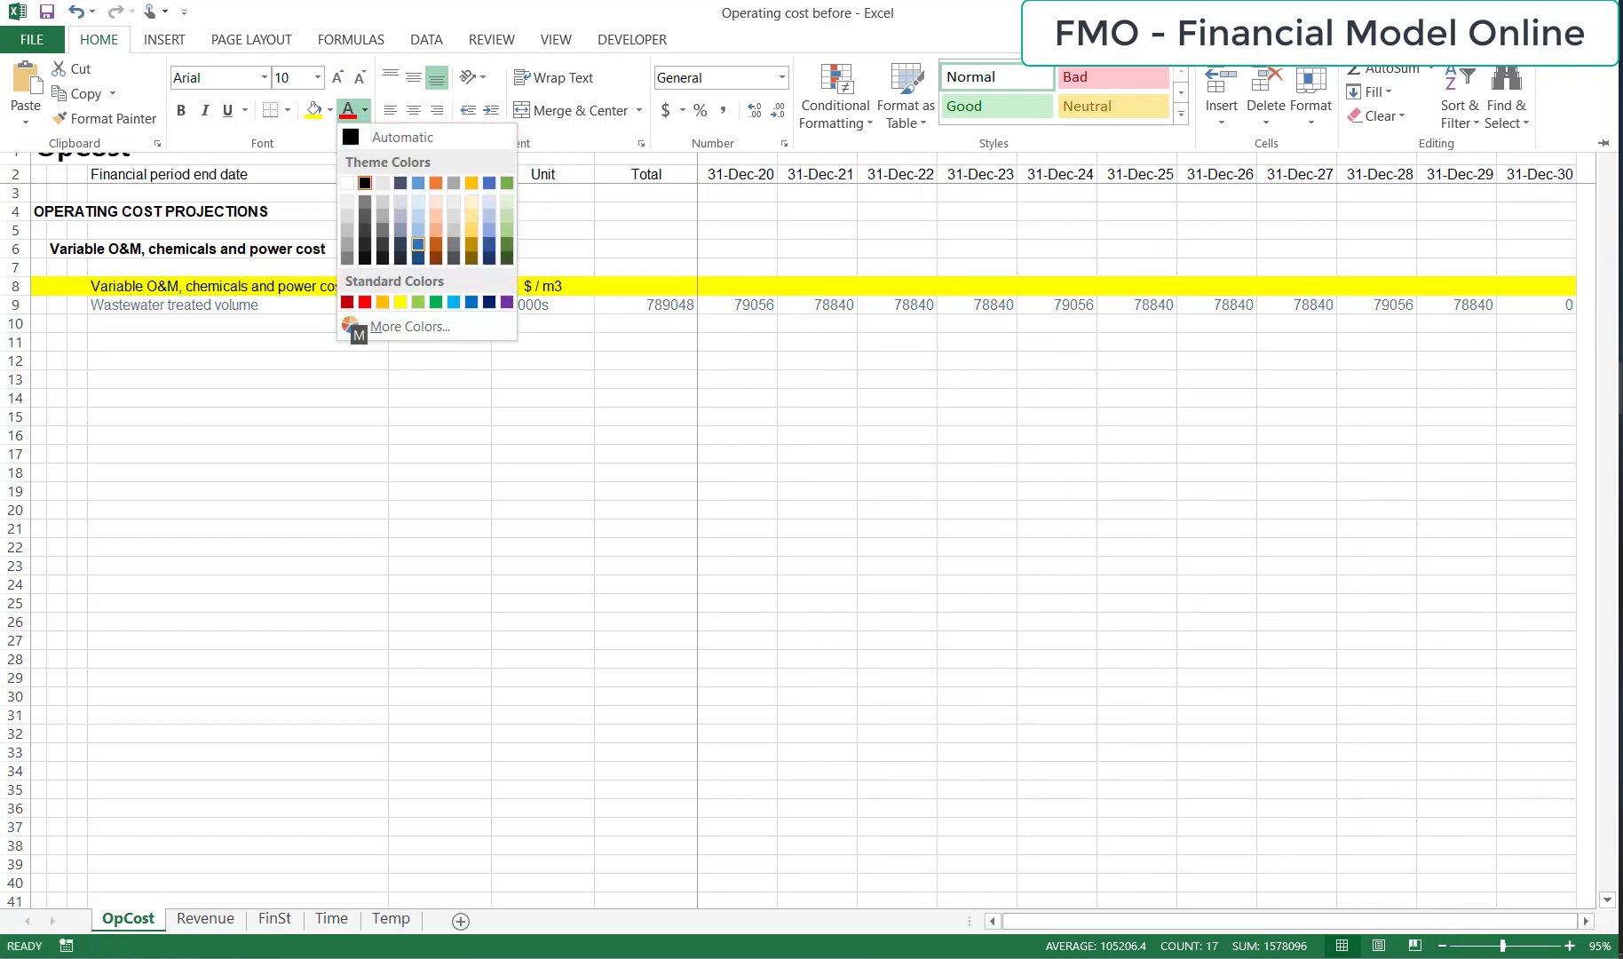
pyautogui.press('Return')
# Apply the comma number style to the whole of row 9.
pyautogui.press('Down')
pyautogui.press('Up')
pyautogui.press('Right')
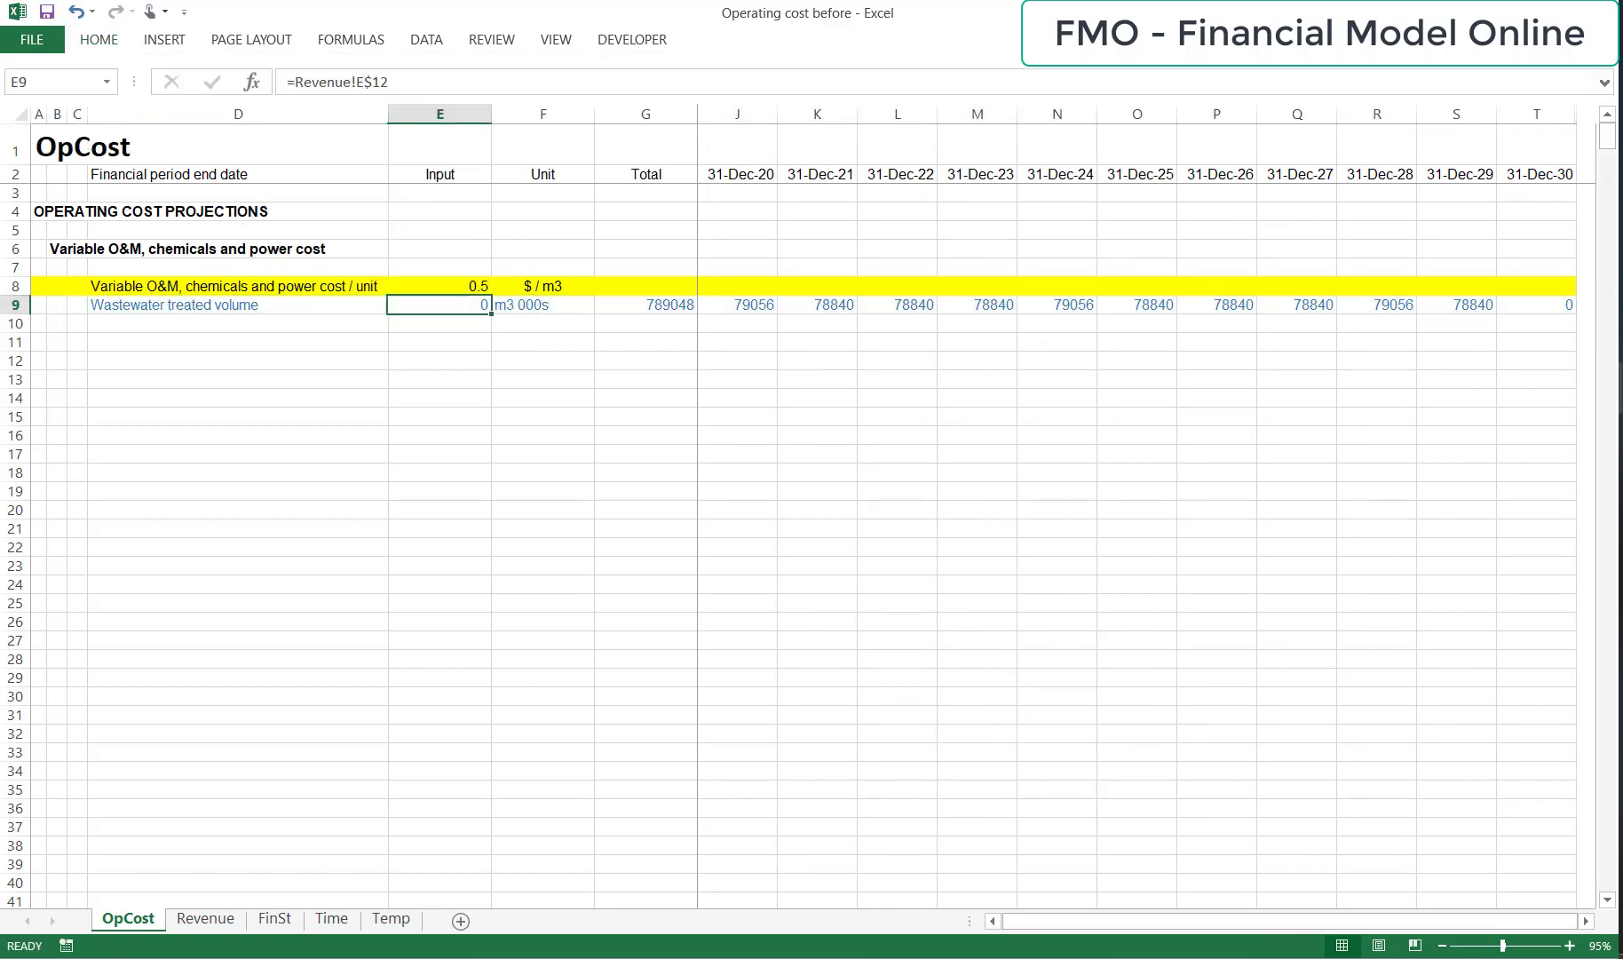
pyautogui.press('Right')
pyautogui.press('Right')
pyautogui.press('Right')
pyautogui.hotkey('shift', 'space')
pyautogui.hotkey('alt', 'h')
pyautogui.press('k')
# Reduce the numbers in row 9 to zero decimal places.
pyautogui.press('Down')
pyautogui.press('Up')
pyautogui.press('Left')
pyautogui.press('Left')
pyautogui.hotkey('shift', 'space')
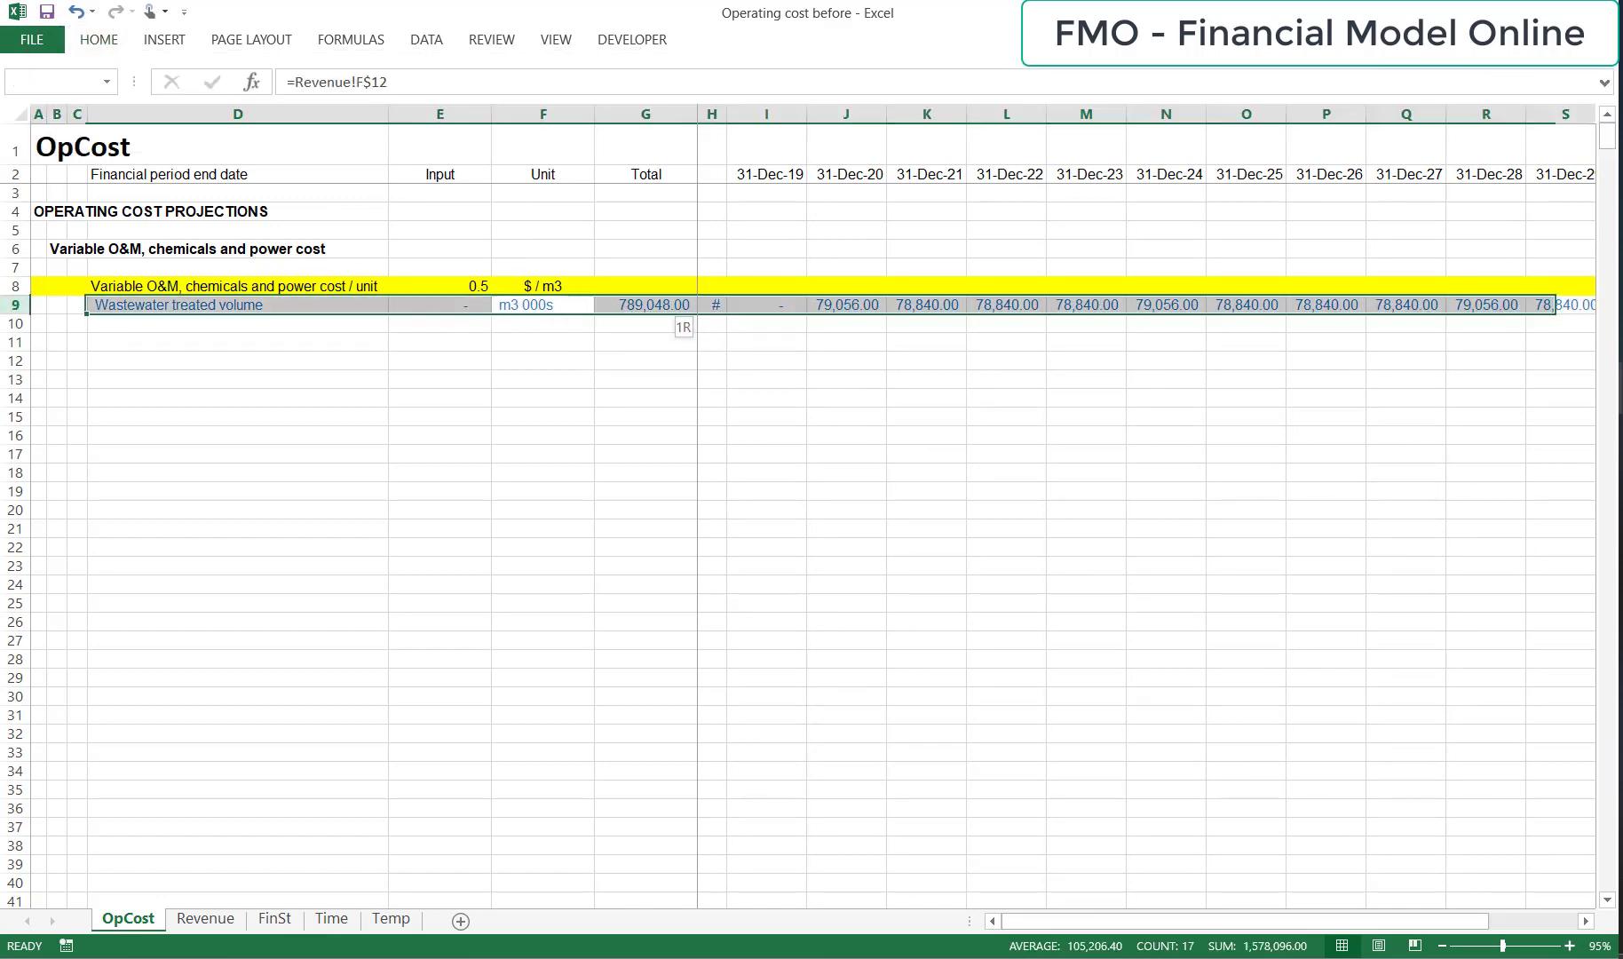
pyautogui.hotkey('alt', 'h')
pyautogui.press('9')
pyautogui.hotkey('alt', 'h')
pyautogui.press('9')
# Copy the "Variable O&M, chemicals and power cost" subheading from B6 to D10 and remove its bold formatting.
pyautogui.press('Down')
pyautogui.press('Left')
pyautogui.press('Left')
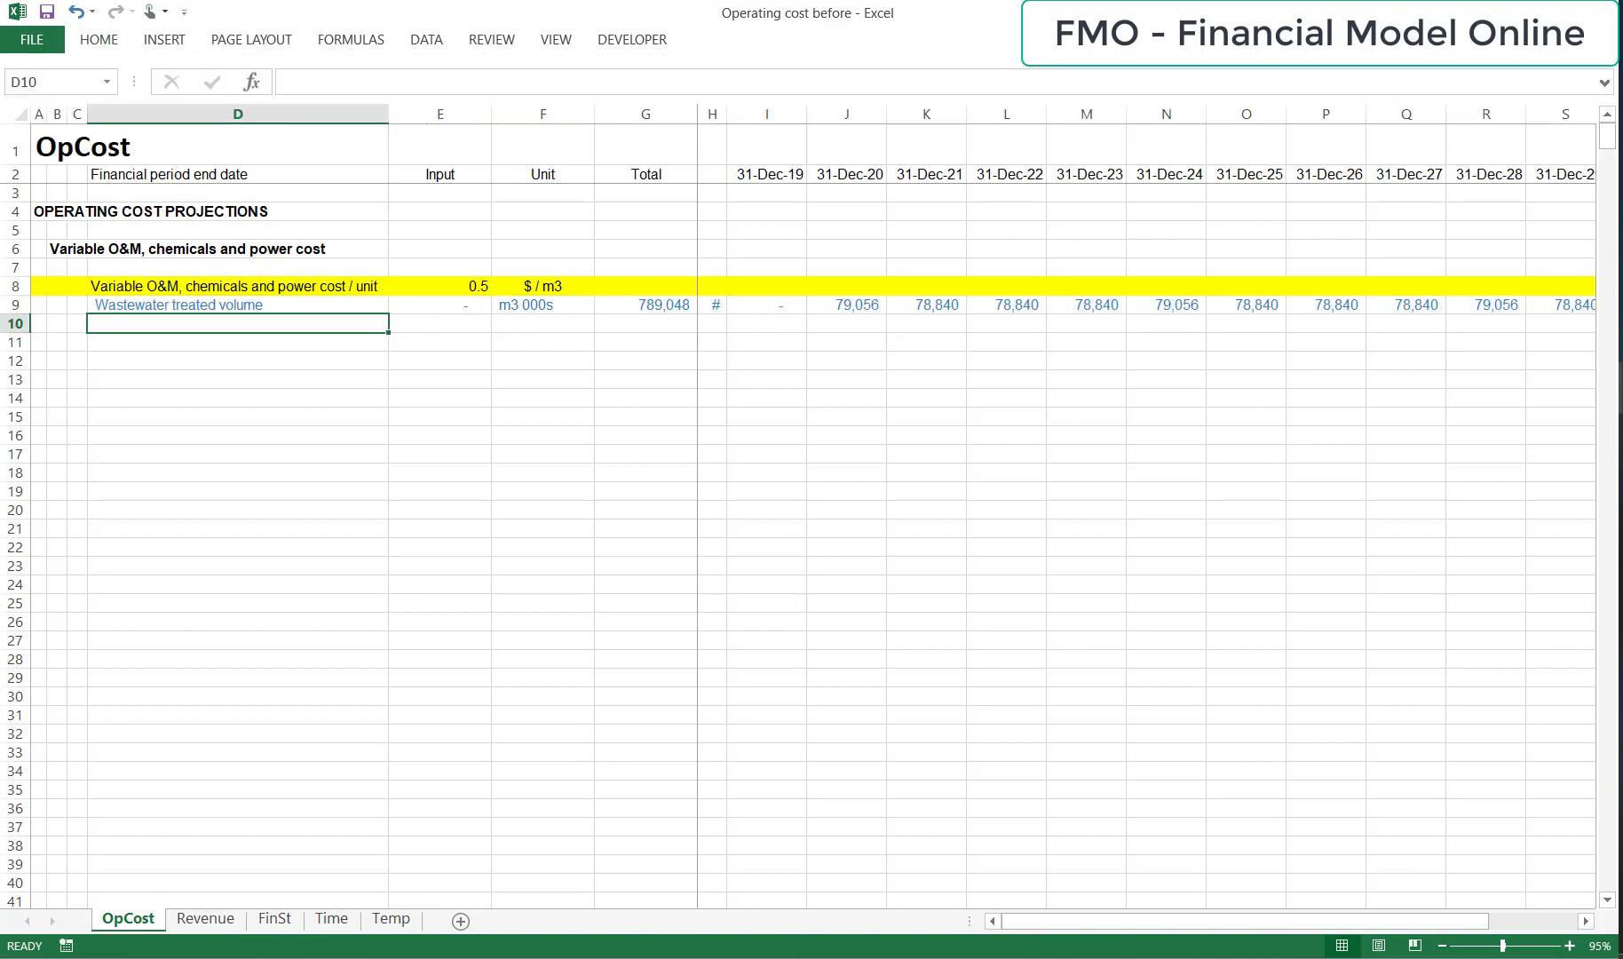
pyautogui.press('Up')
pyautogui.press('Up')
pyautogui.press('Up')
pyautogui.press('Up')
pyautogui.press('Left')
pyautogui.press('Left')
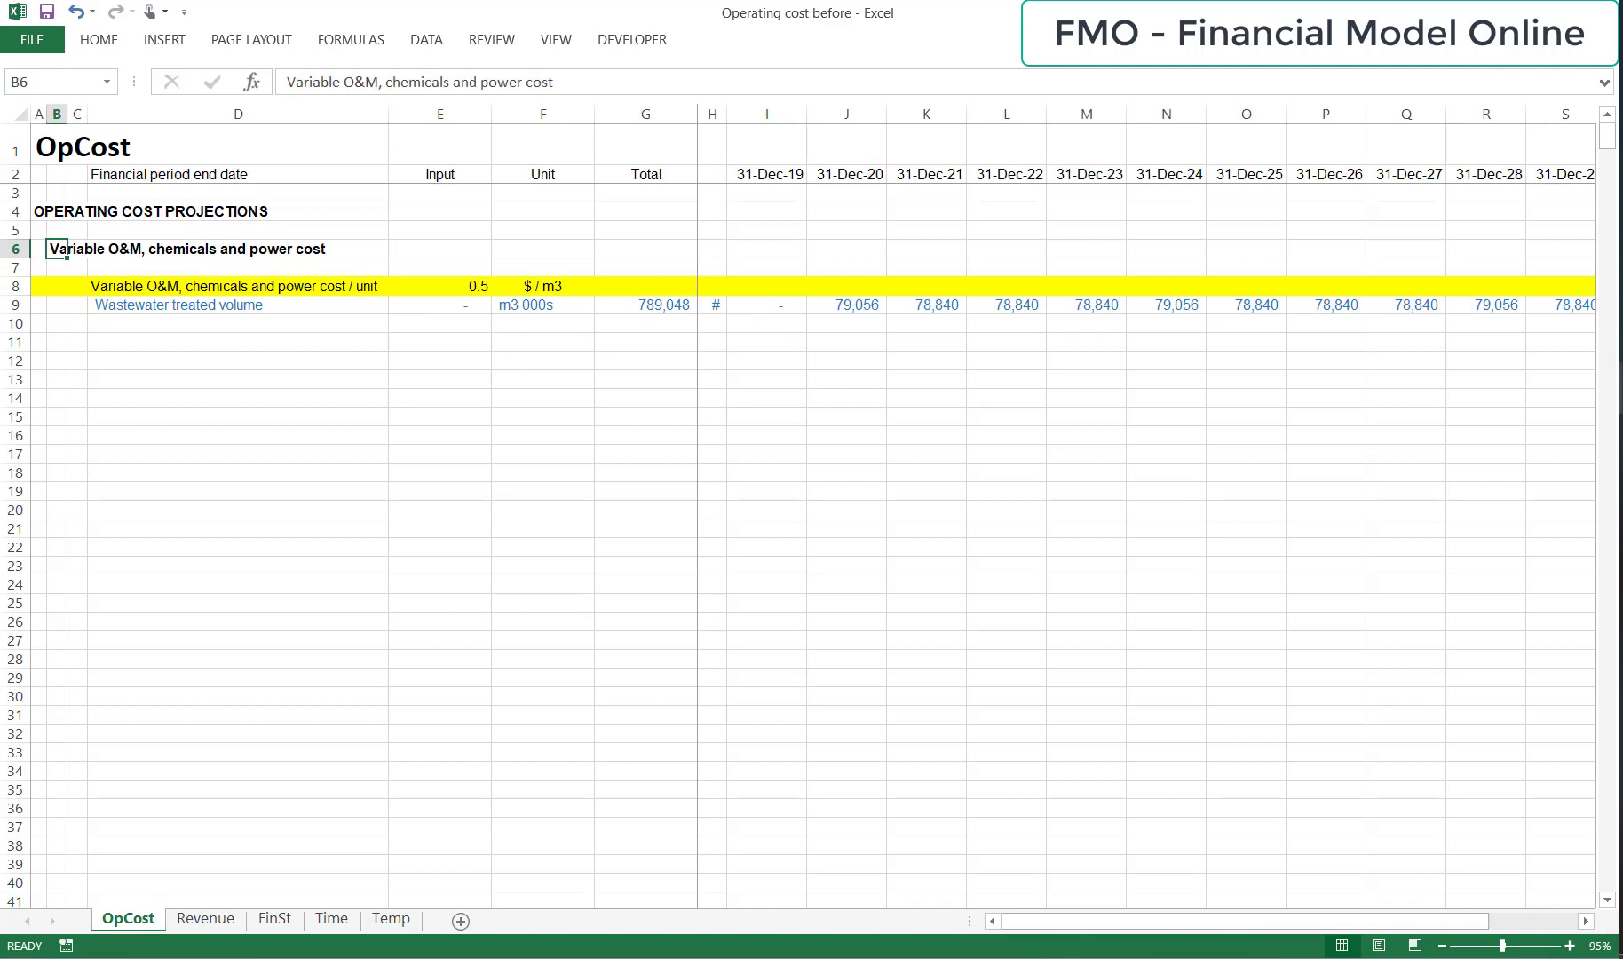
pyautogui.hotkey('ctrl', 'c')
pyautogui.press('Down')
pyautogui.press('Down')
pyautogui.press('Down')
pyautogui.press('Down')
pyautogui.press('Right')
pyautogui.press('Right')
pyautogui.hotkey('ctrl', 'v')
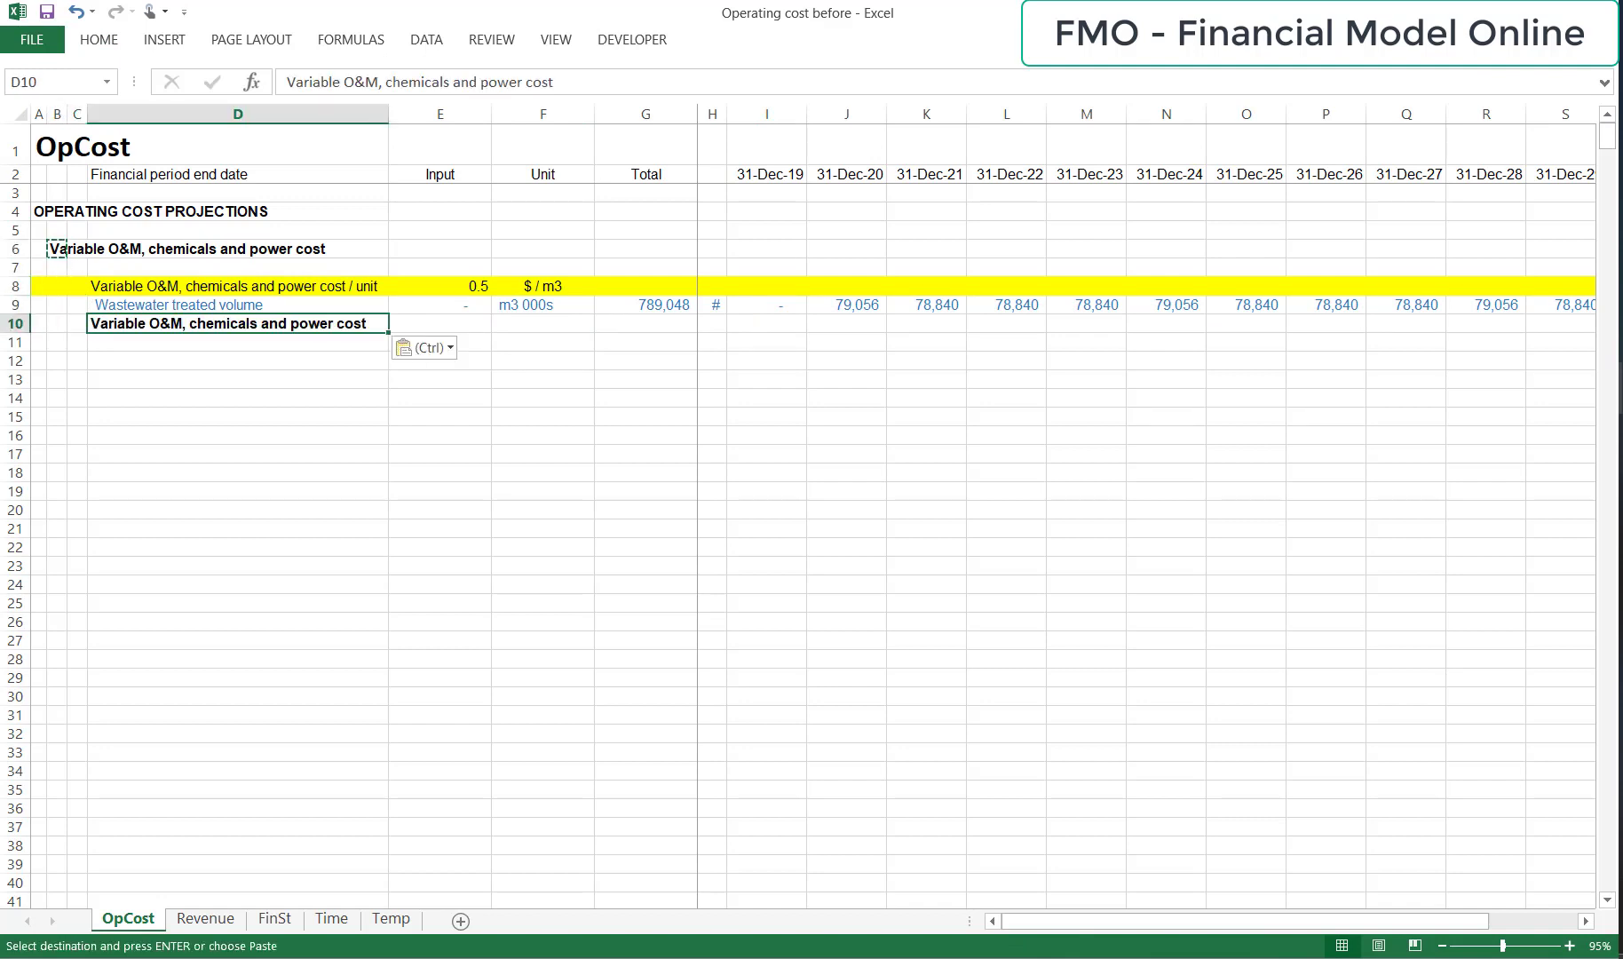
pyautogui.hotkey('ctrl', 'b')
# Enter the unit "$ 000s" in F10 for the variable cost row.
pyautogui.press('Right')
pyautogui.press('Right')
pyautogui.write('$ 000s')
pyautogui.press('Return')
# Total the variable cost row in G10 with the formula =SUM(I10:T10).
pyautogui.press('Up')
pyautogui.press('Right')
pyautogui.hotkey('alt', '=')
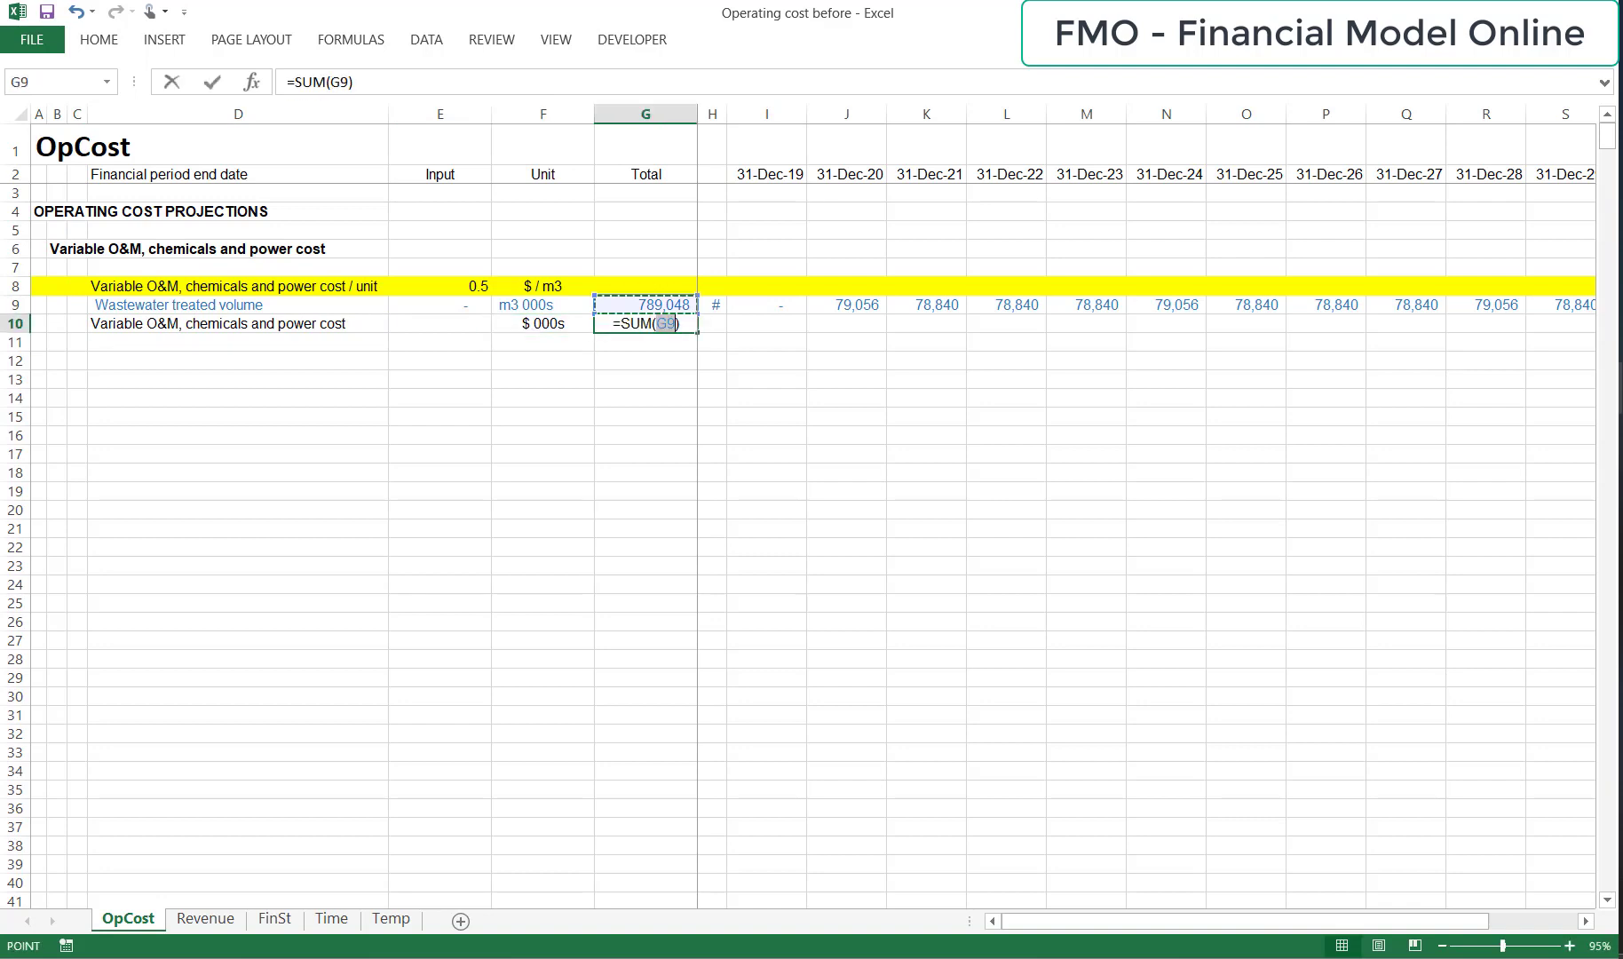
pyautogui.press('Down')
pyautogui.press('Right')
pyautogui.press('Right')
pyautogui.hotkey('ctrl', 'shift', 'Right')
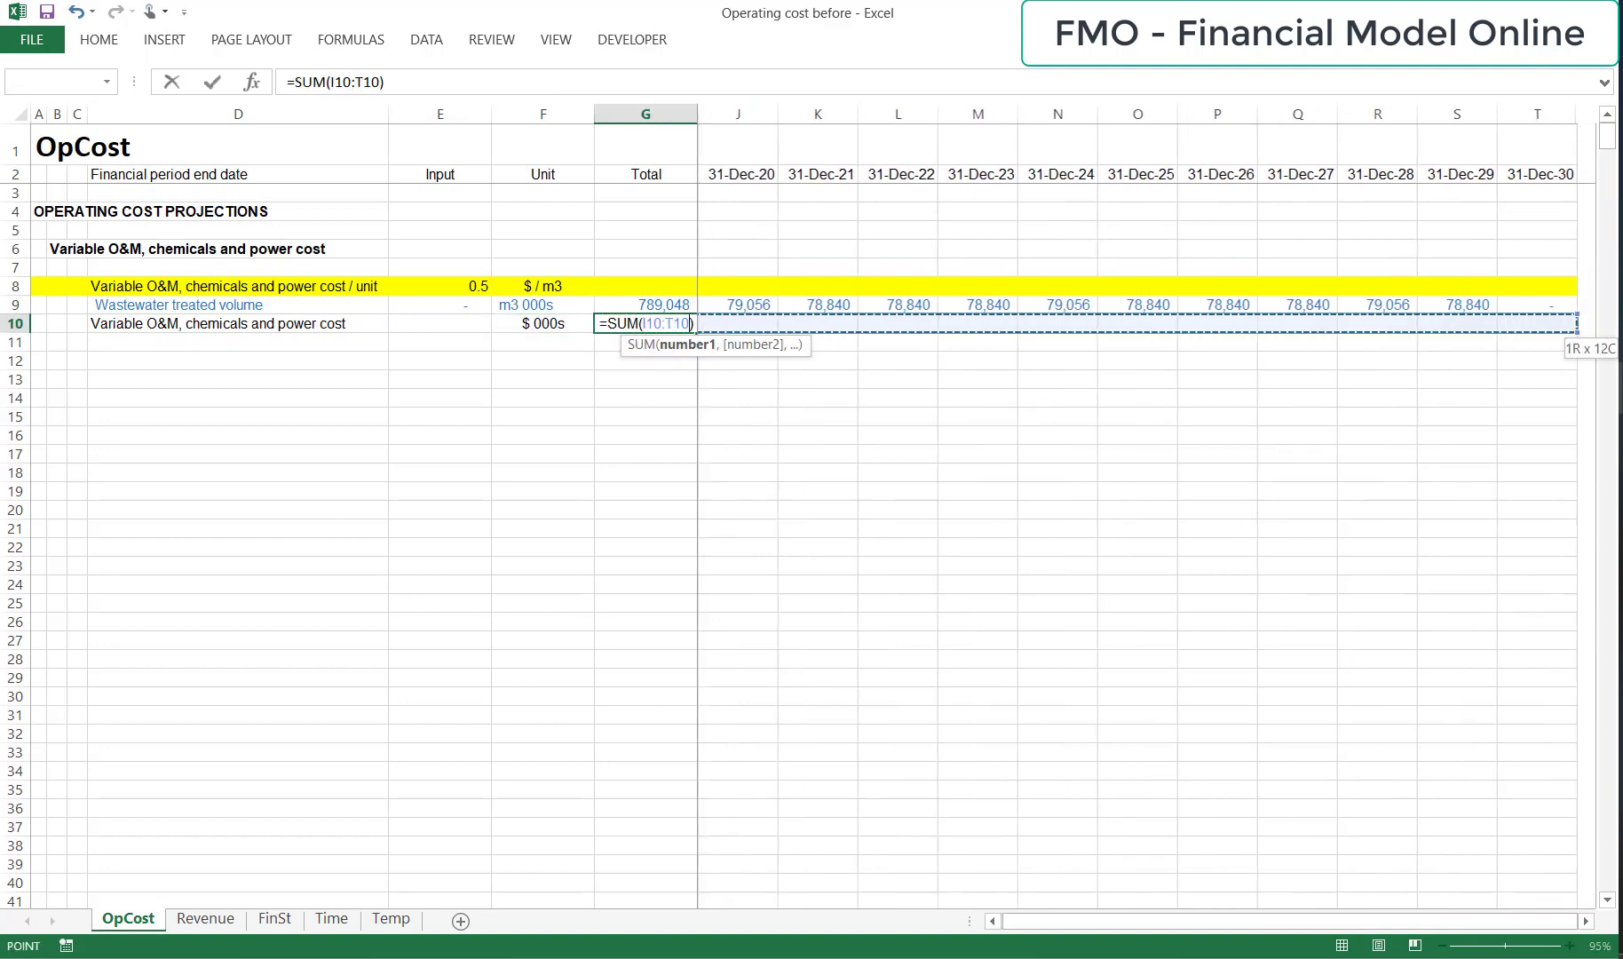
pyautogui.press('Return')
pyautogui.press('Up')
pyautogui.press('Right')
pyautogui.press('Right')
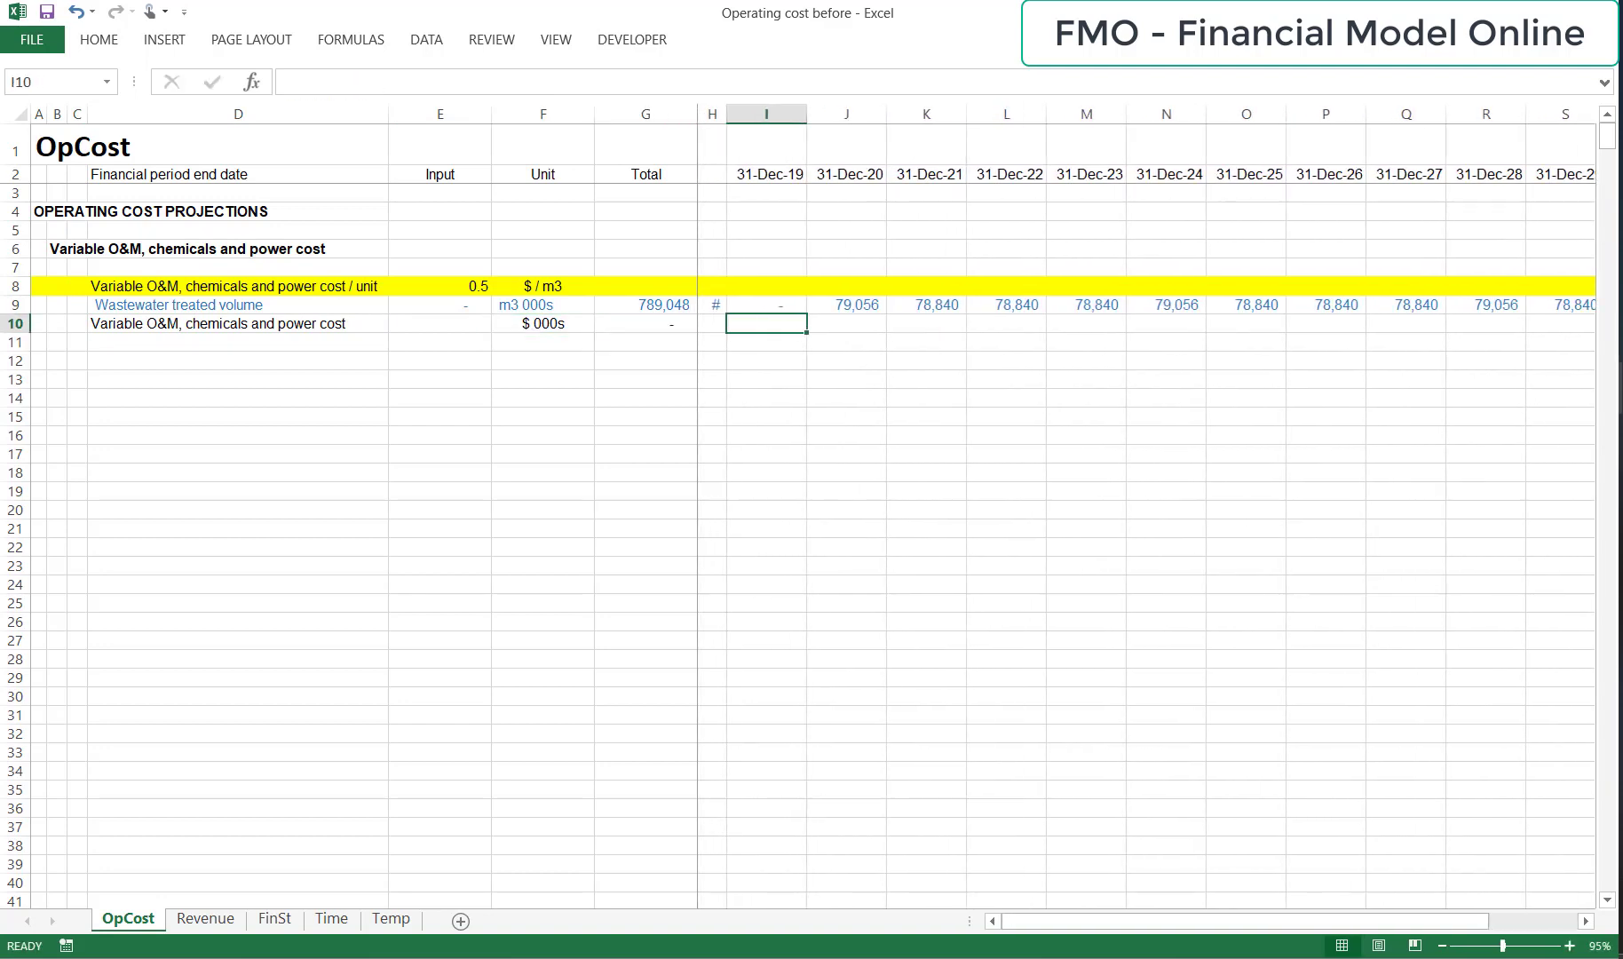
# Enter the formula =$E$8*I9 in I10 to calculate the variable O&M, chemicals and power cost.
pyautogui.write('=')
pyautogui.press('Up')
pyautogui.press('Left')
pyautogui.press('Left')
pyautogui.press('Left')
pyautogui.press('Left')
pyautogui.press('Up')
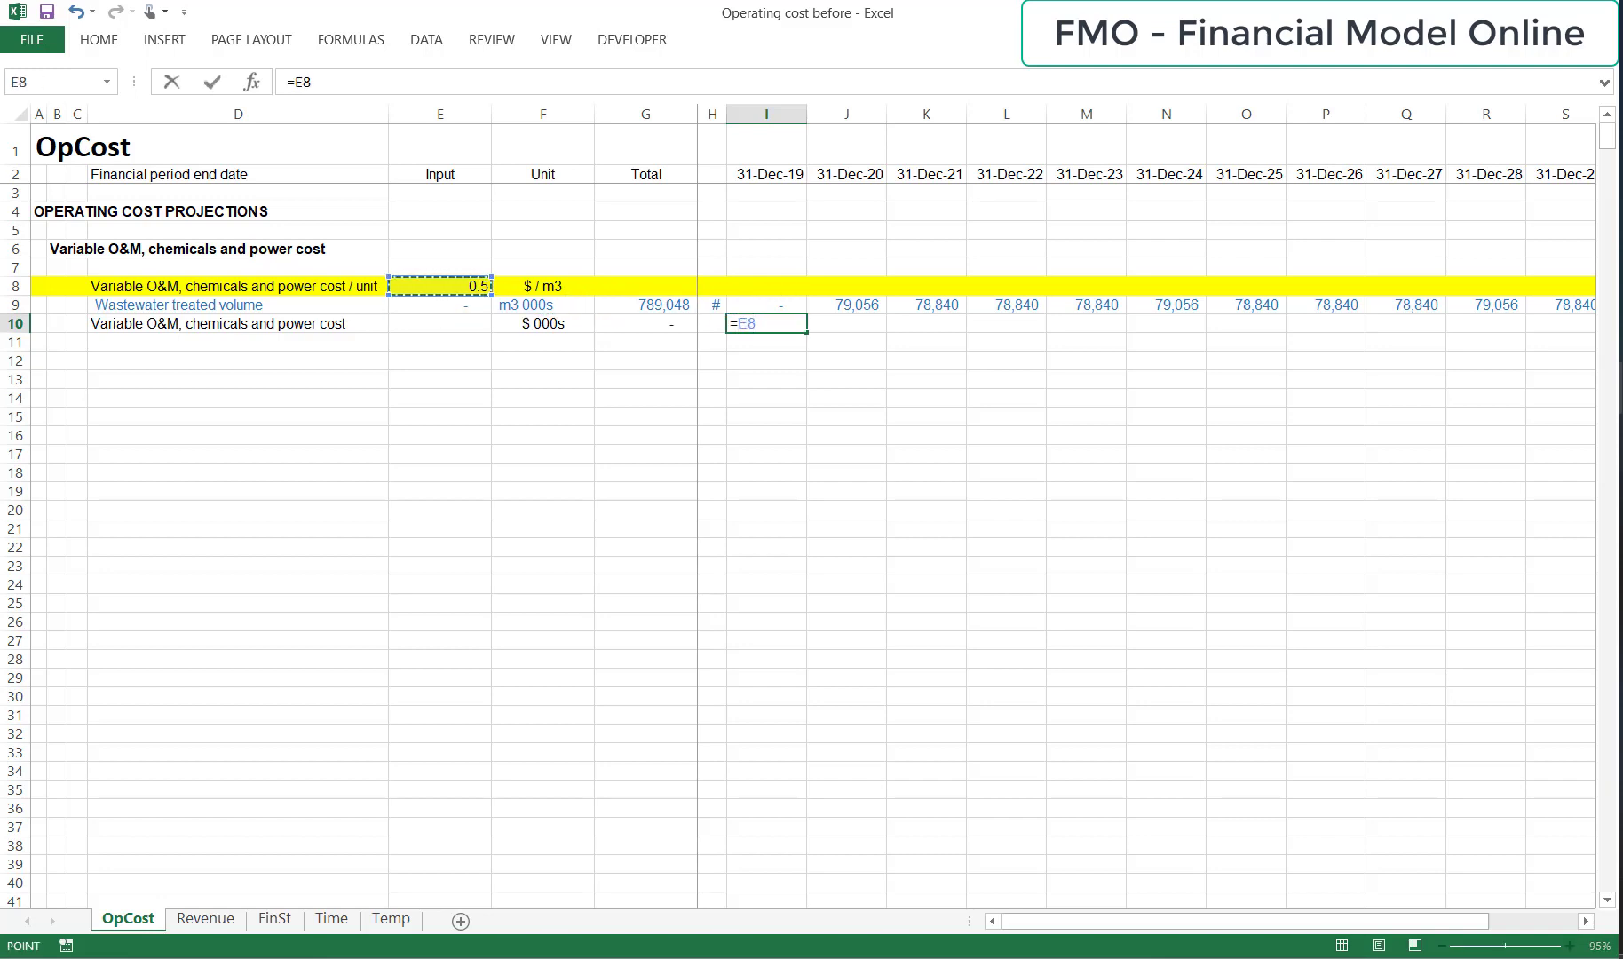
pyautogui.press('F4')
pyautogui.write('*')
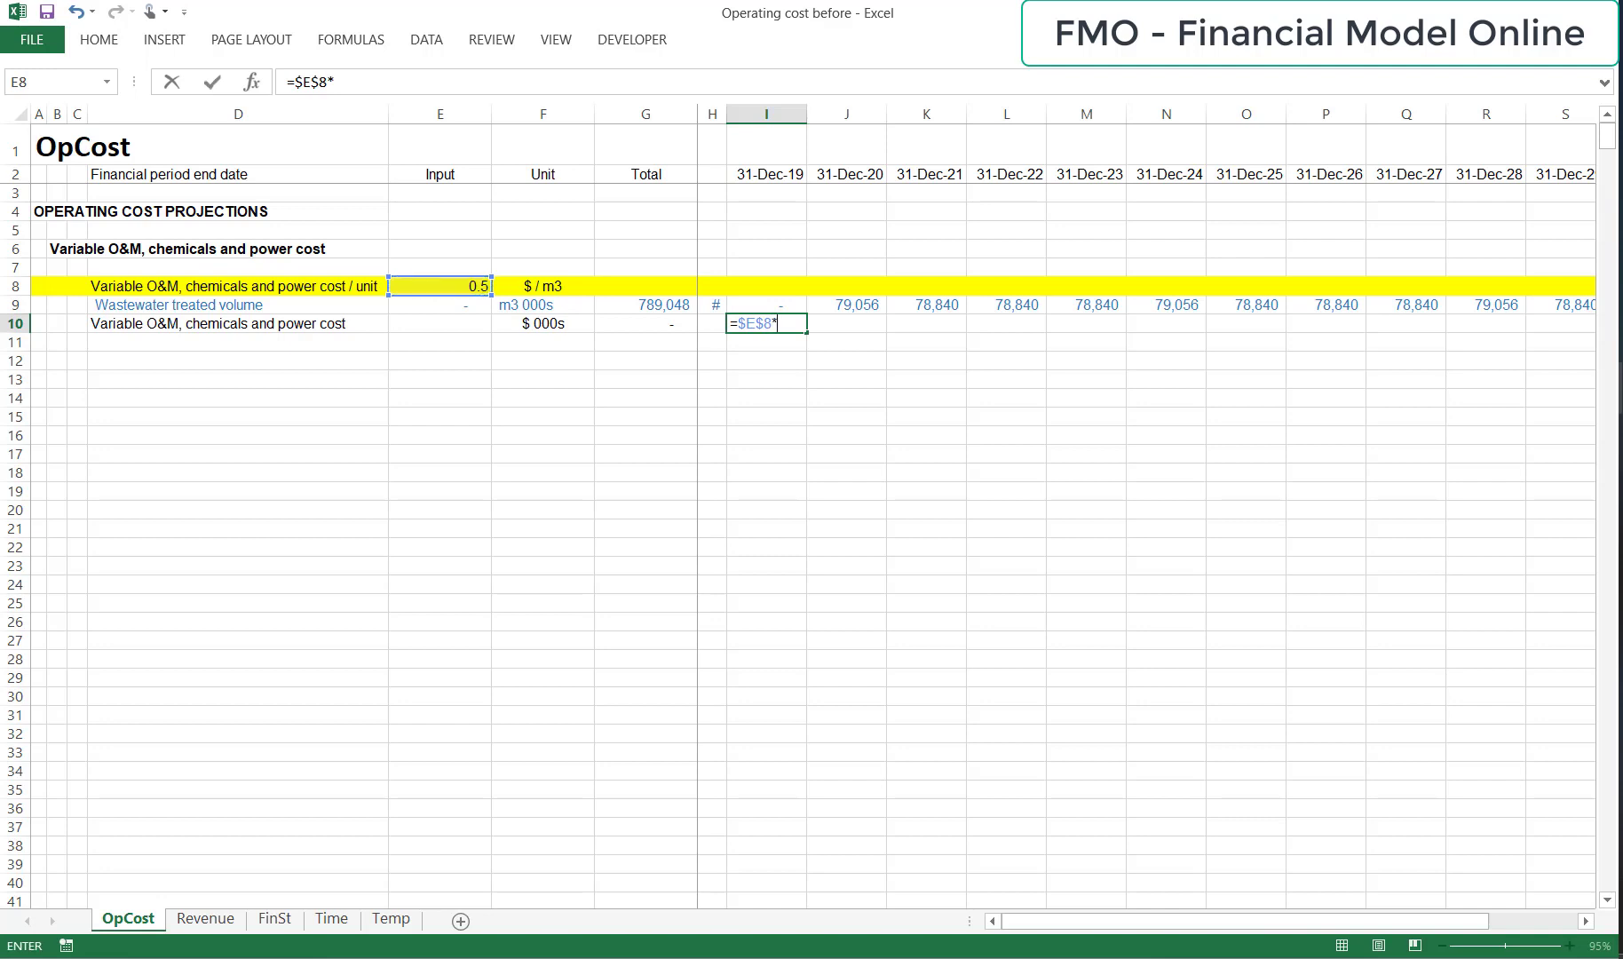
pyautogui.press('Up')
pyautogui.press('Return')
# Copy the variable cost formula from I10 across the remaining period columns to T10.
pyautogui.press('Up')
pyautogui.hotkey('ctrl', 'c')
pyautogui.hotkey('shift', 'Right')
pyautogui.hotkey('shift', 'Right')
pyautogui.hotkey('shift', 'Right')
pyautogui.hotkey('shift', 'Right')
pyautogui.hotkey('shift', 'Right')
pyautogui.hotkey('shift', 'Right')
pyautogui.hotkey('shift', 'Right')
pyautogui.hotkey('shift', 'Right')
pyautogui.hotkey('shift', 'Right')
pyautogui.hotkey('shift', 'Right')
pyautogui.hotkey('shift', 'Right')
pyautogui.hotkey('ctrl', 'v')
pyautogui.press('Escape')
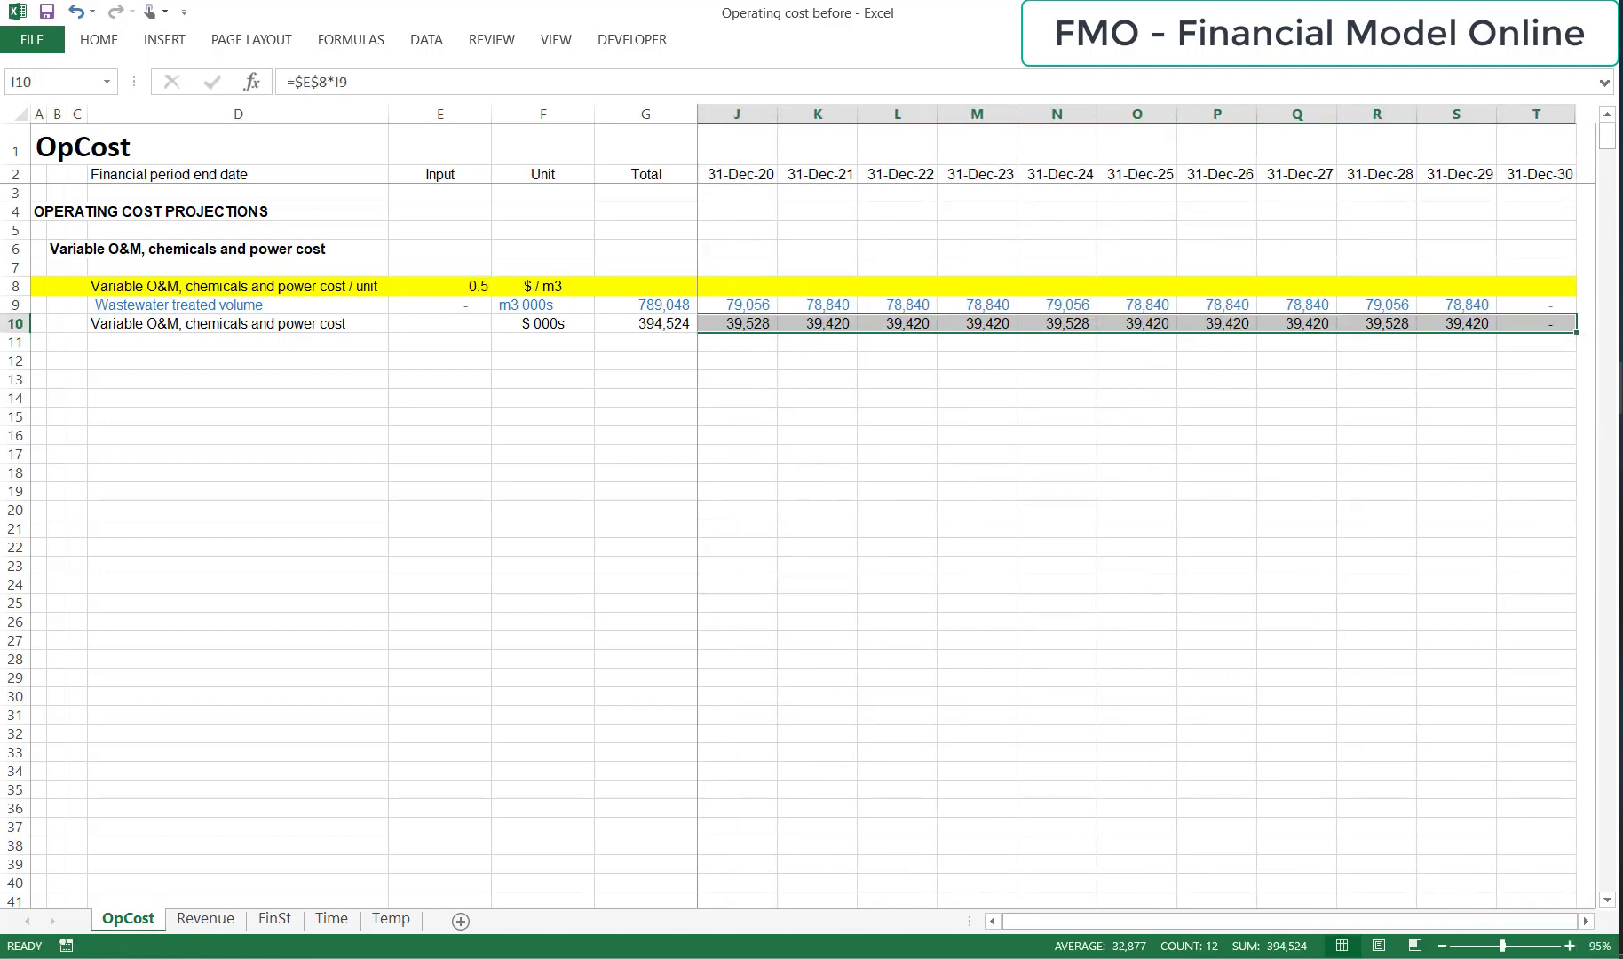
# Add the subheading "Fixed O&M cost" in B12.
pyautogui.hotkey('ctrl', 'Left')
pyautogui.hotkey('ctrl', 'Left')
pyautogui.hotkey('ctrl', 'Left')
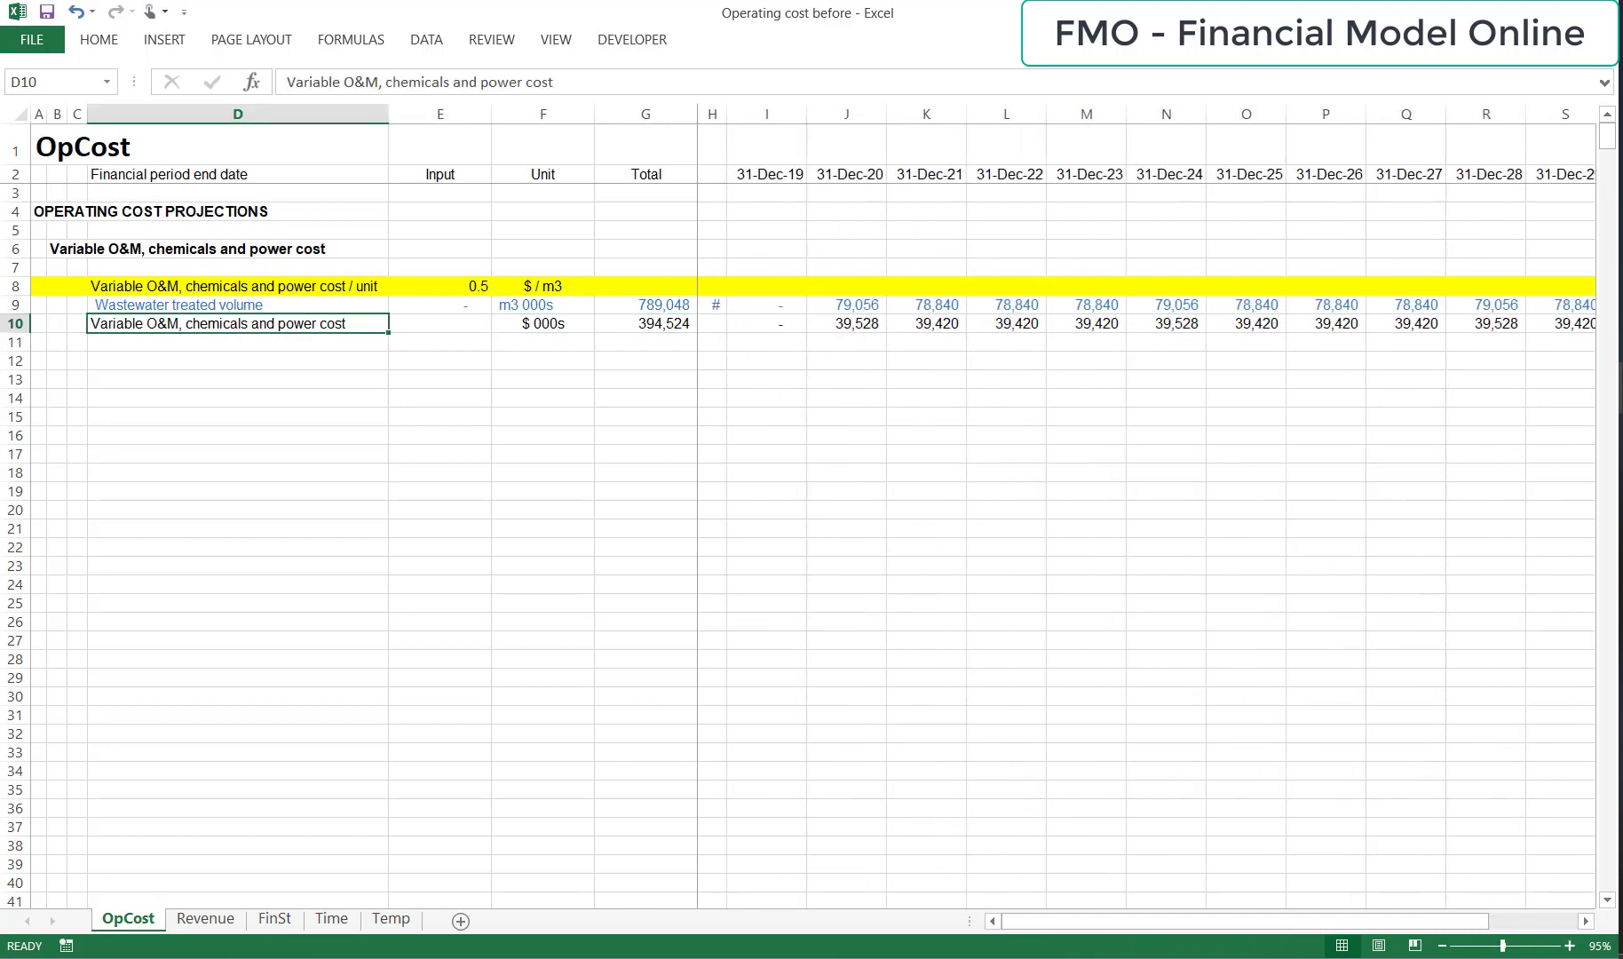
pyautogui.press('Down')
pyautogui.press('Down')
pyautogui.press('Left')
pyautogui.press('Left')
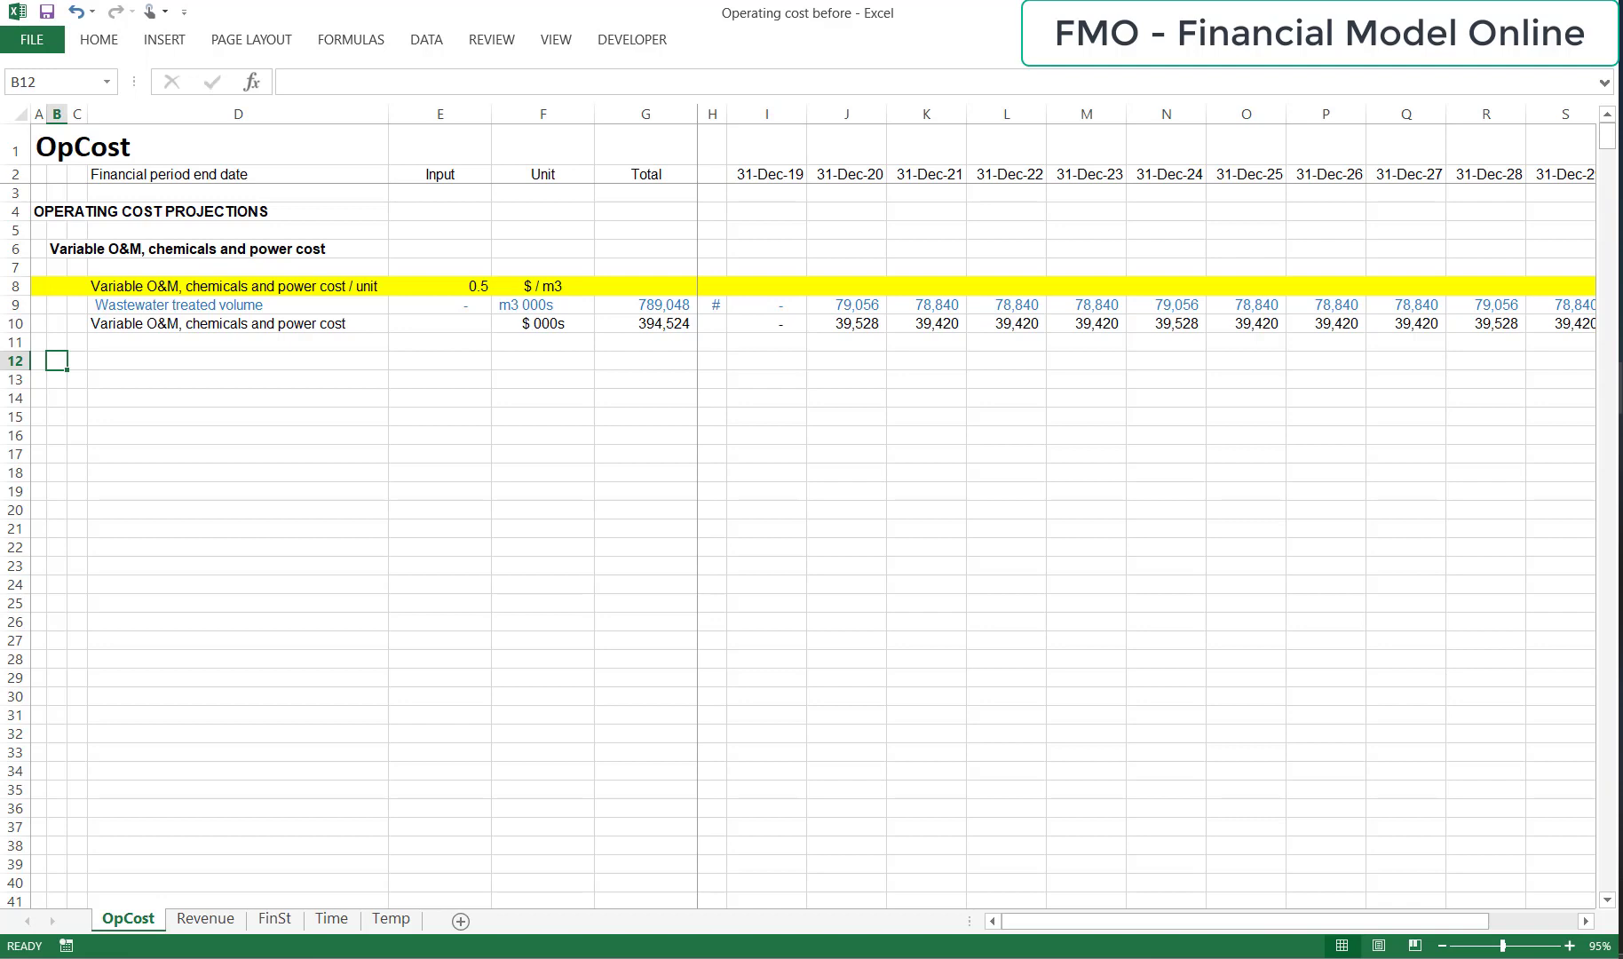
pyautogui.write('Fixed ')
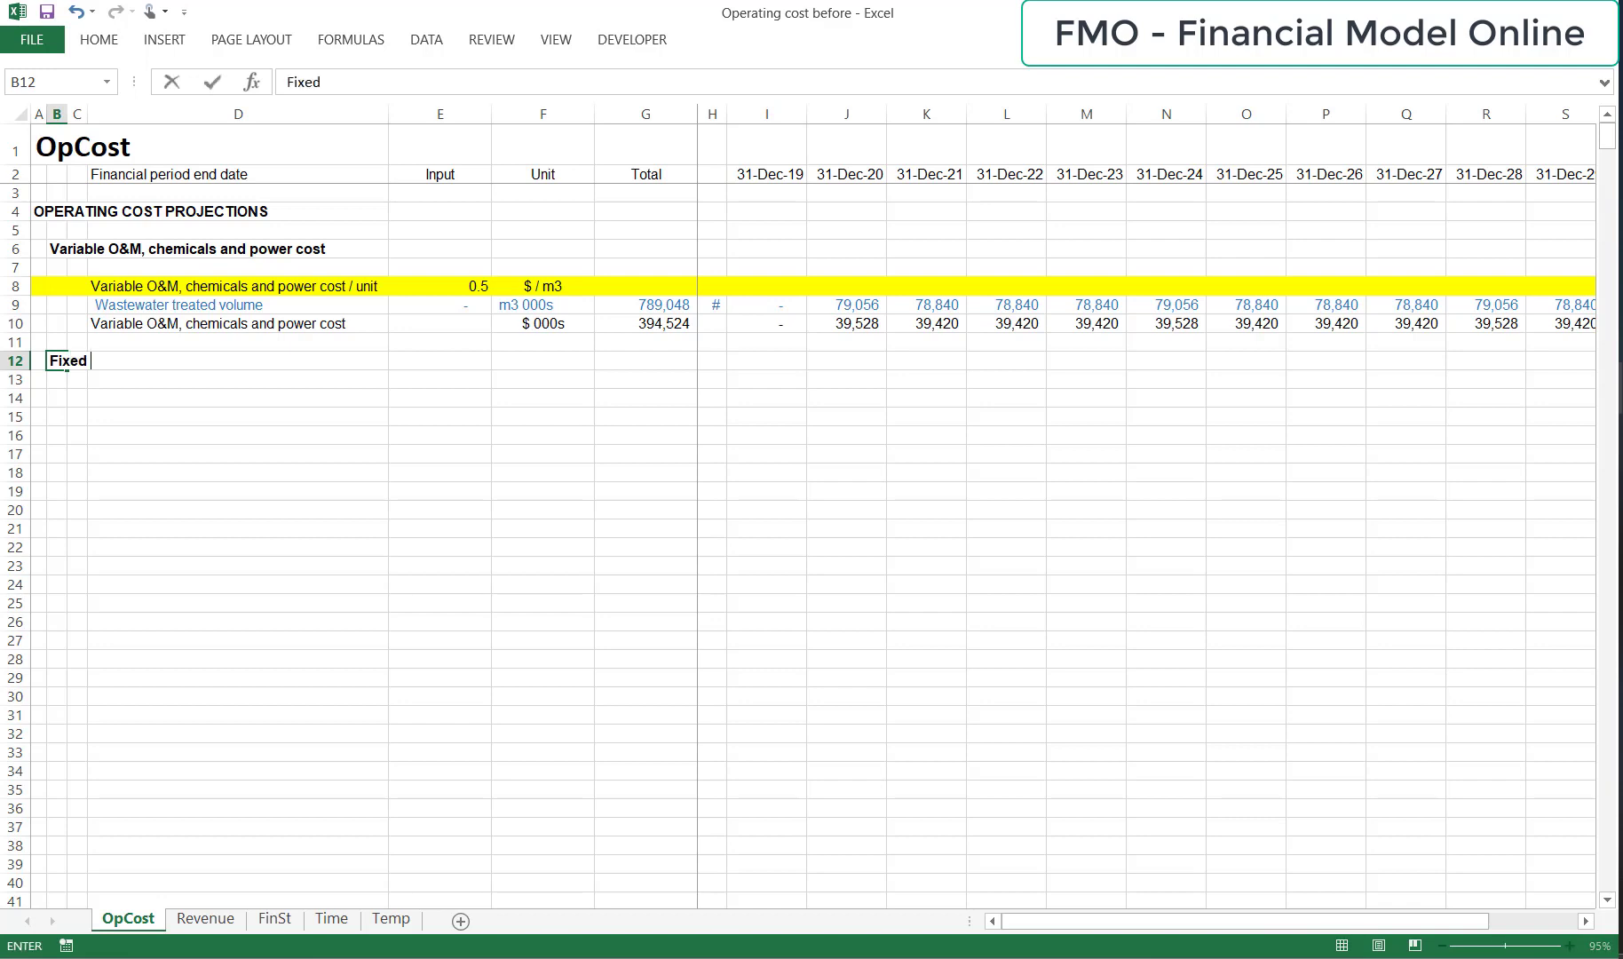
pyautogui.write('O&M cost')
pyautogui.press('Return')
# Copy the "Fixed O&M cost" subheading from B12 to D14 as a row label without bold formatting.
pyautogui.press('Up')
pyautogui.hotkey('ctrl', 'c')
pyautogui.press('Down')
pyautogui.press('Right')
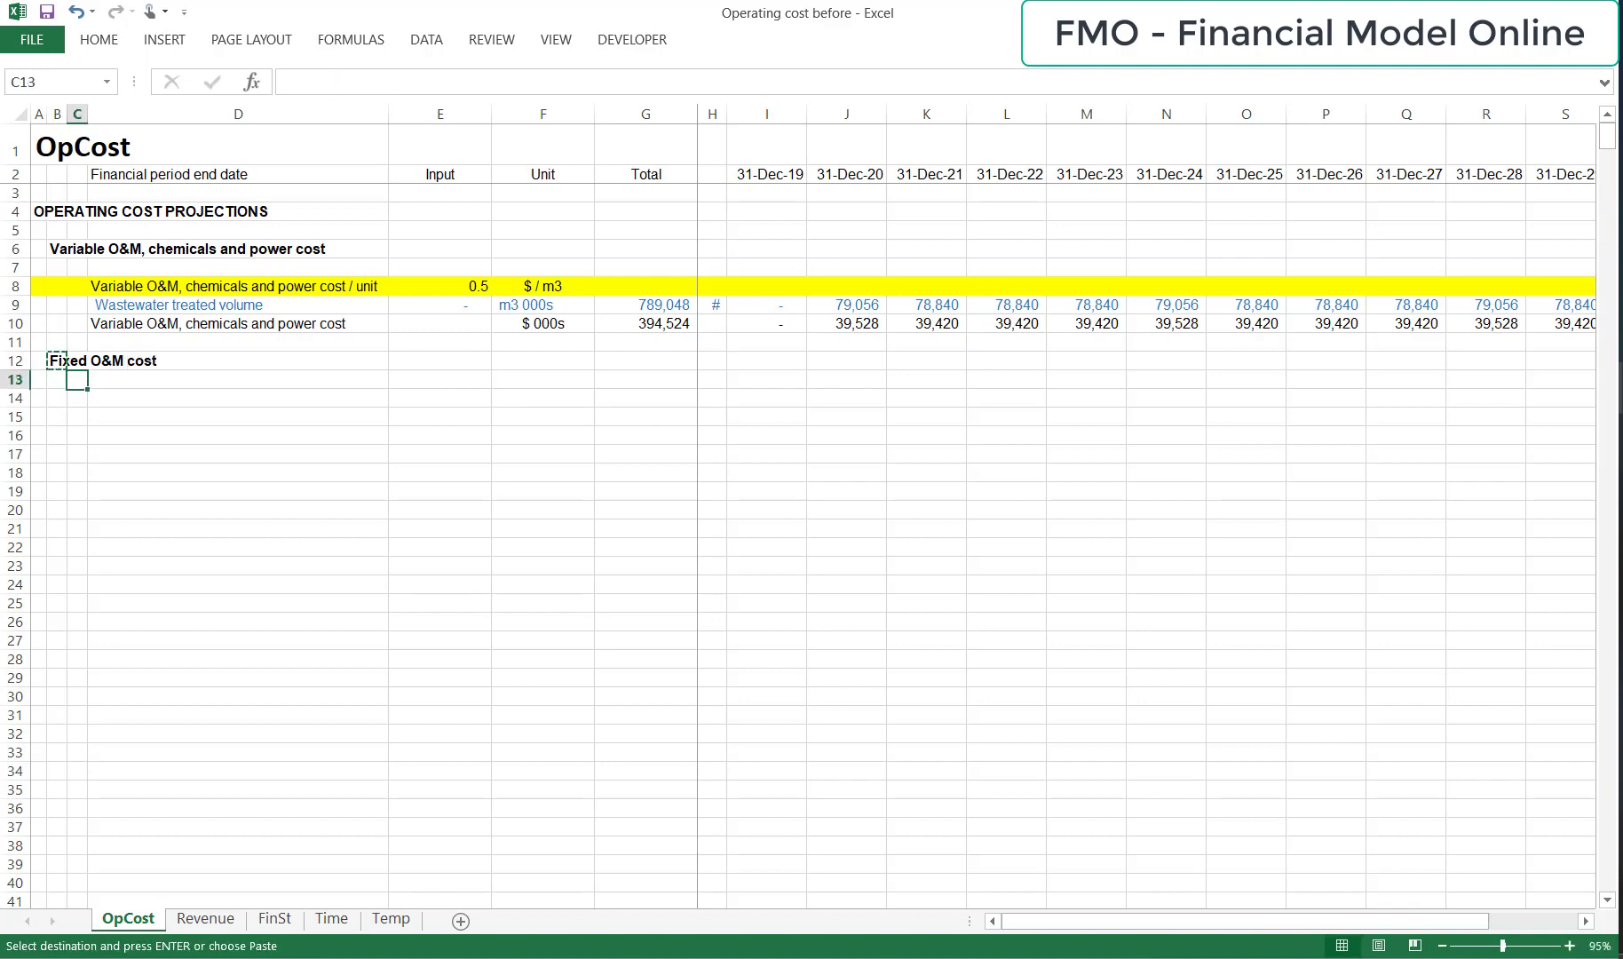
pyautogui.press('Right')
pyautogui.press('Down')
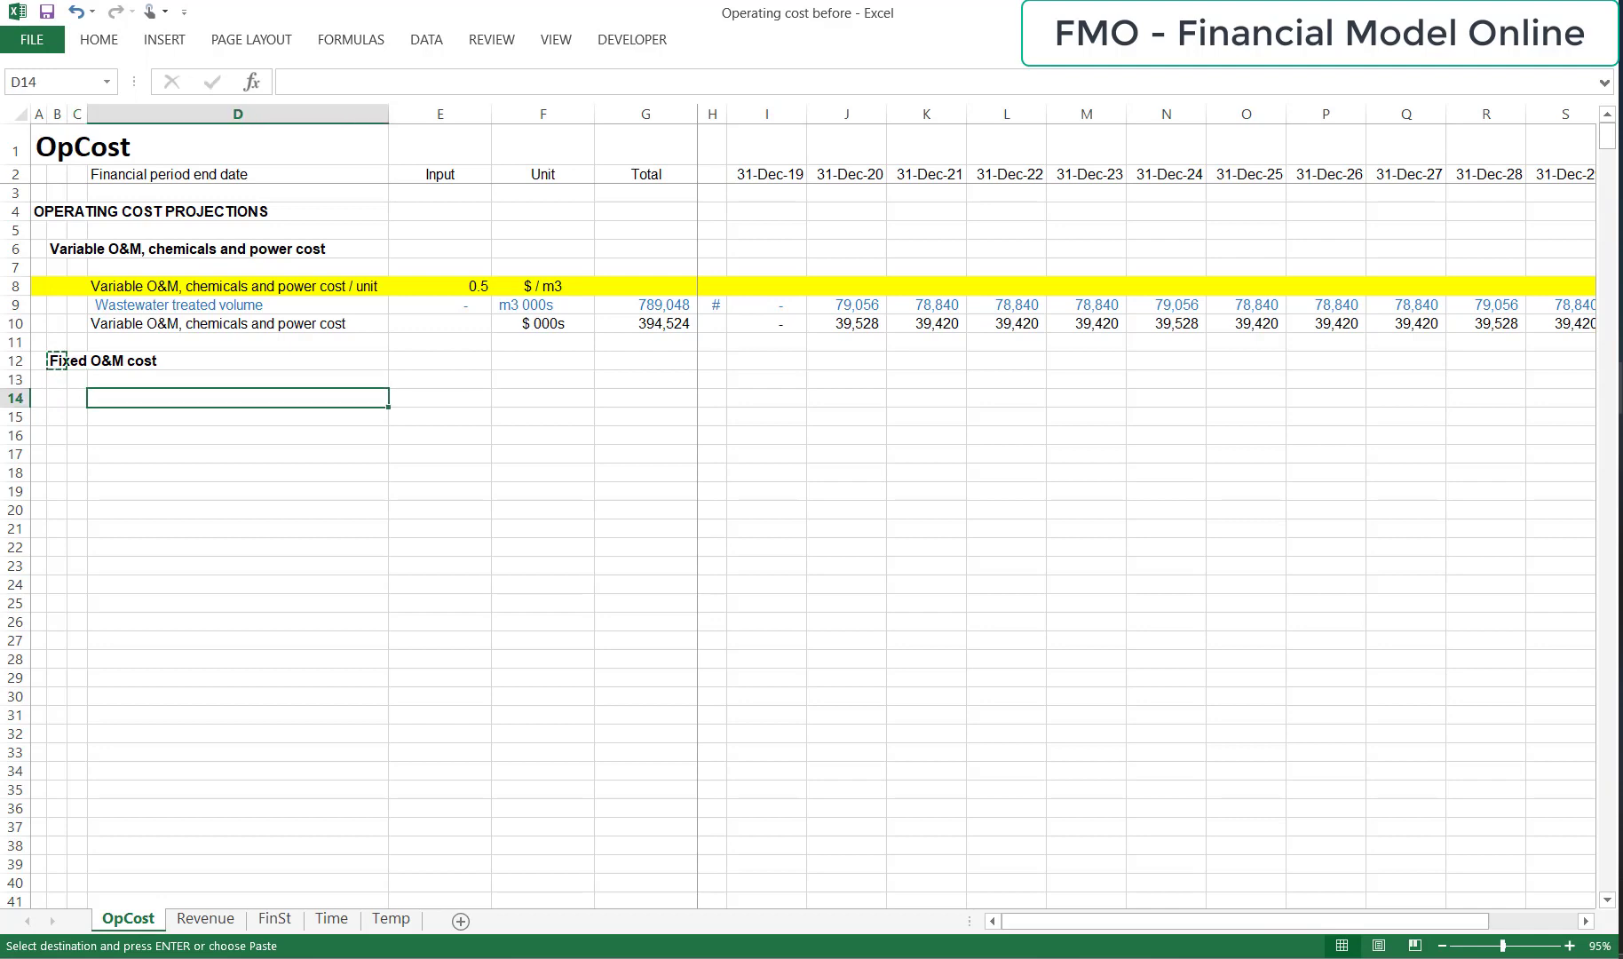
pyautogui.hotkey('ctrl', 'v')
pyautogui.press('Escape')
# Enter the fixed O&M cost input 30000 in E14 and its unit "$ 000s" in F14.
pyautogui.press('Right')
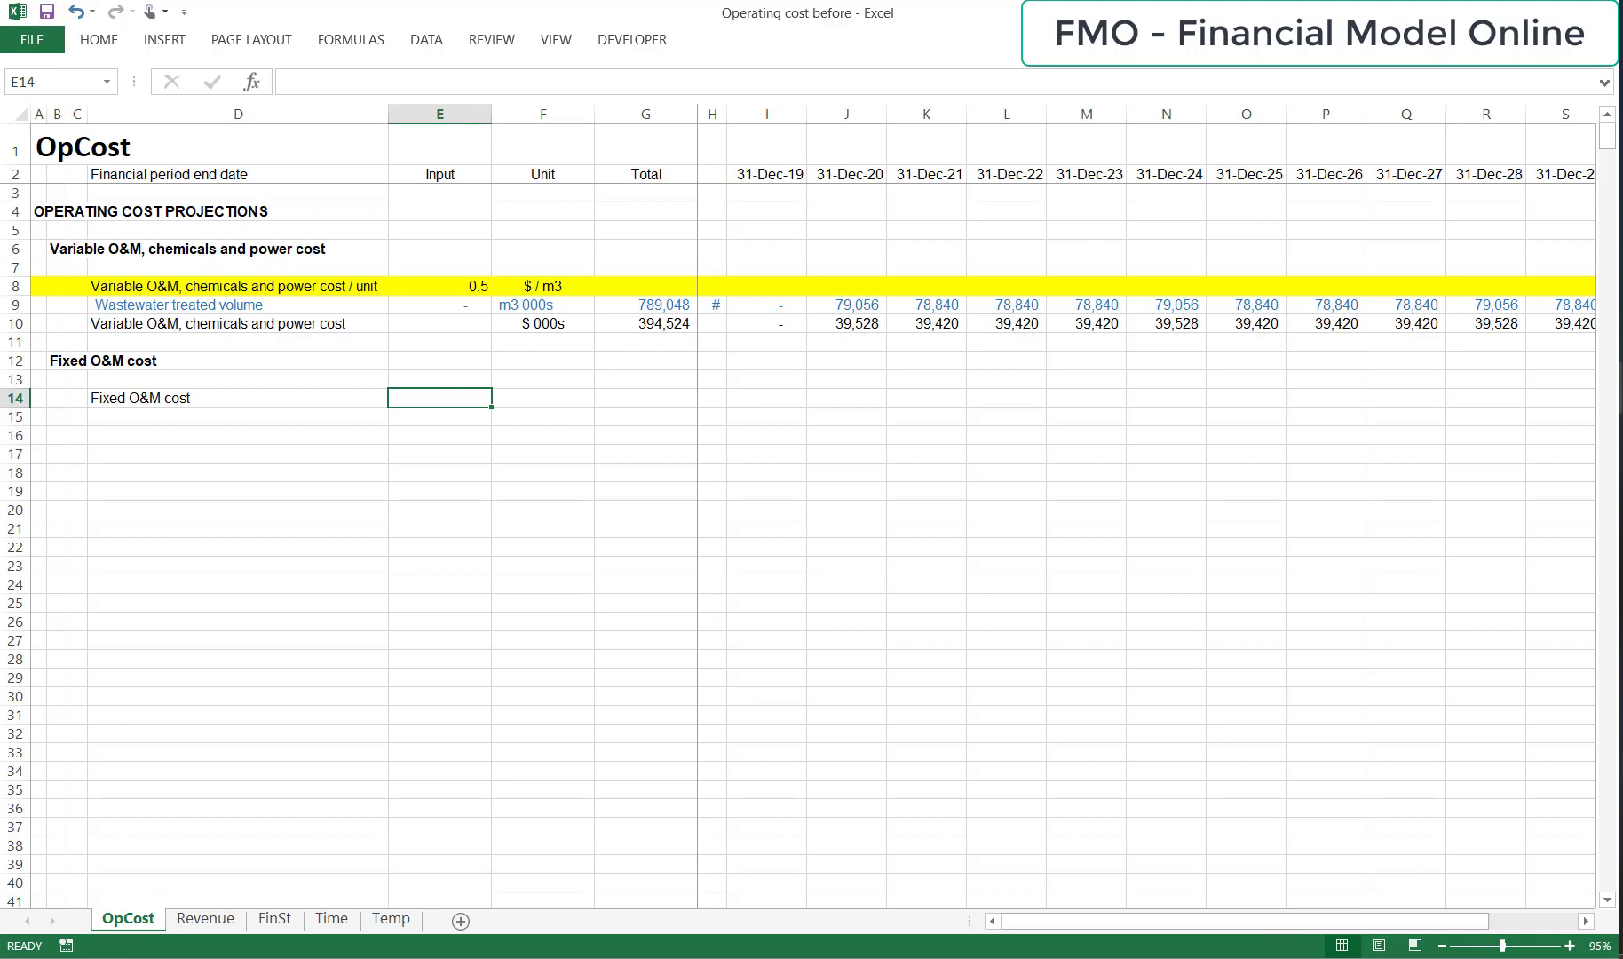
pyautogui.write('30000')
pyautogui.press('Return')
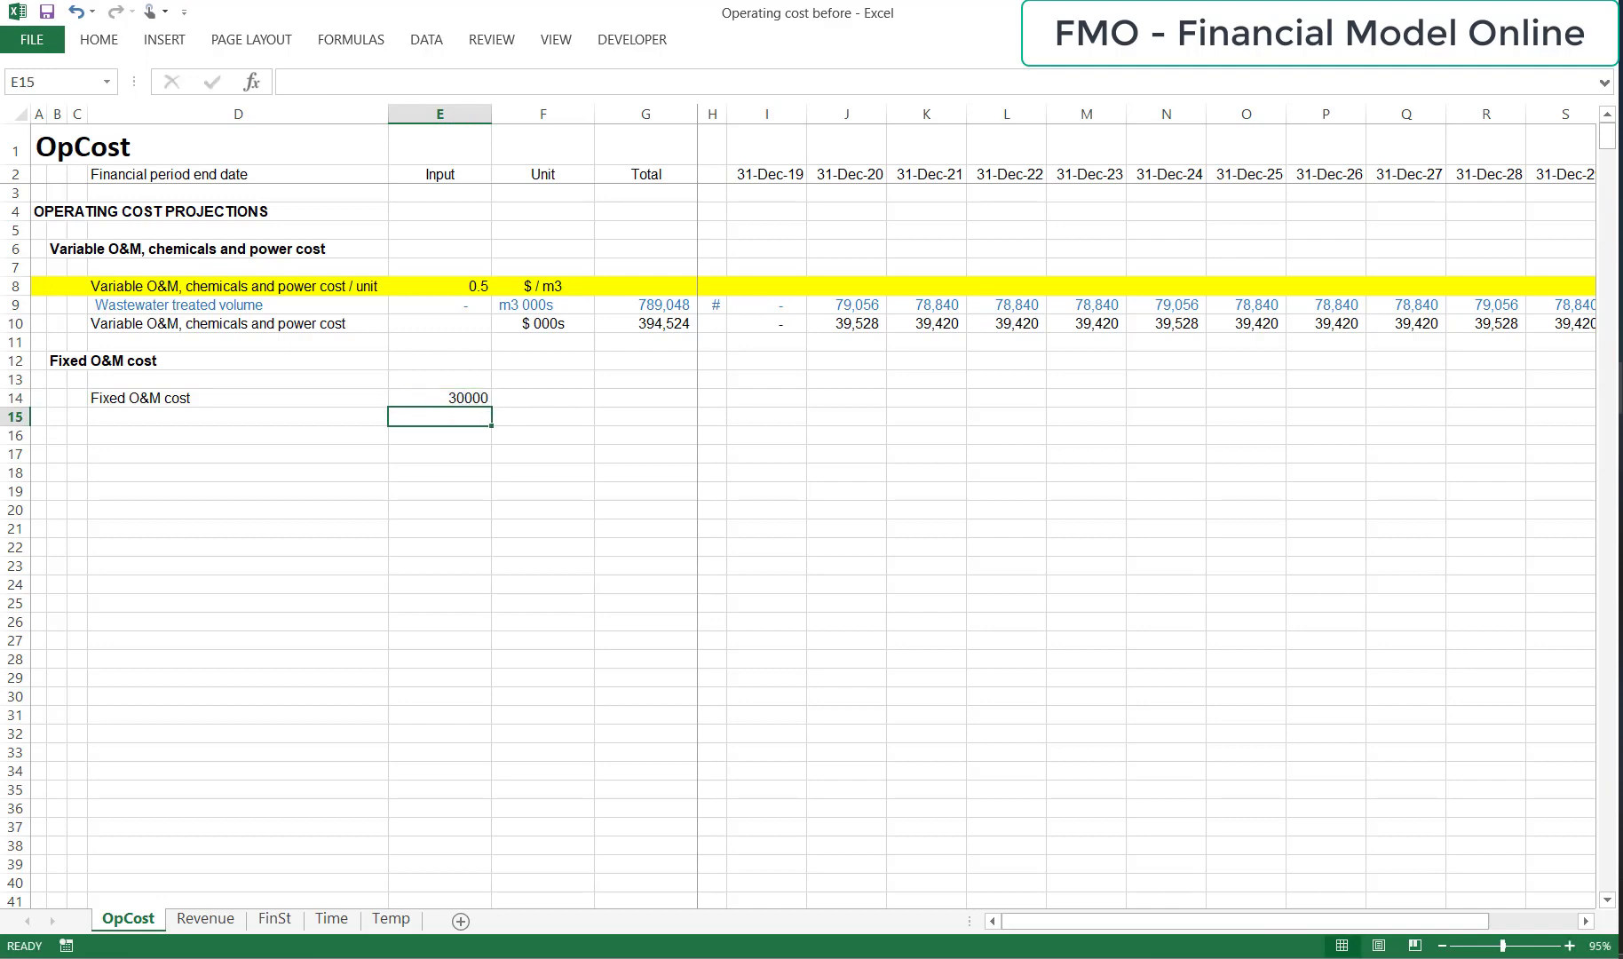
pyautogui.press('Up')
pyautogui.press('Right')
pyautogui.write('$ 000s')
pyautogui.press('Return')
# Format the fixed O&M cost input in E14 with a thousands separator and zero decimal places.
pyautogui.press('Up')
pyautogui.press('Left')
pyautogui.hotkey('ctrl', 'shift', '1')
pyautogui.press('alt')
pyautogui.press('h')
pyautogui.press('9')
pyautogui.hotkey('alt', 'h')
pyautogui.press('9')
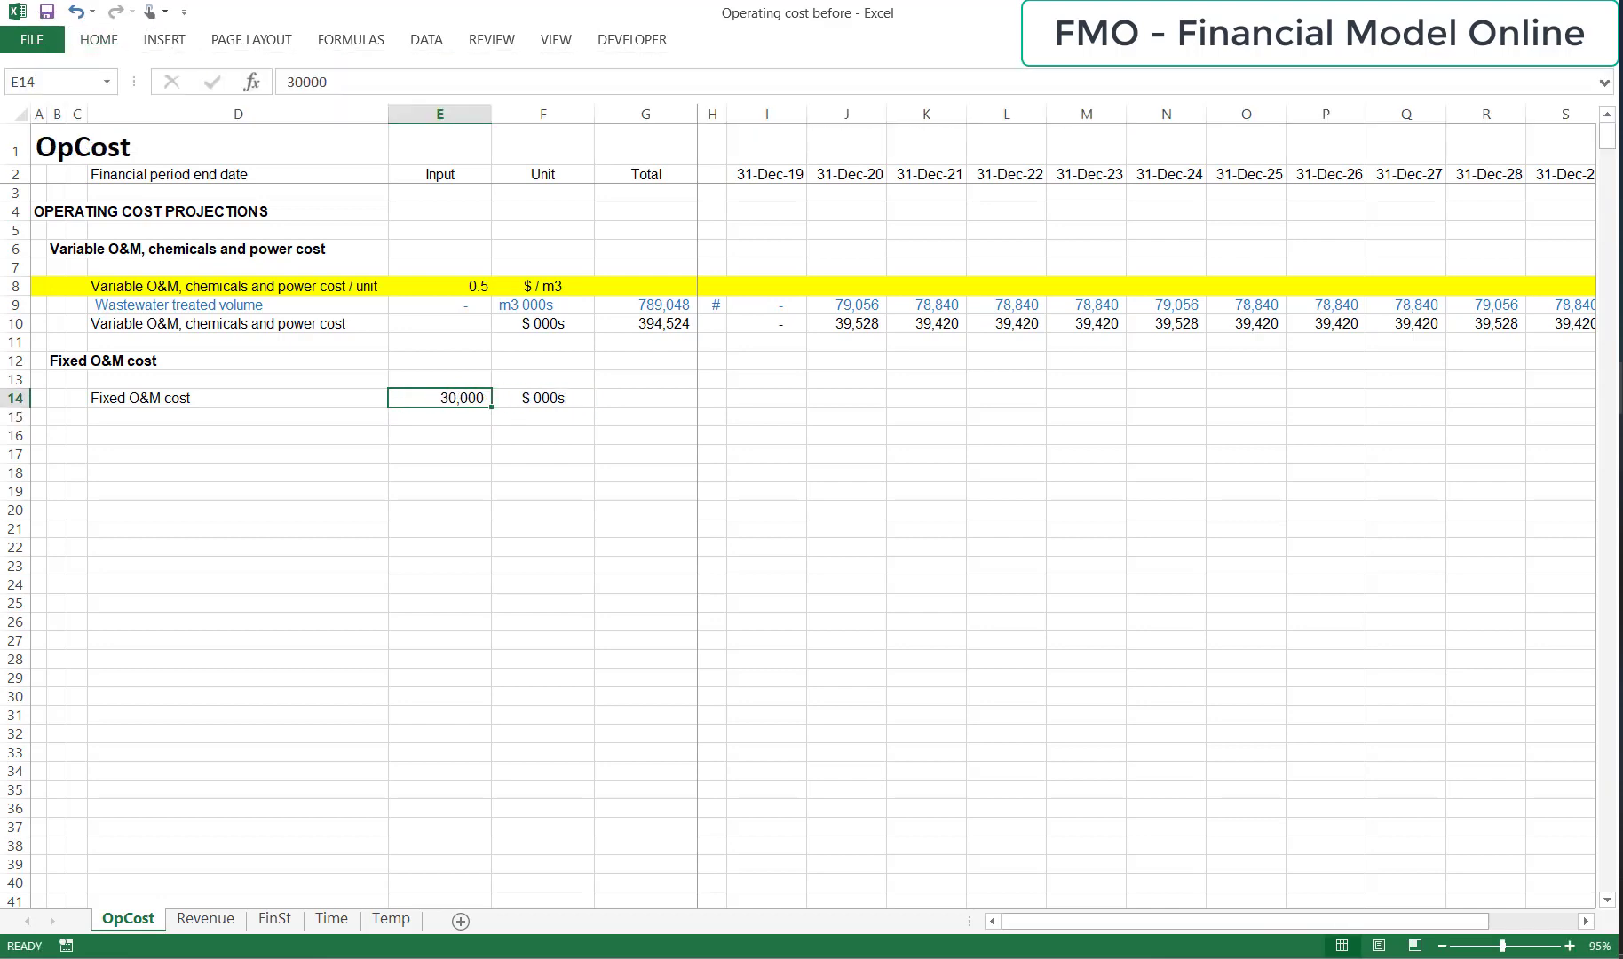
# Fill the whole fixed O&M cost input row 14 with yellow.
pyautogui.press('Left')
pyautogui.hotkey('shift', 'space')
pyautogui.hotkey('alt', 'h')
pyautogui.press('h')
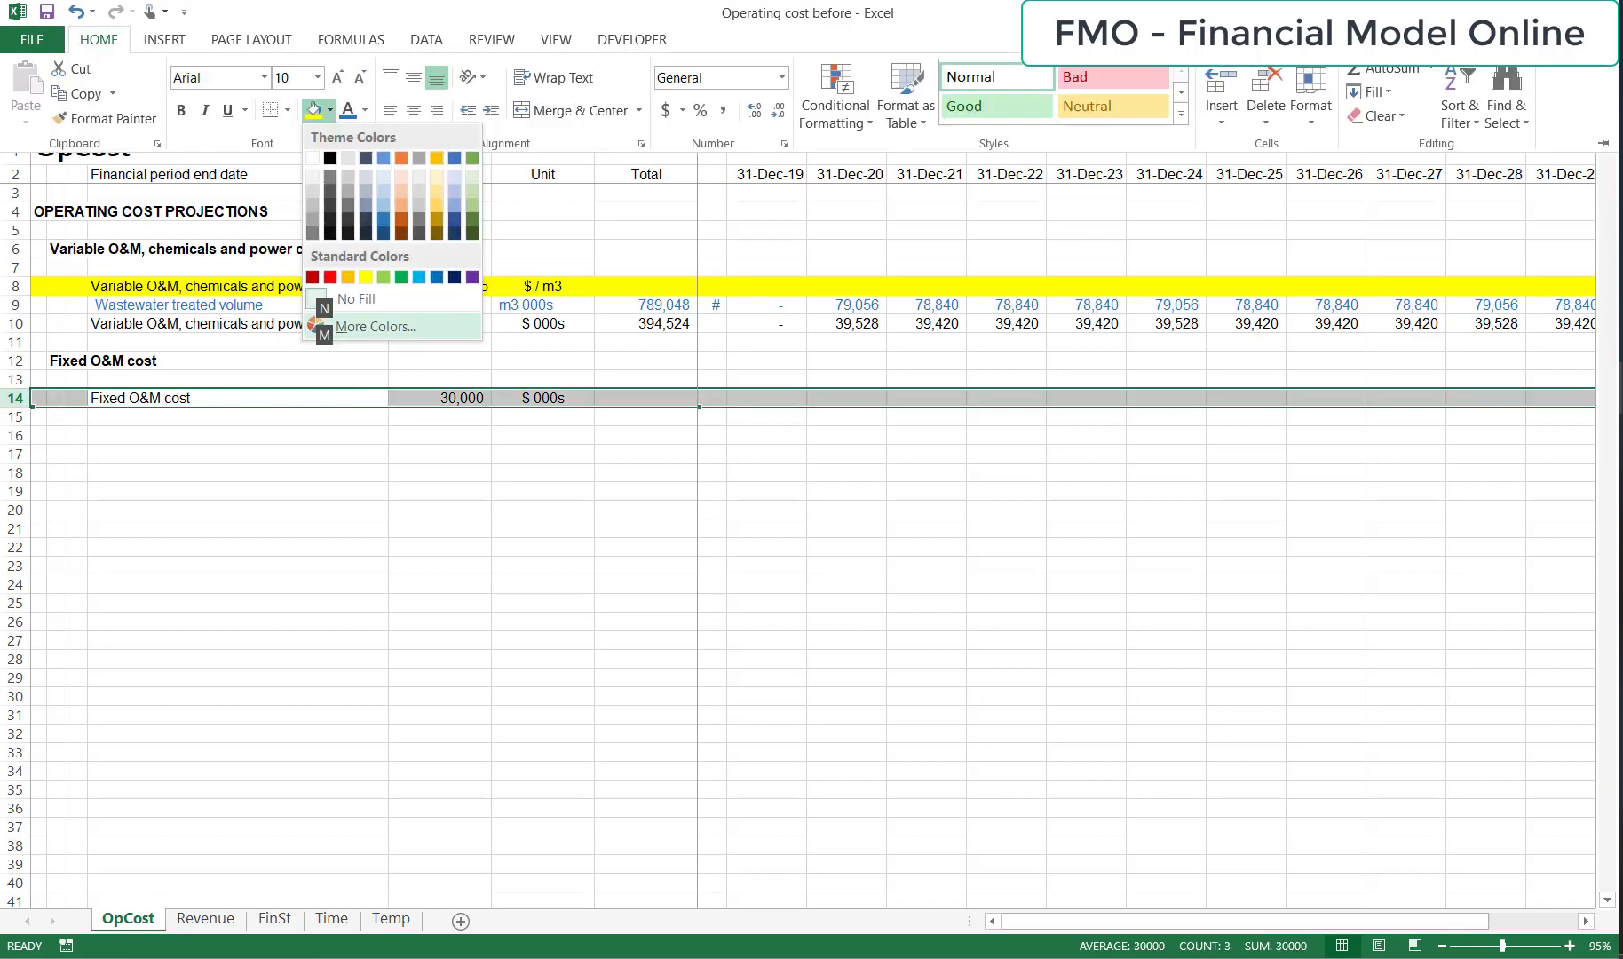
pyautogui.press('Up')
pyautogui.press('Up')
pyautogui.press('Up')
pyautogui.press('Right')
pyautogui.press('Return')
# Copy the "Forecast period flag" row 11 from the Revenue sheet into row 15 of the OpCost sheet.
pyautogui.press('Down')
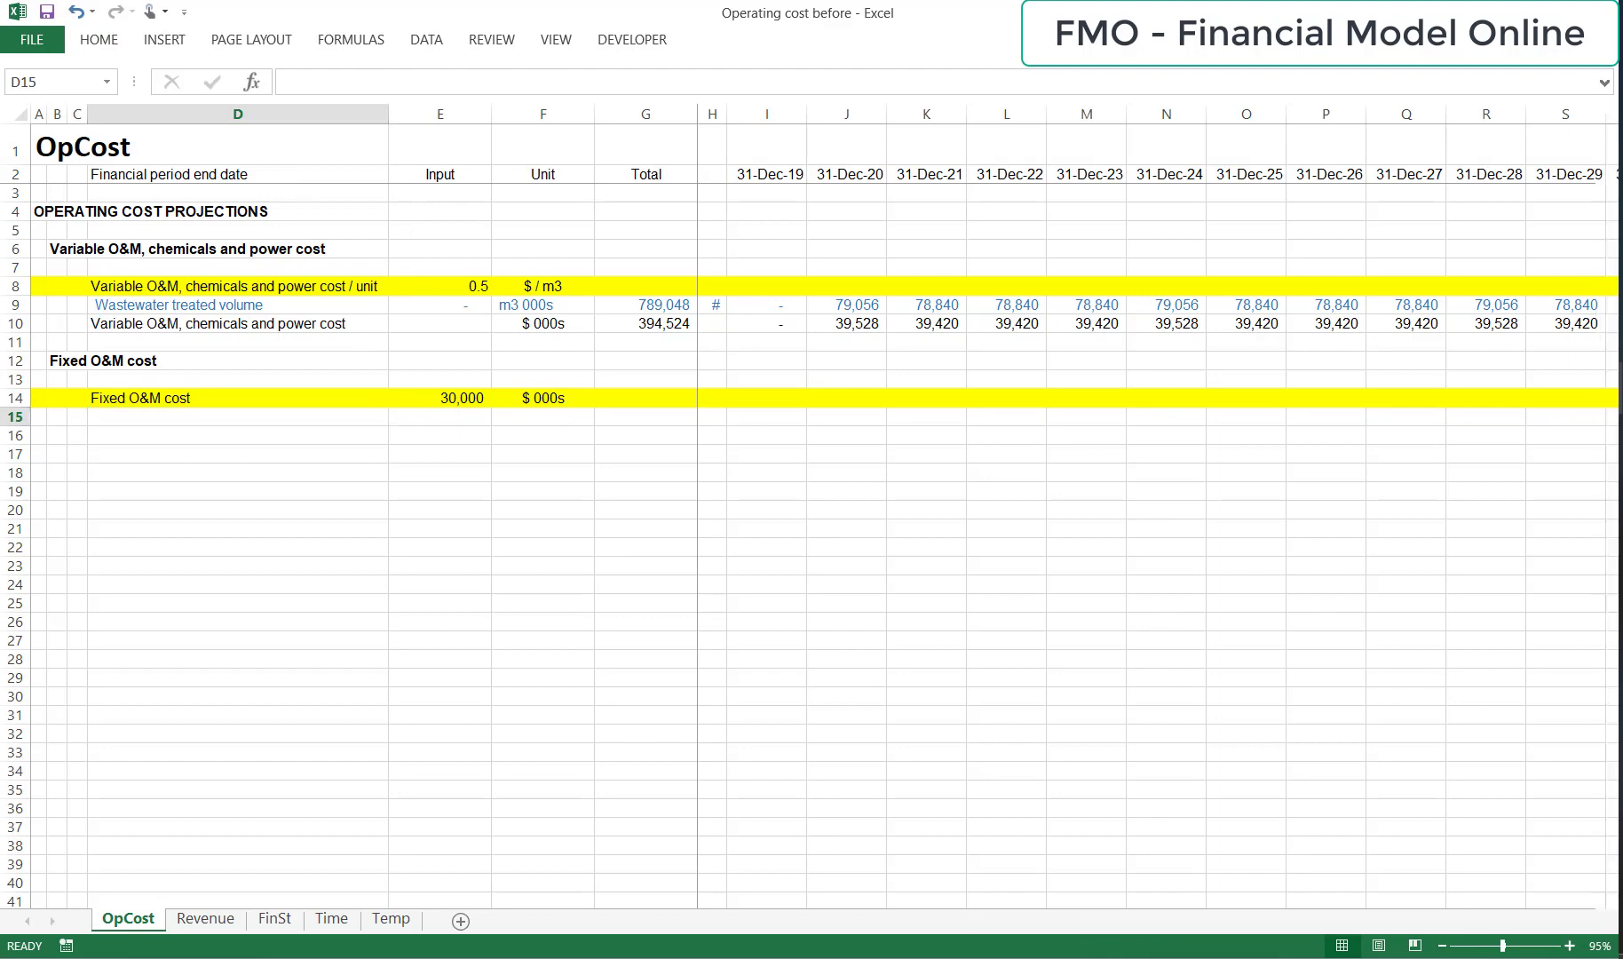
pyautogui.hotkey('ctrl', 'pagedown')
pyautogui.press('Up')
pyautogui.hotkey('shift', 'space')
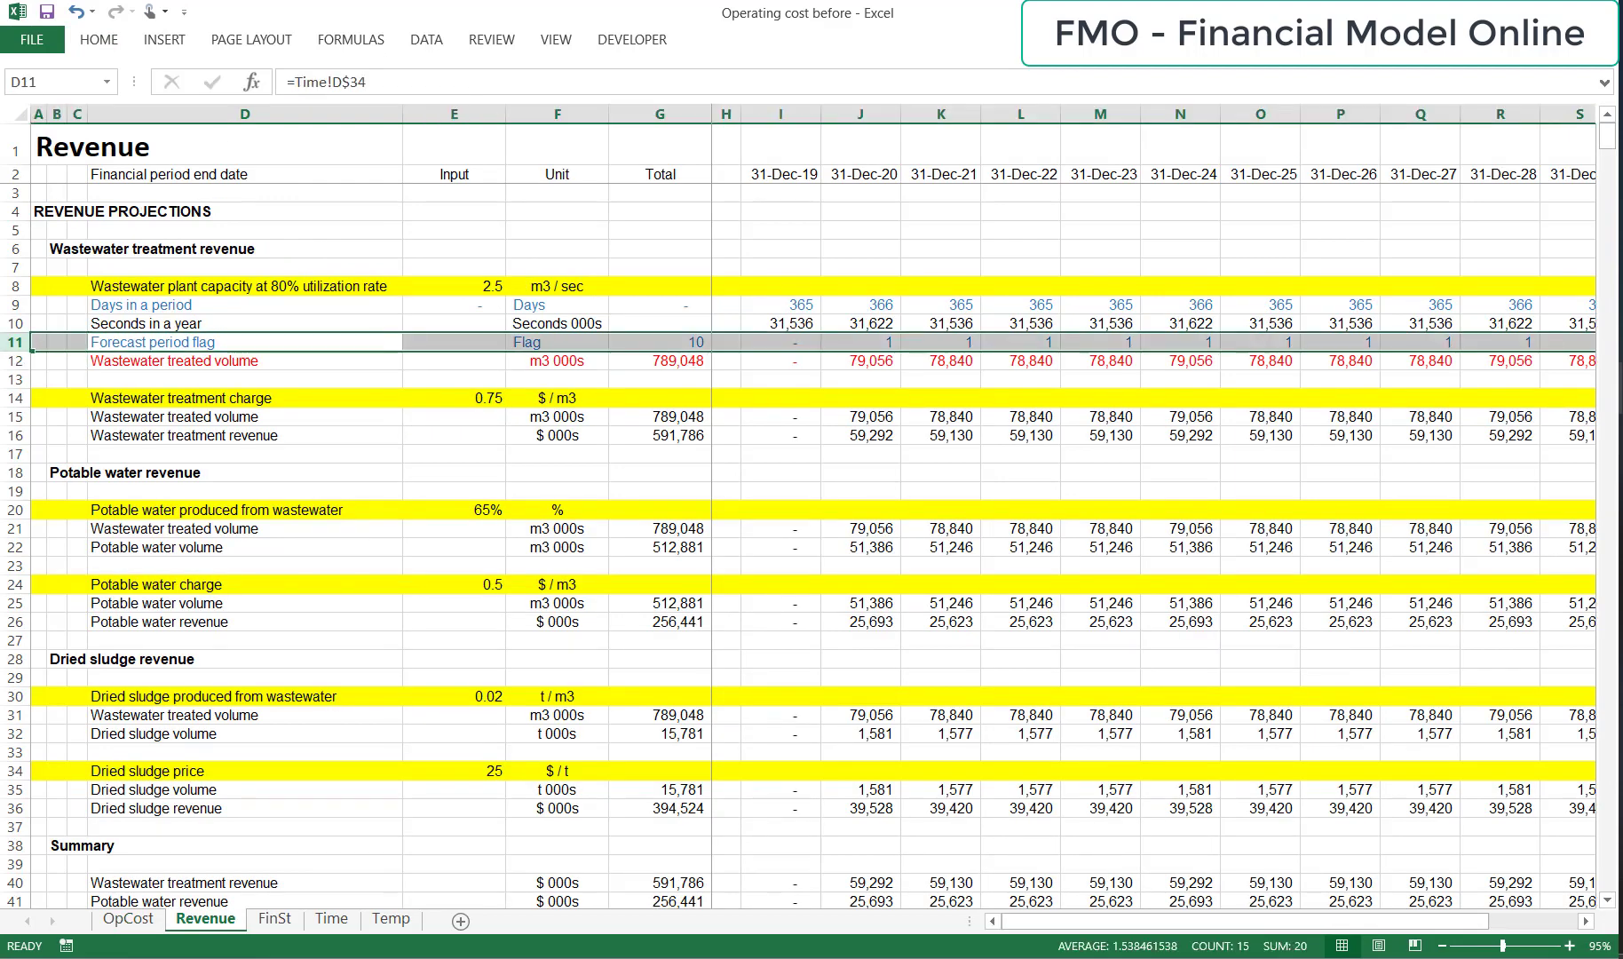
pyautogui.hotkey('ctrl', 'c')
pyautogui.hotkey('ctrl', 'pageup')
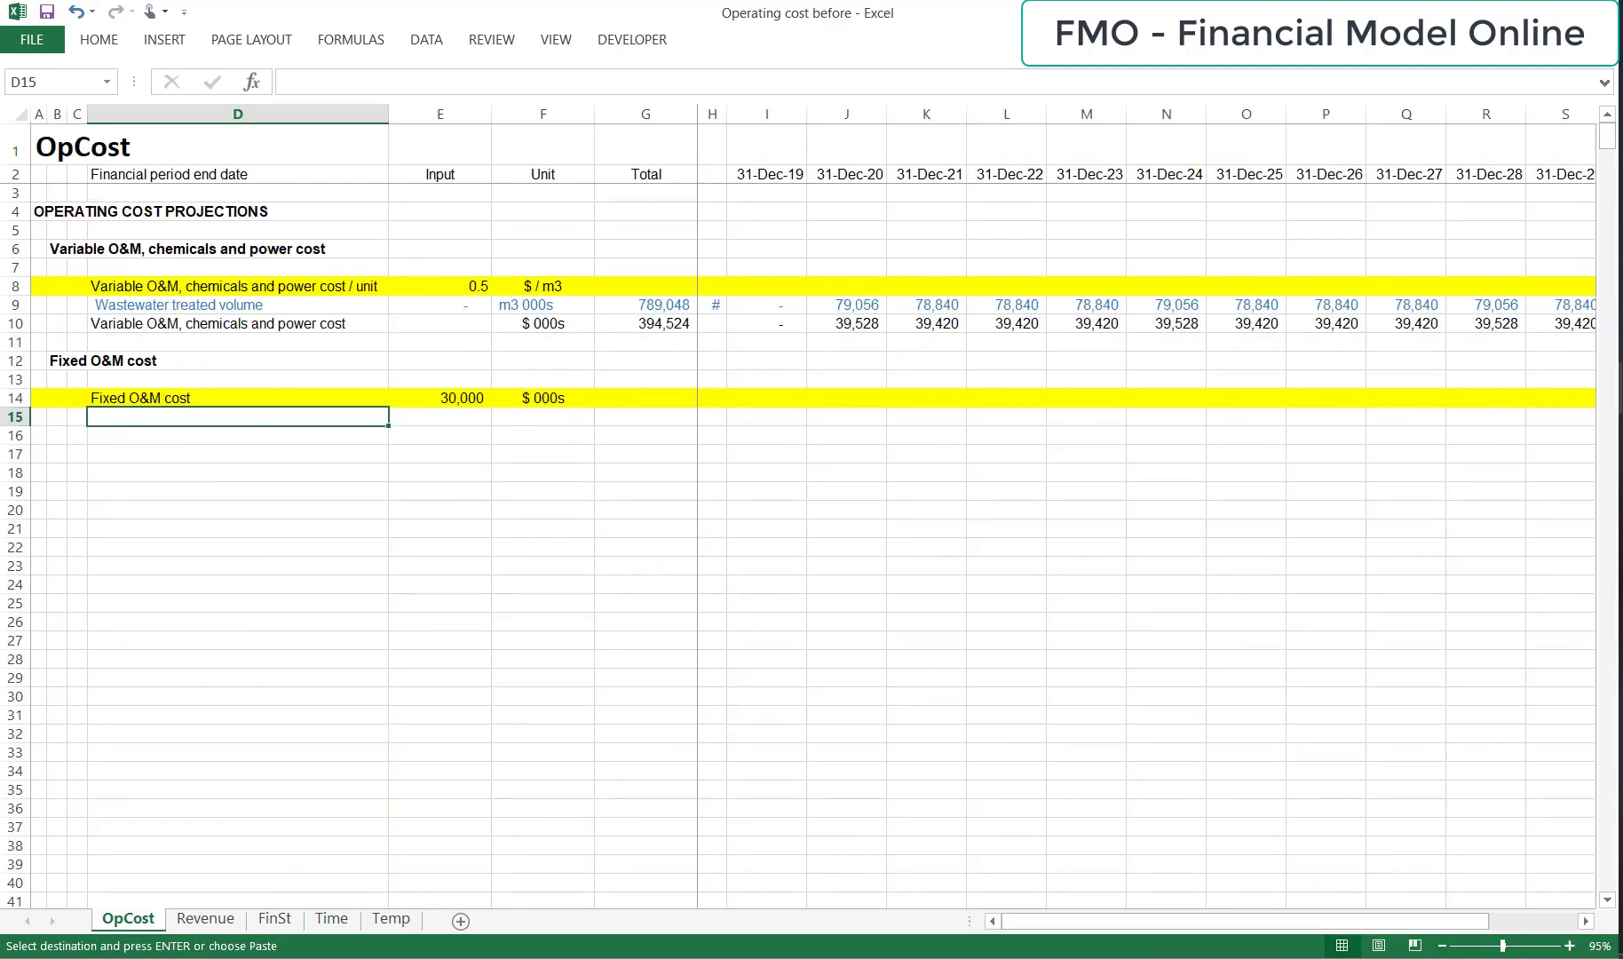
pyautogui.hotkey('shift', 'space')
pyautogui.hotkey('ctrl', 'v')
pyautogui.press('Escape')
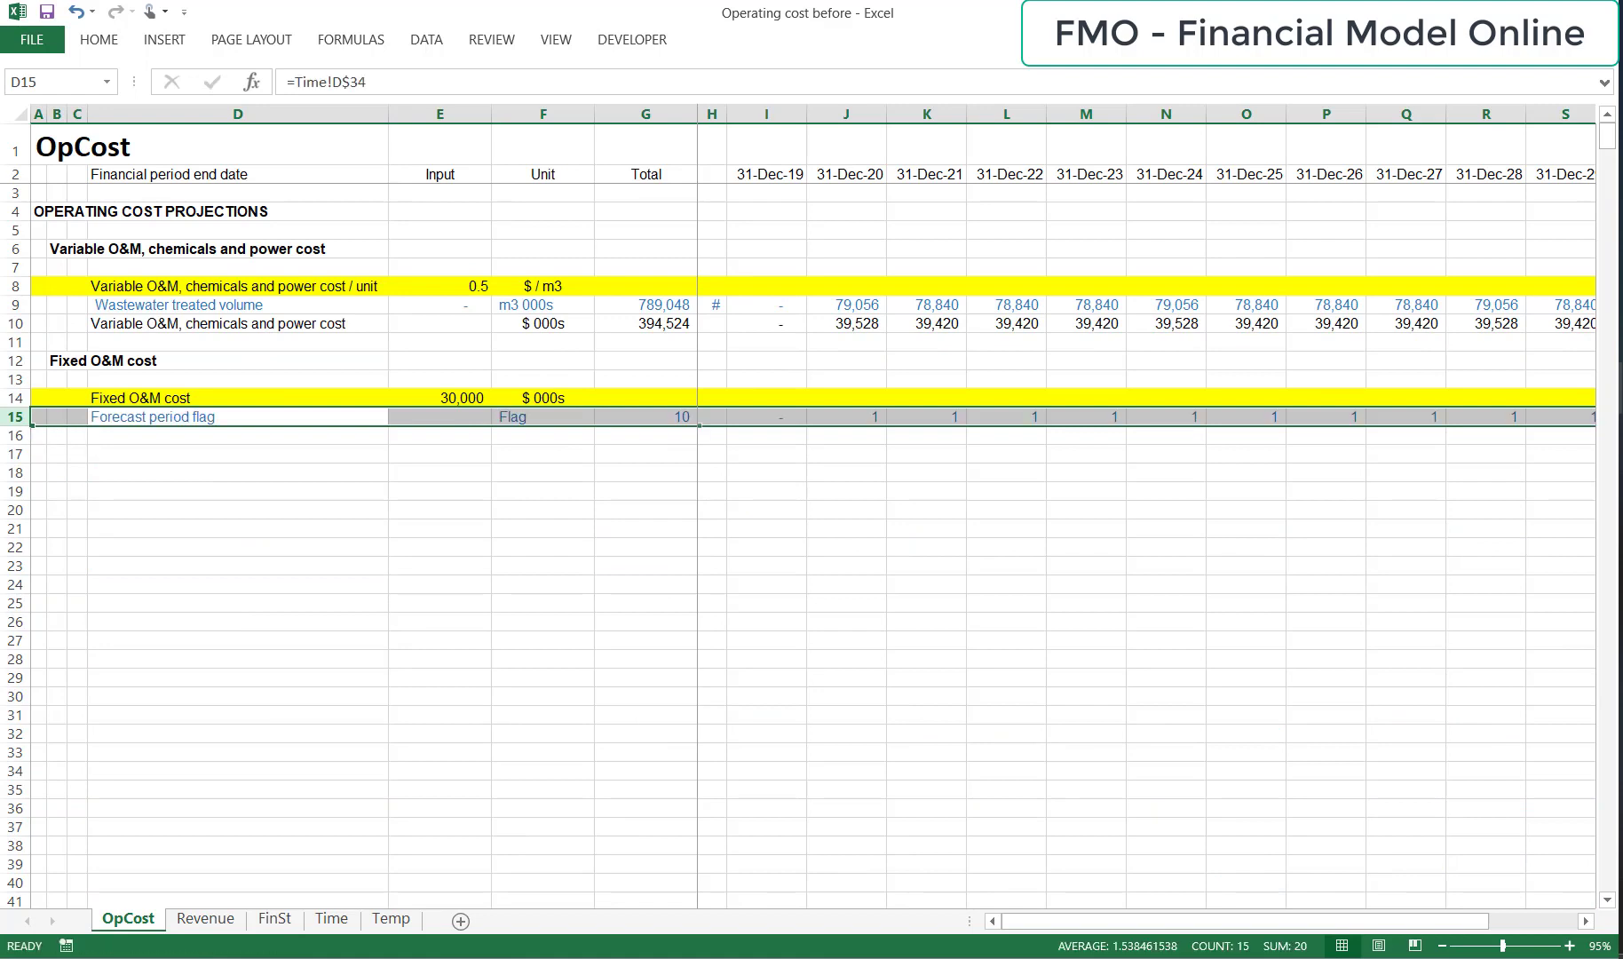
# Copy the "Fixed O&M cost" subheading from B12 to D16 as a row label without bold formatting.
pyautogui.press('Down')
pyautogui.press('Up')
pyautogui.press('Up')
pyautogui.press('Up')
pyautogui.press('Left')
pyautogui.press('Up')
pyautogui.press('Left')
pyautogui.hotkey('ctrl', 'c')
pyautogui.press('Down')
pyautogui.press('Down')
pyautogui.press('Down')
pyautogui.press('Down')
pyautogui.press('Right')
pyautogui.press('Right')
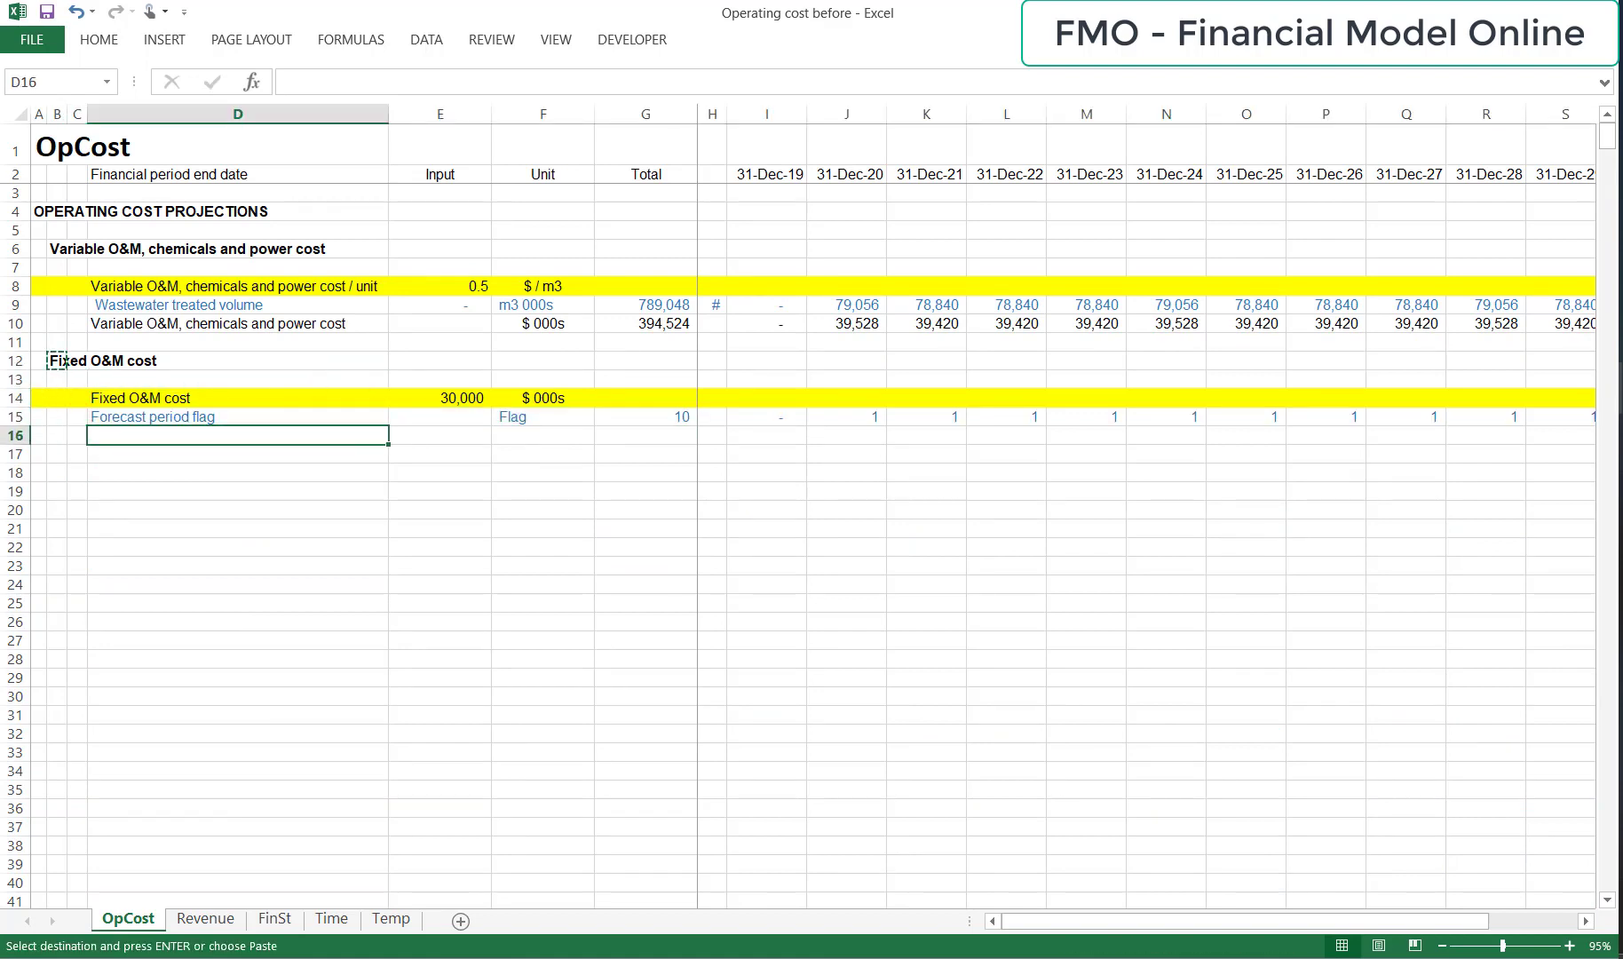
pyautogui.hotkey('ctrl', 'v')
pyautogui.press('Escape')
# Enter the formula =$E$14*I15 in I16 to calculate the fixed O&M cost.
pyautogui.press('Right')
pyautogui.press('Right')
pyautogui.press('Right')
pyautogui.press('Right')
pyautogui.press('Right')
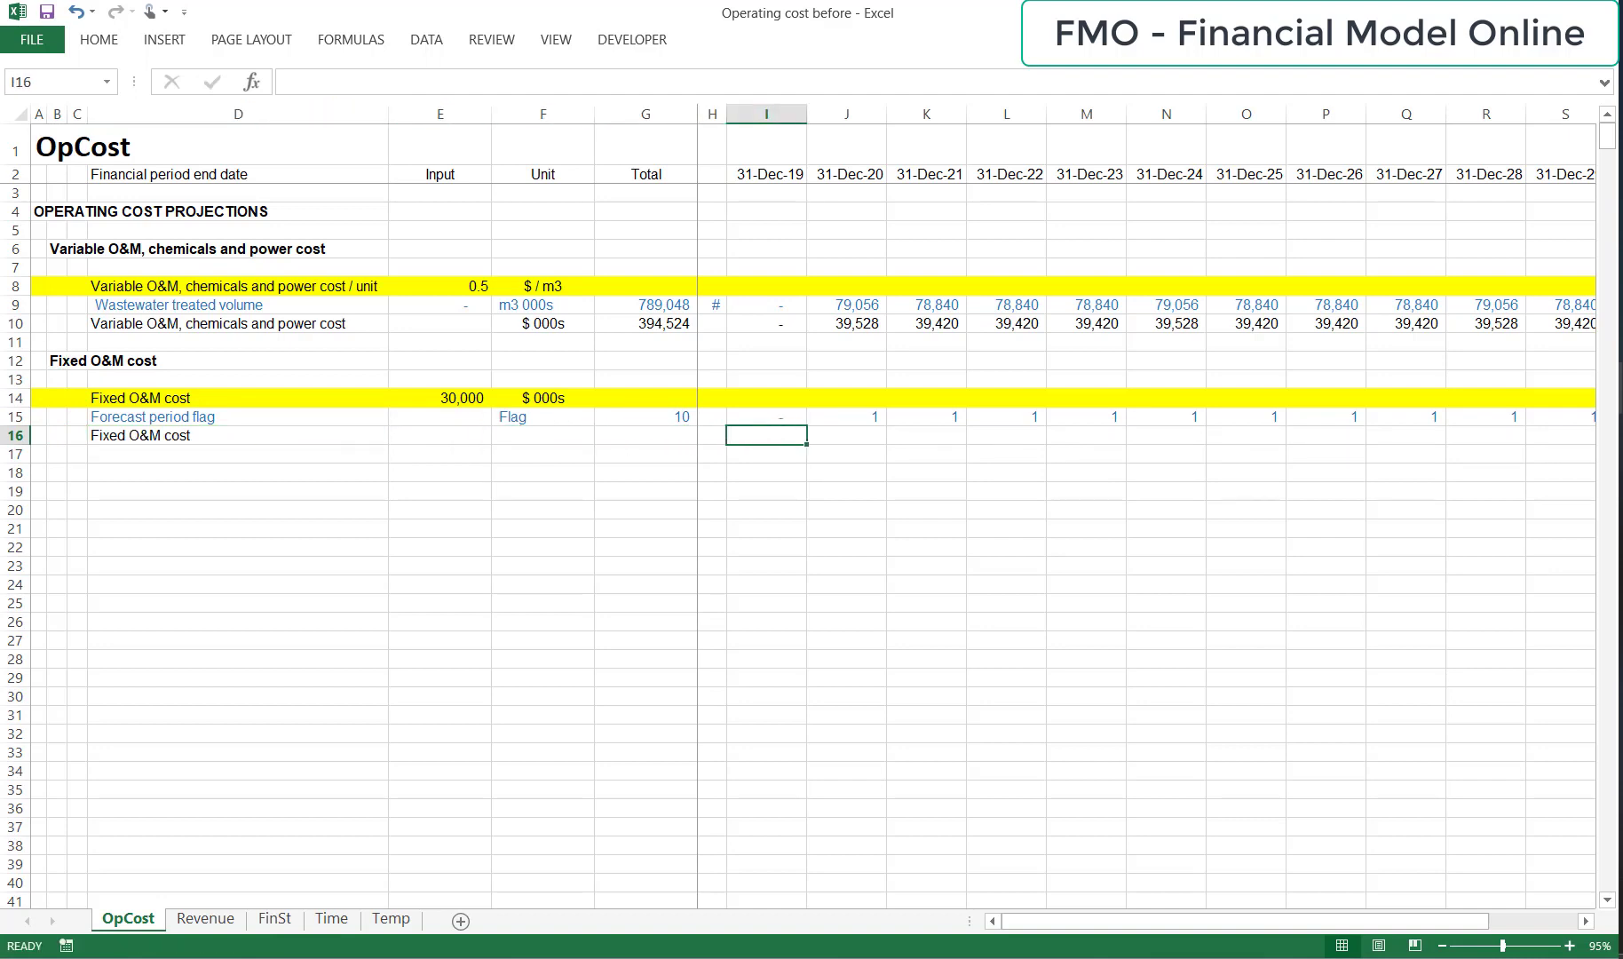
pyautogui.write('=')
pyautogui.press('Left')
pyautogui.press('Up')
pyautogui.press('Left')
pyautogui.press('Left')
pyautogui.press('Left')
pyautogui.press('Up')
pyautogui.press('F4')
pyautogui.write('*')
pyautogui.press('Up')
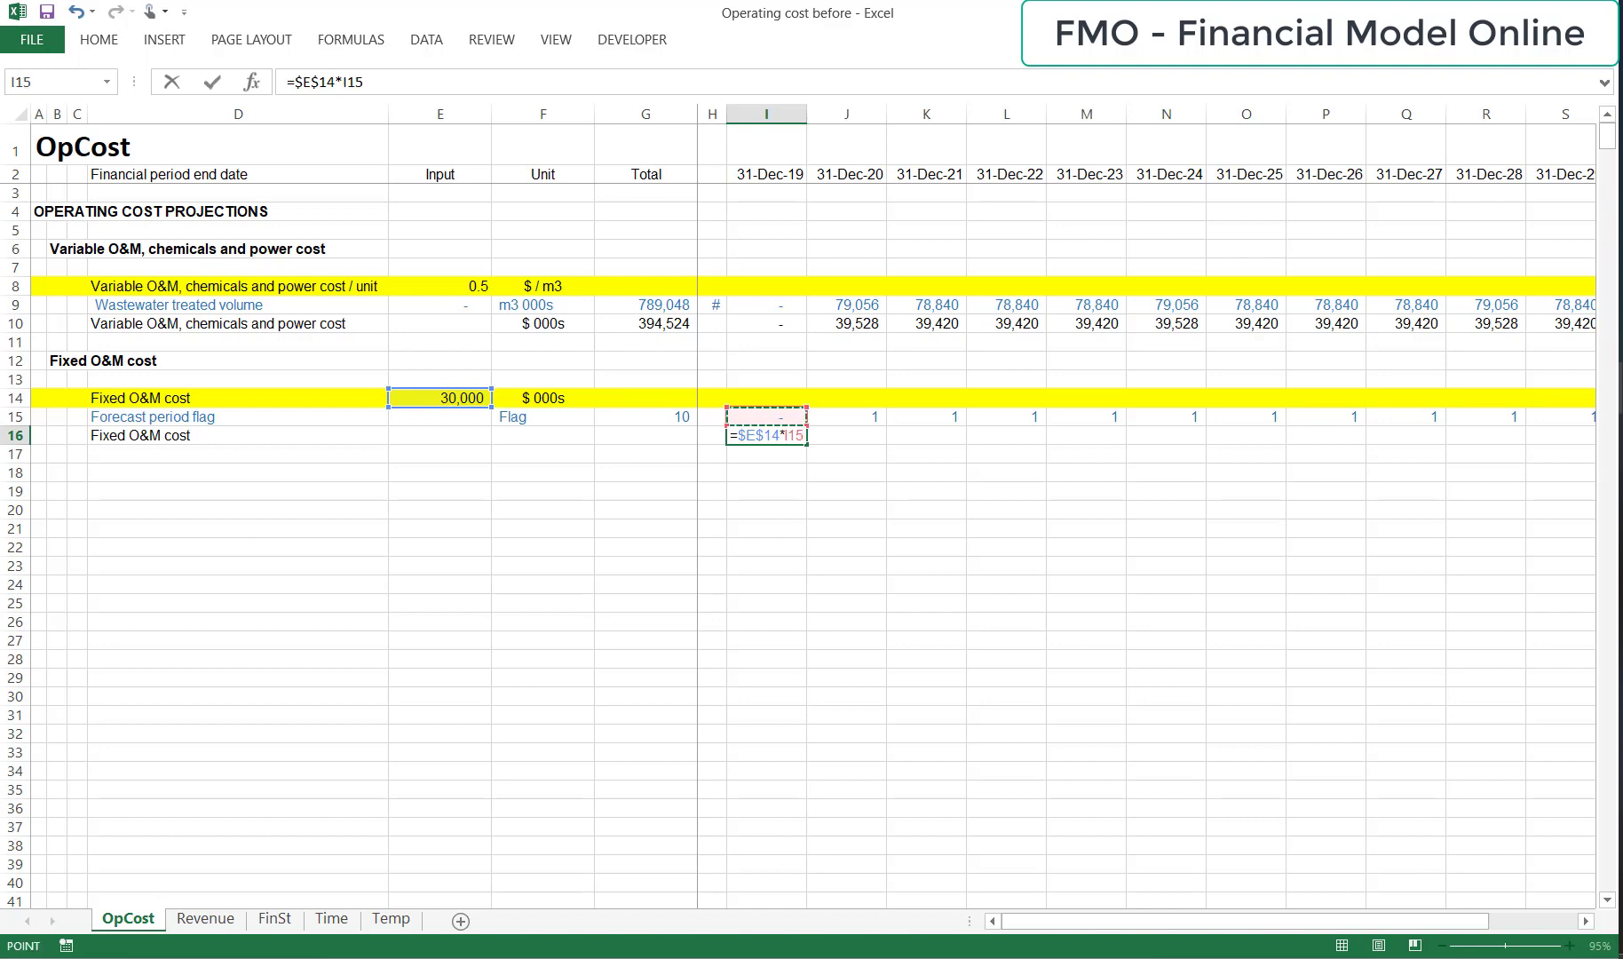
pyautogui.hotkey('ctrl', 'Return')
# Copy the fixed O&M cost formula from I16 across the remaining period columns to T16.
pyautogui.hotkey('ctrl', 'c')
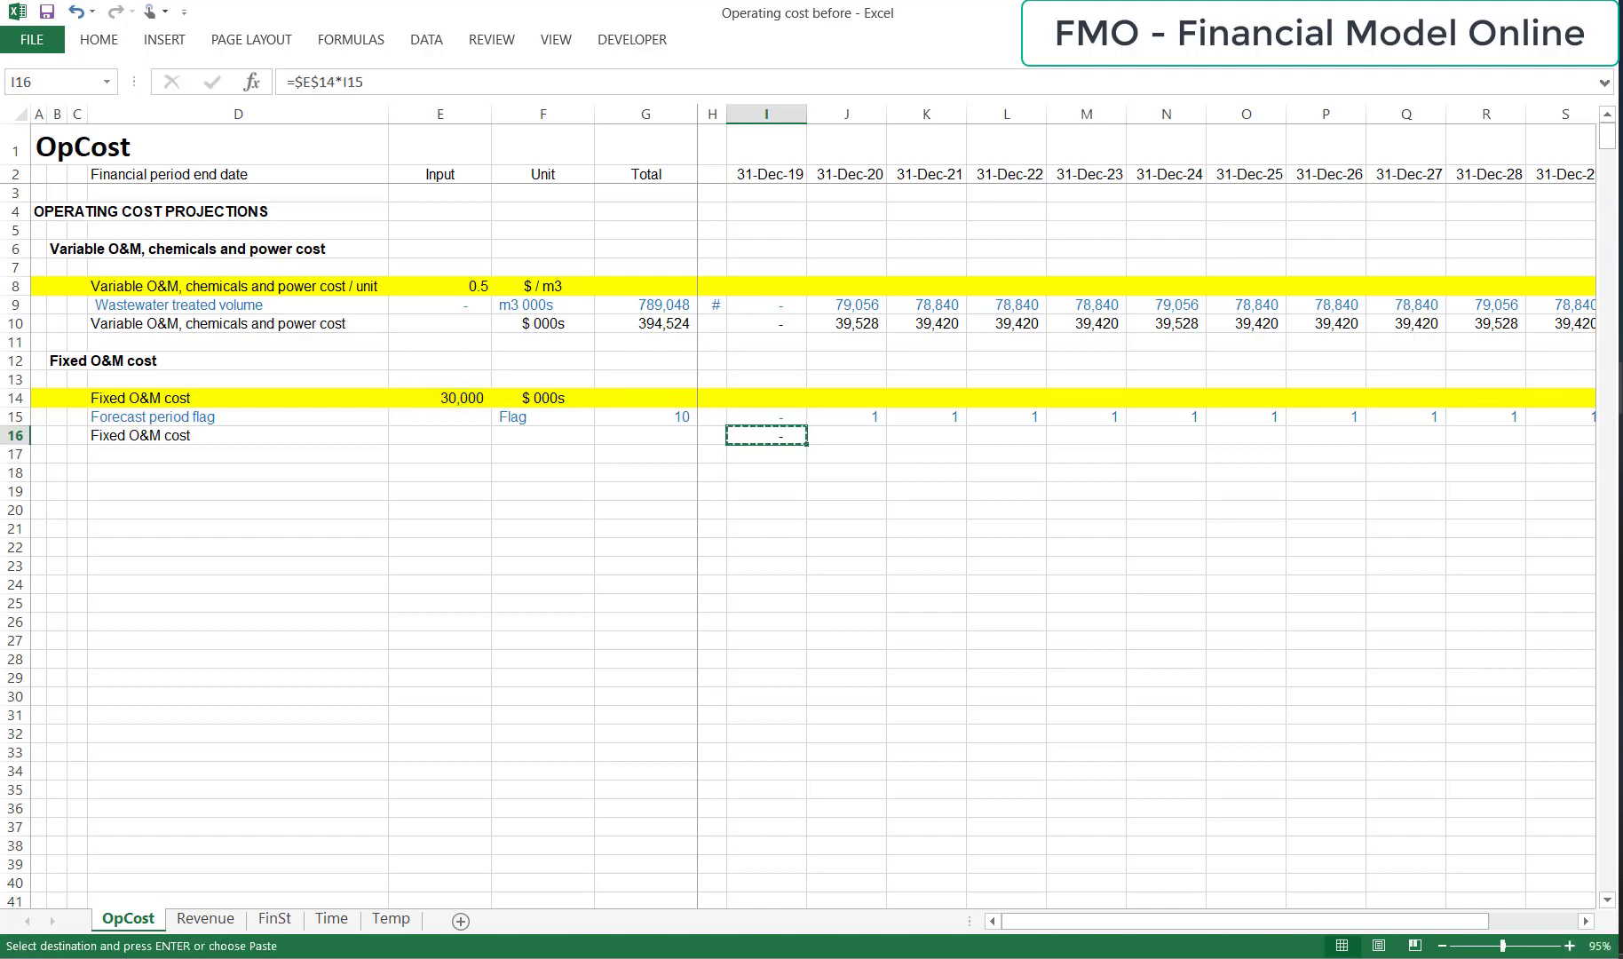
pyautogui.hotkey('ctrl', 'shift', 'Right')
pyautogui.hotkey('ctrl', 'v')
pyautogui.press('Escape')
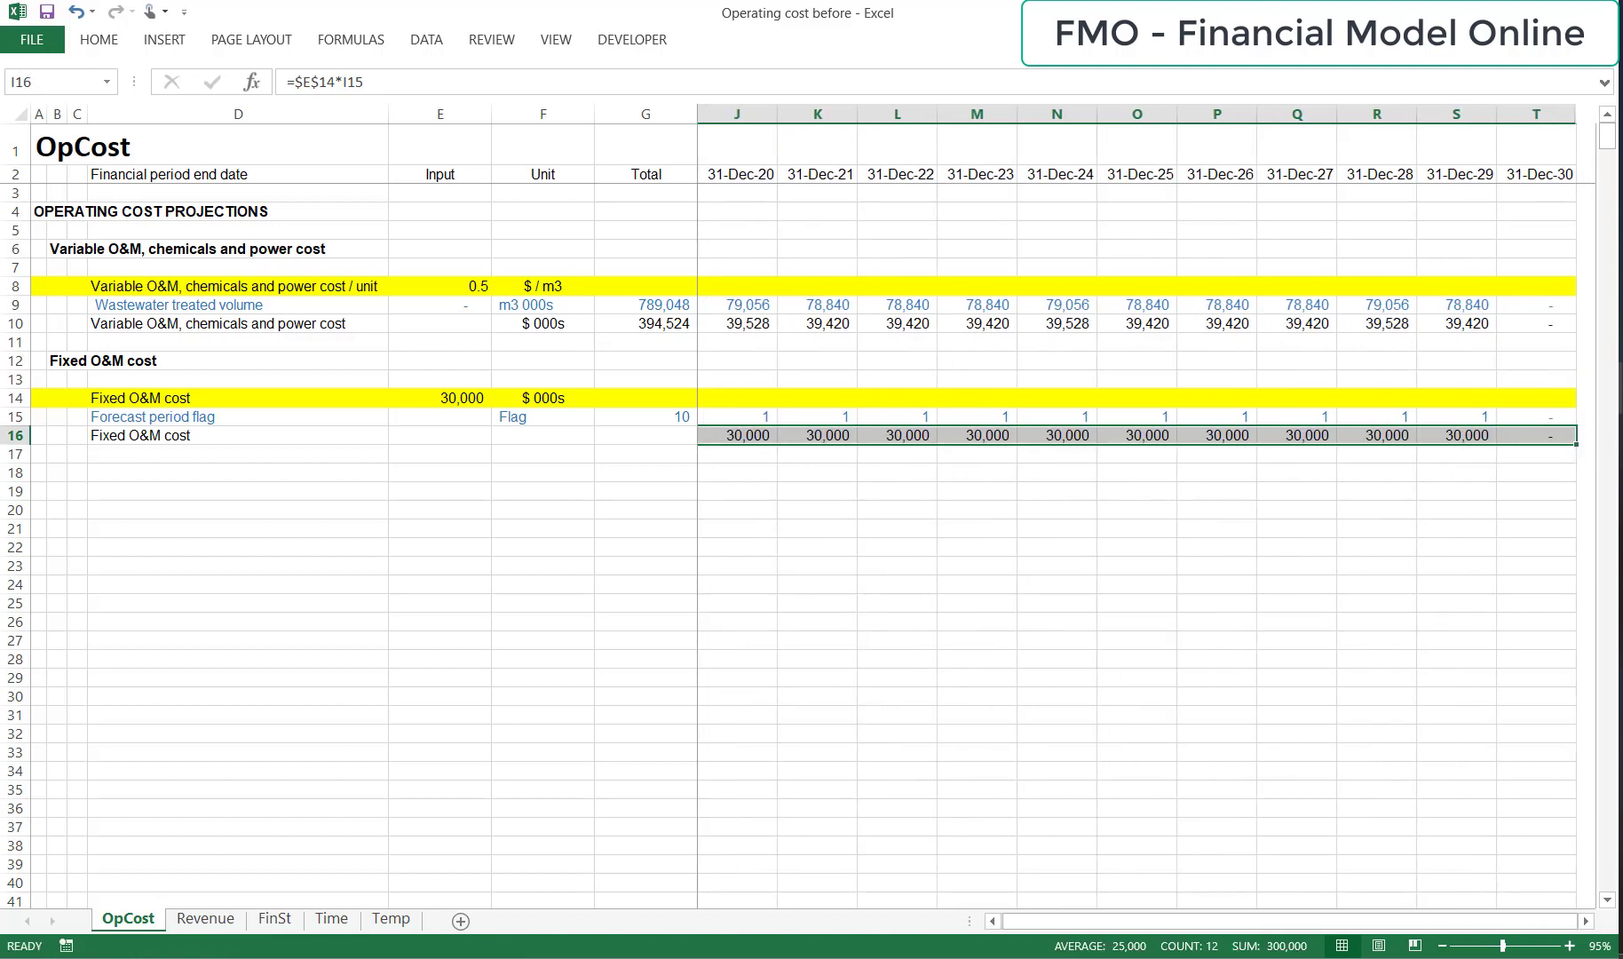
# Total the fixed O&M cost row in G16 with a SUM over its period columns.
pyautogui.press('Left')
pyautogui.press('Left')
pyautogui.press('Left')
pyautogui.press('Right')
pyautogui.write('=SUM(')
pyautogui.press('Right')
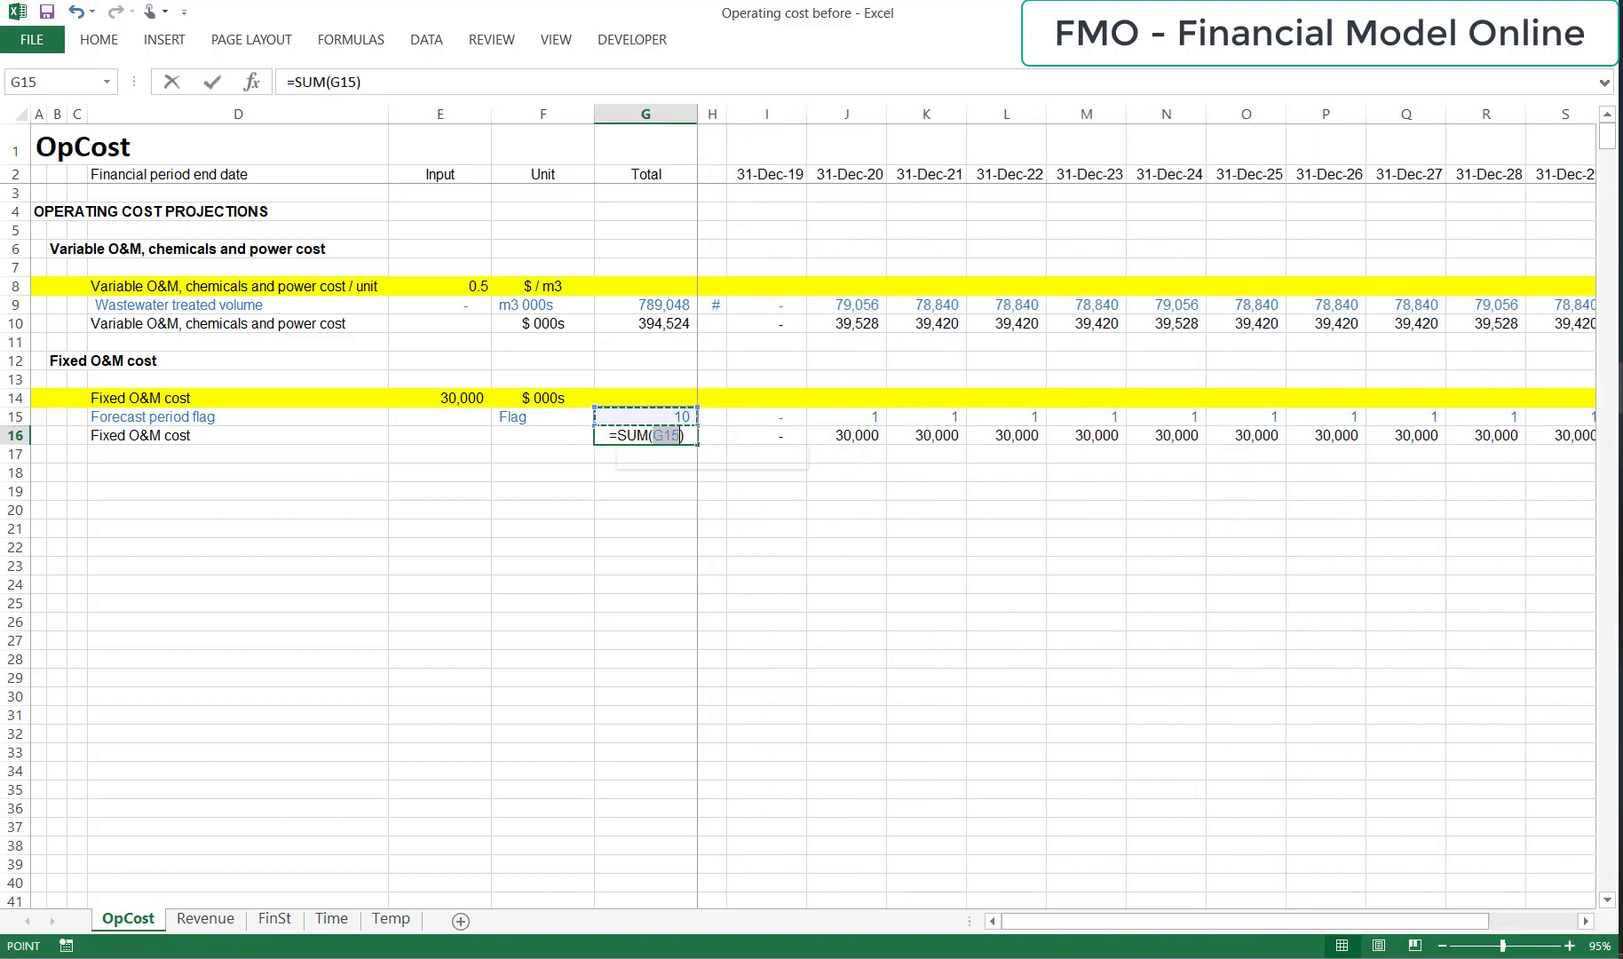
pyautogui.press('Right')
pyautogui.hotkey('ctrl', 'shift', 'Right')
pyautogui.press('Return')
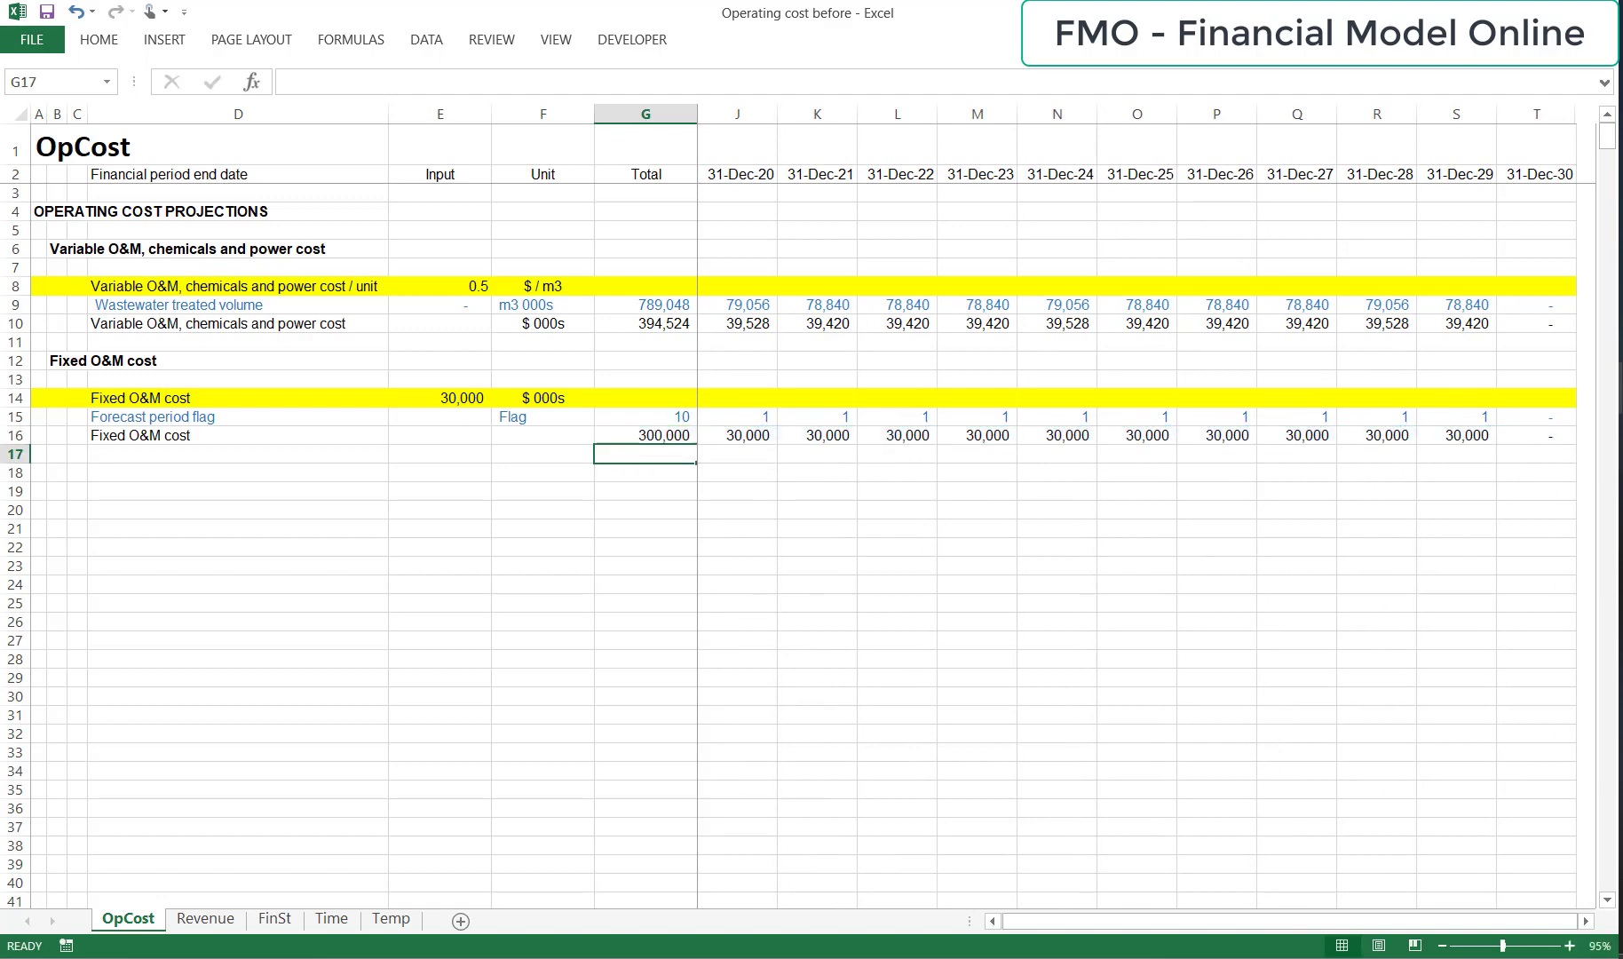
# Enter the unit "$ 000s" in F16 for the fixed O&M cost row.
pyautogui.press('Up')
pyautogui.press('Left')
pyautogui.write('$ 000s')
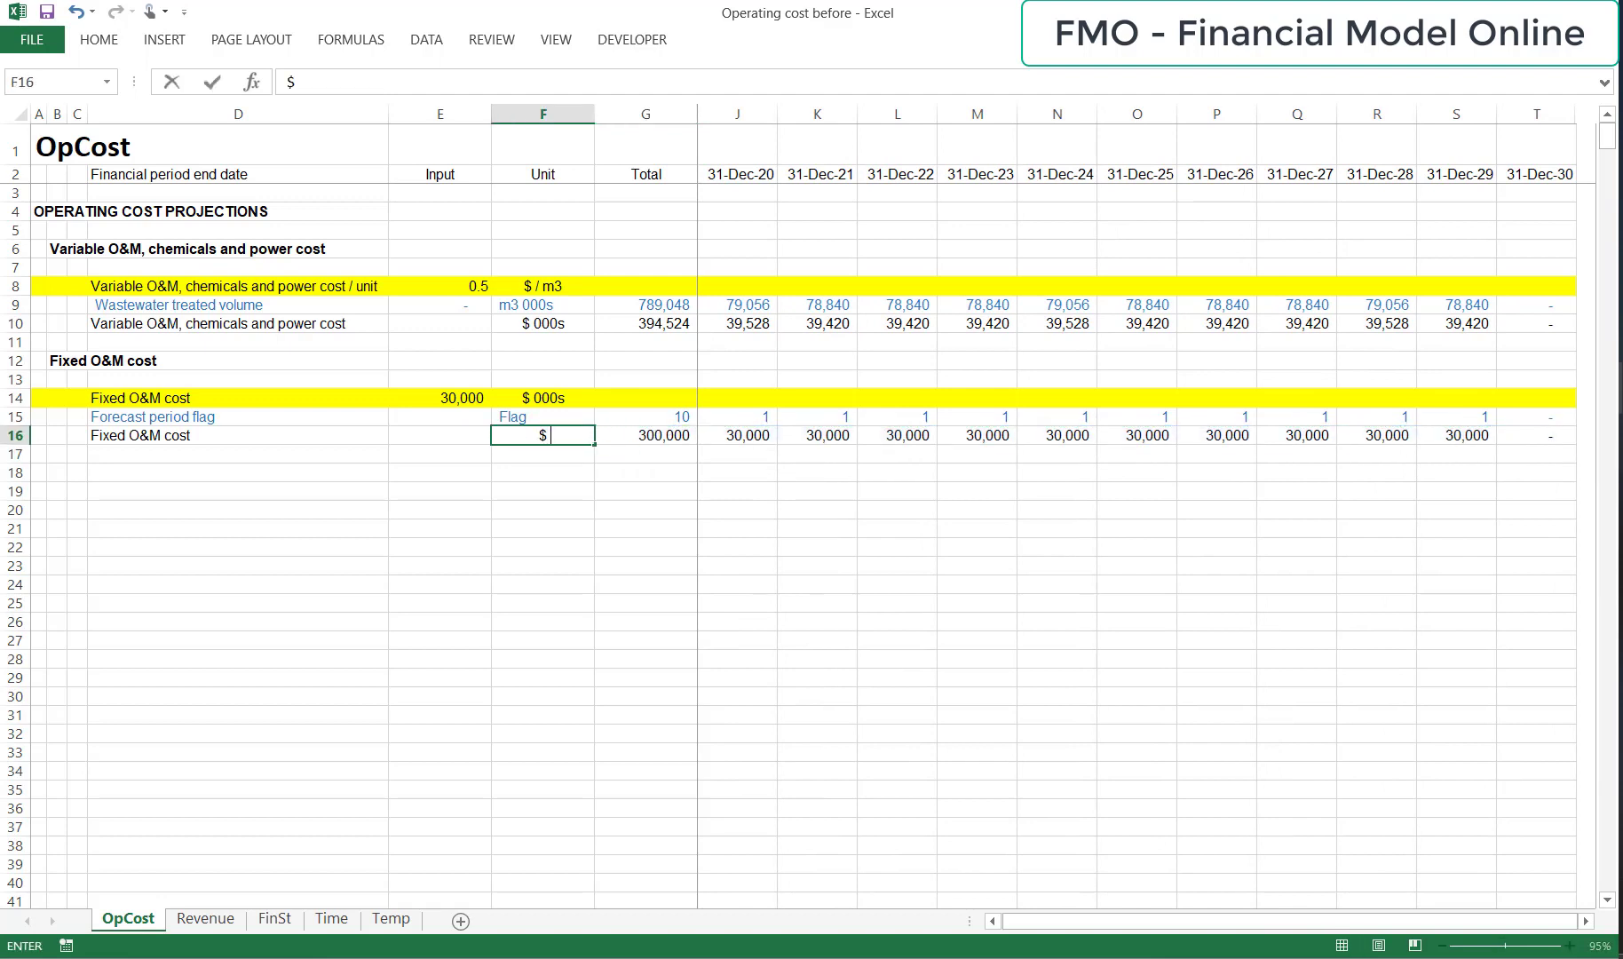
pyautogui.press('Return')
# Add the subheading "Fixed management cost" in B18.
pyautogui.press('Up')
pyautogui.press('Left')
pyautogui.press('Left')
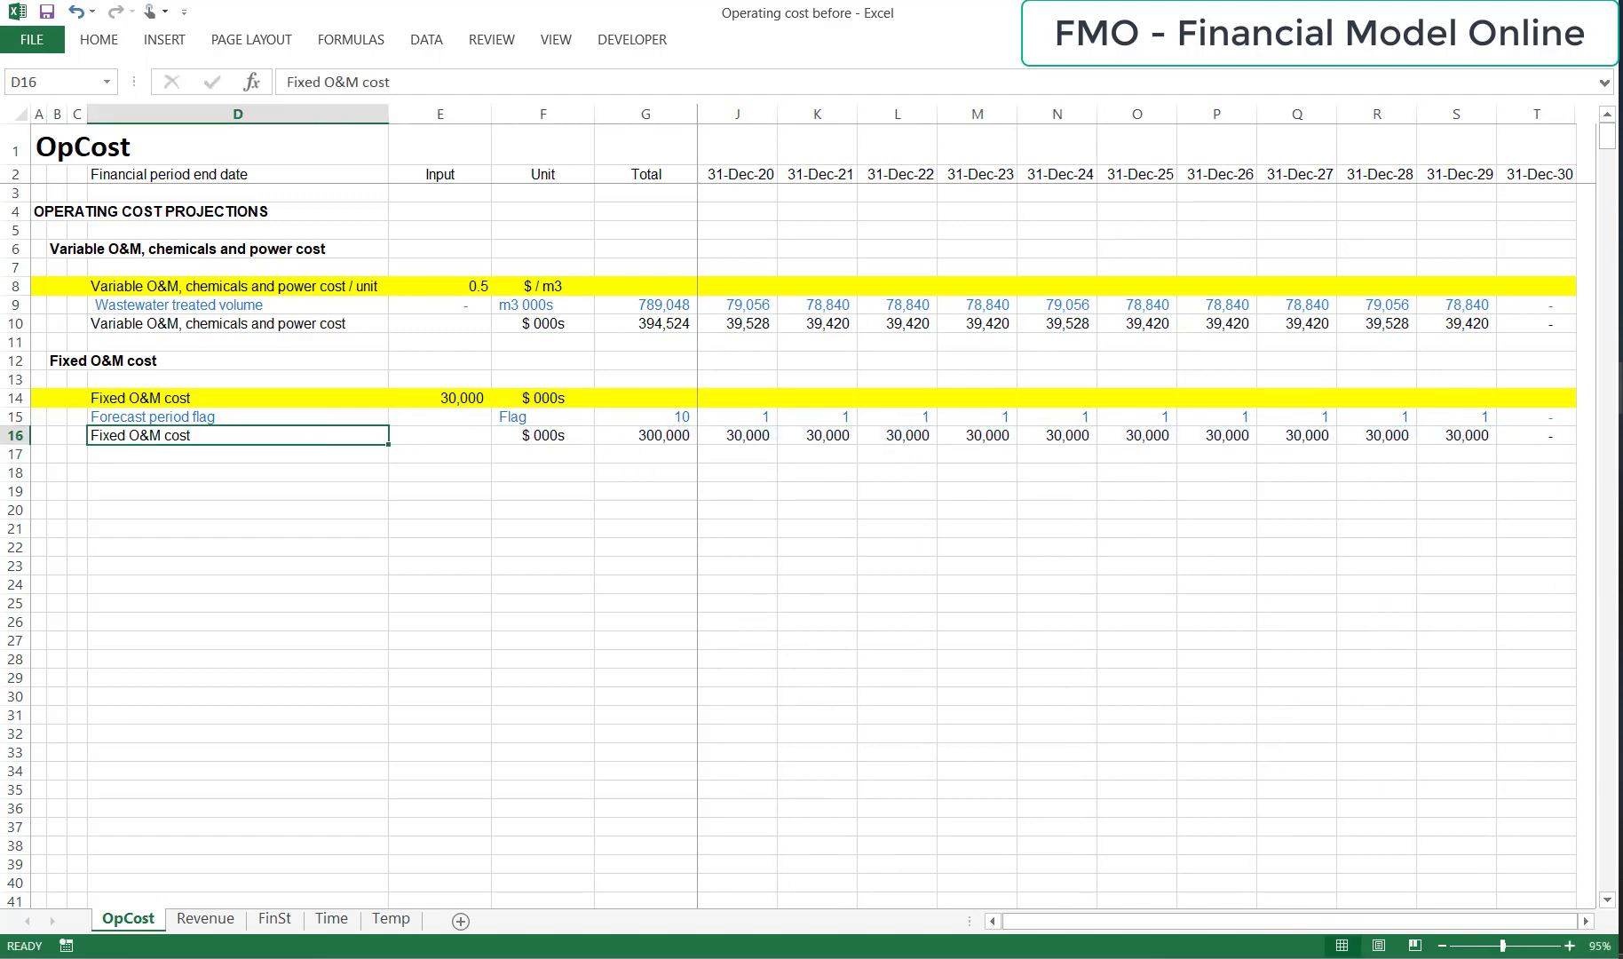
pyautogui.press('Down')
pyautogui.press('Down')
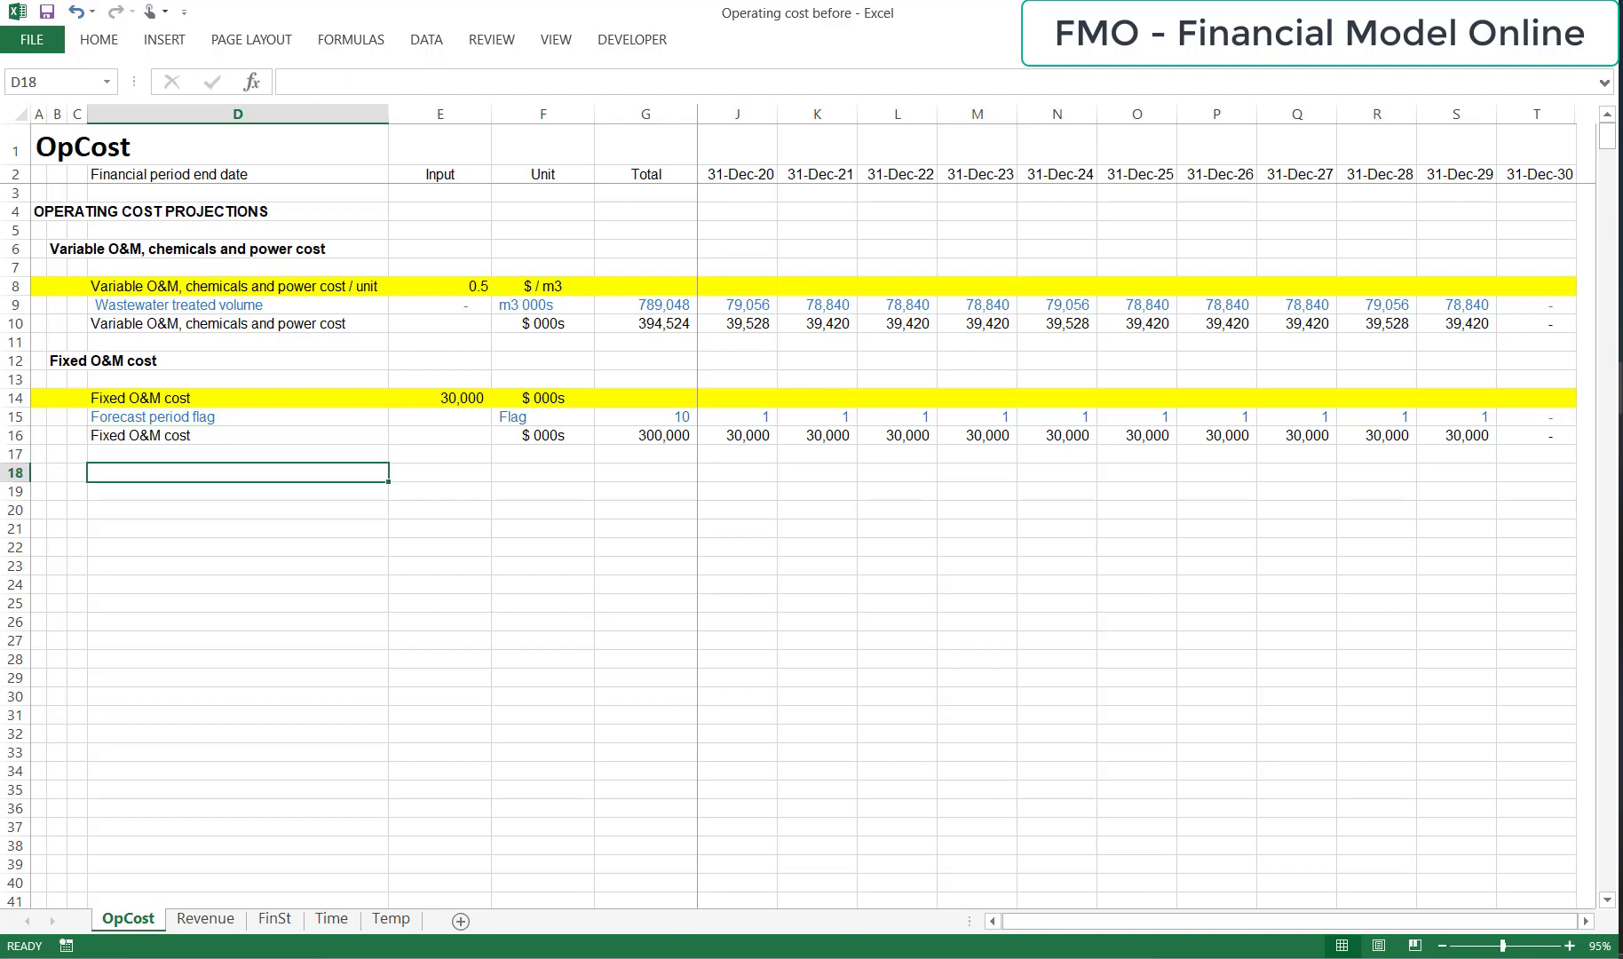
pyautogui.press('Left')
pyautogui.press('Left')
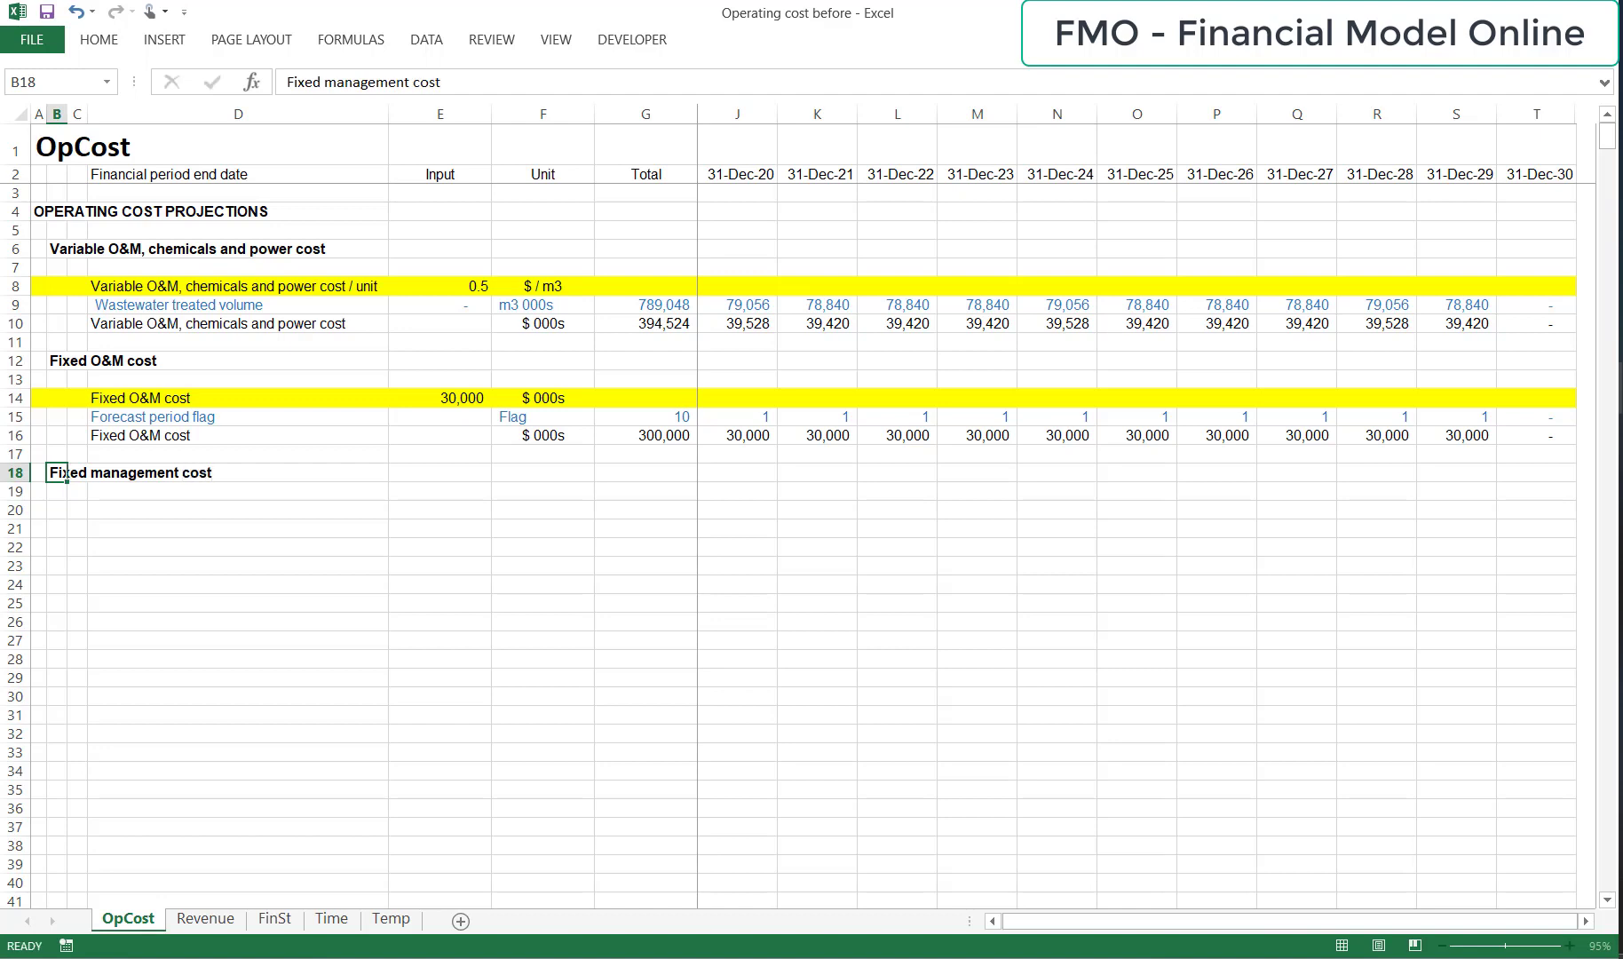
# Copy the "Fixed management cost" subheading from B18 to D20 as a row label without bold formatting.
pyautogui.press('Down')
pyautogui.press('Down')
pyautogui.press('Right')
pyautogui.press('Right')
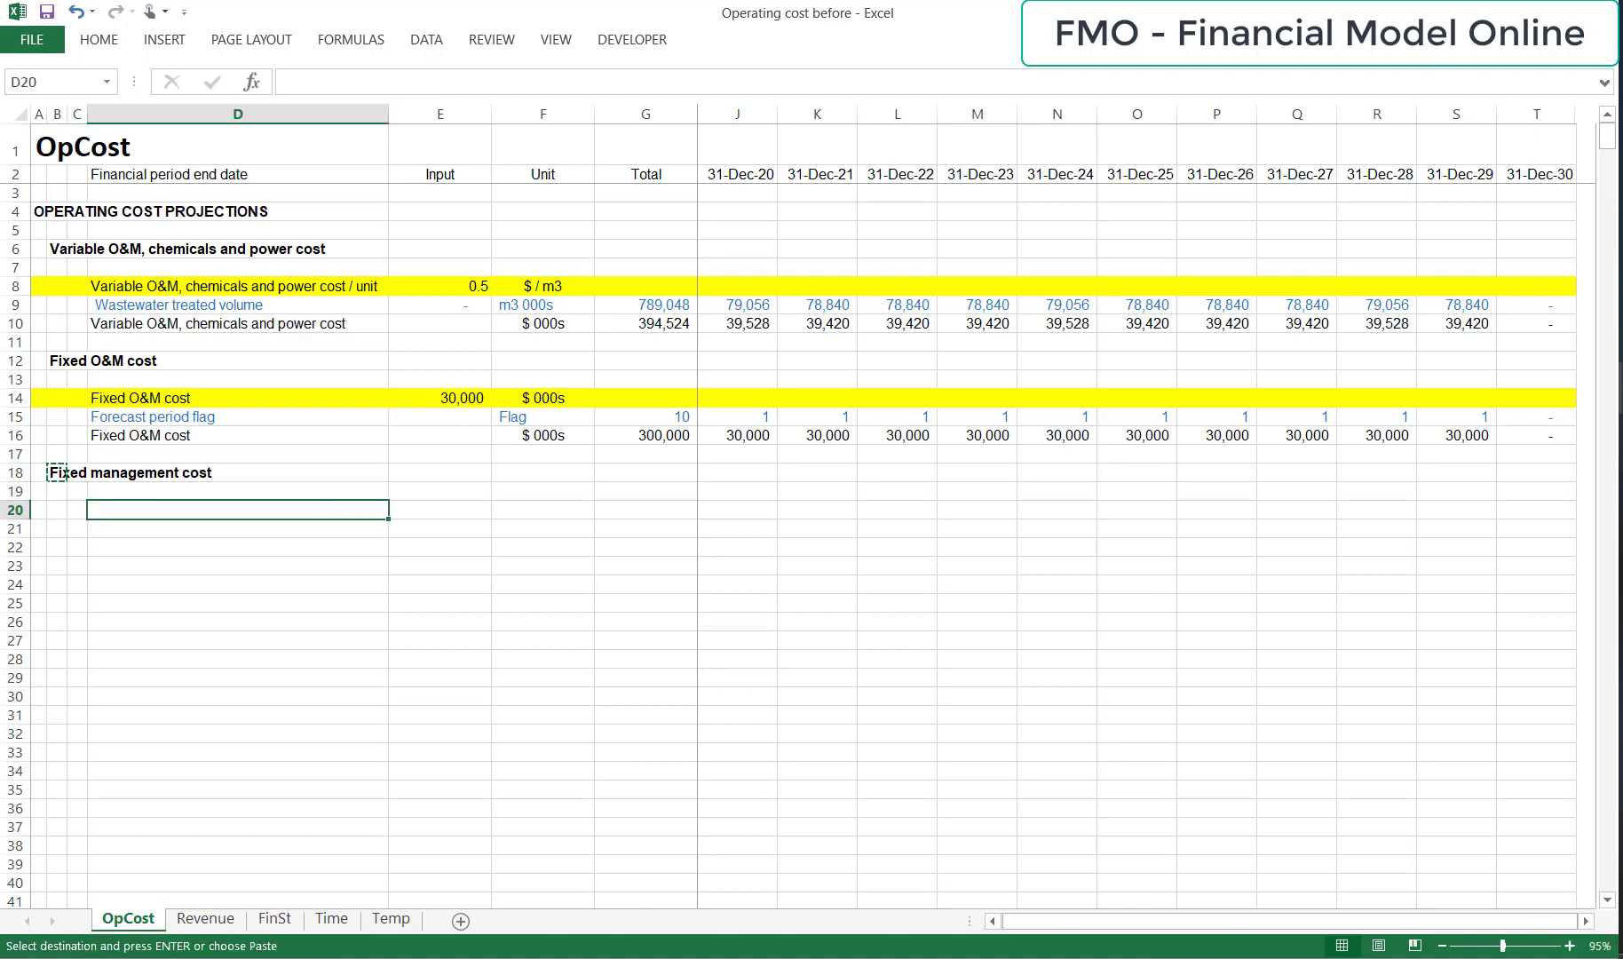
pyautogui.hotkey('ctrl', 'v')
pyautogui.press('Escape')
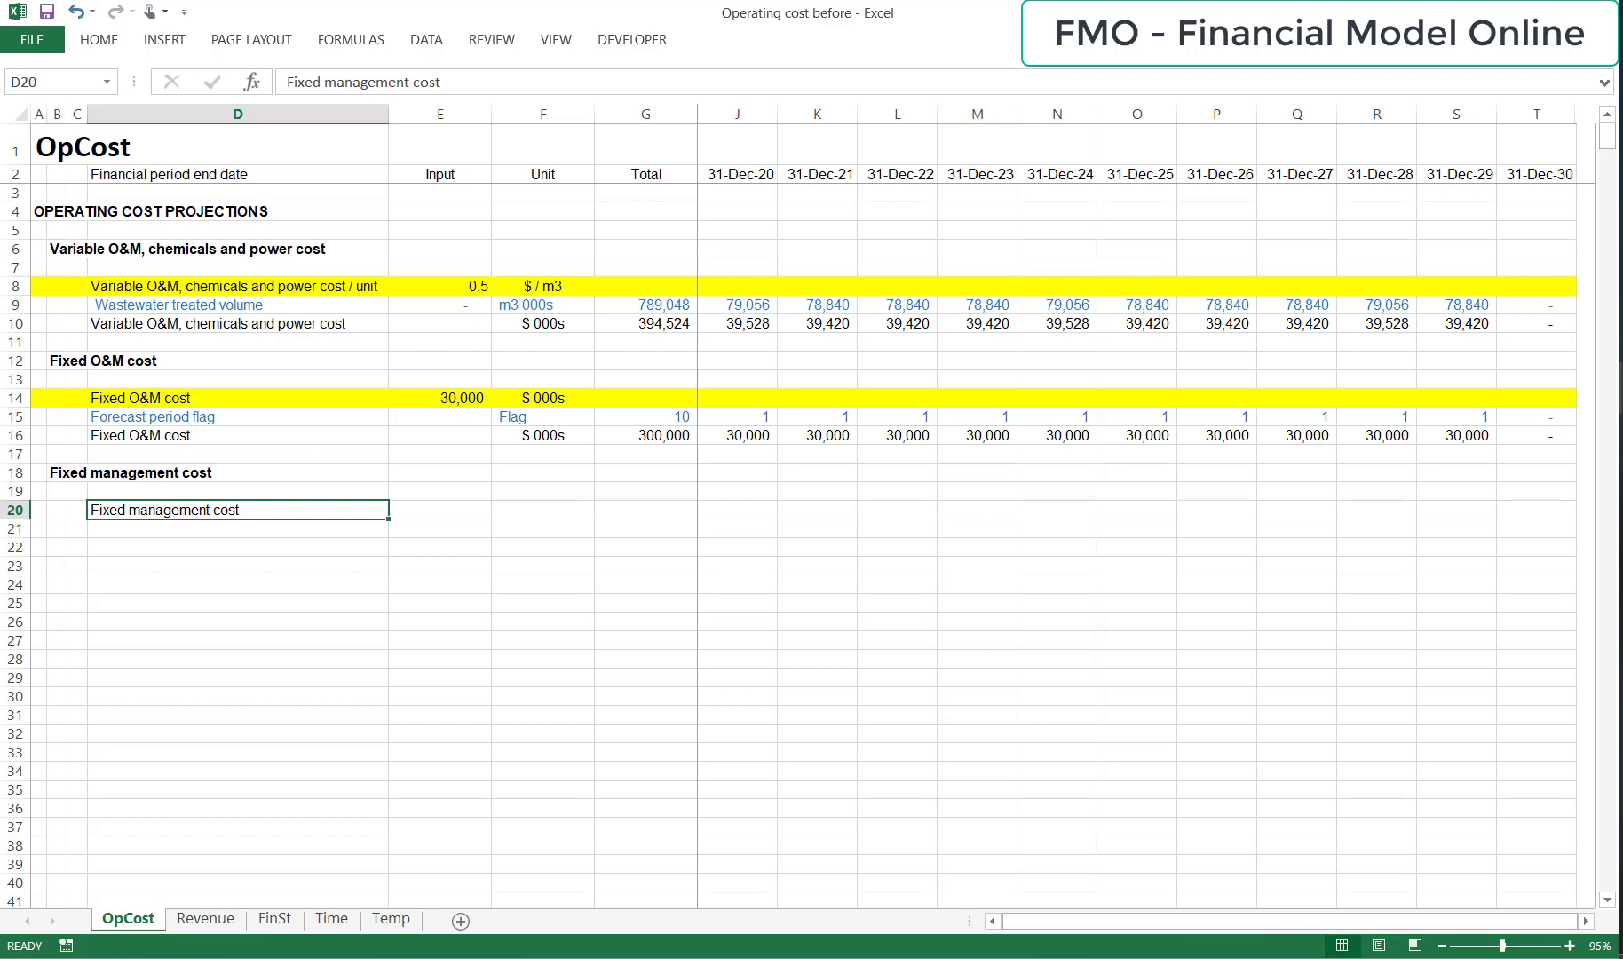
# Enter the fixed management cost input 20,000 in E20 and its unit "$ 000s" in F20.
pyautogui.press('Right')
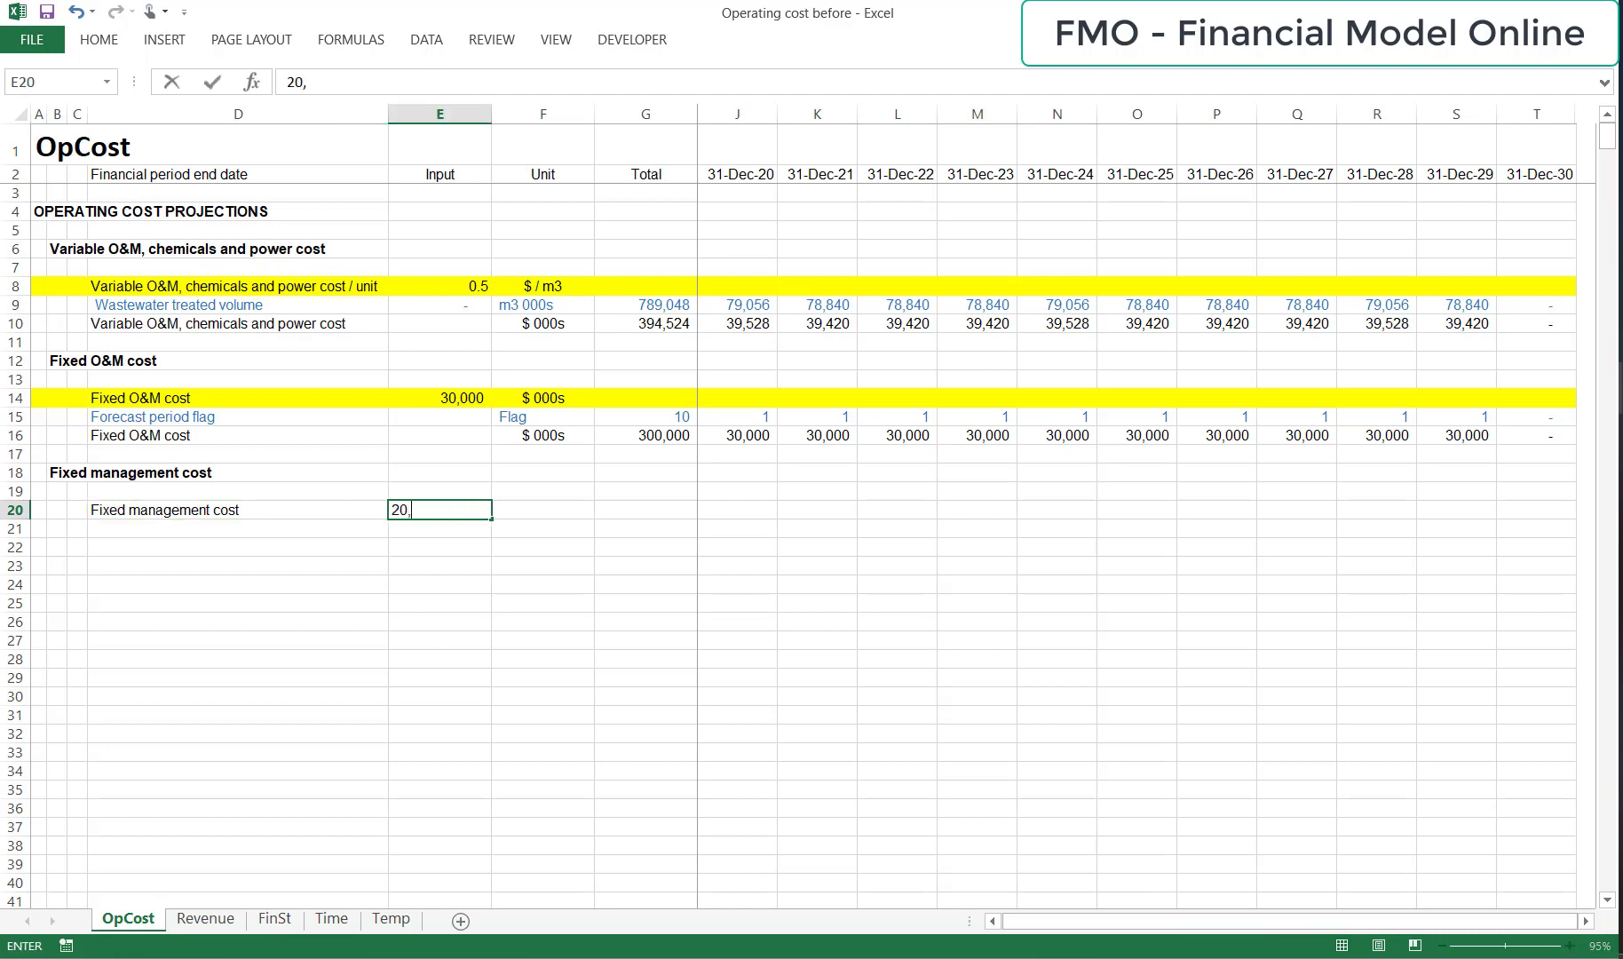
pyautogui.press('Right')
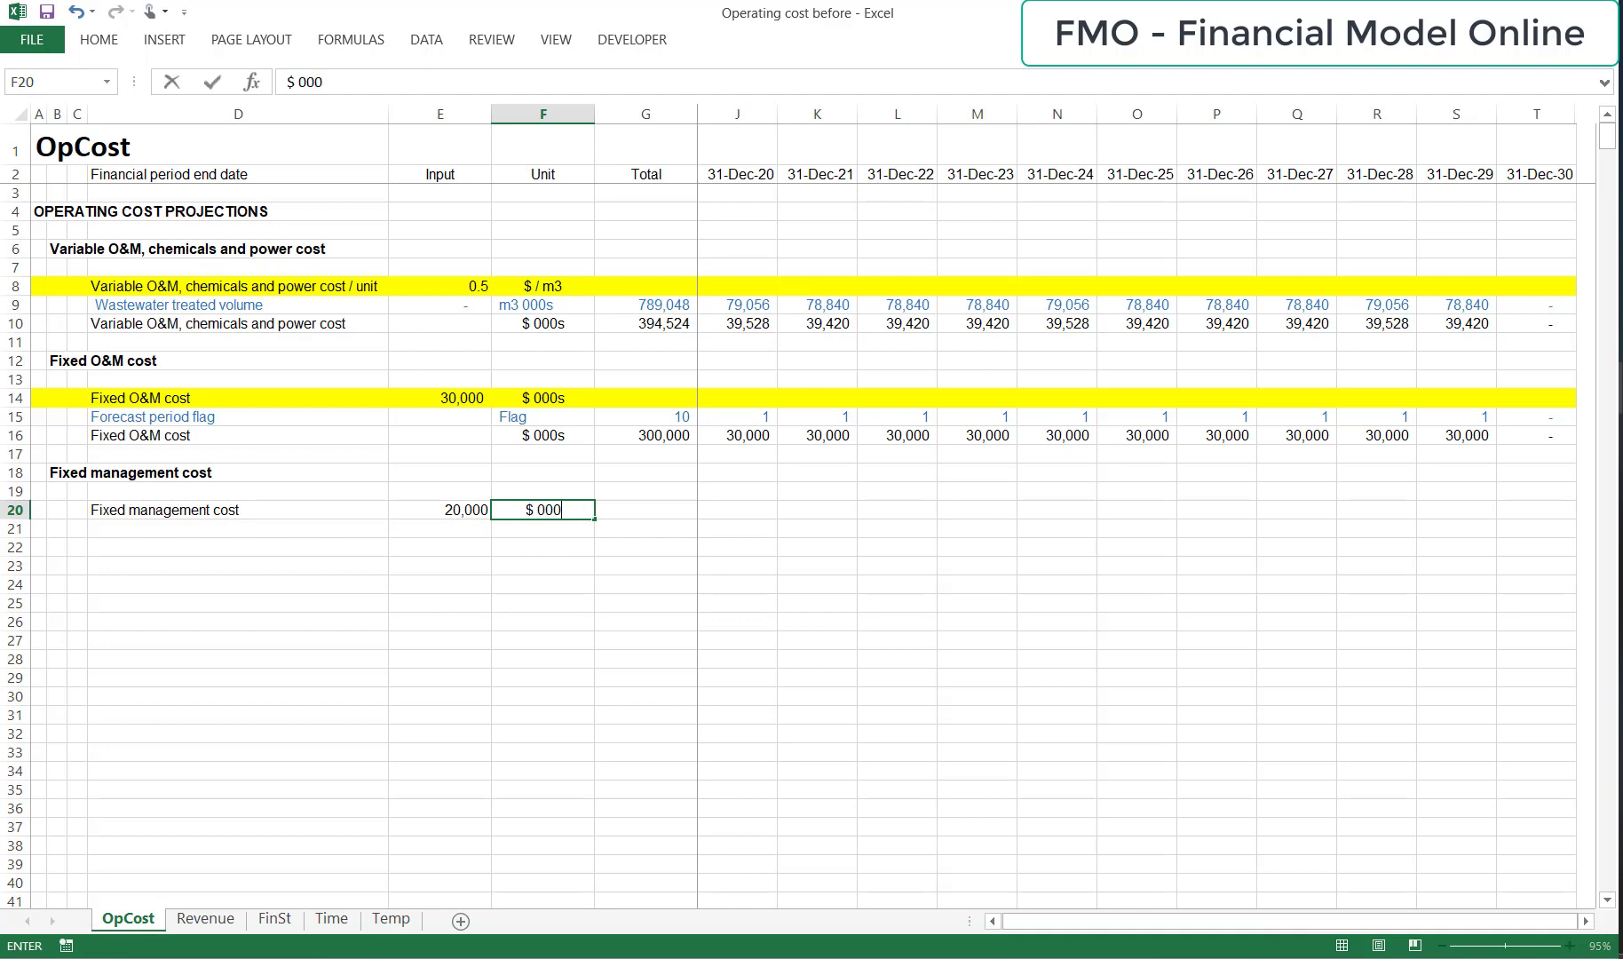
pyautogui.press('Return')
pyautogui.press('Up')
pyautogui.press('Left')
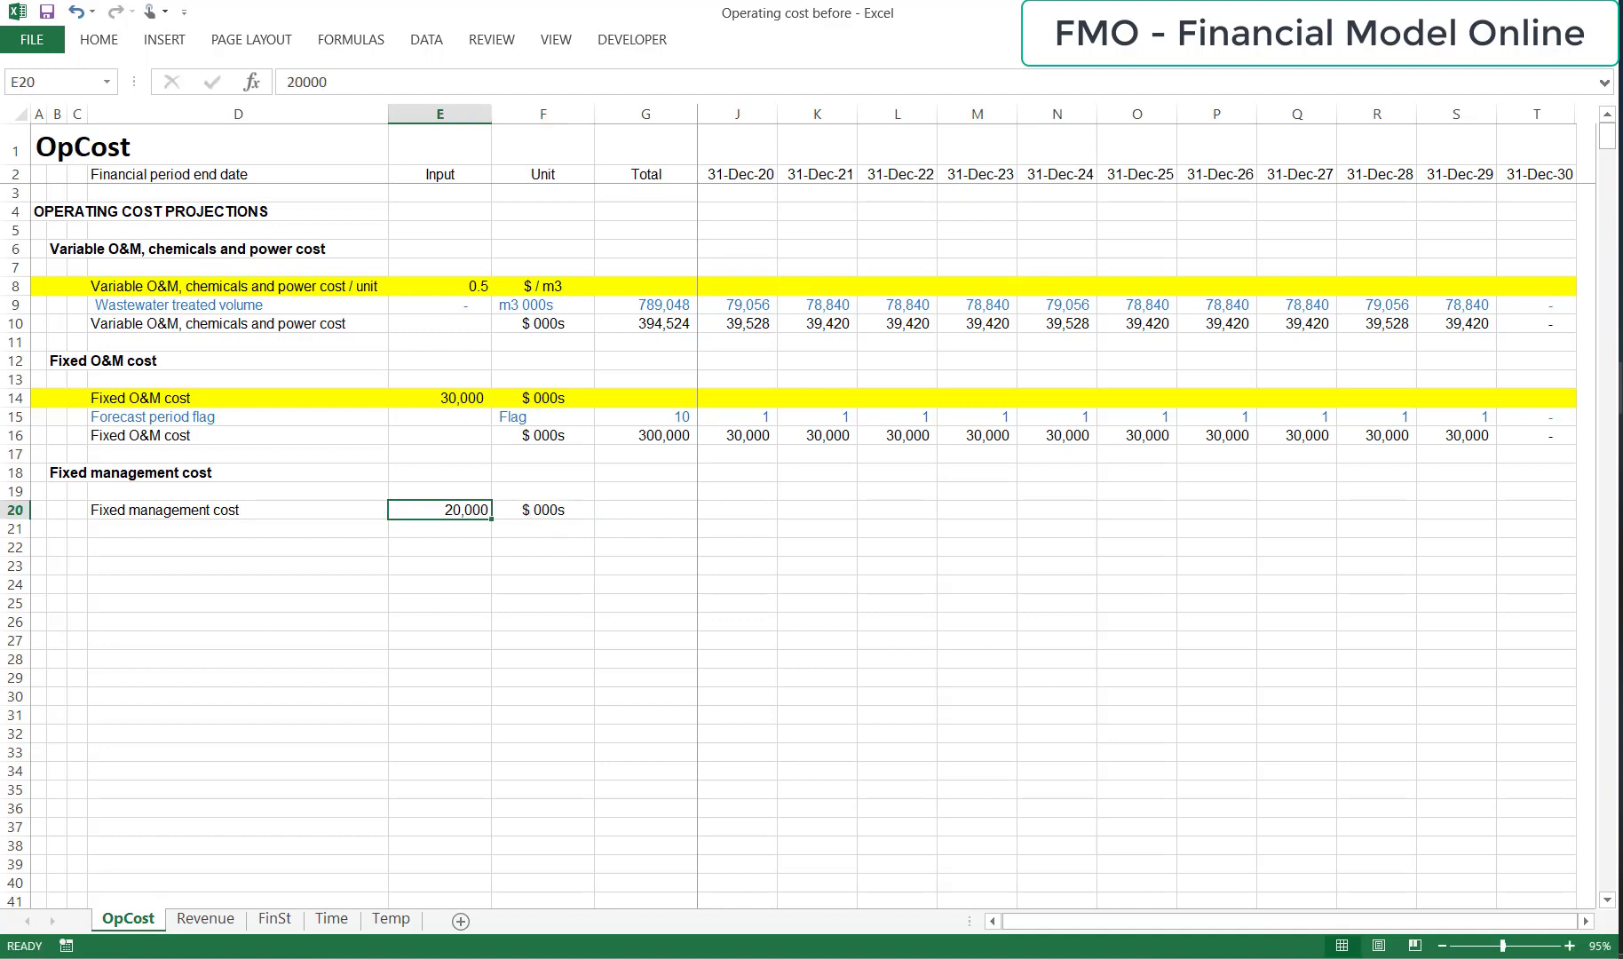
# Fill the whole fixed management cost input row 20 with yellow.
pyautogui.press('Left')
pyautogui.hotkey('shift', 'space')
pyautogui.hotkey('alt', 'h')
pyautogui.press('h')
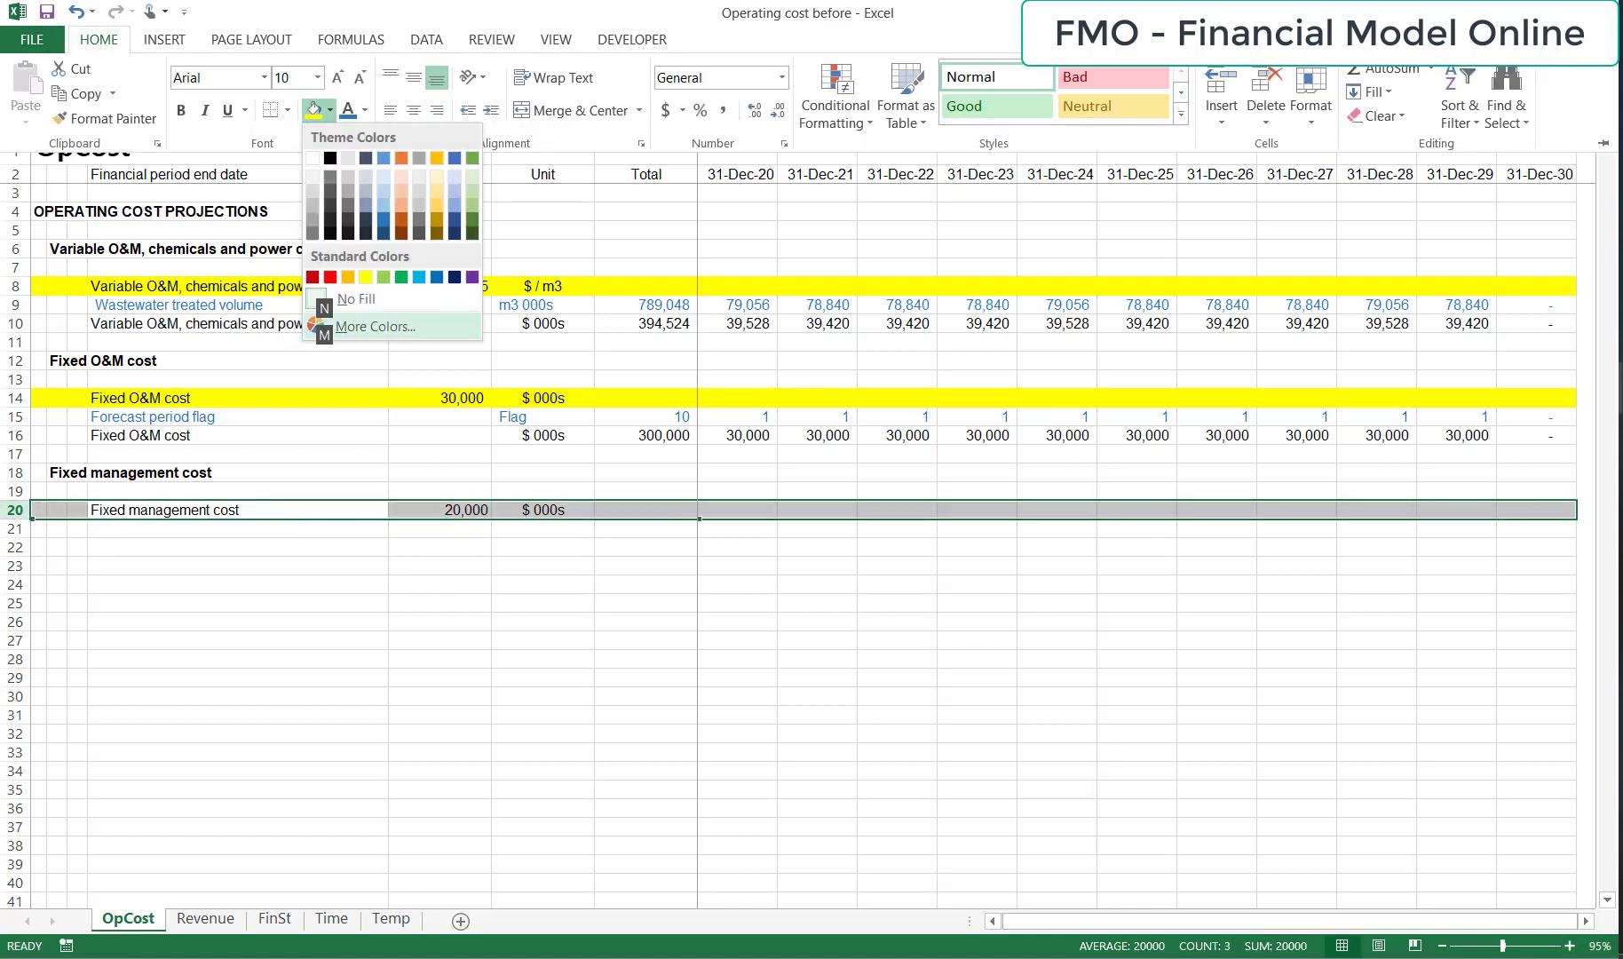
pyautogui.press('Up')
pyautogui.press('Right')
pyautogui.press('Right')
pyautogui.press('Right')
pyautogui.press('Return')
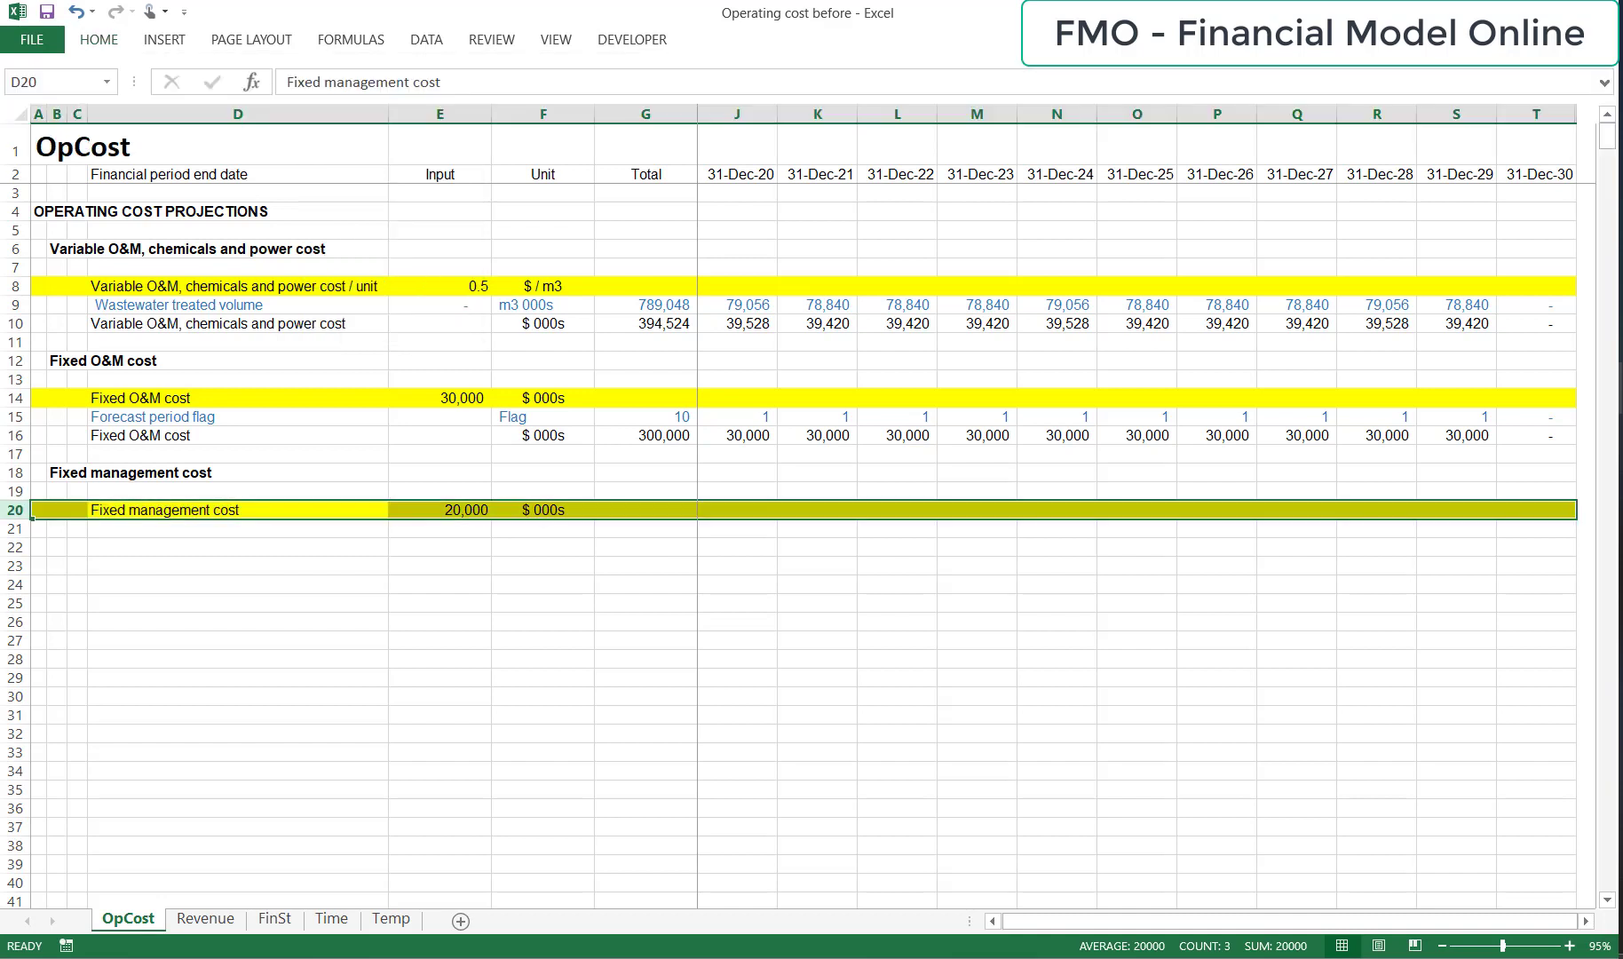
# Copy the whole forecast period flag row 15 into row 21 under the fixed management cost input.
pyautogui.press('Down')
pyautogui.press('Up')
pyautogui.press('Up')
# Copy the "Fixed management cost" subheading from B18 to D22 as a row label without bold formatting.
pyautogui.press('Up')
pyautogui.press('Up')
pyautogui.press('Up')
pyautogui.press('Up')
pyautogui.hotkey('shift', 'space')
pyautogui.hotkey('ctrl', 'c')
pyautogui.press('Down')
pyautogui.press('Down')
pyautogui.press('Down')
pyautogui.press('Down')
pyautogui.press('Down')
pyautogui.press('Down')
pyautogui.hotkey('shift', 'space')
pyautogui.hotkey('ctrl', 'v')
pyautogui.press('Up')
pyautogui.hotkey('shift', 'Right')
pyautogui.press('Down')
pyautogui.press('Up')
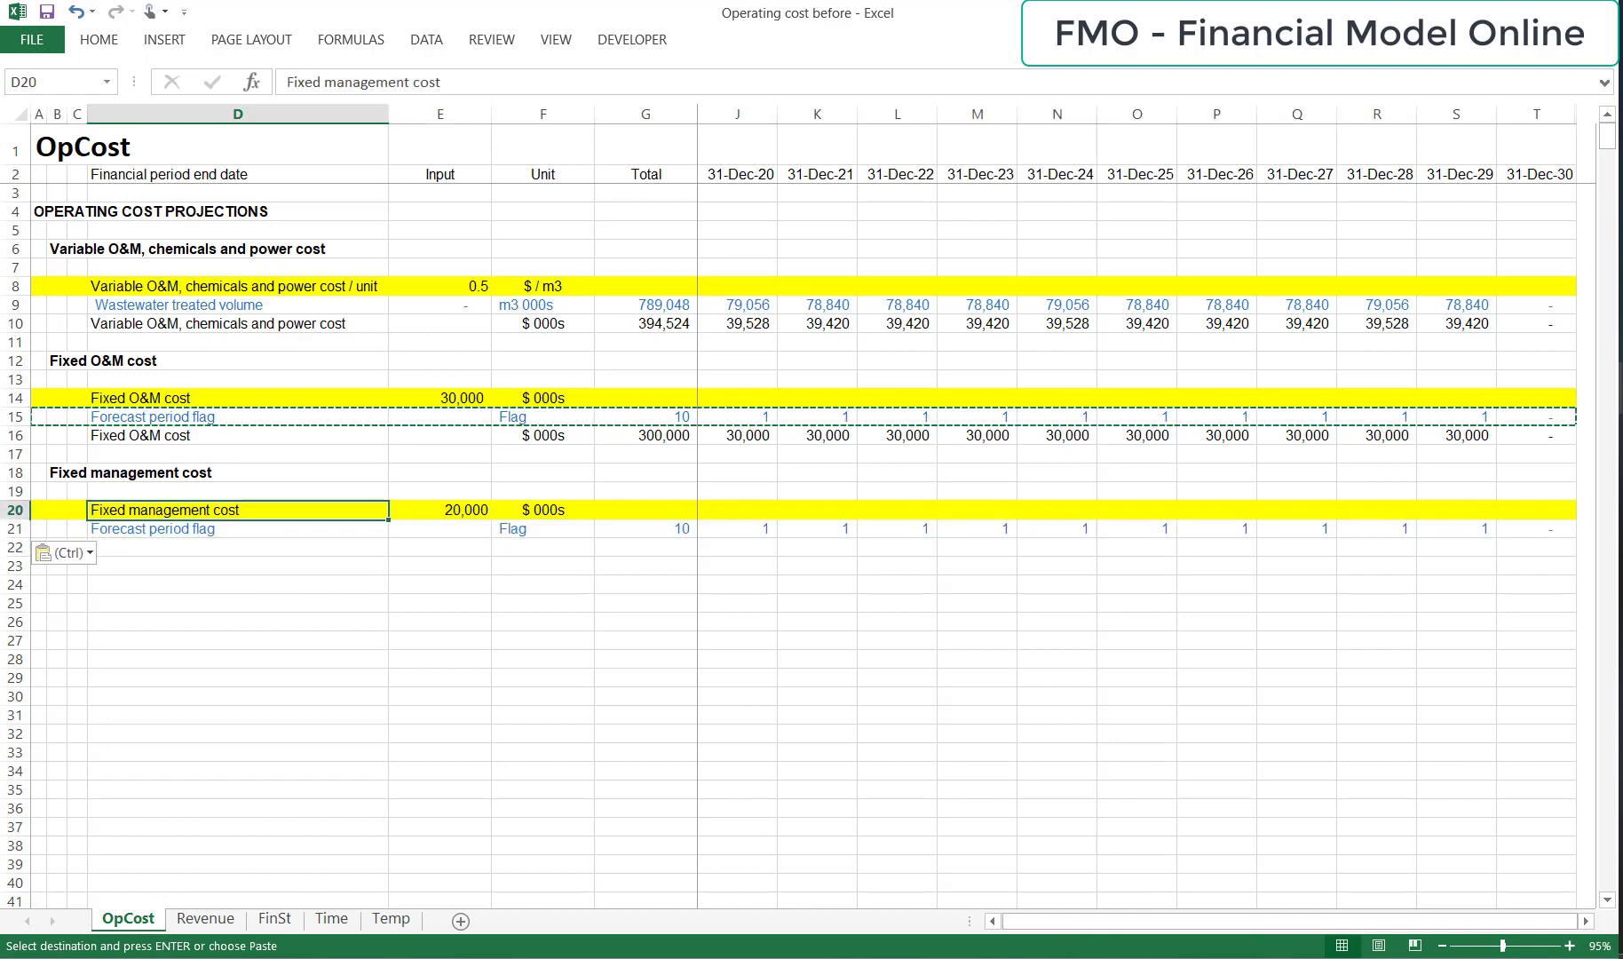
pyautogui.press('Up')
pyautogui.press('Up')
pyautogui.press('Left')
pyautogui.press('Left')
pyautogui.hotkey('ctrl', 'c')
pyautogui.press('Down')
pyautogui.press('Down')
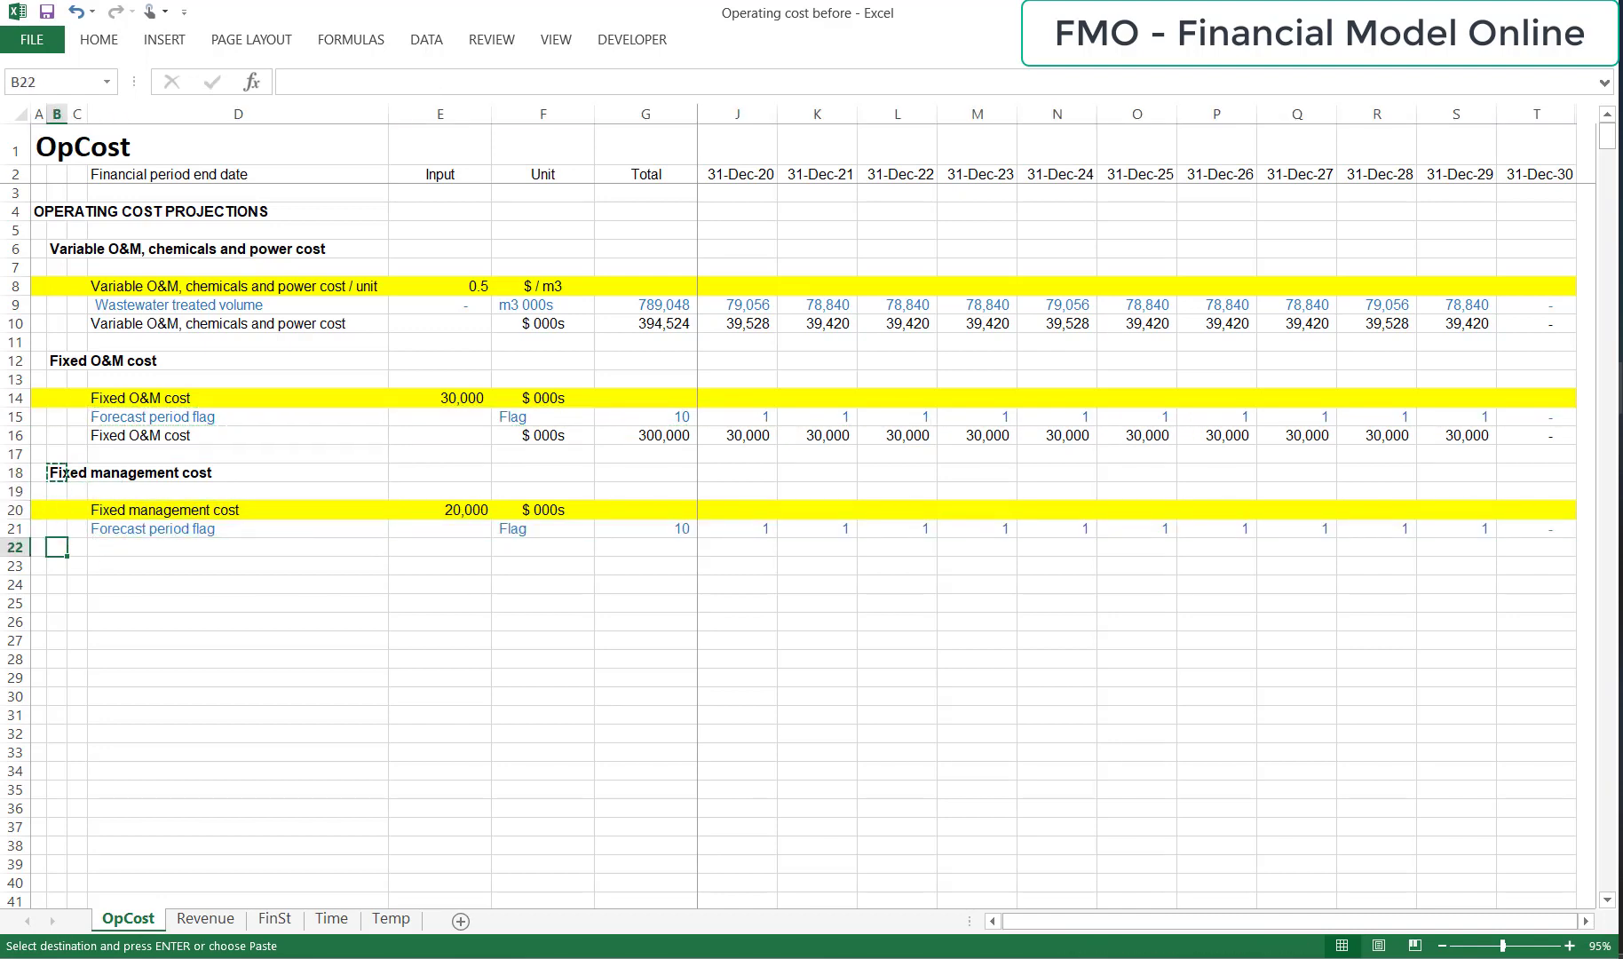
pyautogui.press('Right')
pyautogui.press('Right')
pyautogui.hotkey('ctrl', 'v')
pyautogui.hotkey('ctrl', 'b')
# Enter the unit "$ 000s" for the fixed management cost row in F22.
pyautogui.press('Right')
pyautogui.press('Right')
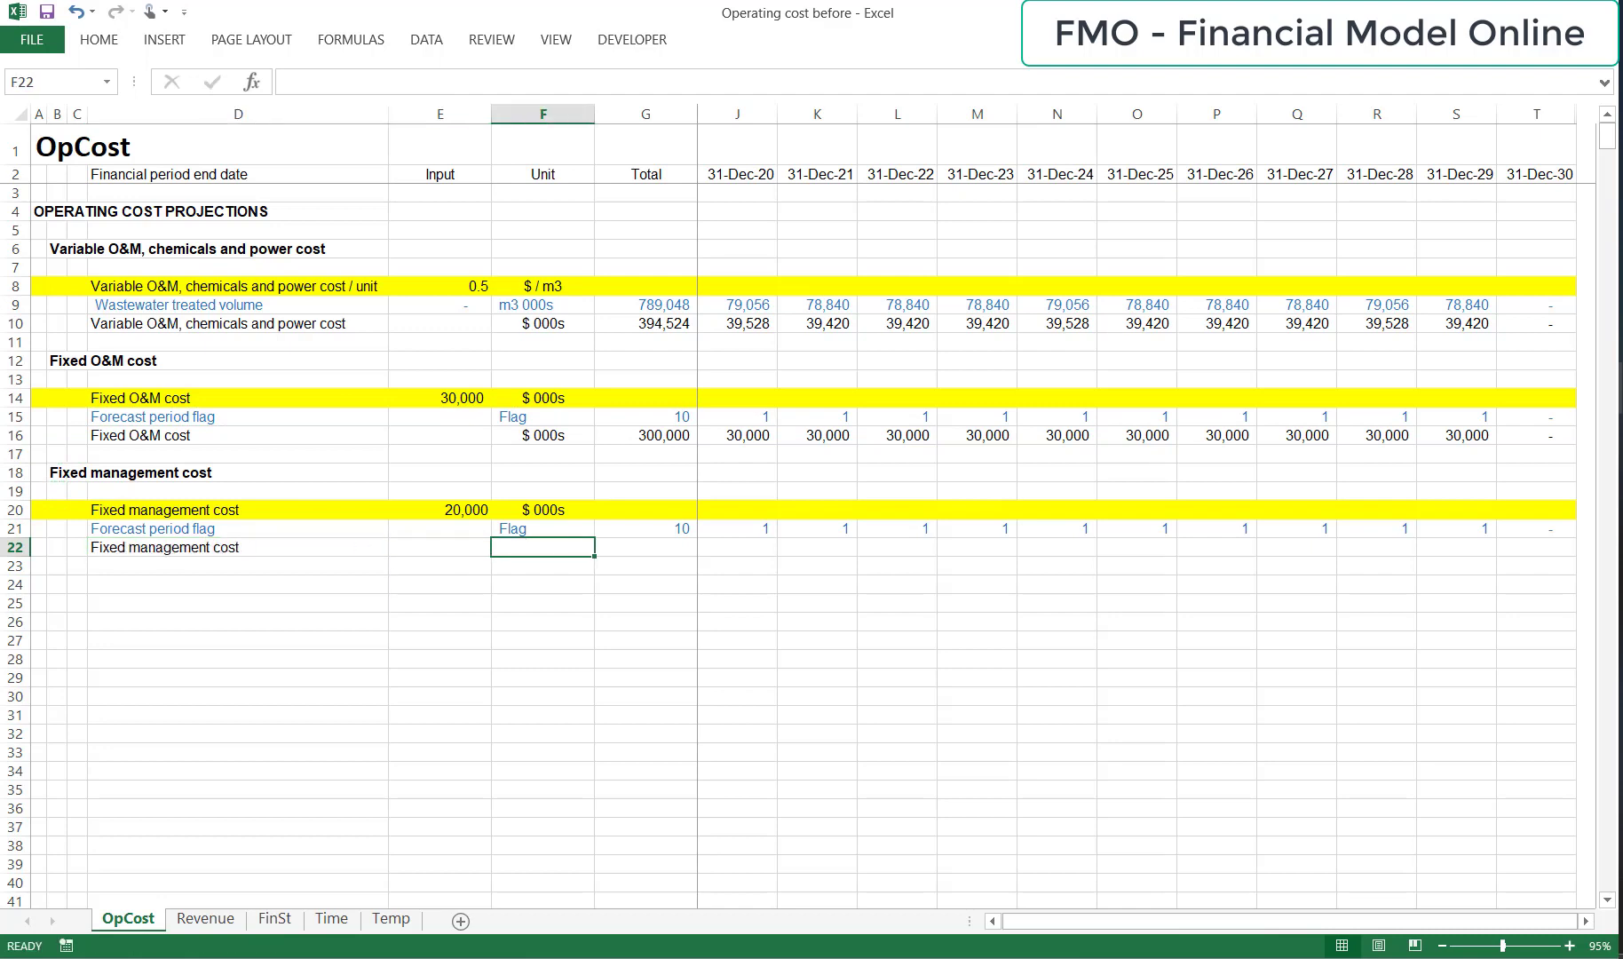
pyautogui.write('$ 000s')
pyautogui.press('Right')
pyautogui.press('Right')
pyautogui.press('Right')
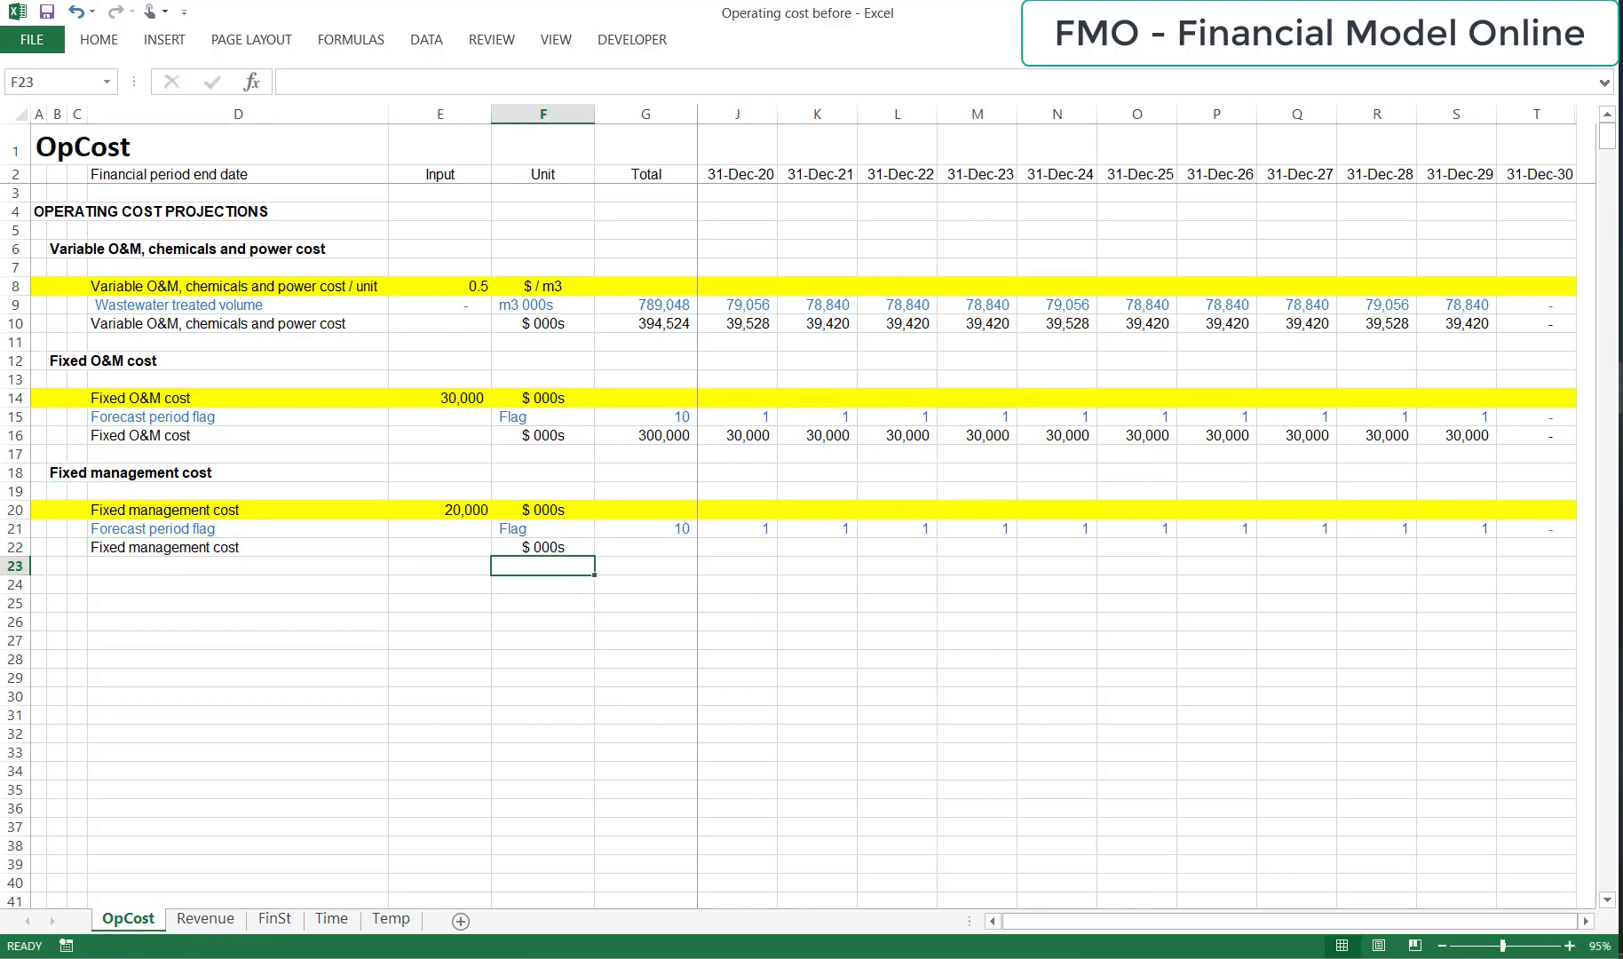
# Enter the formula =$E$20*I21 in I22 to calculate the fixed management cost for the first period.
pyautogui.write('=')
pyautogui.press('Up')
pyautogui.press('Left')
pyautogui.press('Left')
pyautogui.press('Left')
pyautogui.press('Left')
pyautogui.press('Up')
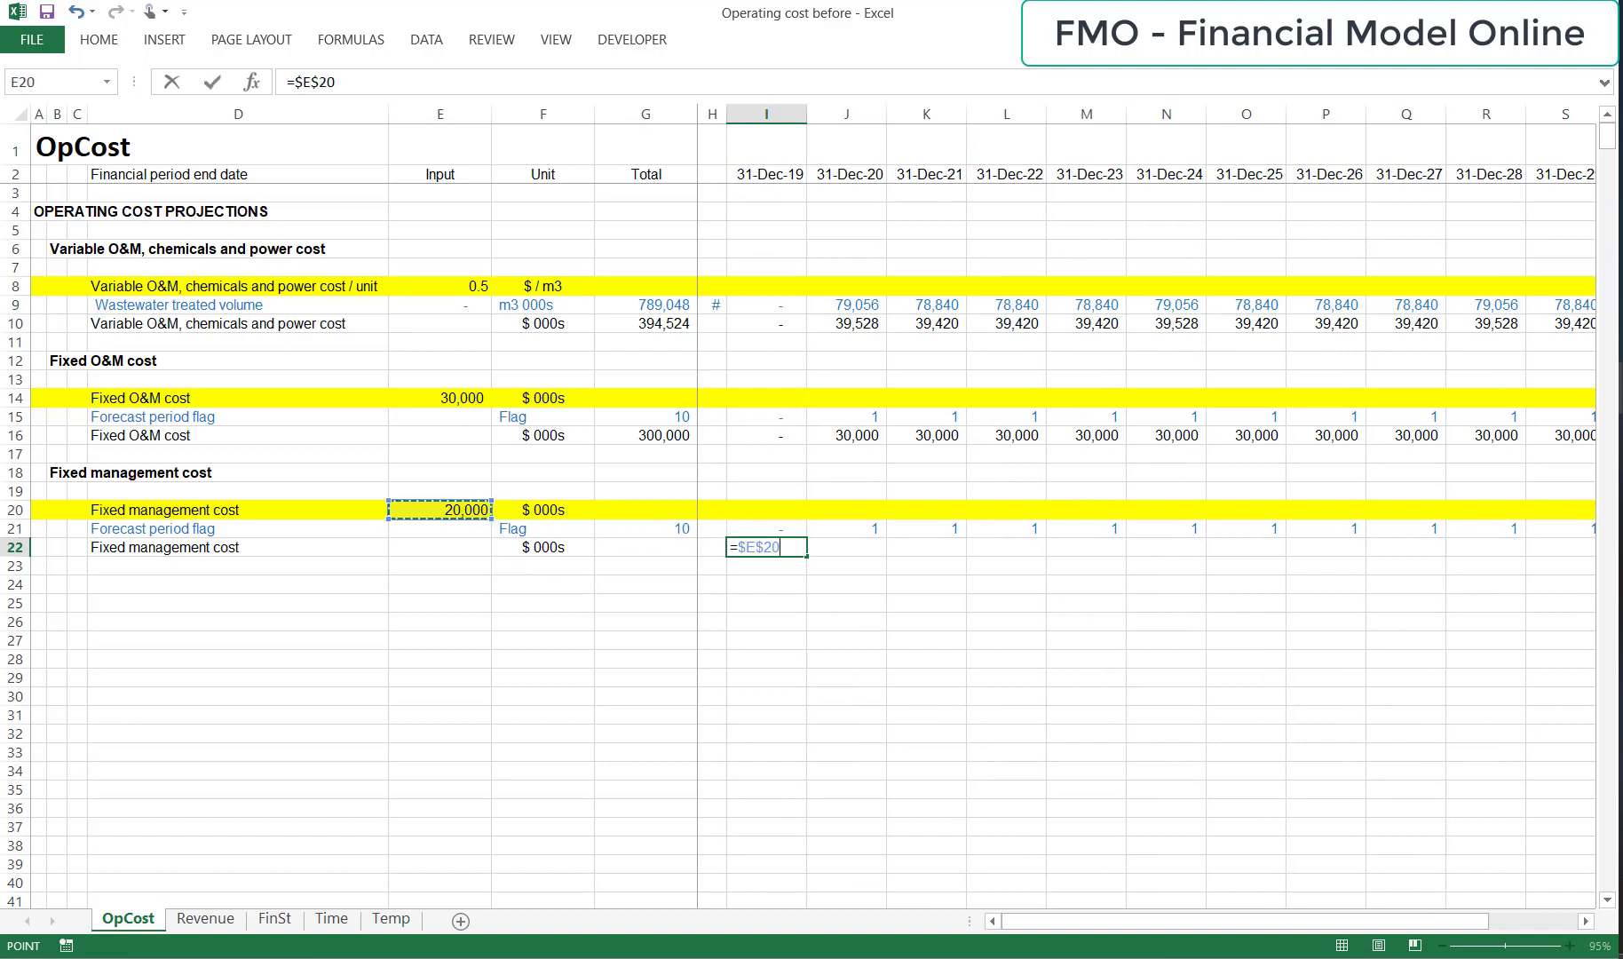
pyautogui.write('*')
pyautogui.press('Up')
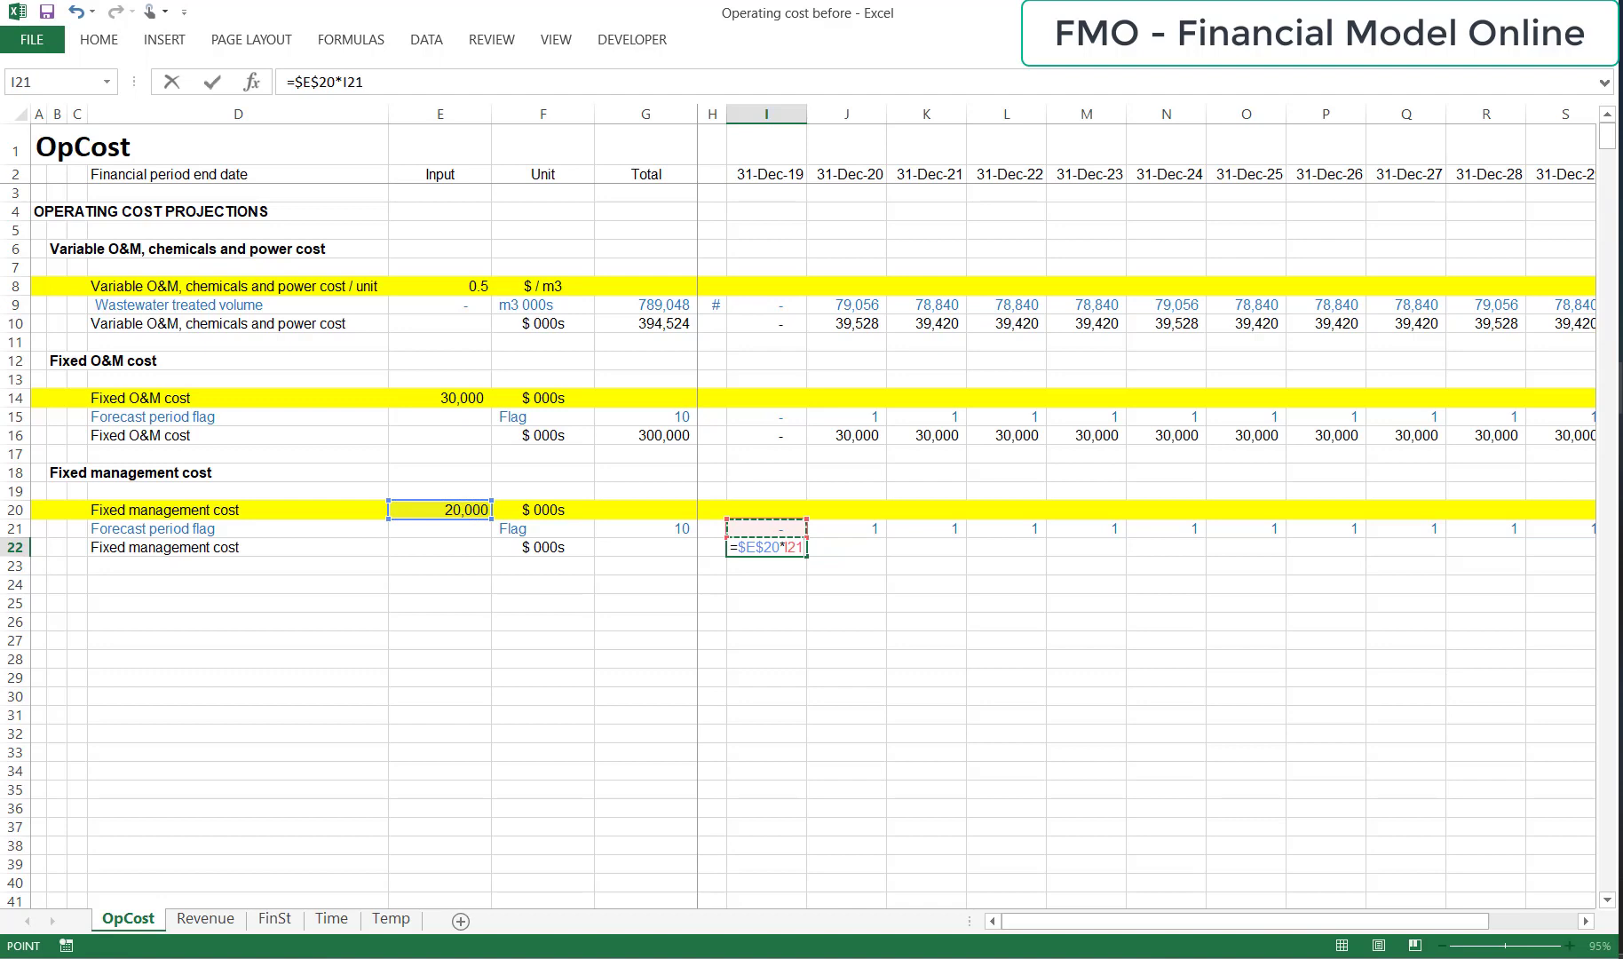
pyautogui.hotkey('ctrl', 'Return')
# Copy the fixed management cost formula from I22 across the row through the last period in T22.
pyautogui.hotkey('ctrl', 'c')
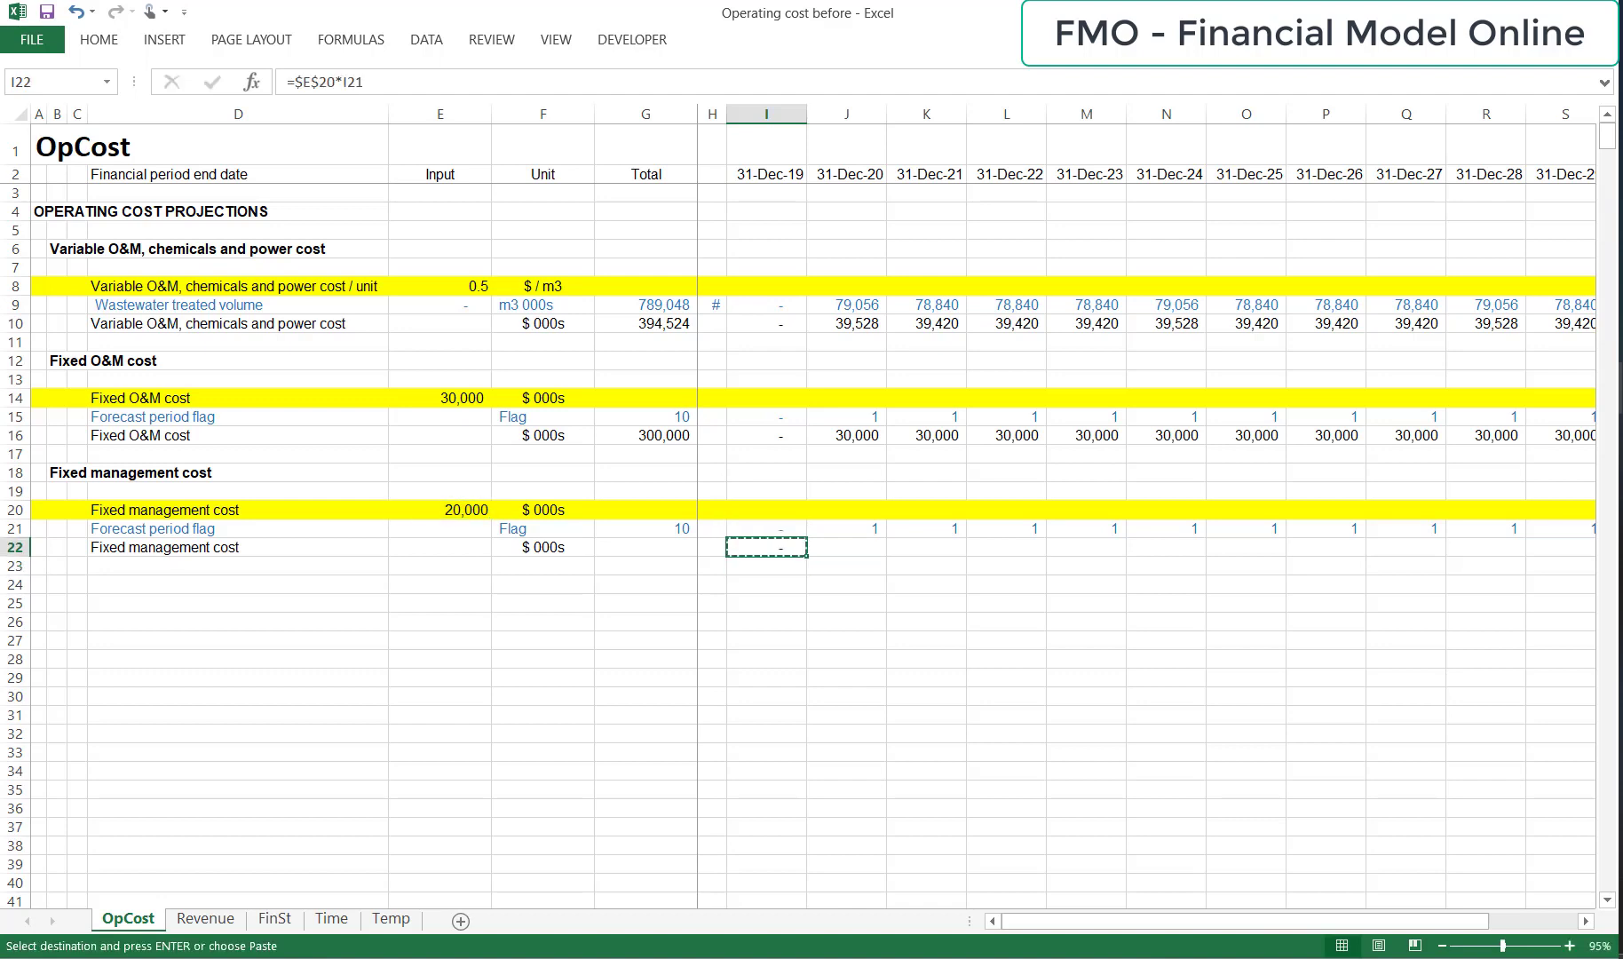
pyautogui.hotkey('shift', 'Right')
pyautogui.hotkey('shift', 'Right')
pyautogui.hotkey('shift', 'Right')
pyautogui.hotkey('shift', 'Right')
pyautogui.hotkey('shift', 'Right')
pyautogui.hotkey('shift', 'Right')
pyautogui.hotkey('shift', 'Right')
pyautogui.hotkey('shift', 'Right')
pyautogui.hotkey('shift', 'Right')
pyautogui.hotkey('shift', 'Right')
pyautogui.hotkey('shift', 'Right')
pyautogui.hotkey('ctrl', 'v')
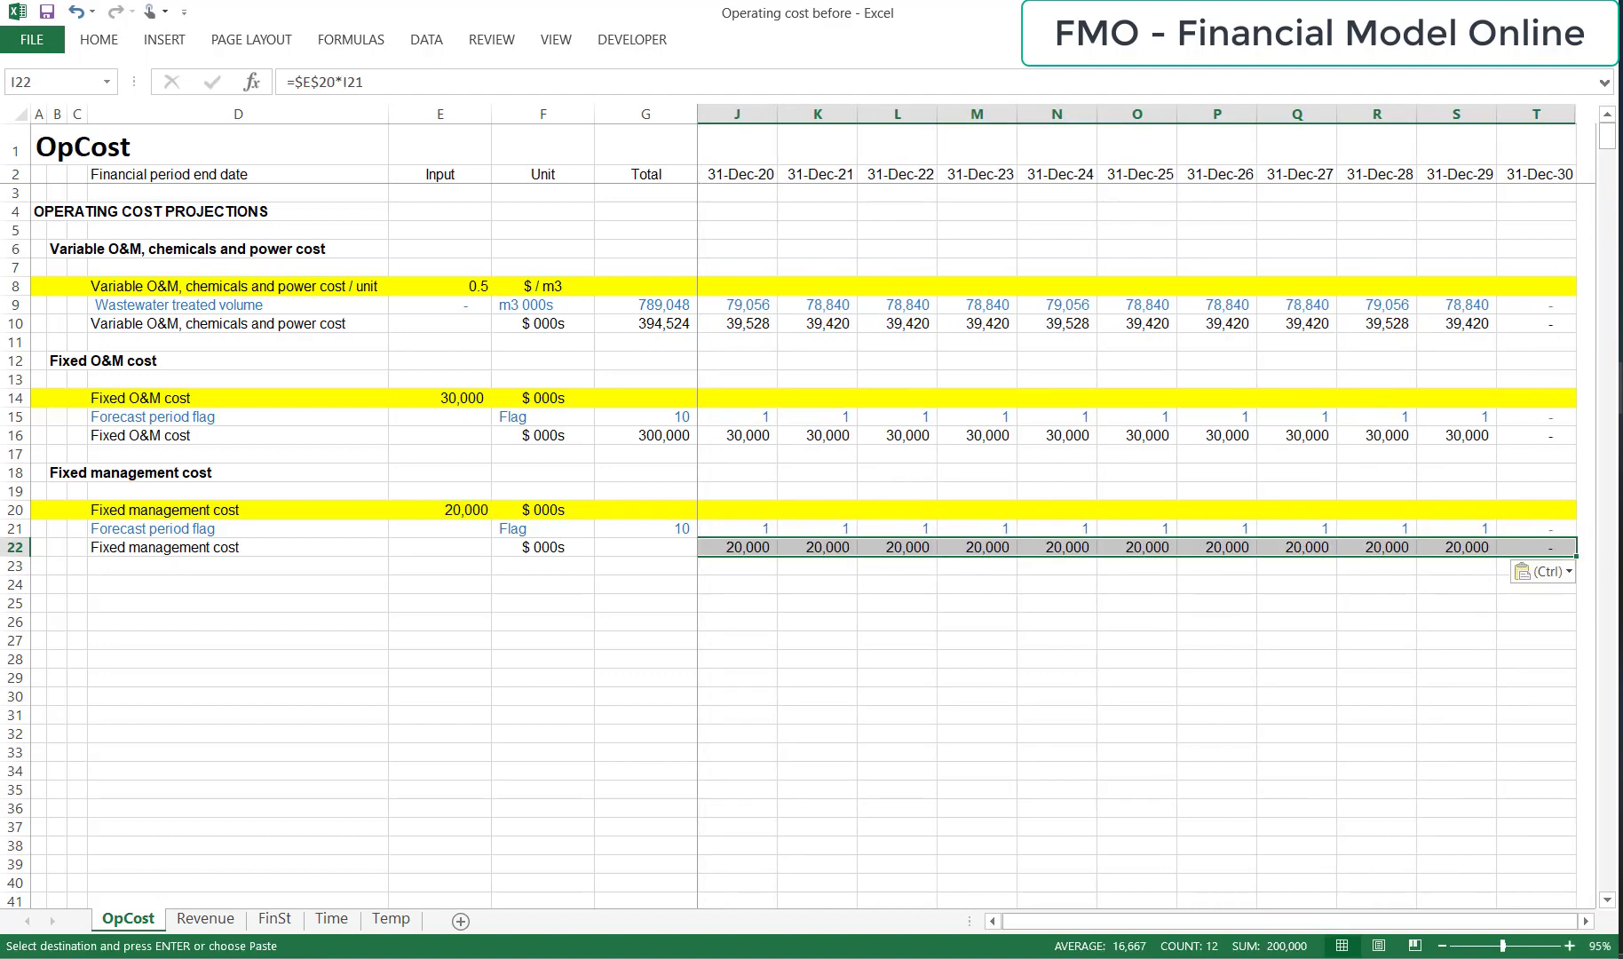
pyautogui.press('Escape')
# Total the fixed management cost of all periods in G22 with a SUM formula.
pyautogui.press('Left')
# Add the subheading "Summary" in B24.
pyautogui.press('Left')
pyautogui.write('=sum(')
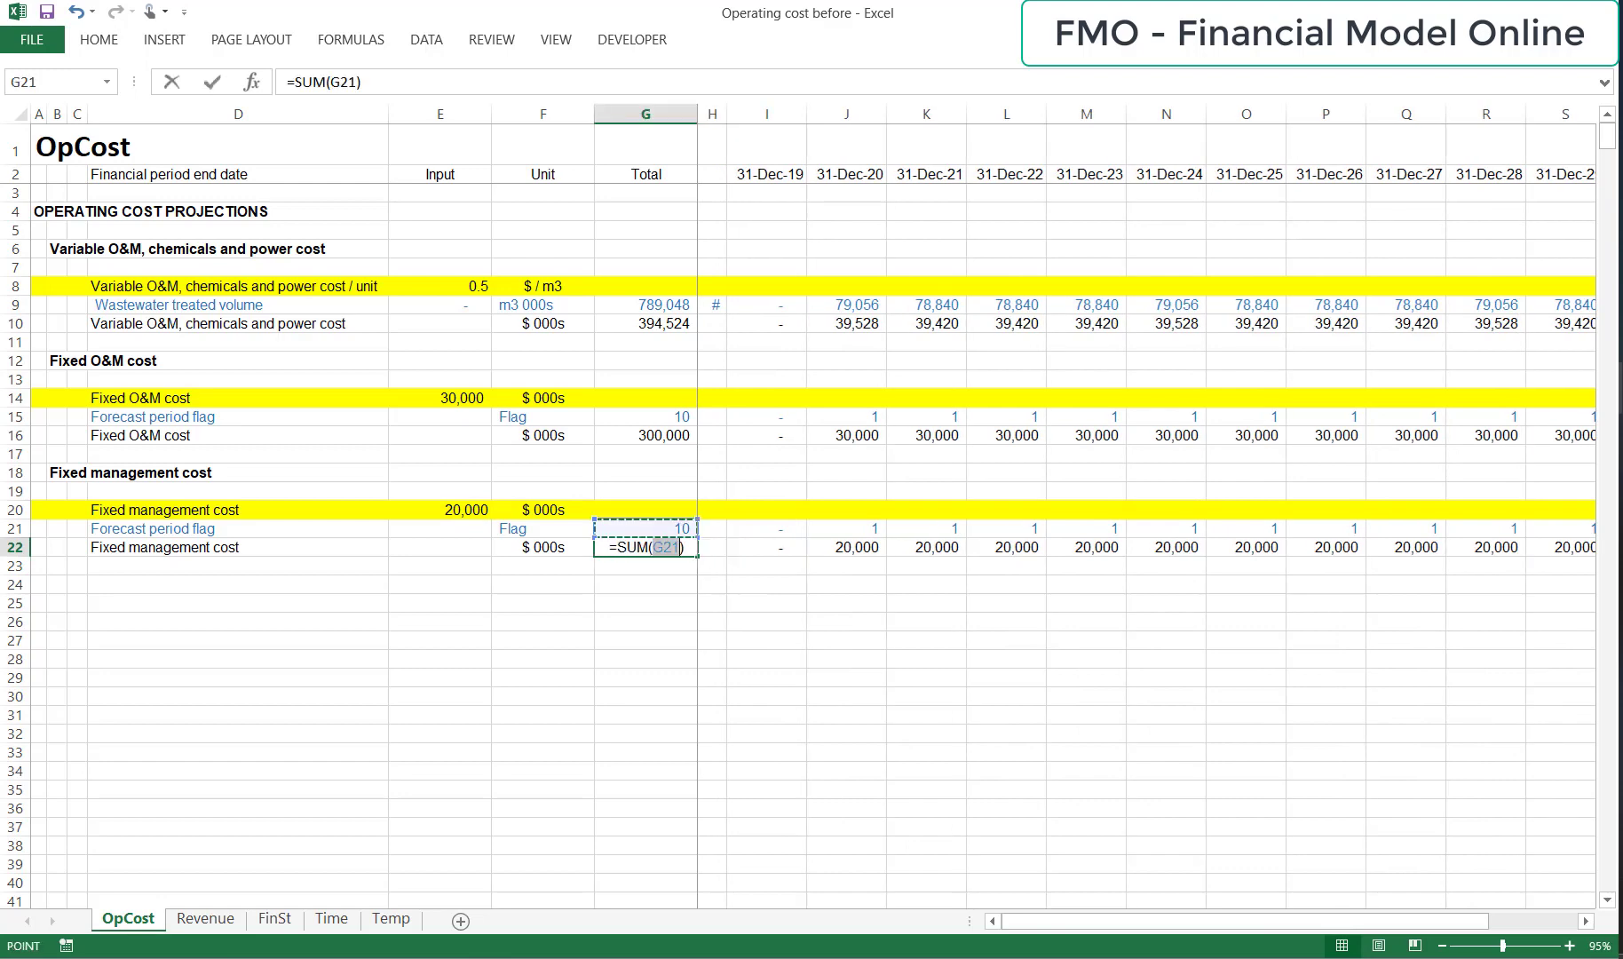
pyautogui.press('Right')
pyautogui.press('Right')
pyautogui.hotkey('ctrl', 'shift', 'Right')
pyautogui.press('Return')
pyautogui.press('Up')
pyautogui.press('Left')
pyautogui.press('Left')
pyautogui.press('Left')
pyautogui.press('Down')
pyautogui.press('Down')
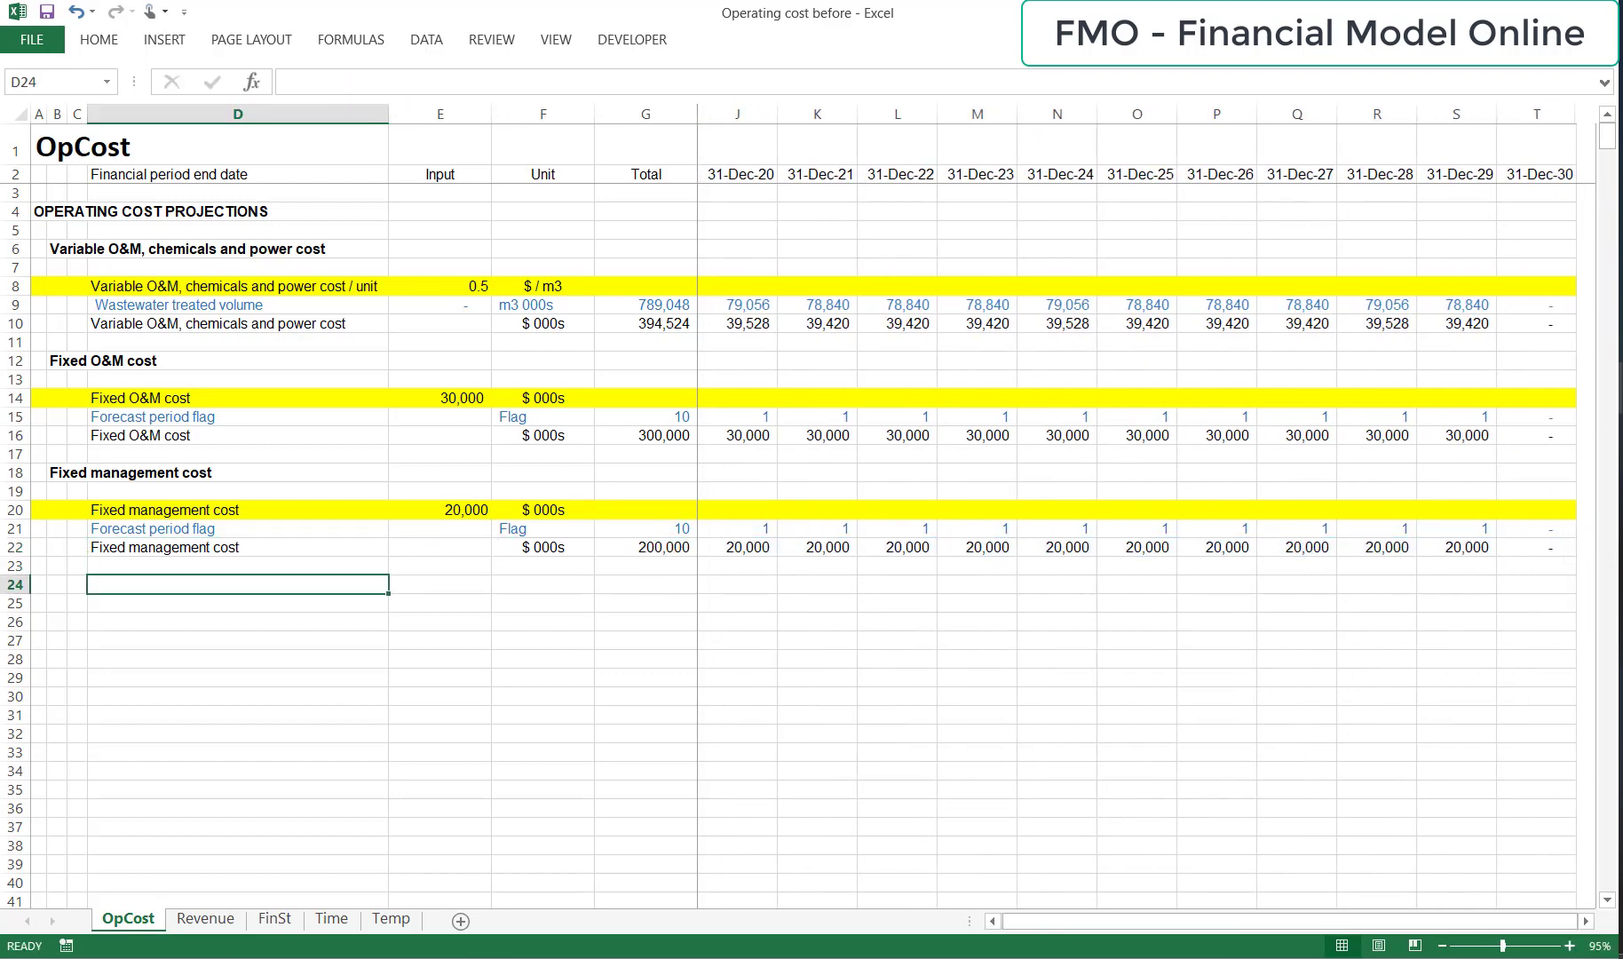
pyautogui.press('Left')
pyautogui.press('Left')
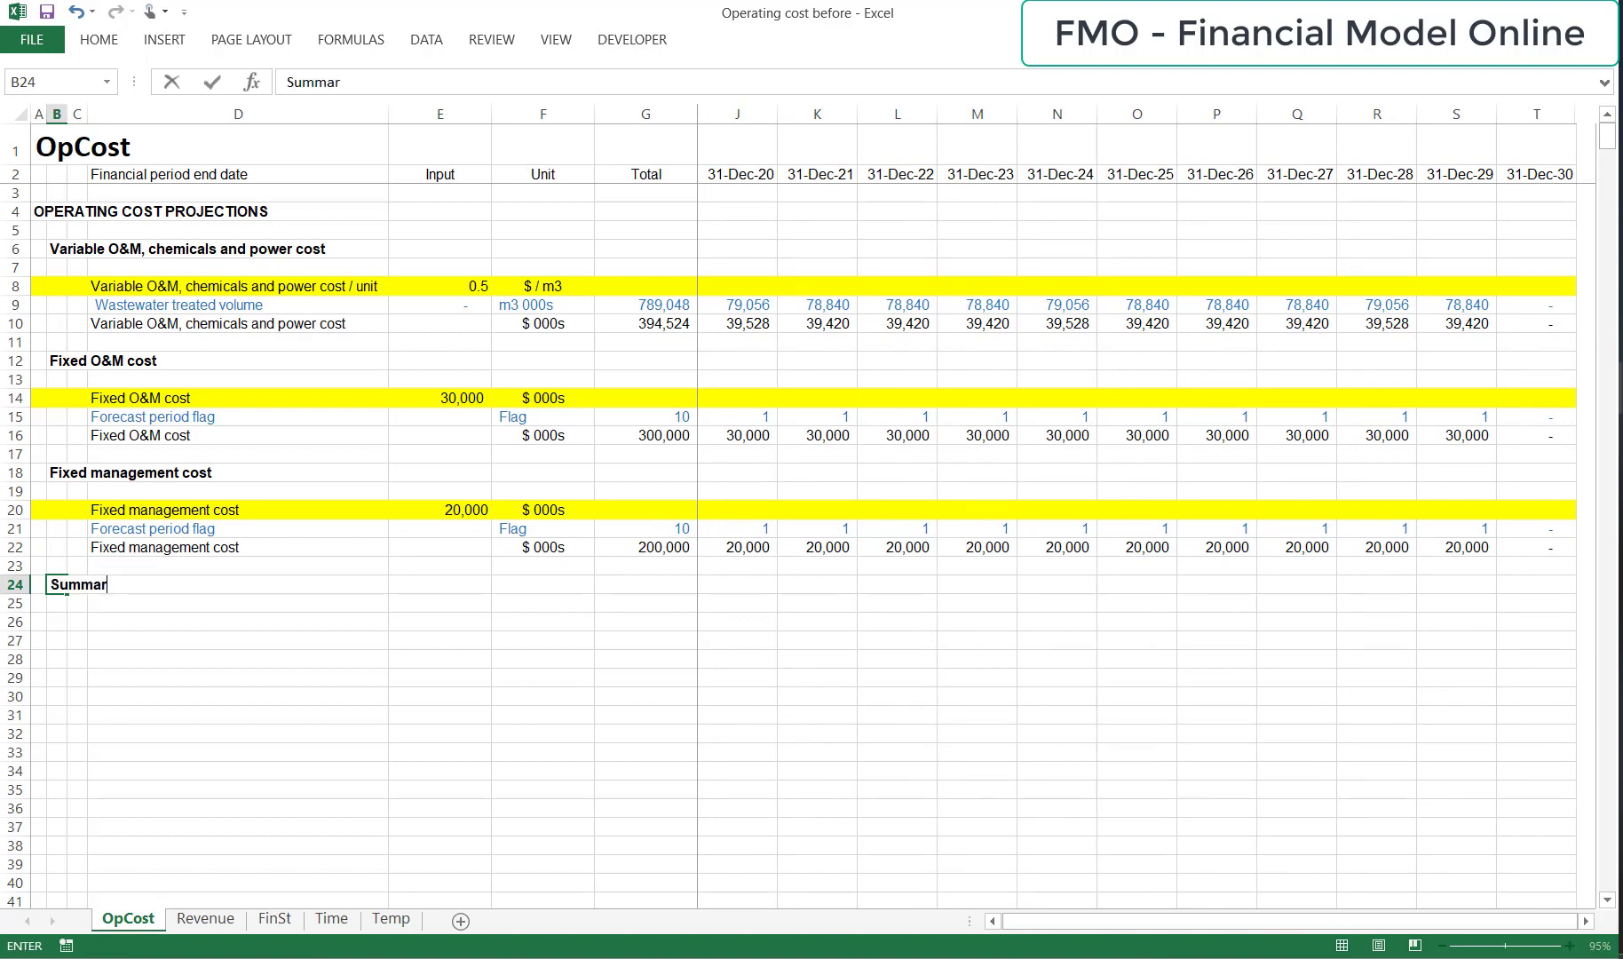
# Link D26 to the variable O&M, chemicals and power cost label in D10 with the row-fixed reference =D$10.
pyautogui.press('Right')
pyautogui.press('Right')
pyautogui.press('Up')
pyautogui.press('Up')
pyautogui.press('Up')
pyautogui.press('Up')
pyautogui.press('Up')
pyautogui.press('Up')
pyautogui.press('Up')
pyautogui.press('Up')
pyautogui.press('Up')
pyautogui.press('Up')
pyautogui.press('Up')
pyautogui.press('Up')
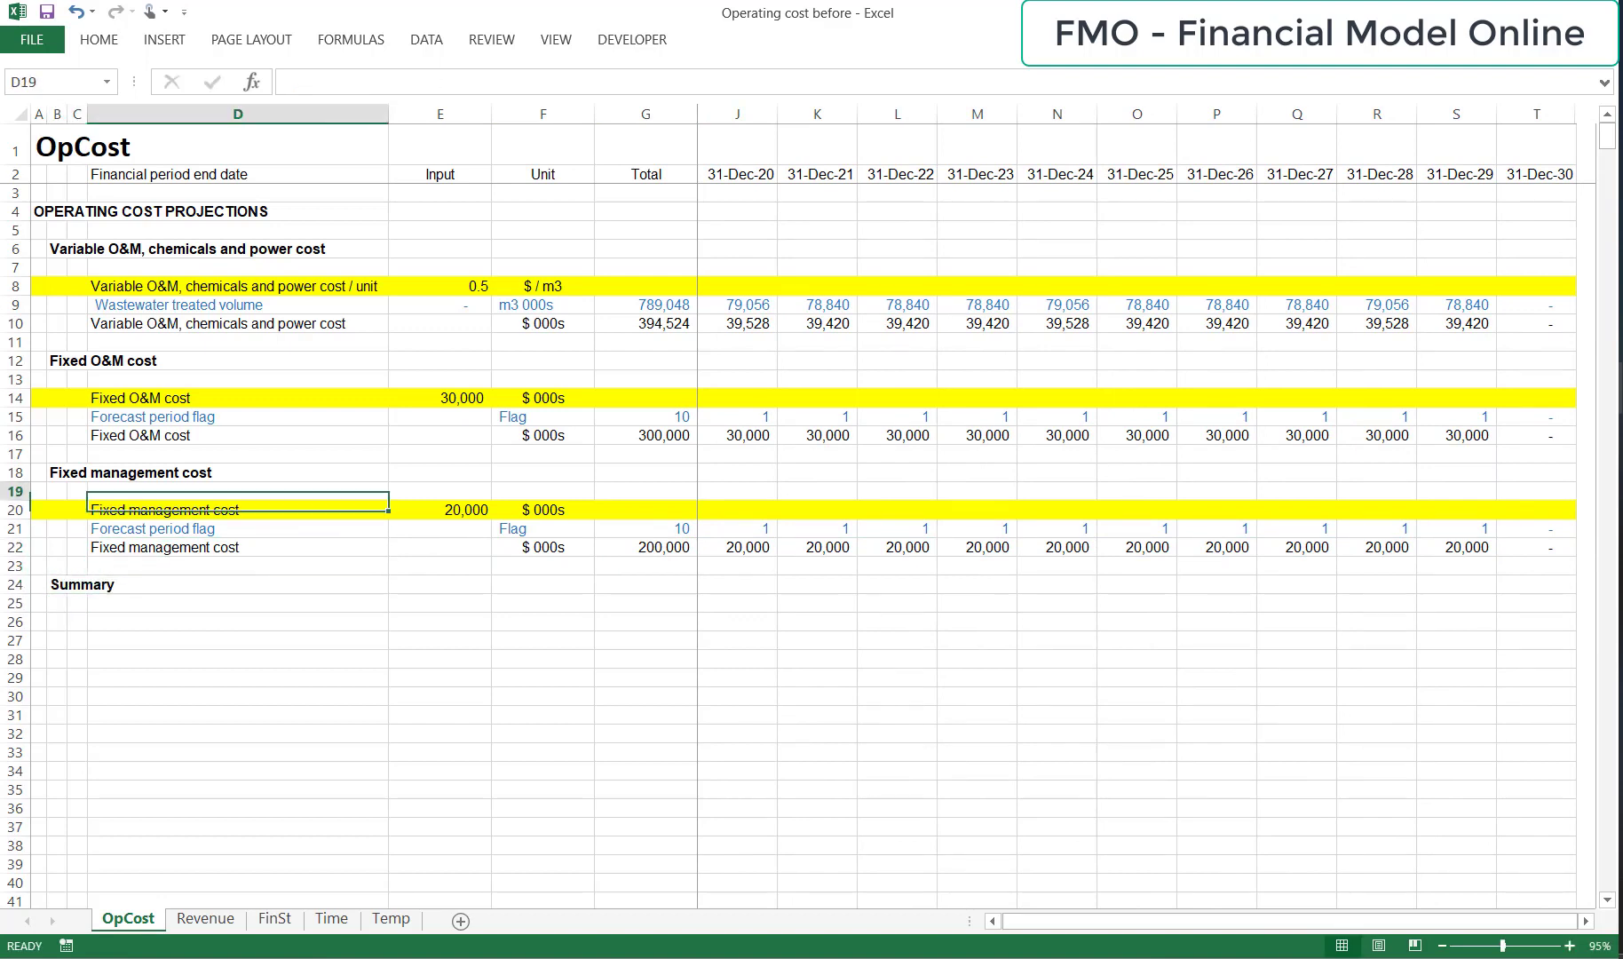
pyautogui.press('Up')
pyautogui.press('Up')
pyautogui.hotkey('ctrl', 'c')
pyautogui.press('Down')
pyautogui.press('Down')
pyautogui.press('Down')
pyautogui.press('Down')
pyautogui.press('Down')
pyautogui.press('Down')
pyautogui.press('Down')
pyautogui.press('Down')
pyautogui.press('Down')
pyautogui.press('Down')
pyautogui.press('Down')
pyautogui.press('Down')
pyautogui.press('Down')
pyautogui.press('Down')
pyautogui.press('Down')
pyautogui.press('Down')
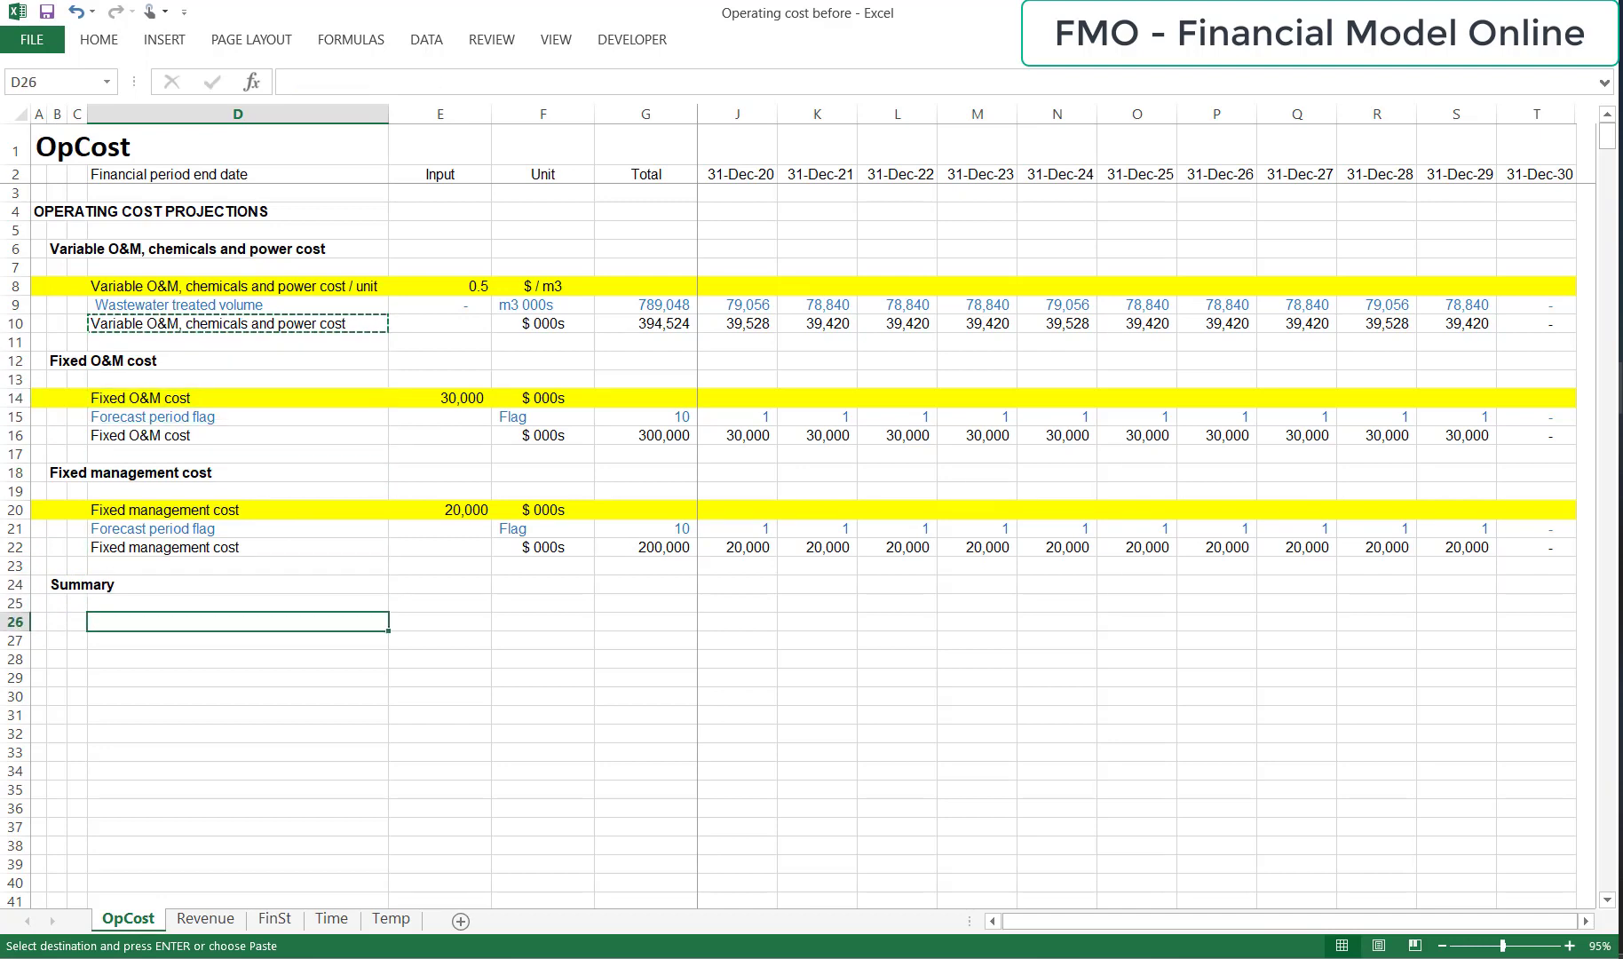
pyautogui.hotkey('alt', 'h')
pyautogui.press('v')
pyautogui.press('n')
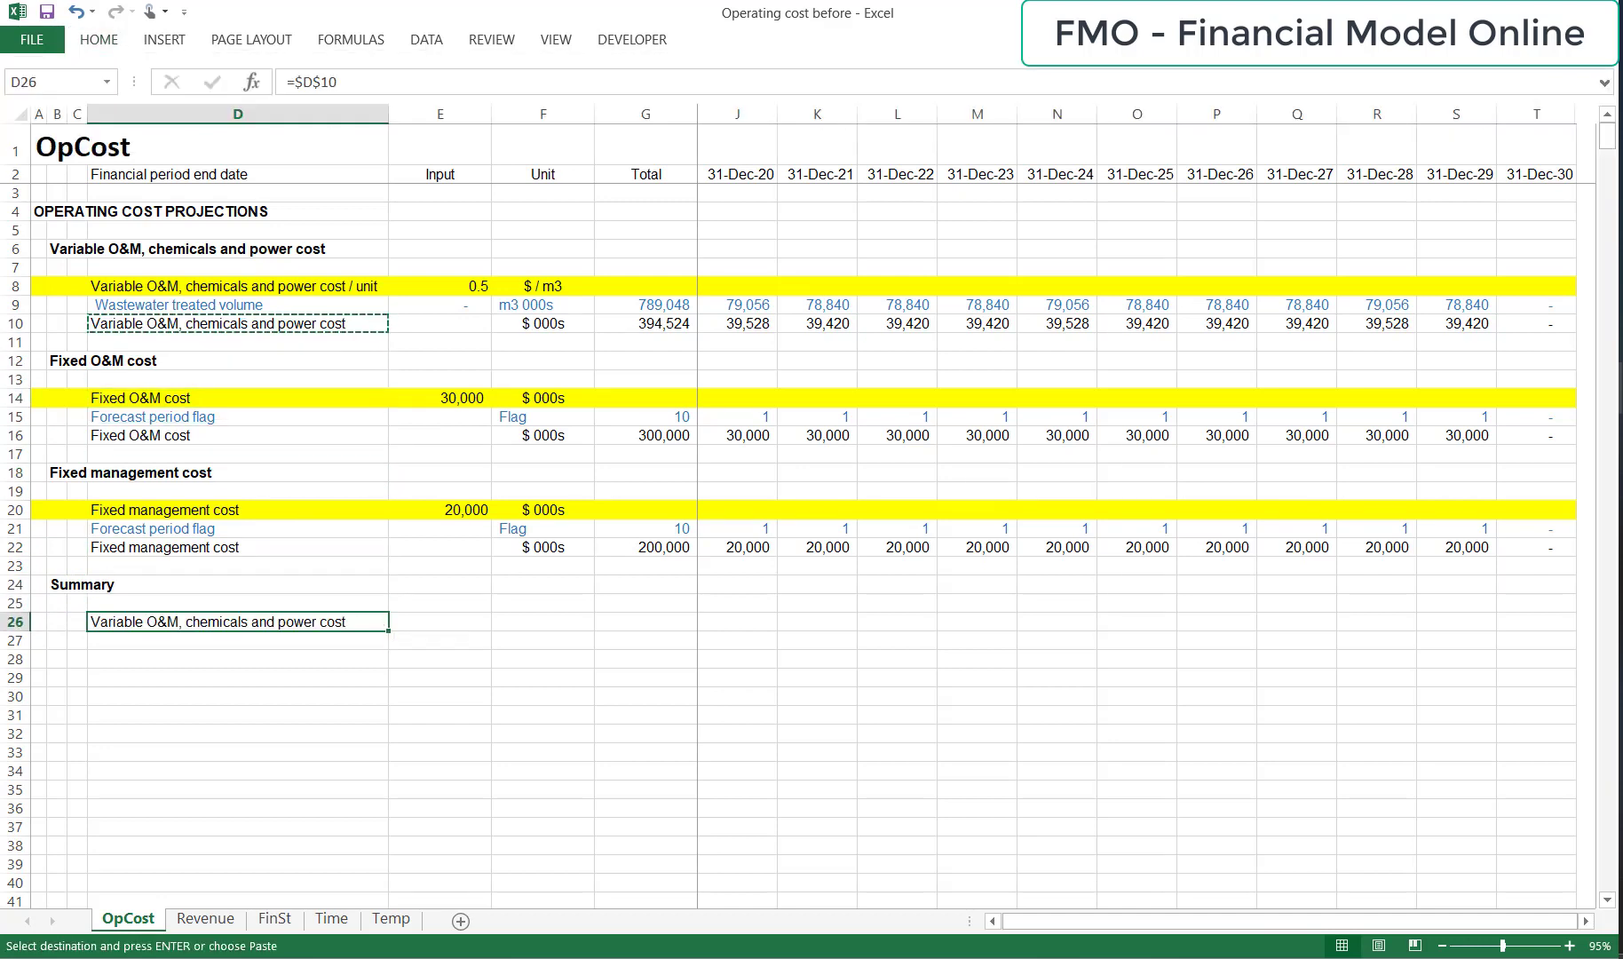
pyautogui.press('F2')
pyautogui.press('Return')
# Link D27 to the fixed O&M cost label in D16, fixing only the row in the reference.
pyautogui.press('Up')
pyautogui.press('Up')
pyautogui.press('Up')
pyautogui.press('Up')
pyautogui.press('Up')
pyautogui.press('Up')
pyautogui.press('Up')
pyautogui.press('Up')
pyautogui.press('Up')
pyautogui.press('Up')
pyautogui.press('Up')
pyautogui.press('Up')
pyautogui.press('Down')
pyautogui.hotkey('ctrl', 'c')
pyautogui.press('Down')
pyautogui.press('Down')
pyautogui.press('Down')
pyautogui.press('Down')
pyautogui.press('Down')
pyautogui.press('Down')
pyautogui.press('Down')
pyautogui.press('Down')
pyautogui.press('Down')
pyautogui.press('Down')
pyautogui.press('Down')
pyautogui.press('Down')
pyautogui.press('Up')
pyautogui.hotkey('alt', 'h')
pyautogui.press('v')
pyautogui.press('n')
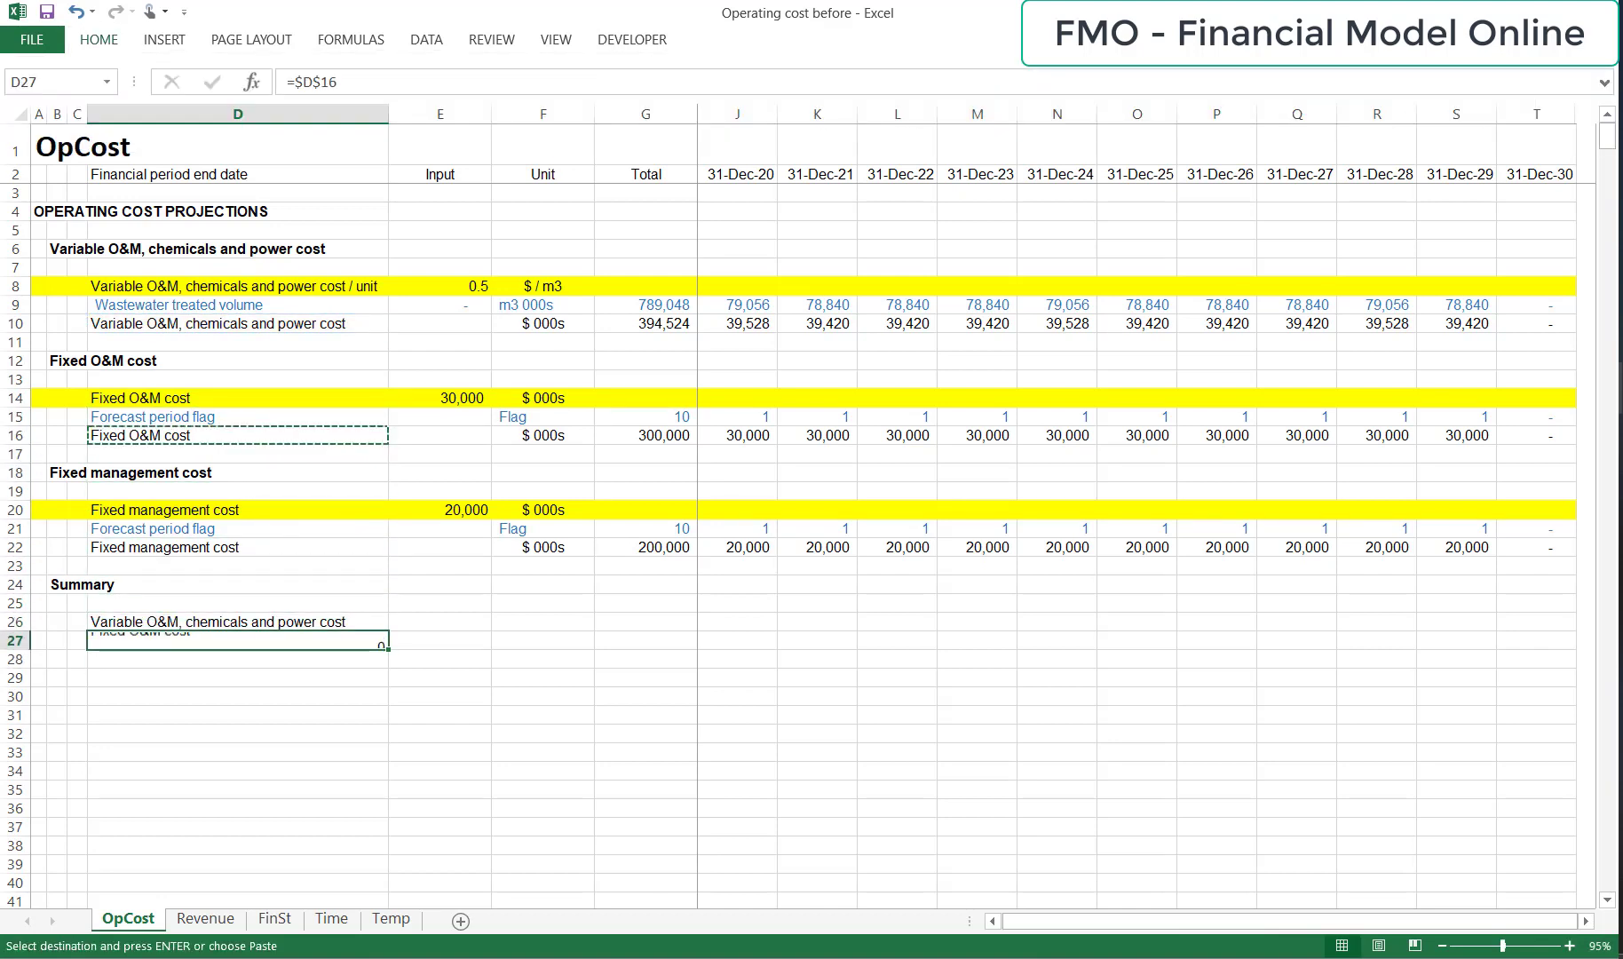
pyautogui.press('F2')
pyautogui.press('Return')
# Link D28 to the fixed management cost label in D22, fixing only the row in the reference.
pyautogui.press('Up')
pyautogui.press('Up')
pyautogui.press('Up')
pyautogui.press('Up')
pyautogui.press('Up')
pyautogui.press('Up')
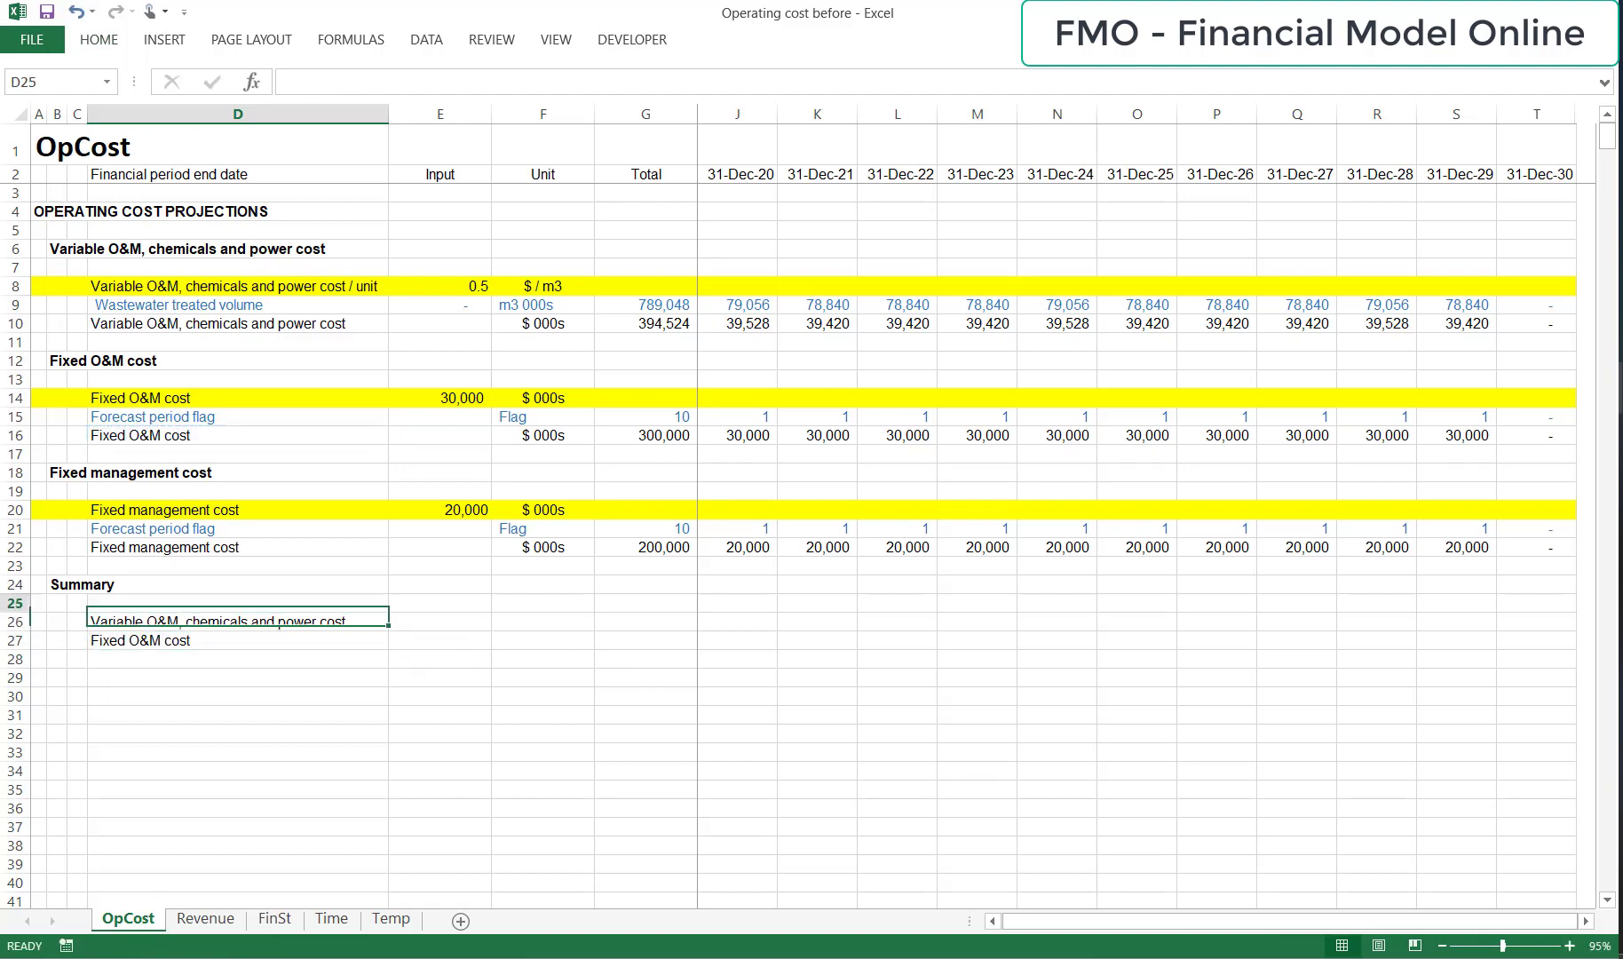
pyautogui.hotkey('ctrl', 'c')
pyautogui.press('Down')
pyautogui.press('Down')
pyautogui.press('Down')
pyautogui.press('Down')
pyautogui.press('Down')
pyautogui.press('Down')
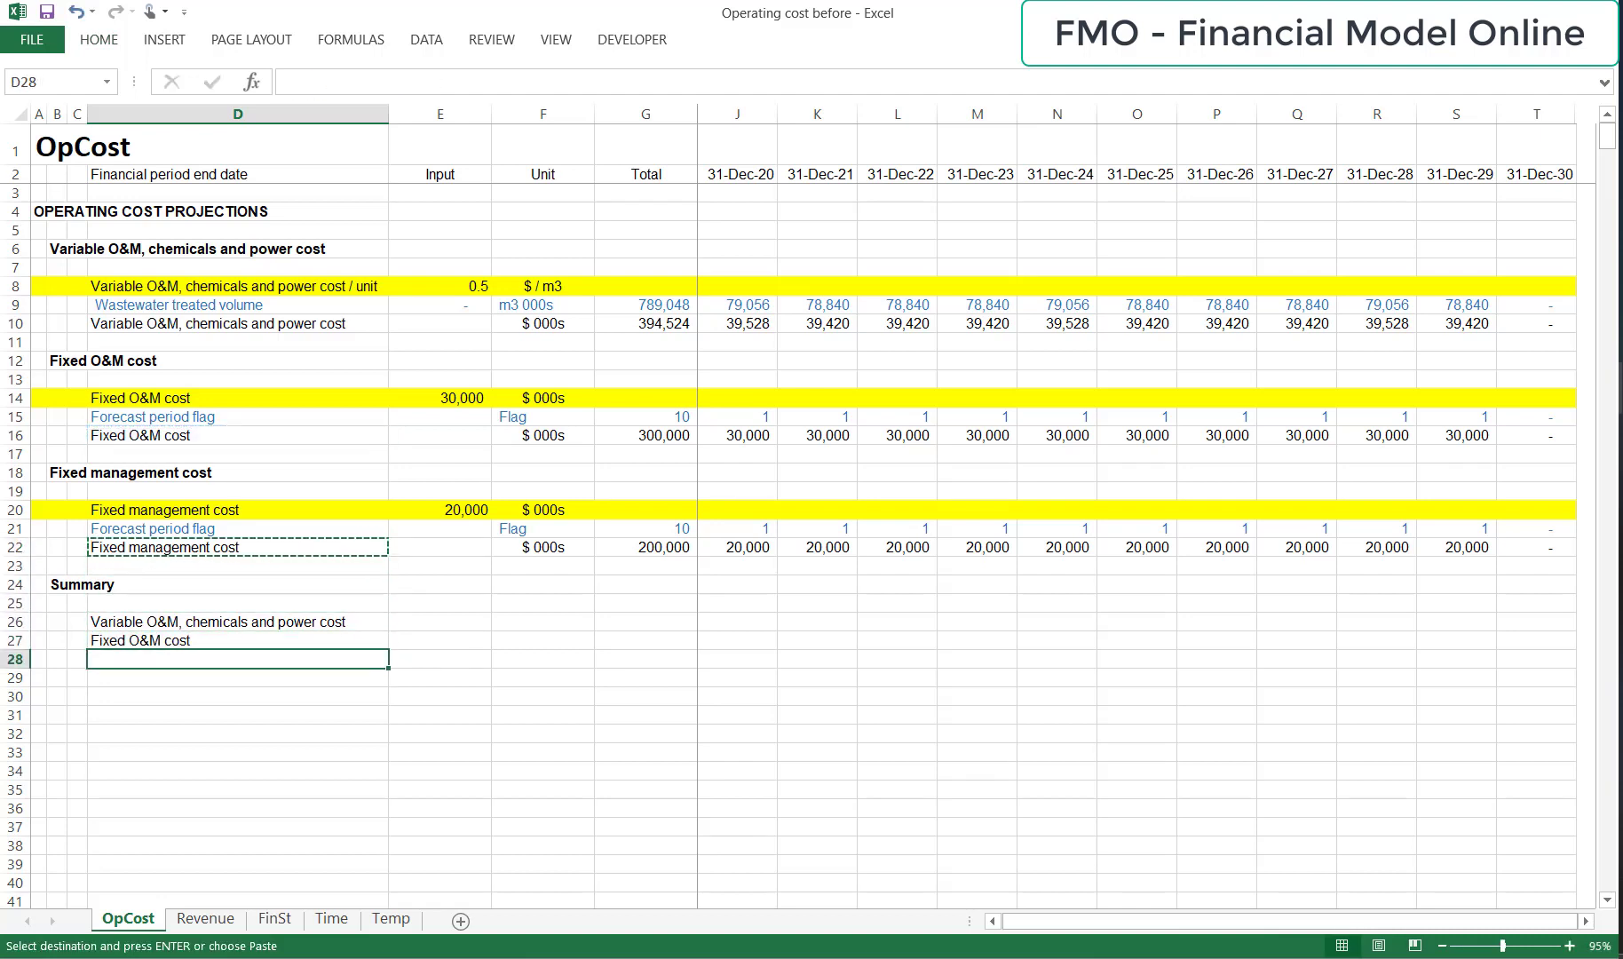
pyautogui.hotkey('alt', 'h')
pyautogui.press('v')
pyautogui.press('n')
pyautogui.press('F2')
pyautogui.press('F4')
pyautogui.press('Return')
# Copy the three summary links in D26:D28 across all columns through T.
pyautogui.press('Up')
pyautogui.press('Up')
pyautogui.press('Up')
pyautogui.hotkey('shift', 'Down')
pyautogui.hotkey('shift', 'Down')
pyautogui.hotkey('ctrl', 'c')
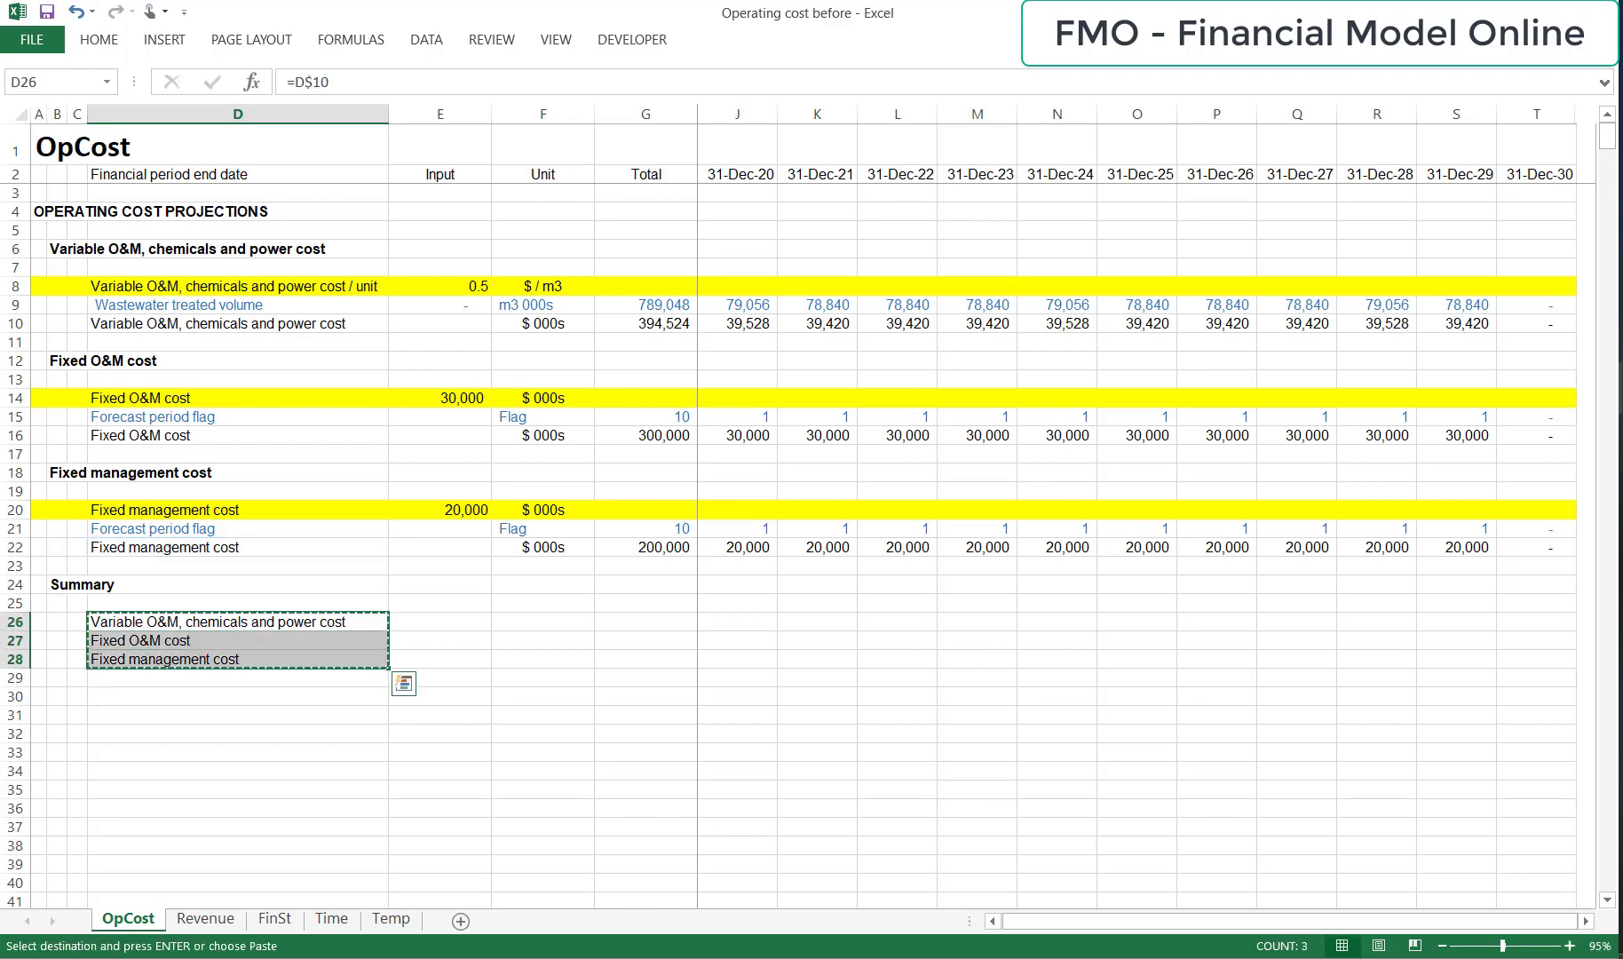
pyautogui.hotkey('shift', 'Right')
pyautogui.hotkey('shift', 'Right')
pyautogui.hotkey('shift', 'Right')
pyautogui.hotkey('shift', 'Right')
pyautogui.hotkey('shift', 'Right')
pyautogui.hotkey('shift', 'Right')
pyautogui.hotkey('shift', 'Right')
pyautogui.hotkey('shift', 'Right')
pyautogui.hotkey('shift', 'Right')
pyautogui.hotkey('shift', 'Right')
pyautogui.hotkey('shift', 'Right')
pyautogui.hotkey('shift', 'Right')
pyautogui.hotkey('shift', 'Right')
pyautogui.hotkey('shift', 'Right')
pyautogui.hotkey('ctrl', 'v')
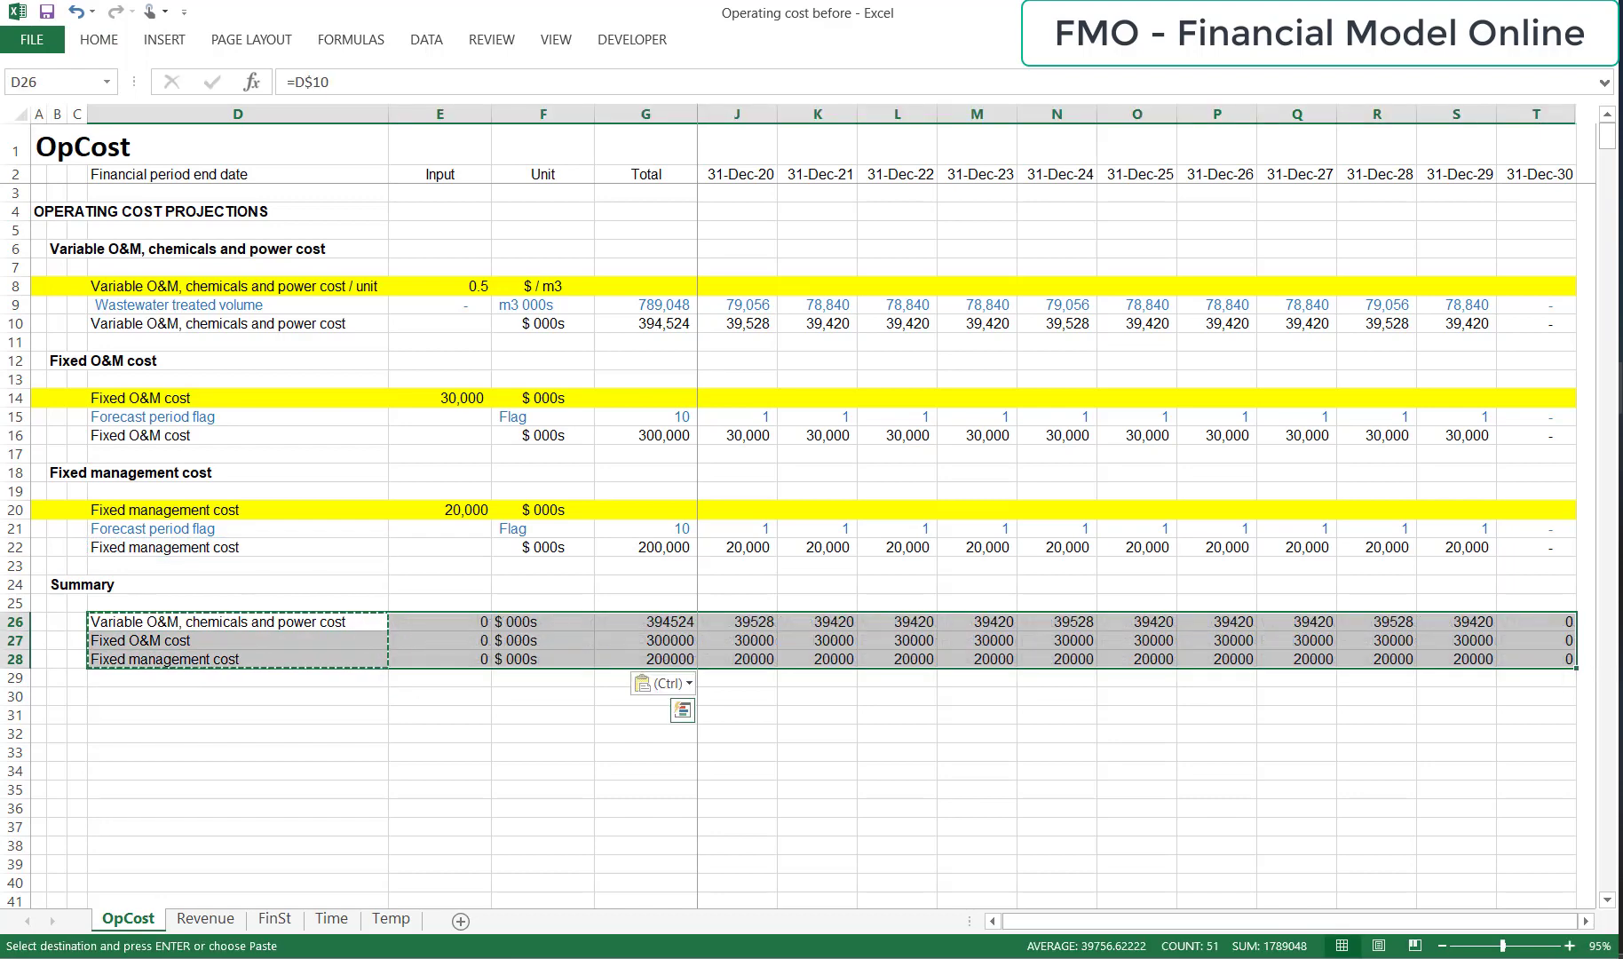
pyautogui.press('Escape')
# Enter the row label "Operating cost" in D29 below the summary lines.
pyautogui.press('Down')
pyautogui.press('Up')
pyautogui.press('Up')
pyautogui.press('Up')
pyautogui.press('Up')
pyautogui.press('Up')
pyautogui.press('Down')
pyautogui.press('Down')
pyautogui.press('Down')
pyautogui.press('Down')
pyautogui.press('Down')
pyautogui.press('Down')
pyautogui.press('Down')
pyautogui.press('Down')
pyautogui.press('Down')
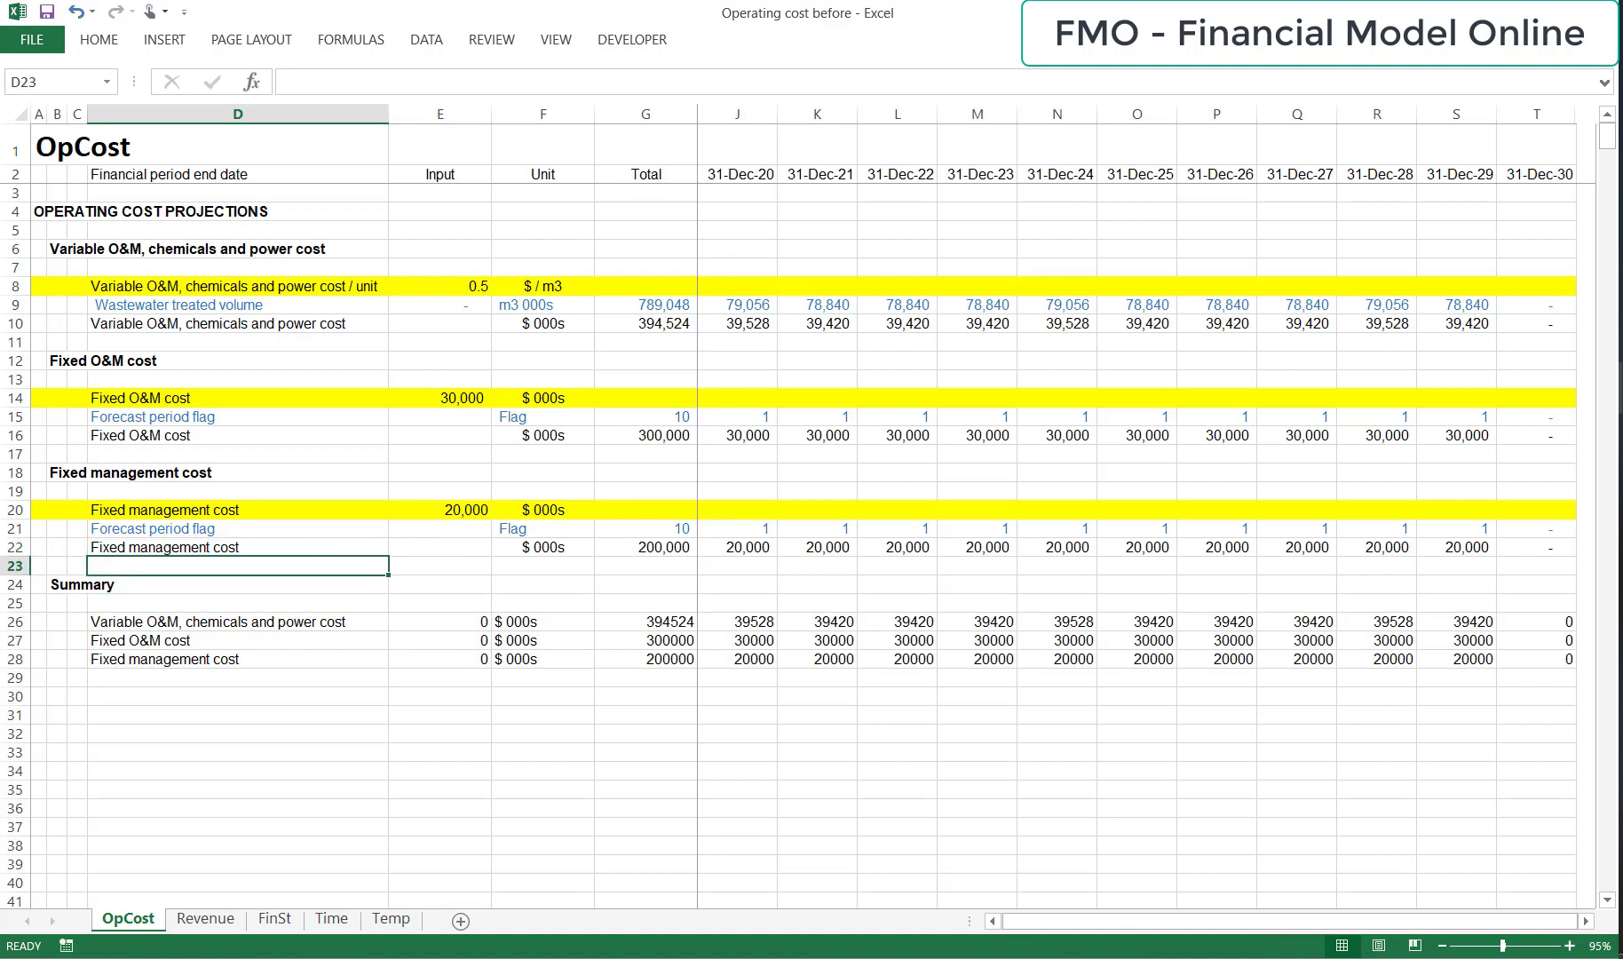
pyautogui.press('Up')
pyautogui.press('Up')
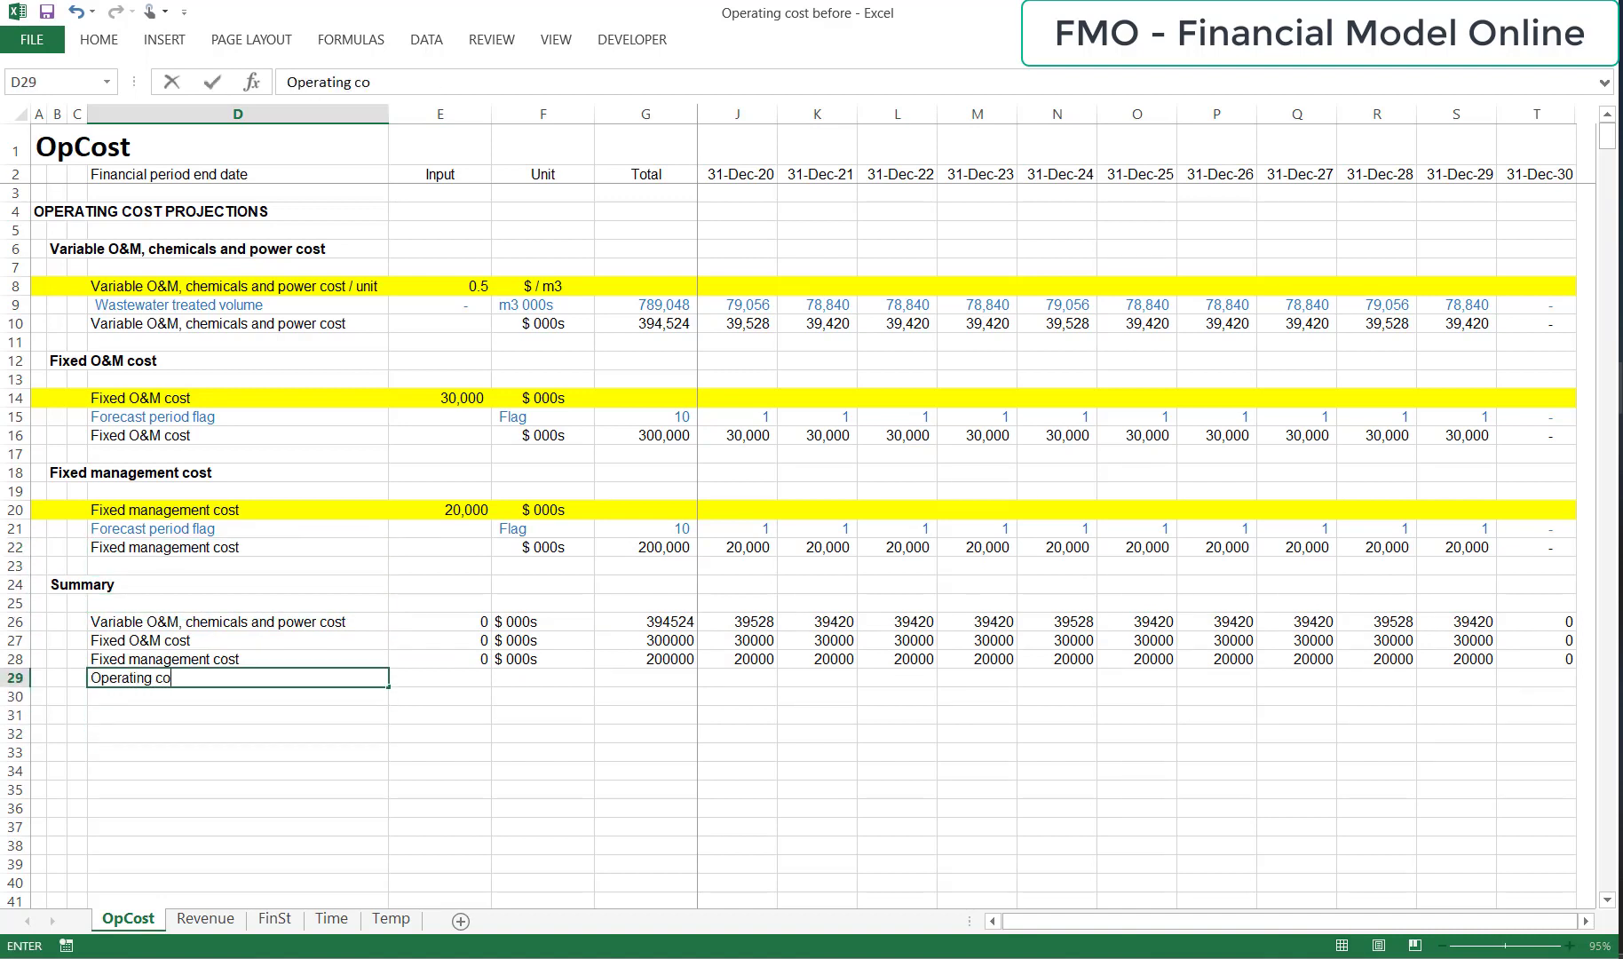
pyautogui.write('Operating cost')
pyautogui.press('Return')
# Sum the three summary cost lines for the first period in I29 with =SUM(I26:I28).
pyautogui.press('Up')
pyautogui.press('Right')
pyautogui.press('Right')
pyautogui.press('Right')
pyautogui.press('Right')
pyautogui.press('Right')
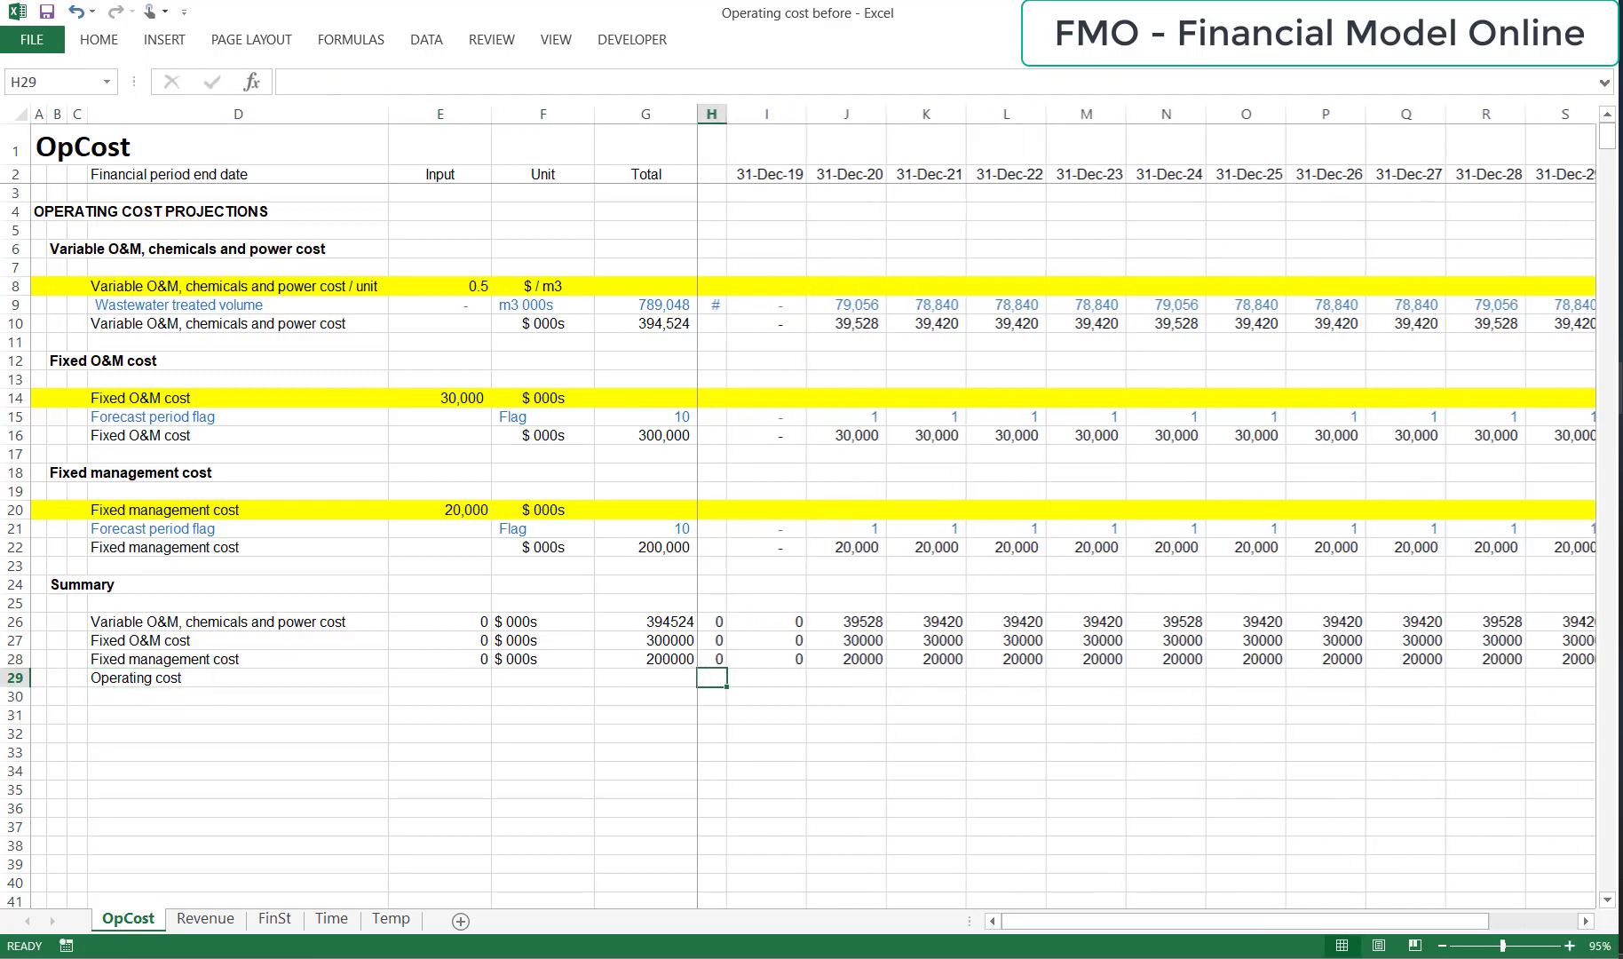
pyautogui.hotkey('alt', '=')
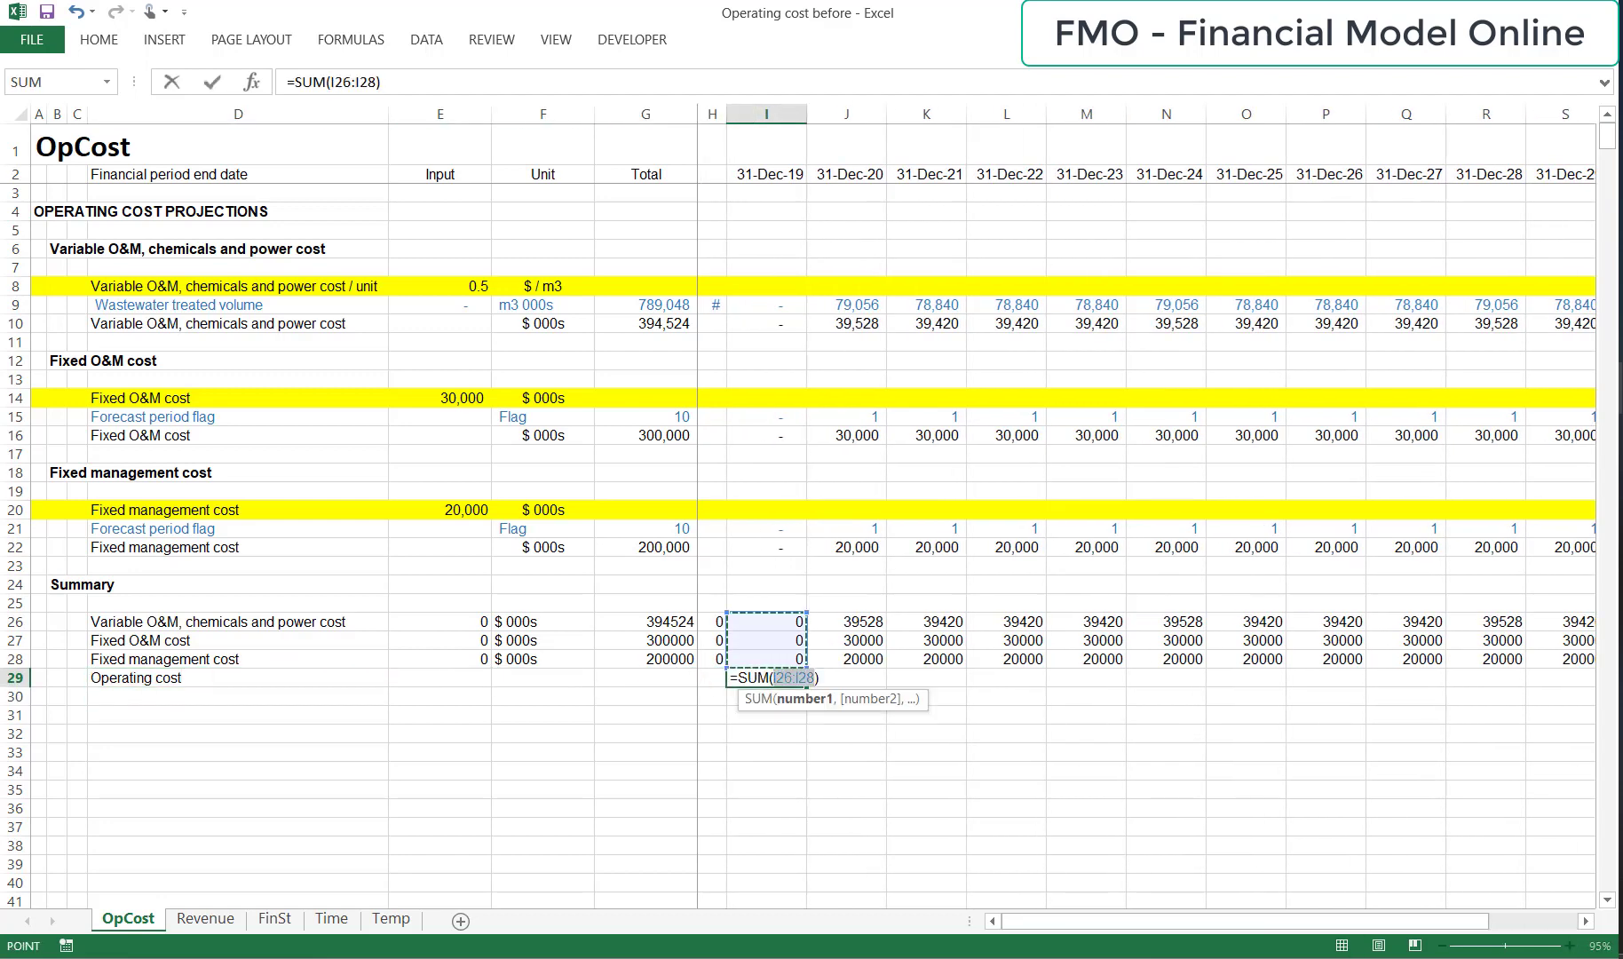
pyautogui.press('Return')
# Copy the operating cost sum from I29 across the row through the last period in T29.
pyautogui.press('Up')
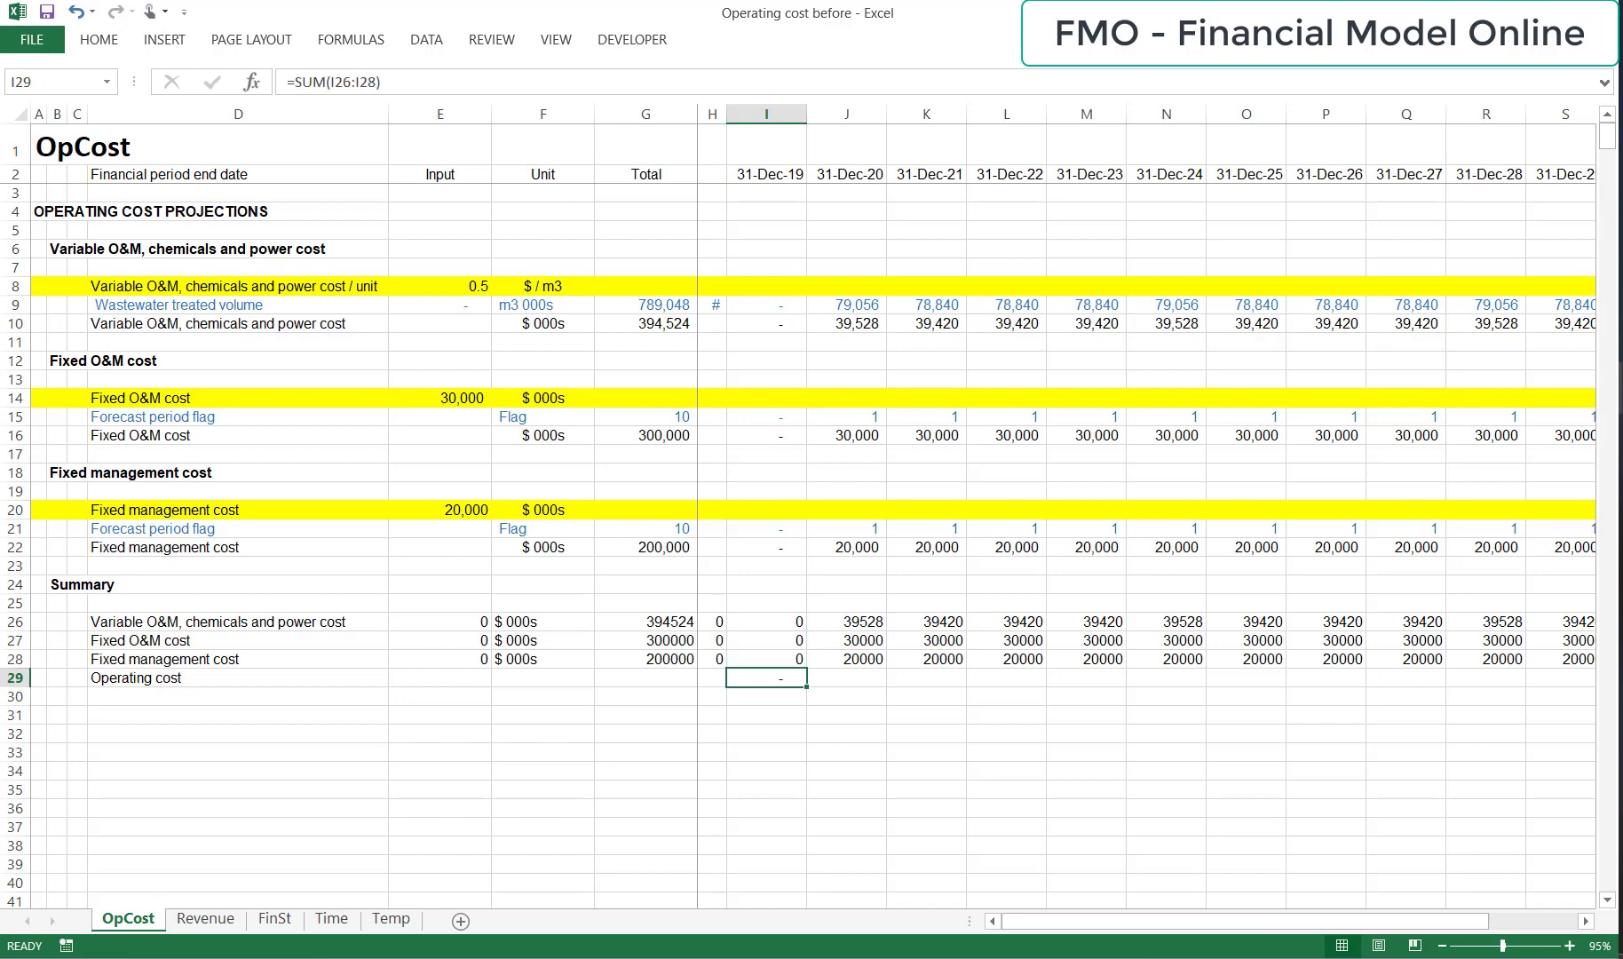
pyautogui.hotkey('ctrl', 'shift', 'Right')
pyautogui.hotkey('ctrl', 'v')
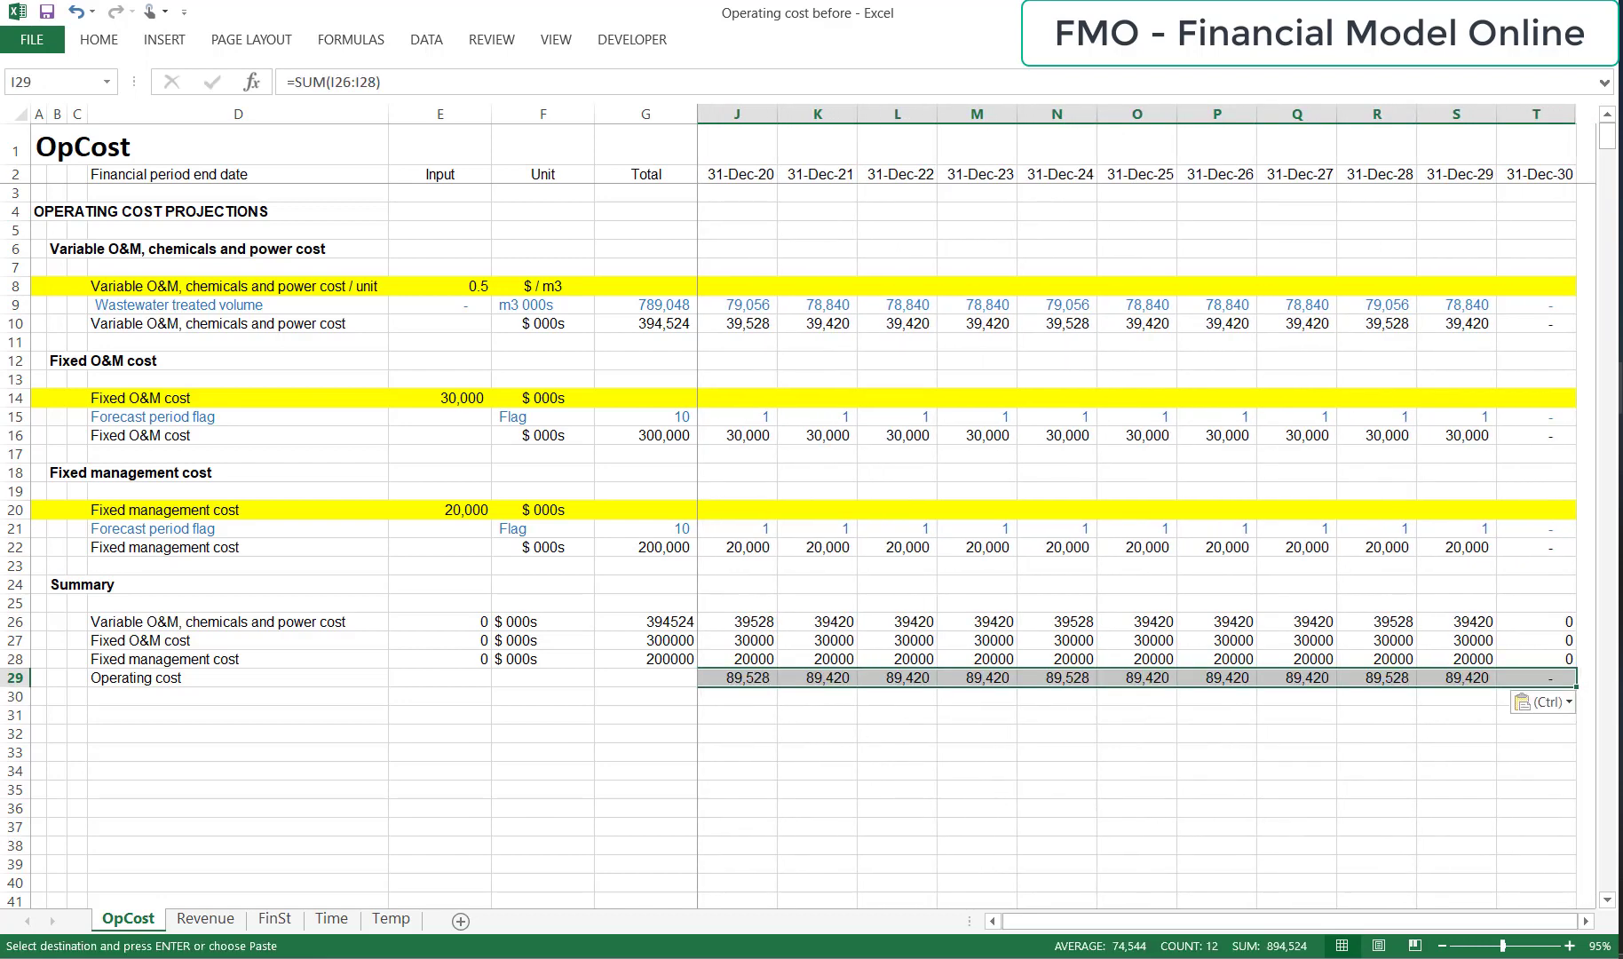
pyautogui.press('Escape')
# Enter the unit "$ 000s" for the operating cost row in F29.
pyautogui.press('Left')
pyautogui.press('Left')
pyautogui.press('Left')
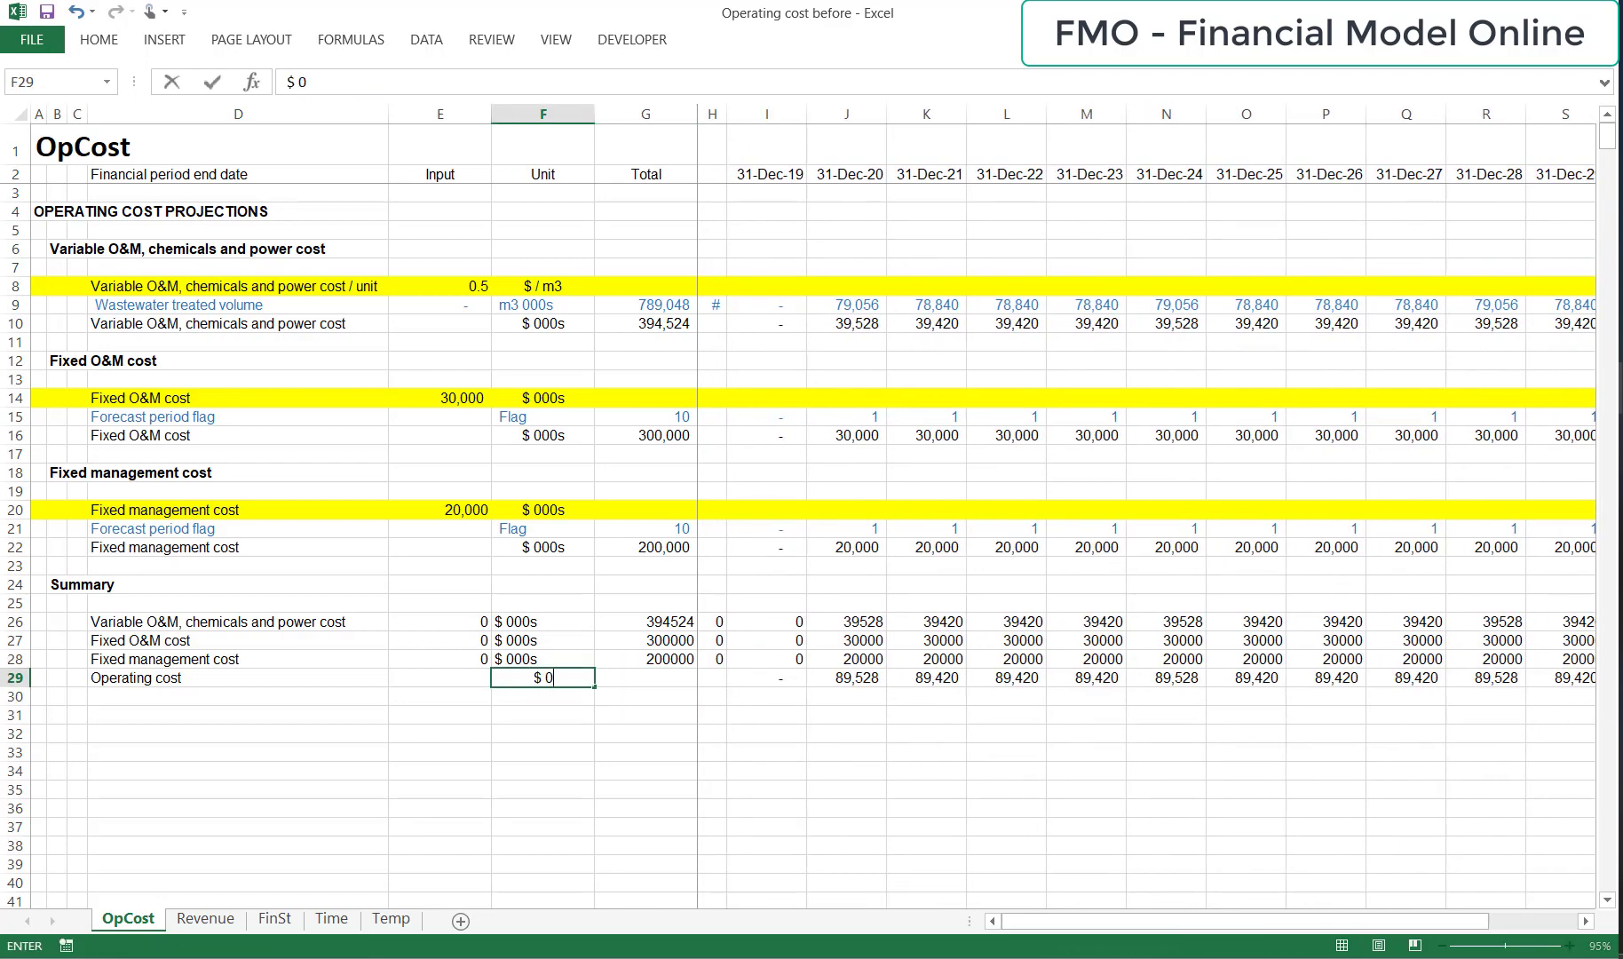
pyautogui.press('Return')
# Total the operating cost row across all periods in G29 with =SUM(I29:T29).
pyautogui.press('Up')
pyautogui.press('Right')
pyautogui.hotkey('alt', '=')
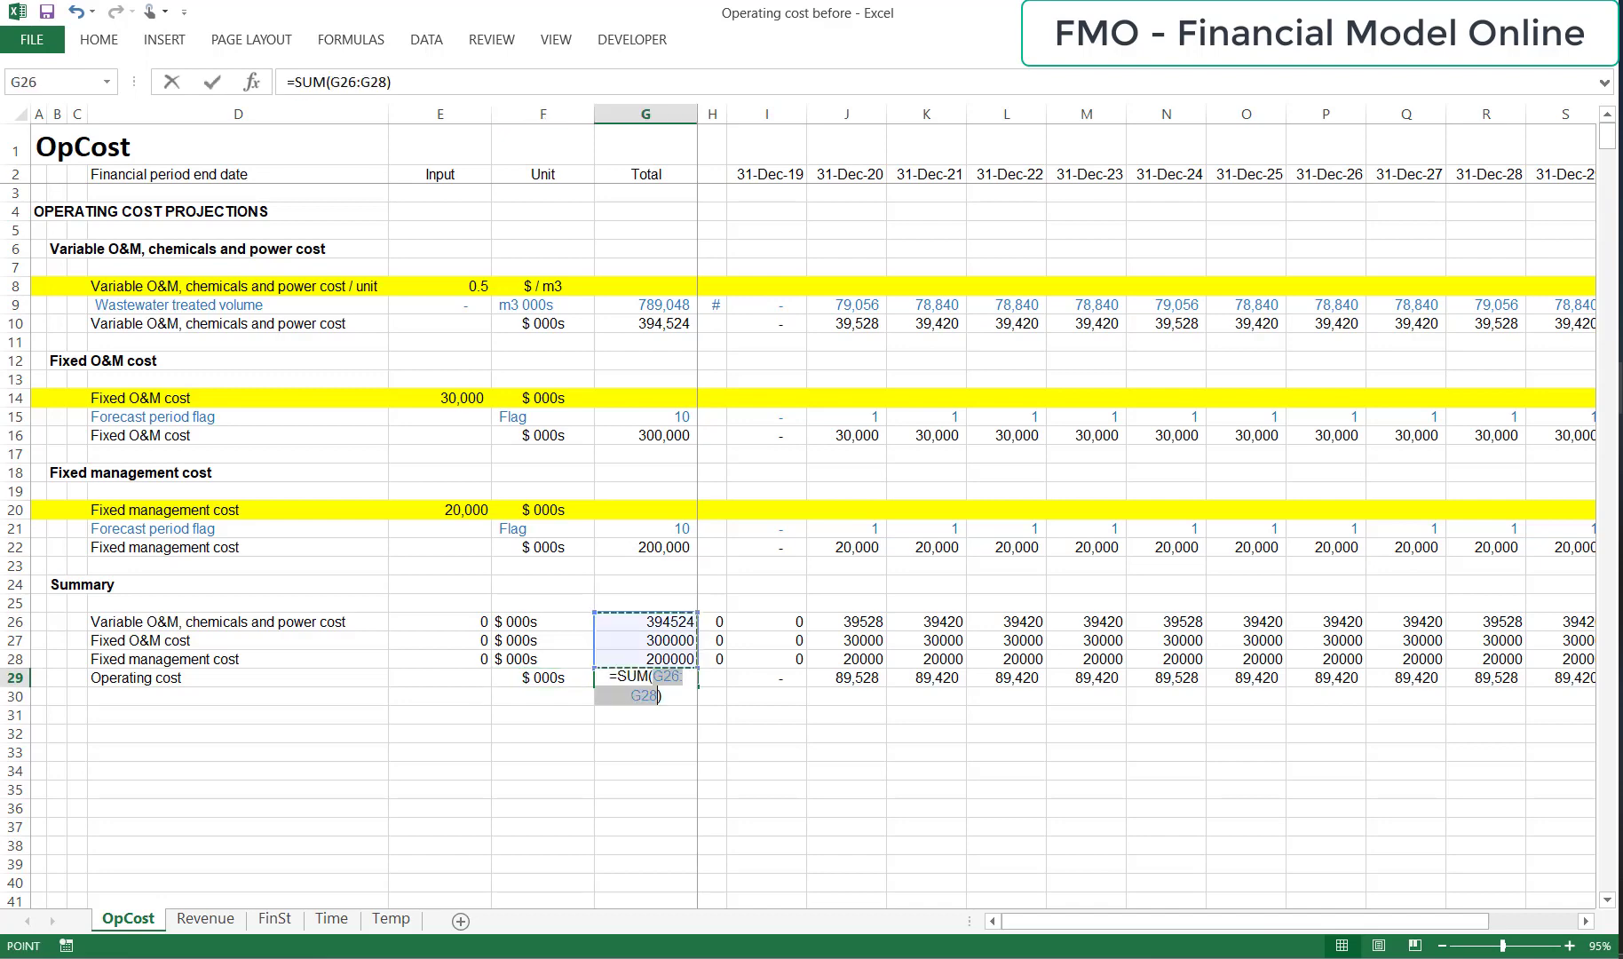
pyautogui.hotkey('ctrl', 'Up')
pyautogui.press('Down')
pyautogui.press('Down')
pyautogui.press('Down')
pyautogui.press('Right')
pyautogui.press('Right')
pyautogui.hotkey('ctrl', 'shift', 'Right')
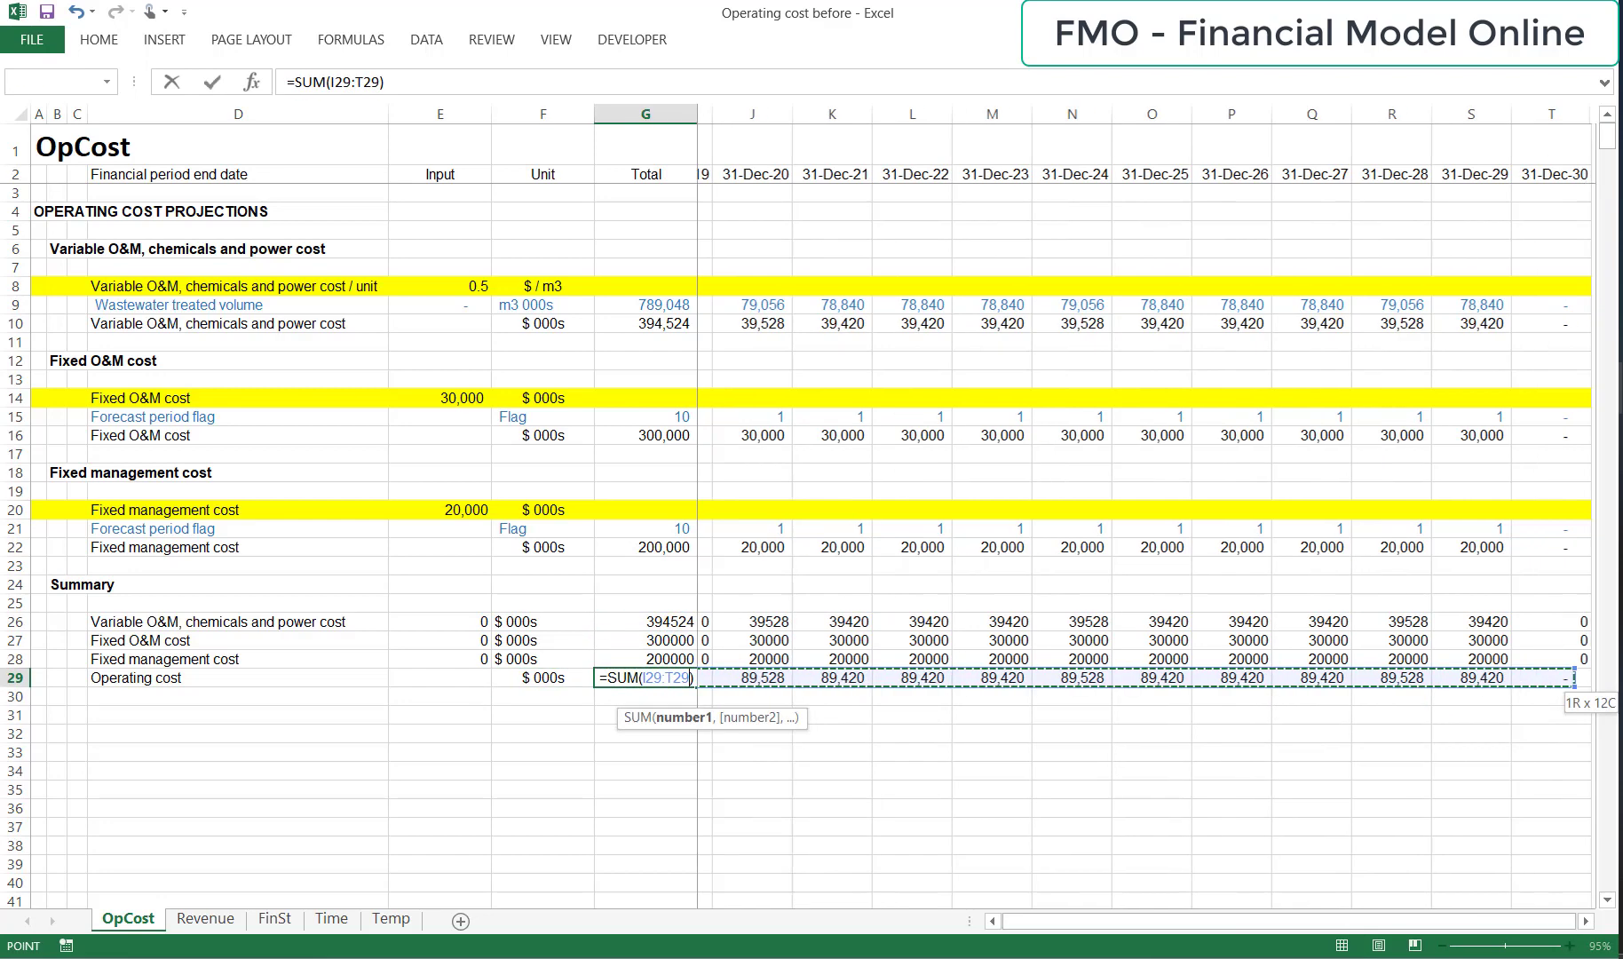
pyautogui.press('Return')
pyautogui.press('Up')
# Add a top border along the whole Operating cost row 29.
pyautogui.hotkey('ctrl', 'Left')
pyautogui.hotkey('ctrl', 'Left')
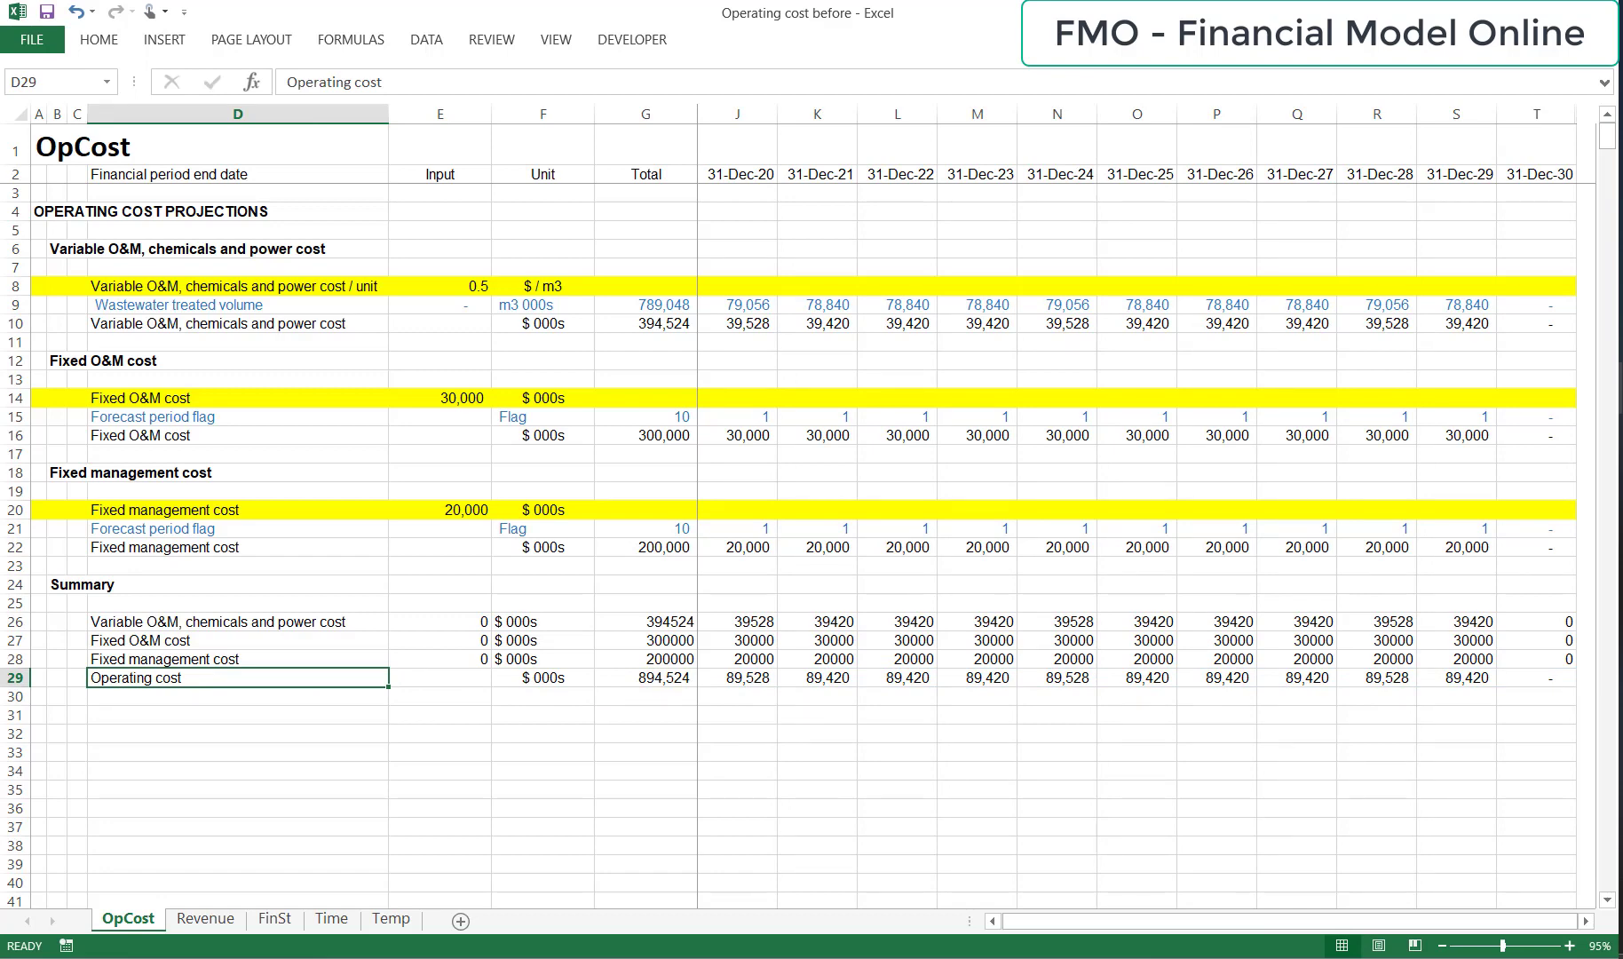
pyautogui.hotkey('shift', 'space')
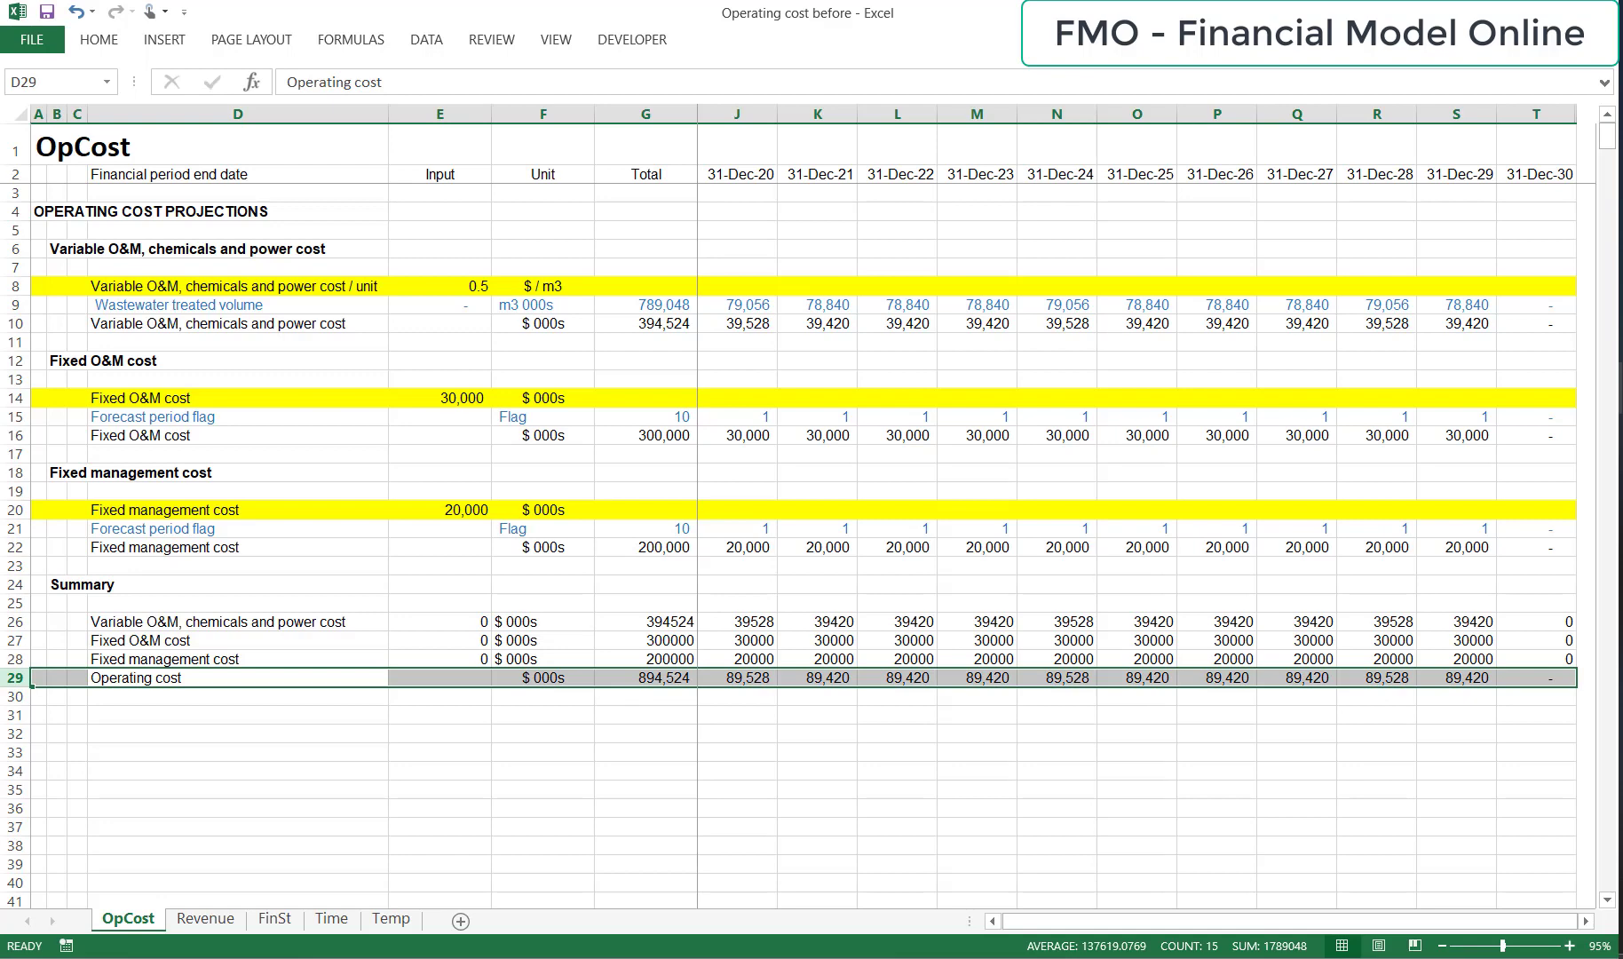
pyautogui.press('alt')
pyautogui.press('h')
pyautogui.press('b')
pyautogui.press('p')
pyautogui.press('Down')
pyautogui.press('Up')
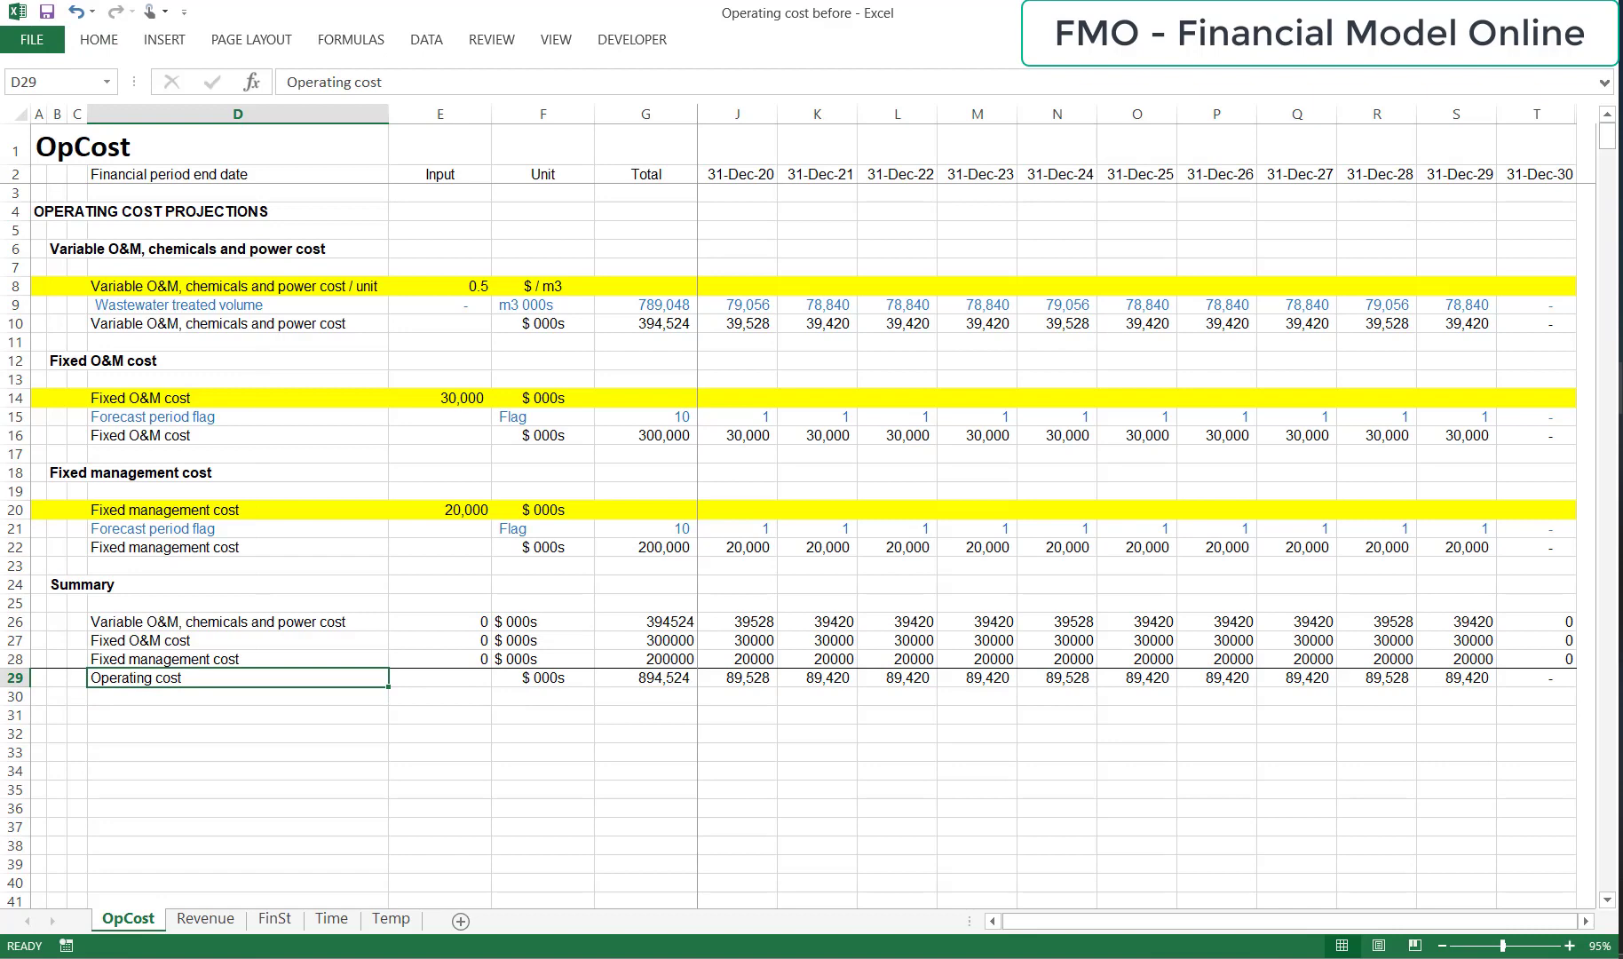
# Apply the formatting of the Fixed management cost row 22 to summary rows 26 to 28, pasting formats only.
pyautogui.press('Up')
pyautogui.press('Up')
pyautogui.press('Up')
pyautogui.press('Up')
pyautogui.press('Up')
pyautogui.press('Up')
pyautogui.press('Up')
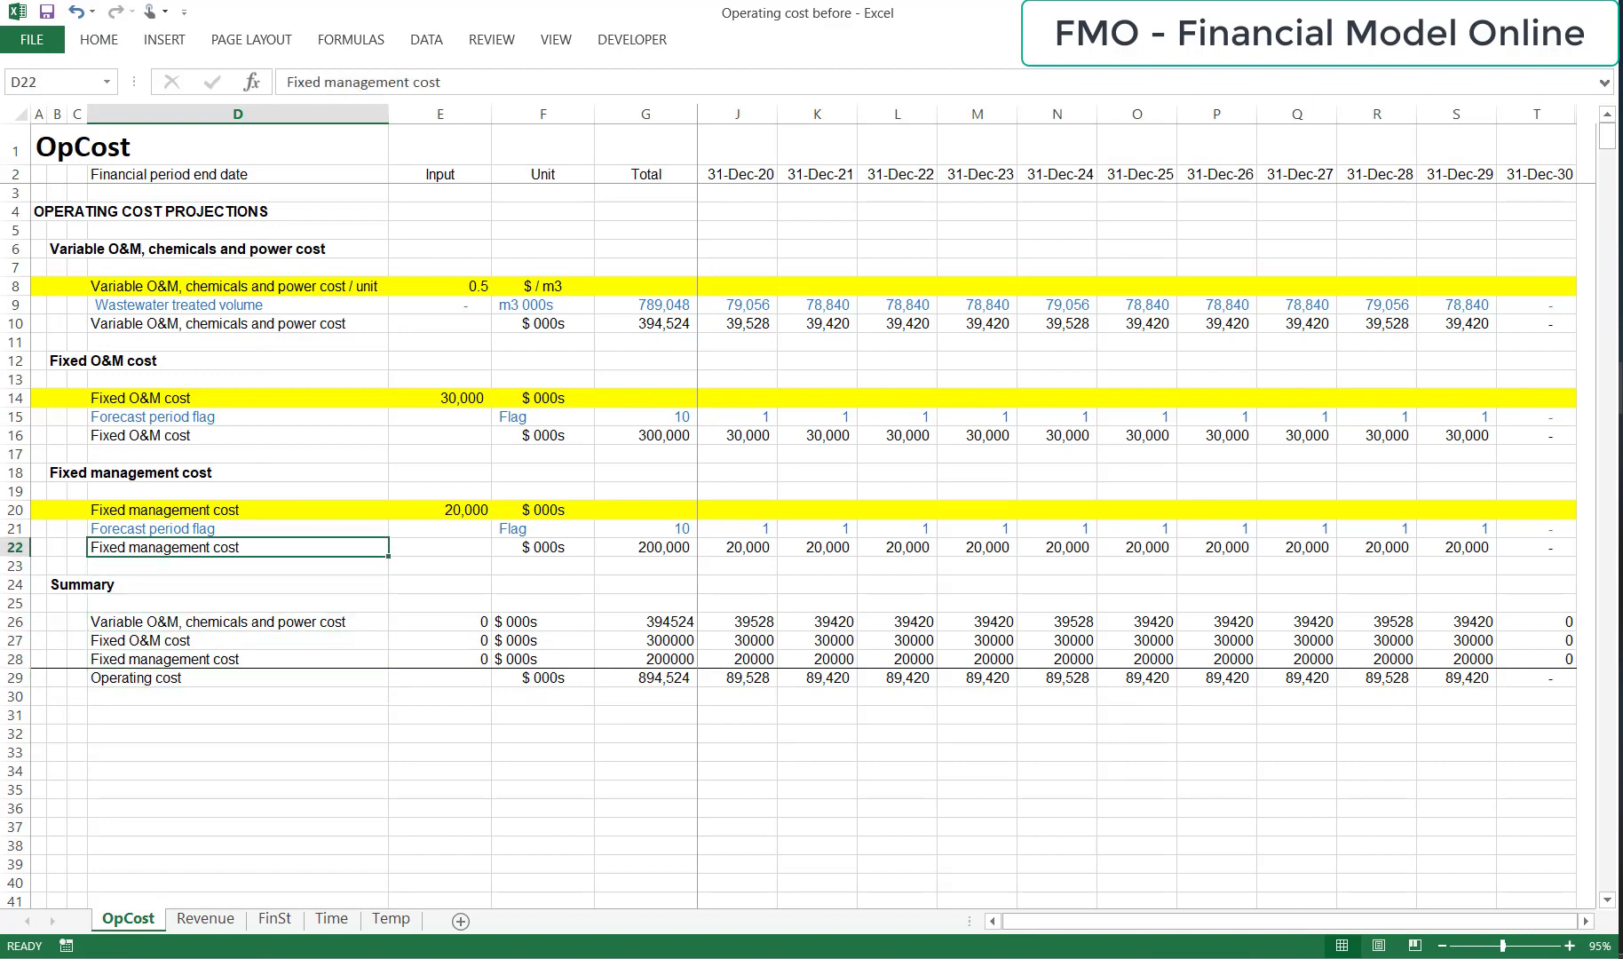
pyautogui.hotkey('shift', 'space')
pyautogui.hotkey('ctrl', 'c')
pyautogui.press('Down')
pyautogui.press('Down')
pyautogui.press('Down')
pyautogui.press('Down')
pyautogui.press('Down')
pyautogui.press('Up')
pyautogui.hotkey('shift', 'space')
pyautogui.hotkey('shift', 'Down')
pyautogui.hotkey('shift', 'Down')
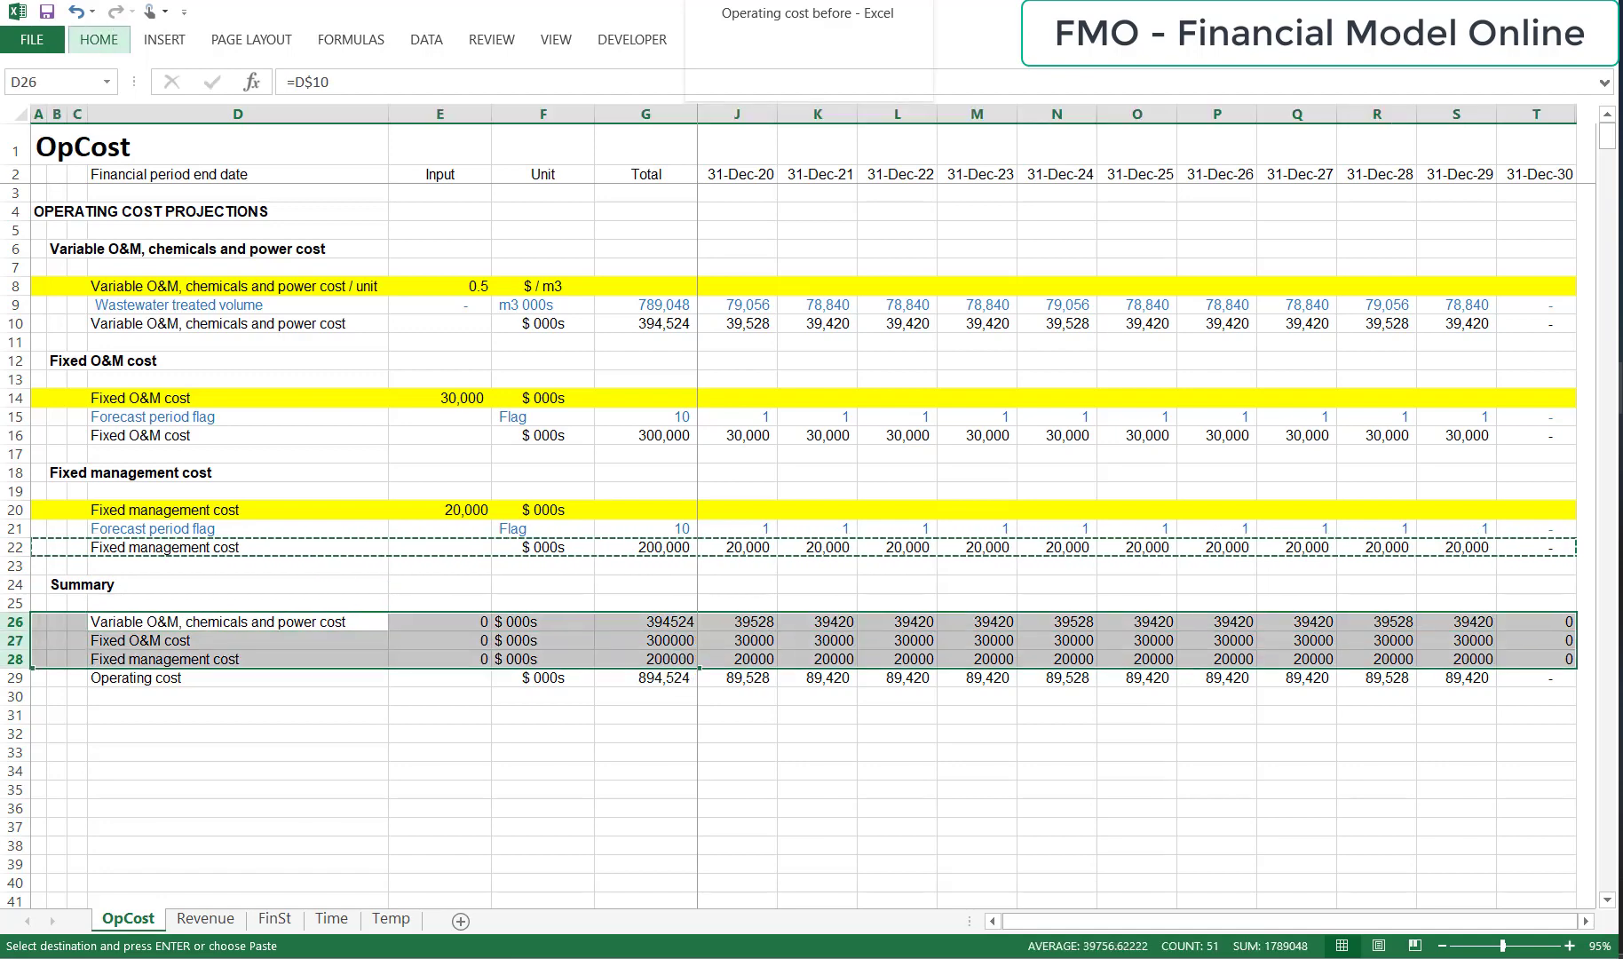
pyautogui.hotkey('ctrl', 'alt', 'v')
pyautogui.press('v')
pyautogui.press('t')
pyautogui.press('Return')
# Clear the unneeded linked values from E26:E28 and the contents of the whole spacer column H.
pyautogui.press('Right')
pyautogui.hotkey('shift', 'Down')
pyautogui.hotkey('shift', 'Down')
pyautogui.press('Delete')
pyautogui.press('Right')
pyautogui.press('Right')
pyautogui.press('Right')
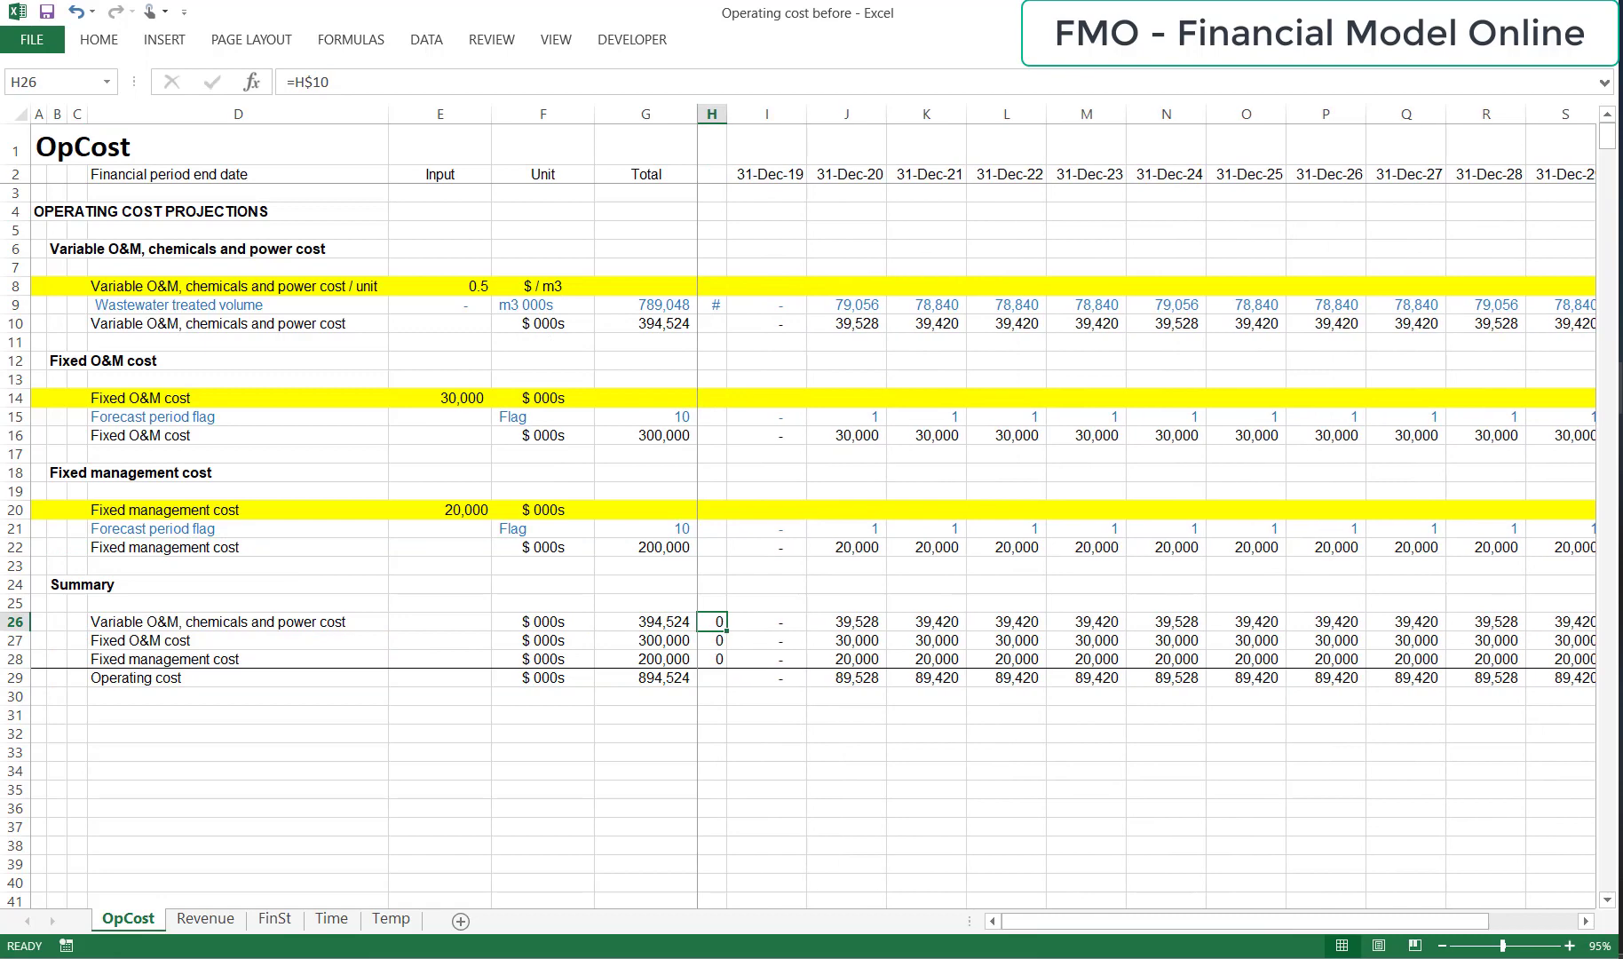
pyautogui.hotkey('ctrl', 'space')
pyautogui.press('Left')
pyautogui.press('Left')
pyautogui.press('Left')
pyautogui.press('Left')
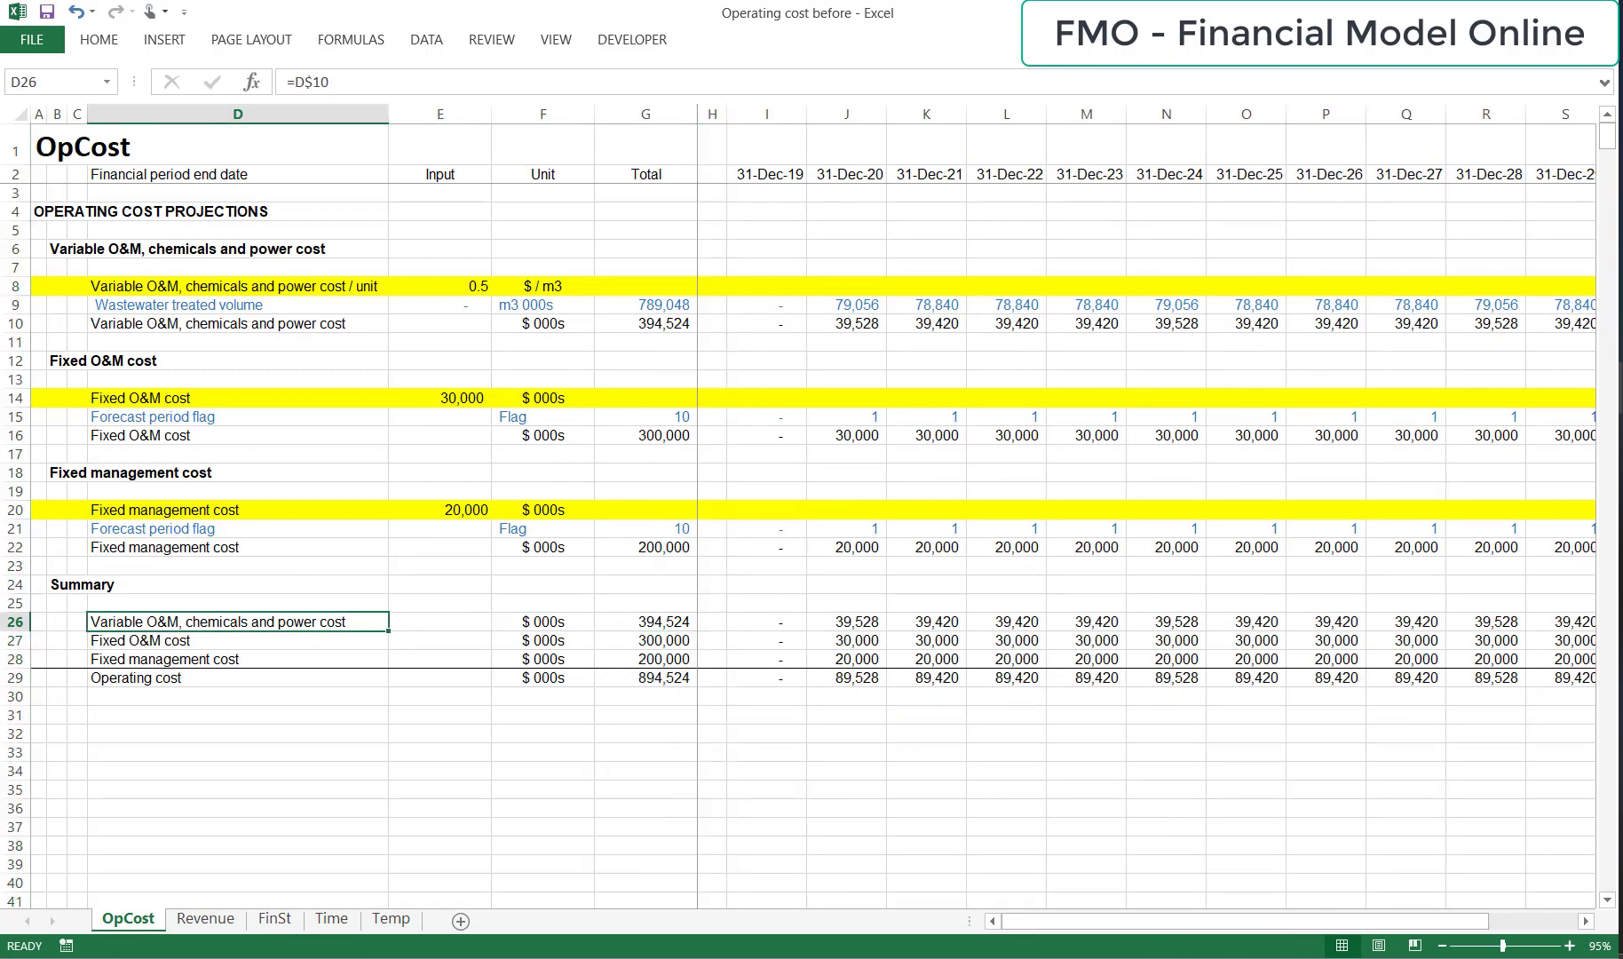
pyautogui.hotkey('shift', 'space')
pyautogui.hotkey('ctrl', 'c')
pyautogui.press('Up')
pyautogui.press('Up')
pyautogui.press('Up')
pyautogui.press('Up')
pyautogui.press('Up')
pyautogui.press('Up')
pyautogui.press('Up')
pyautogui.press('Up')
pyautogui.press('Up')
pyautogui.press('Up')
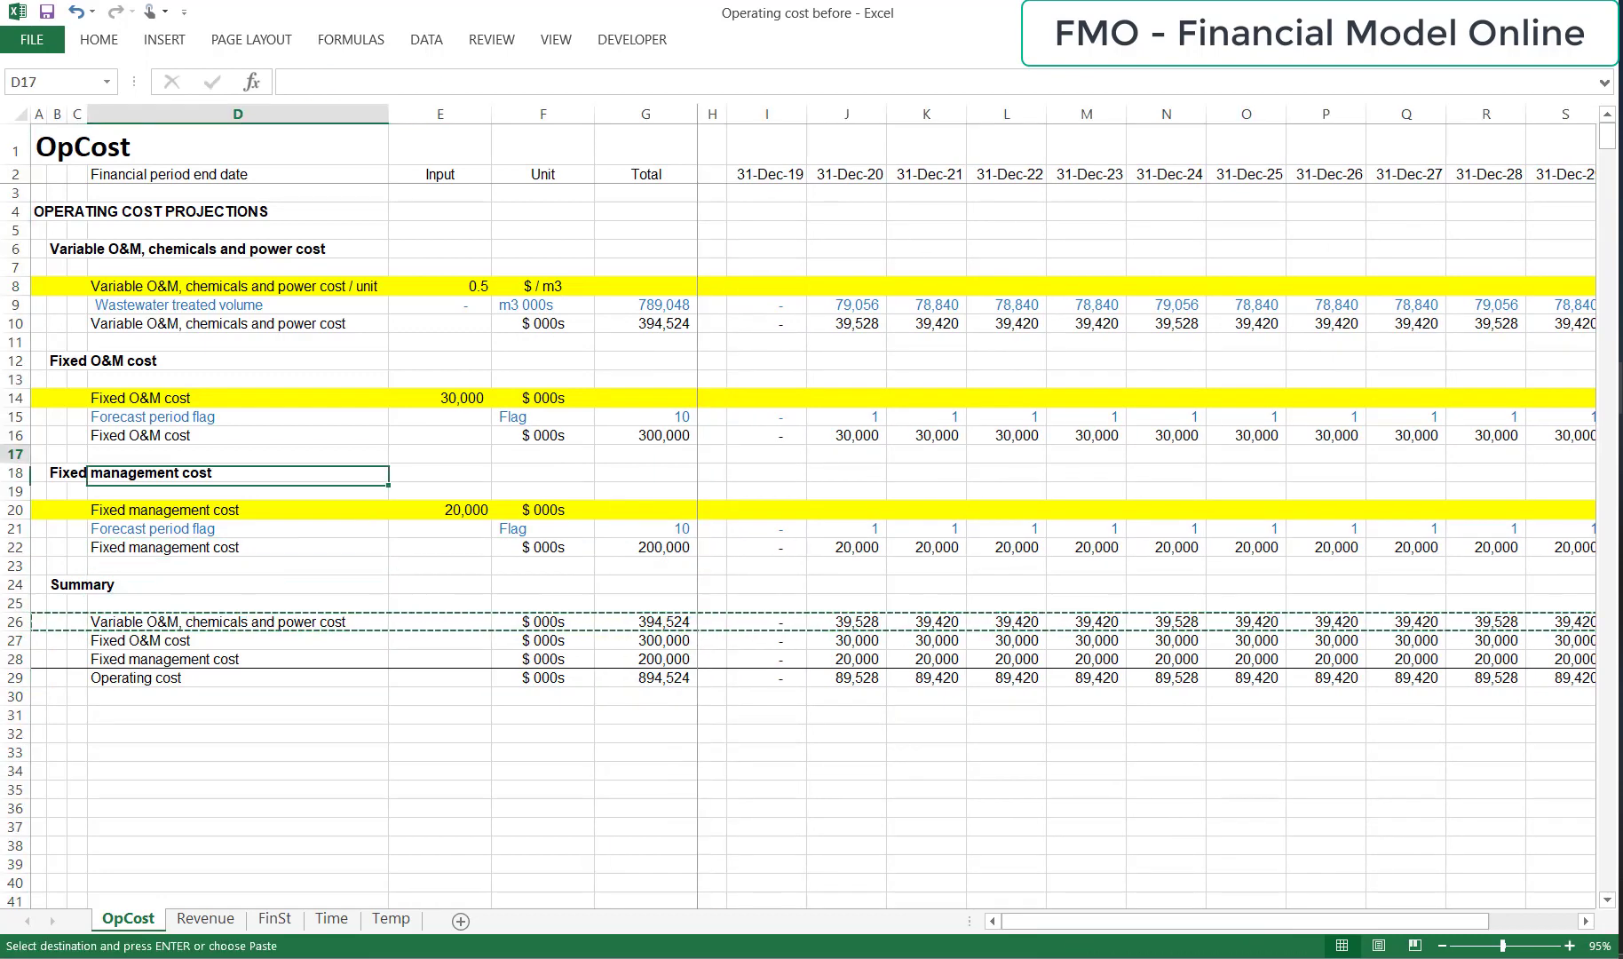
pyautogui.press('Up')
pyautogui.press('Up')
pyautogui.press('Up')
pyautogui.press('Up')
pyautogui.press('Up')
pyautogui.press('Up')
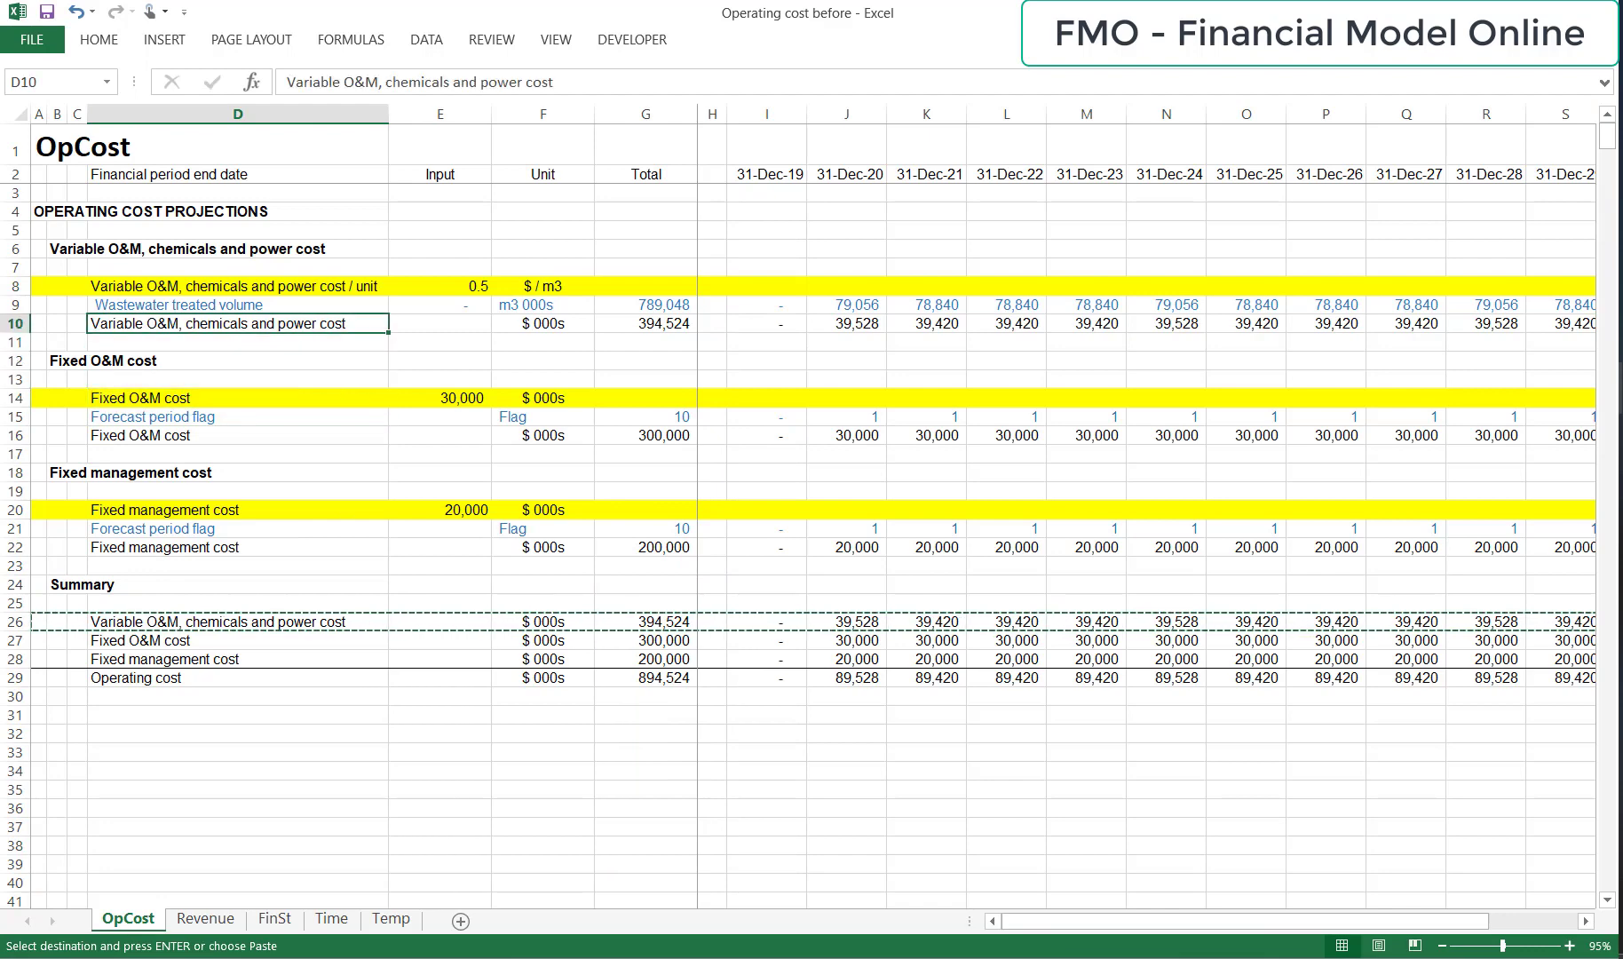
pyautogui.press('Escape')
# Apply the formatting of the Revenue sheet's Forecast period flag row 11 to the OpCost Wastewater treated volume row 9, pasting formats only.
pyautogui.press('Up')
pyautogui.hotkey('ctrl', 'pagedown')
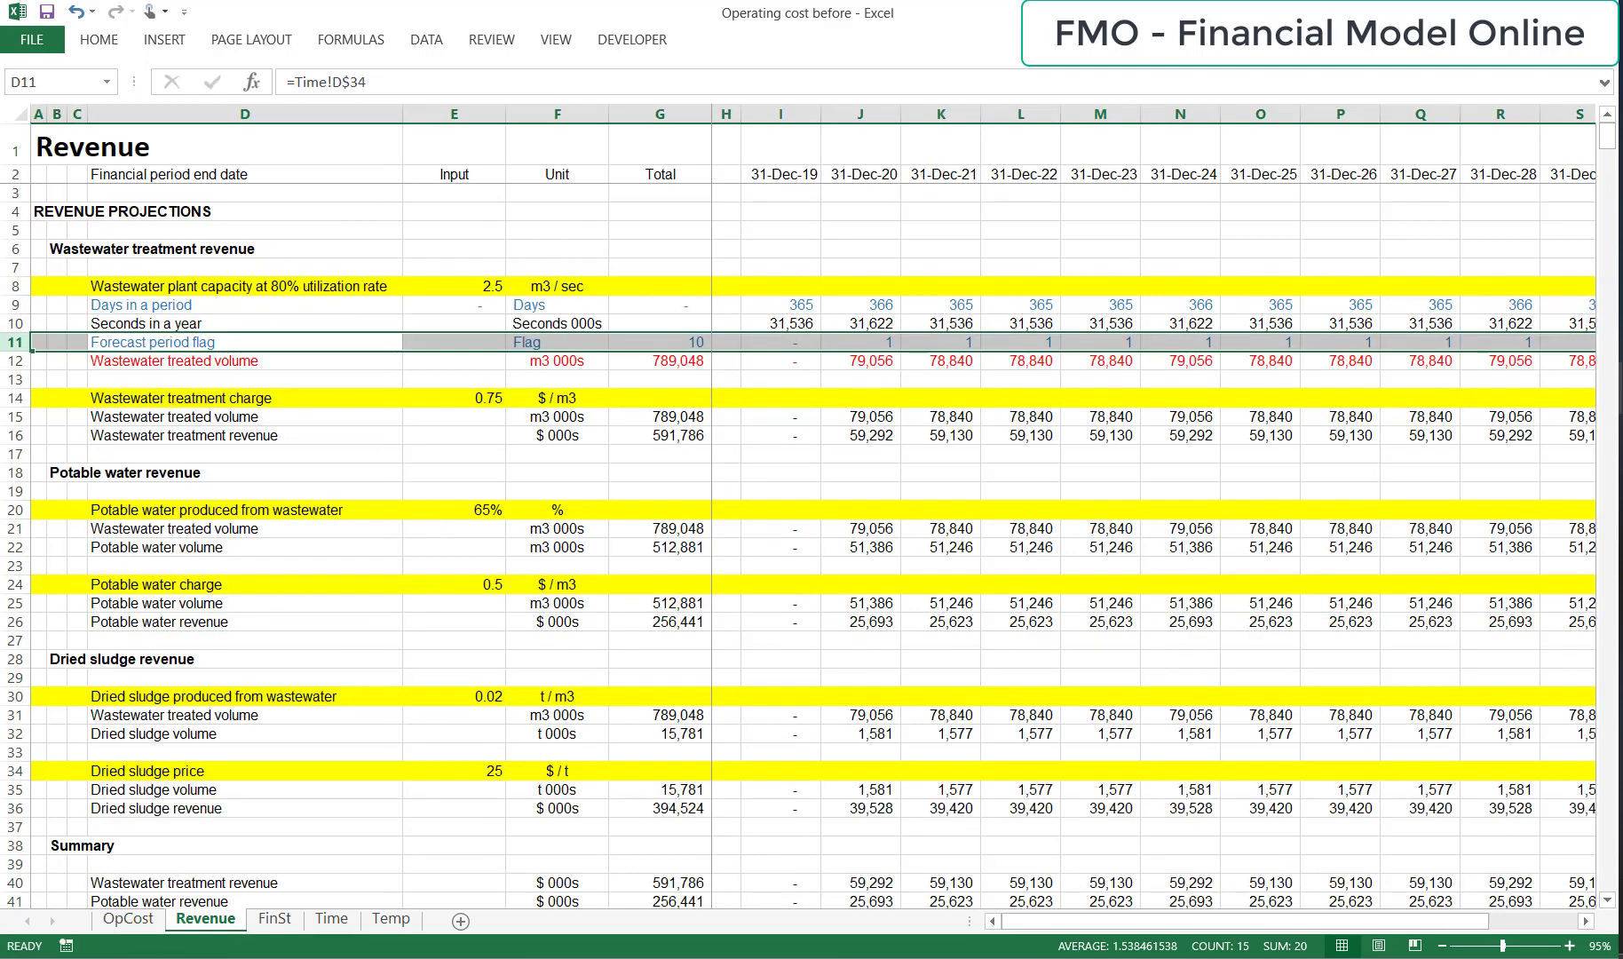
pyautogui.hotkey('ctrl', 'c')
pyautogui.hotkey('ctrl', 'pageup')
pyautogui.press('Left')
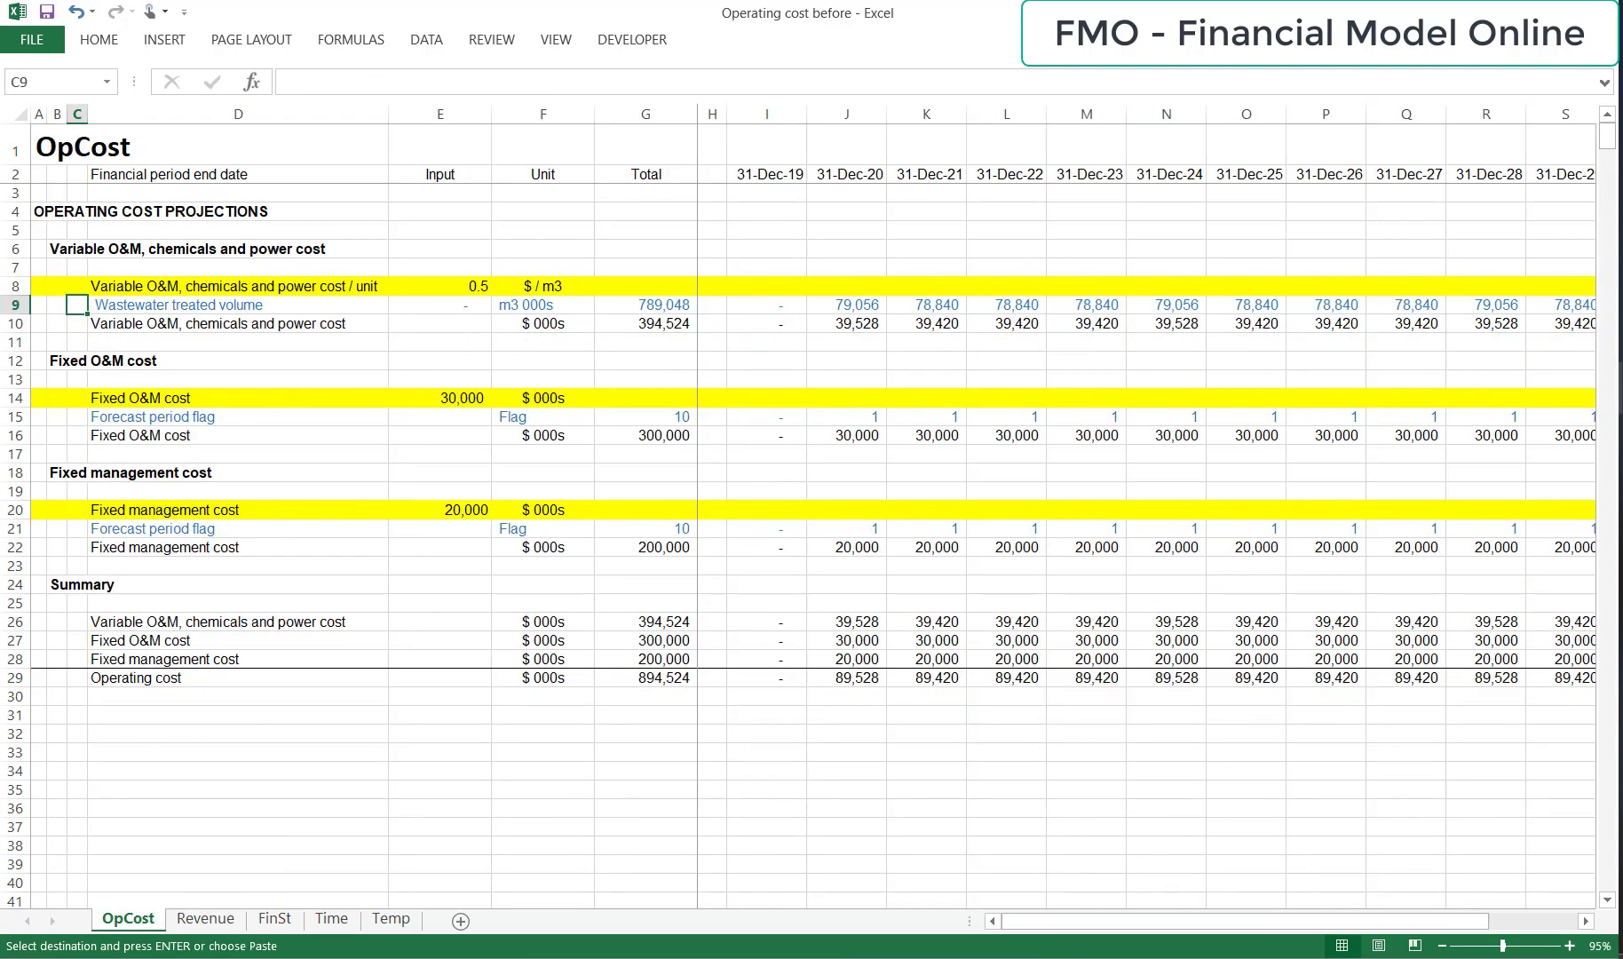
pyautogui.hotkey('shift', 'space')
pyautogui.hotkey('ctrl', 'alt', 'v')
pyautogui.press('v')
pyautogui.press('t')
pyautogui.press('Return')
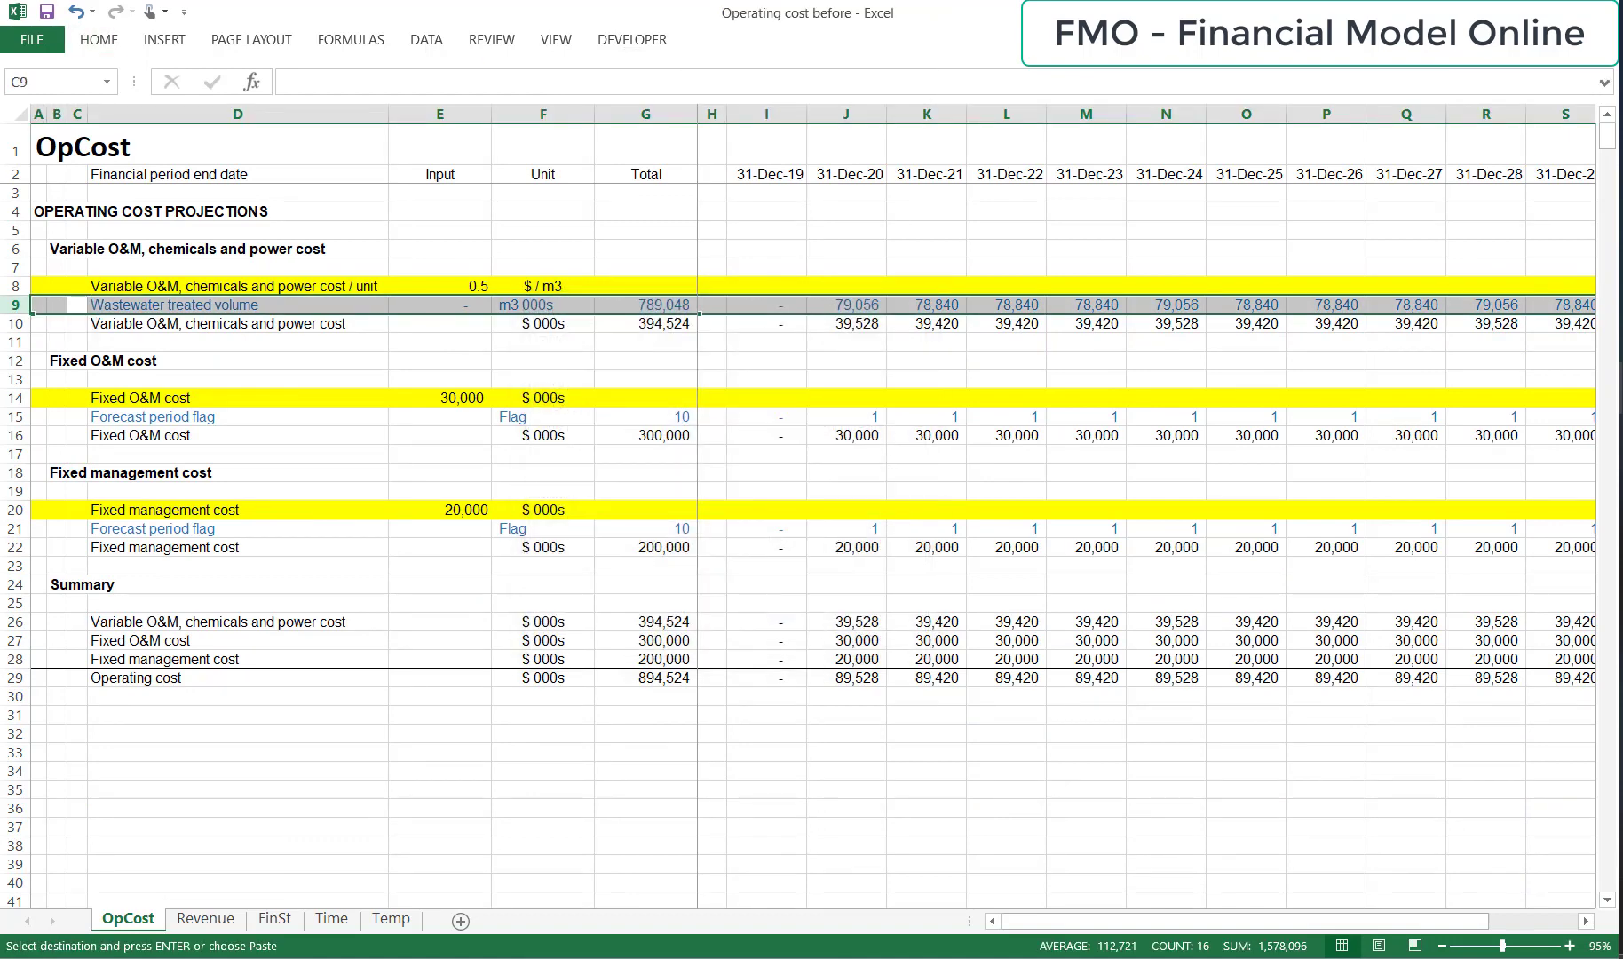
# Paste only the formats of row 9 onto the Fixed O&M section's Forecast period flag row 15.
pyautogui.hotkey('ctrl', 'c')
pyautogui.press('Down')
pyautogui.press('Down')
pyautogui.press('Down')
pyautogui.press('Down')
pyautogui.press('Down')
pyautogui.press('Down')
pyautogui.hotkey('shift', 'space')
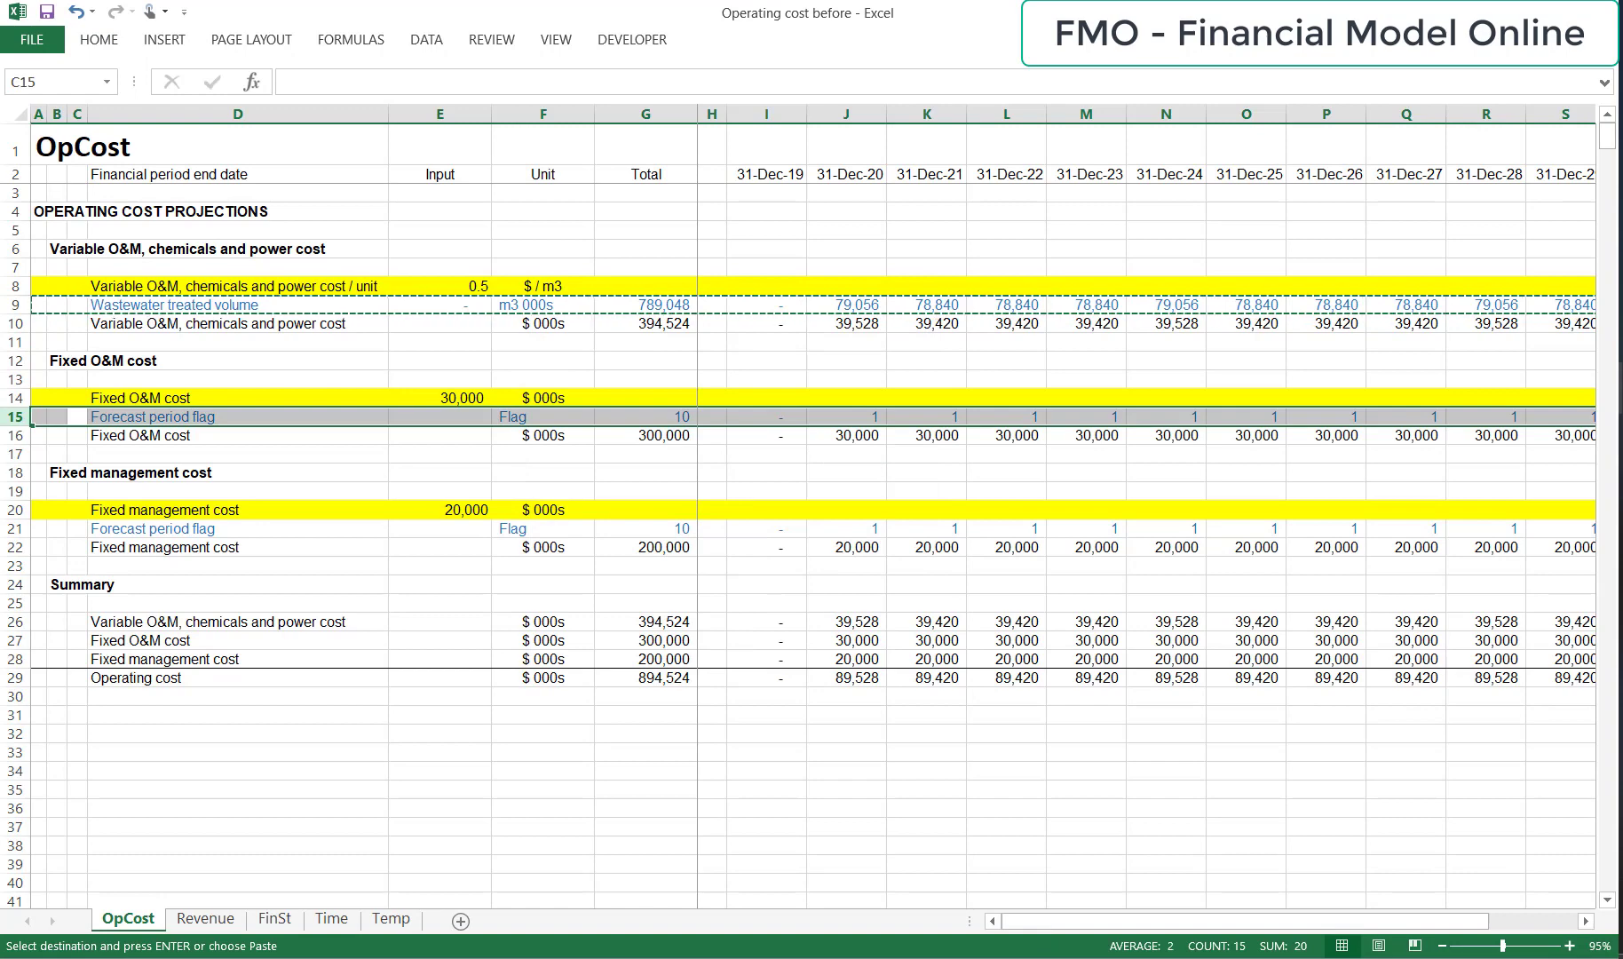
pyautogui.hotkey('ctrl', 'alt', 'v')
pyautogui.press('t')
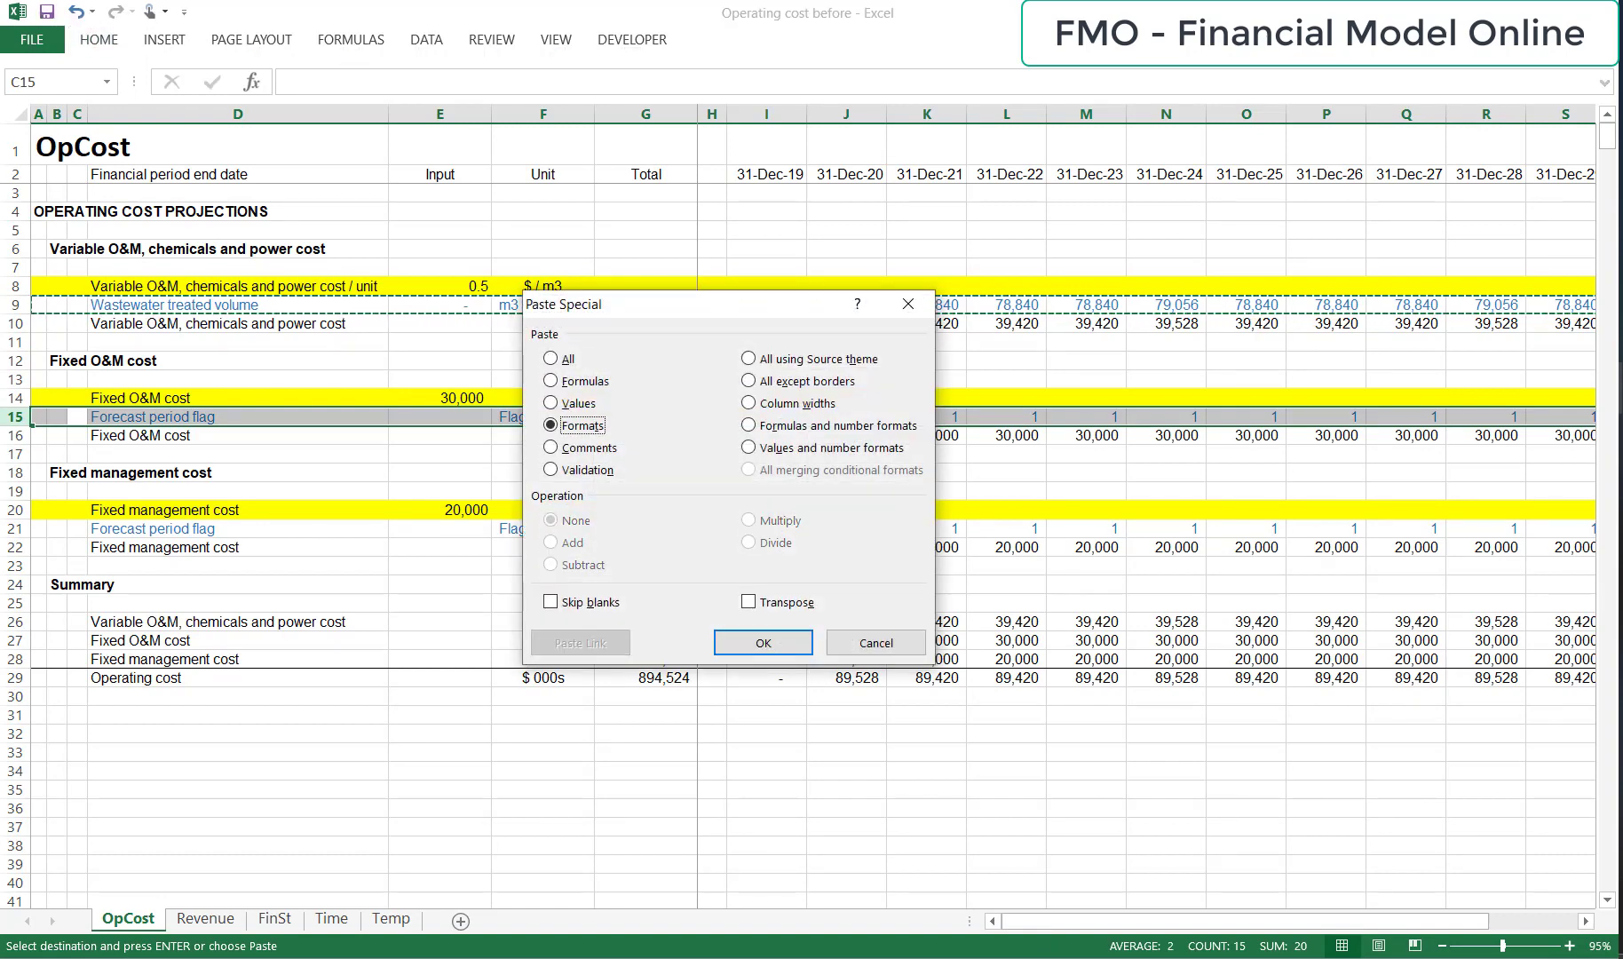
pyautogui.press('Return')
pyautogui.press('Escape')
# Enter the destination note "P&L" in E29 beside the Operating cost label.
pyautogui.press('Down')
pyautogui.press('Down')
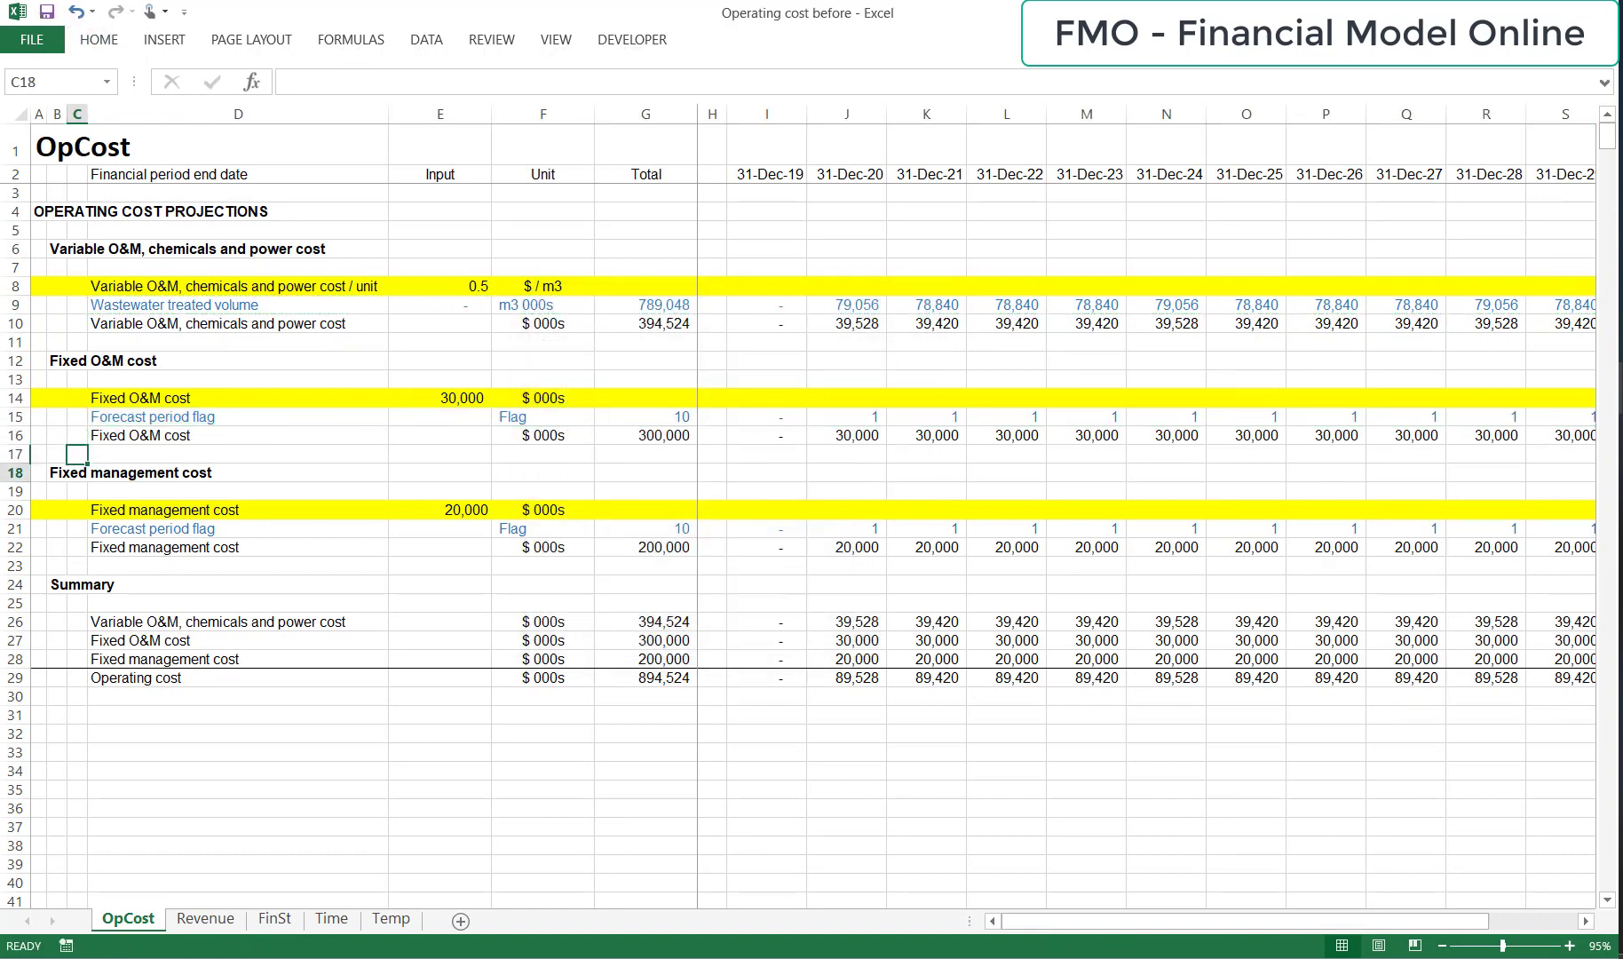
pyautogui.press('Right')
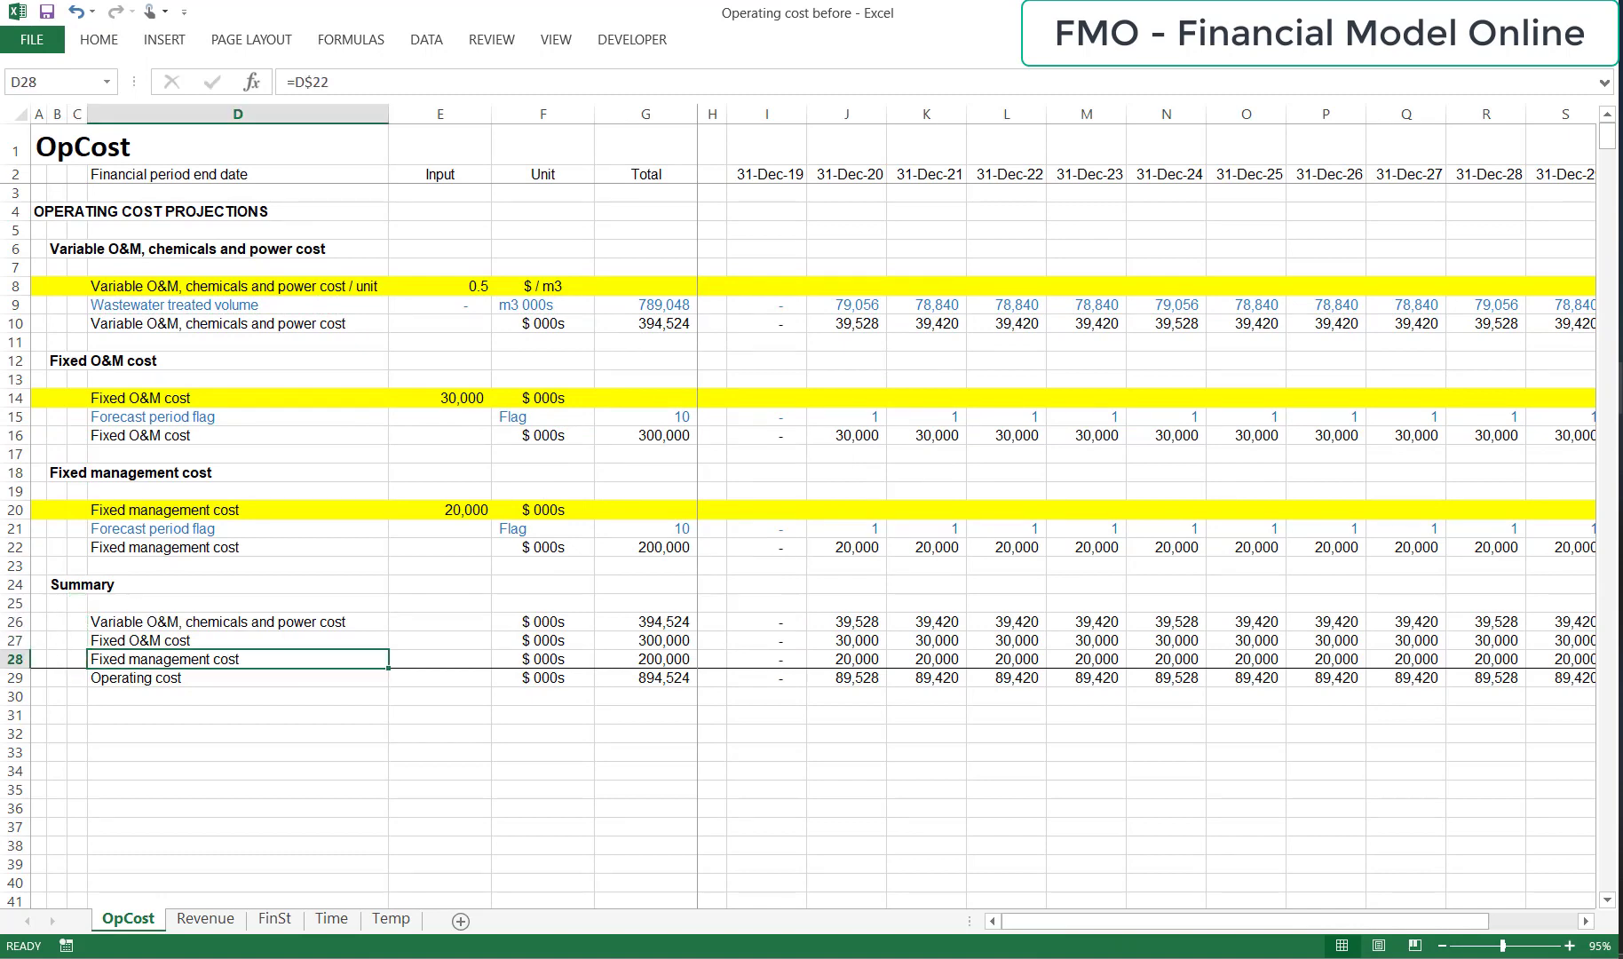
pyautogui.press('Down')
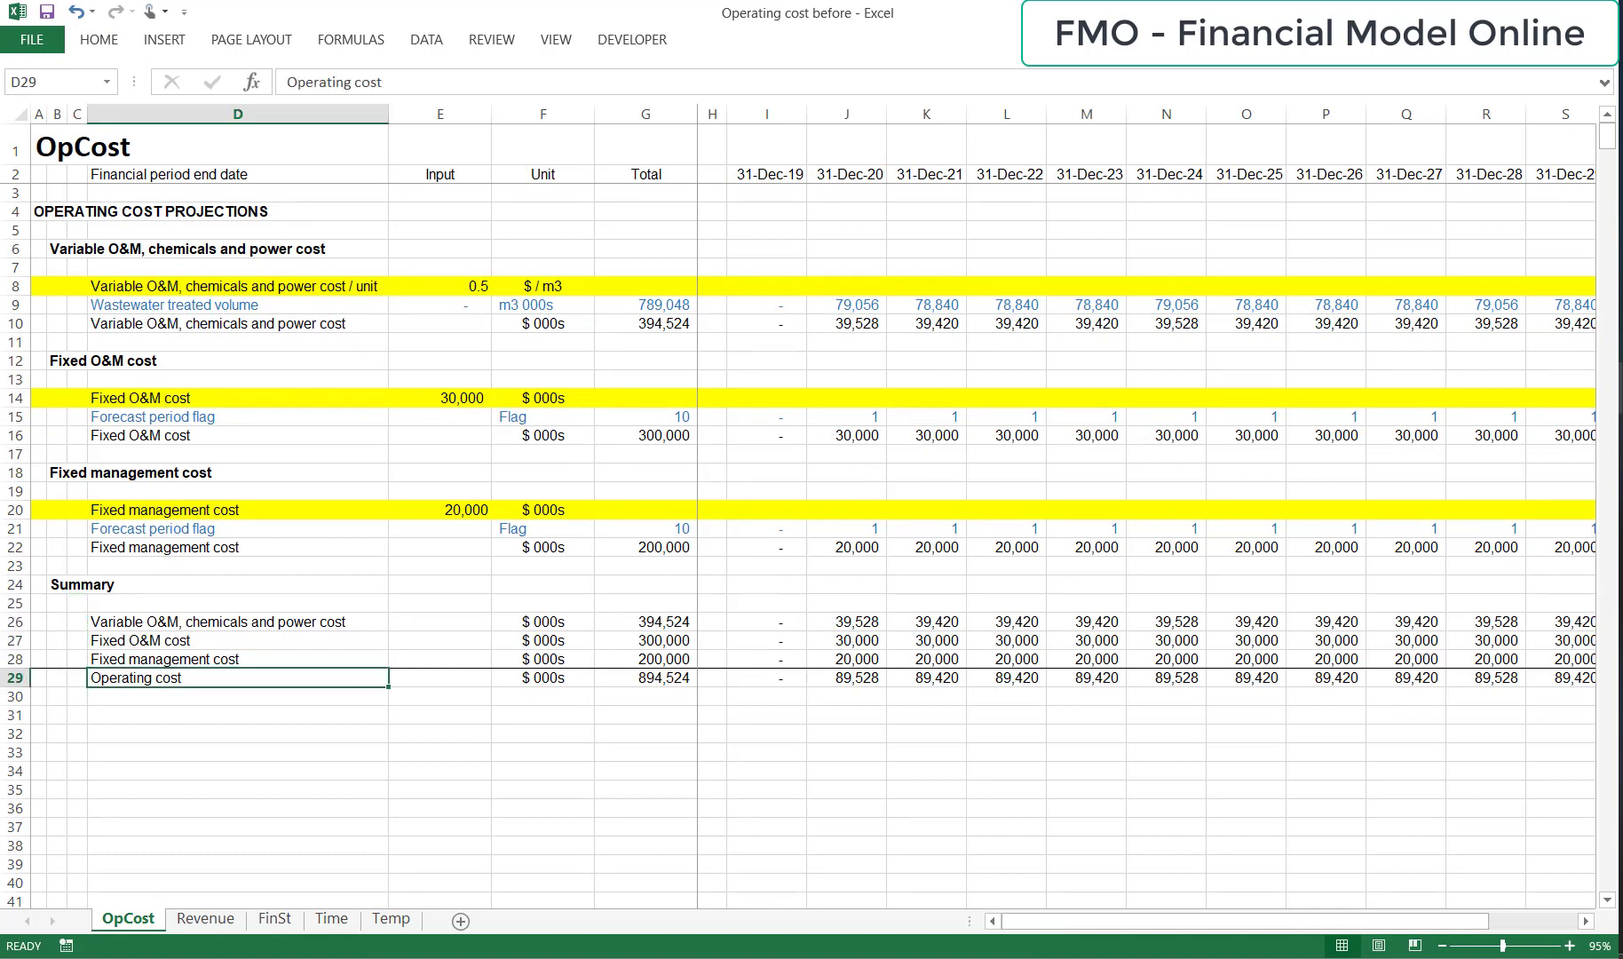
pyautogui.press('Right')
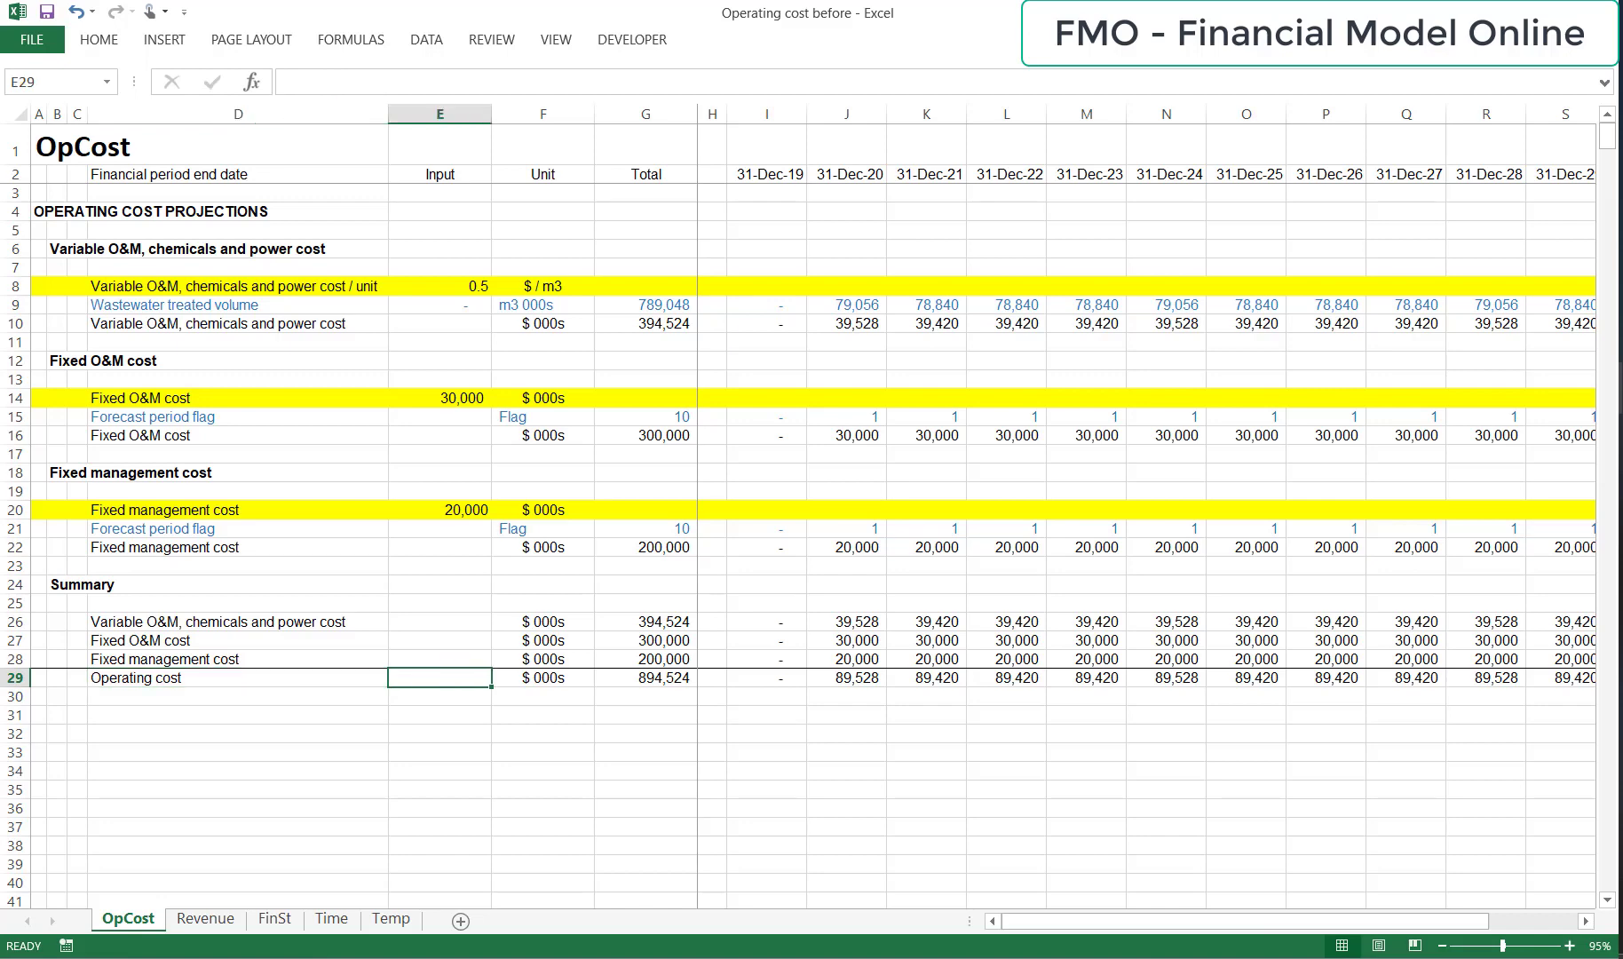
pyautogui.press('Return')
# Enter the note "P&L" in E43 of the Revenue sheet beside the Operating revenue label.
pyautogui.hotkey('ctrl', 'pagedown')
pyautogui.press('Down')
pyautogui.press('Down')
pyautogui.press('Down')
pyautogui.press('Down')
pyautogui.press('Down')
pyautogui.press('Down')
pyautogui.press('Down')
pyautogui.press('Down')
pyautogui.press('Down')
pyautogui.press('Down')
pyautogui.press('Down')
pyautogui.press('Down')
pyautogui.press('Down')
pyautogui.press('Down')
pyautogui.press('Down')
pyautogui.press('Down')
pyautogui.press('Down')
pyautogui.press('Down')
pyautogui.press('Down')
pyautogui.press('Down')
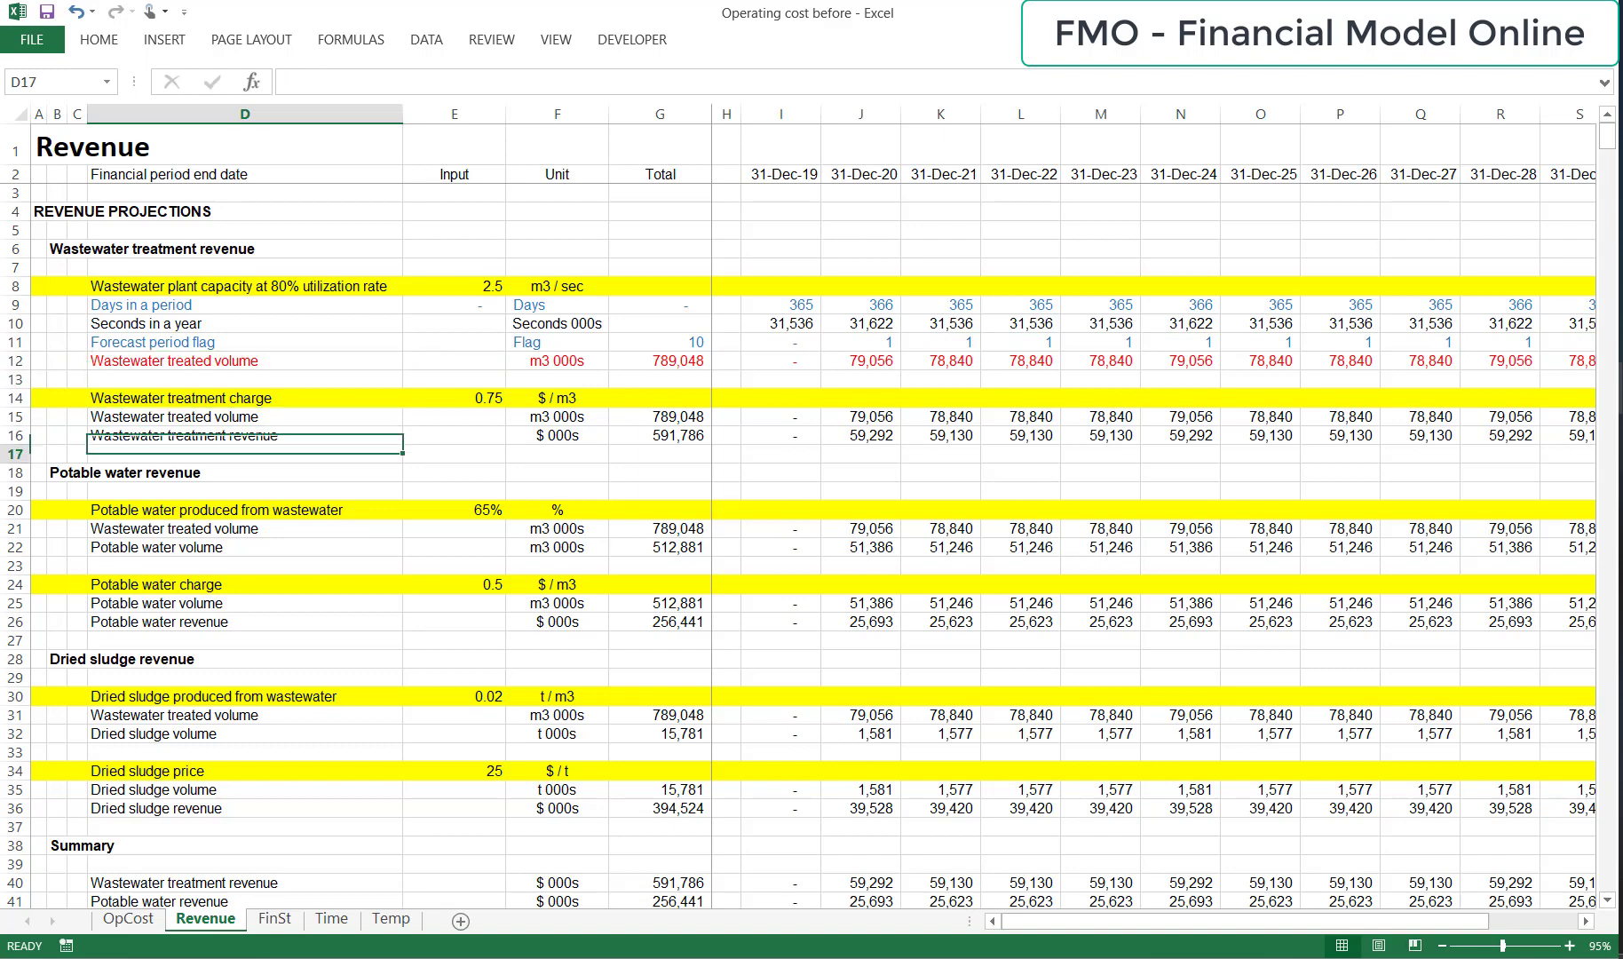
pyautogui.press('Up')
pyautogui.press('Up')
pyautogui.press('Up')
pyautogui.press('Up')
pyautogui.press('Up')
pyautogui.press('Up')
pyautogui.press('Up')
pyautogui.press('Up')
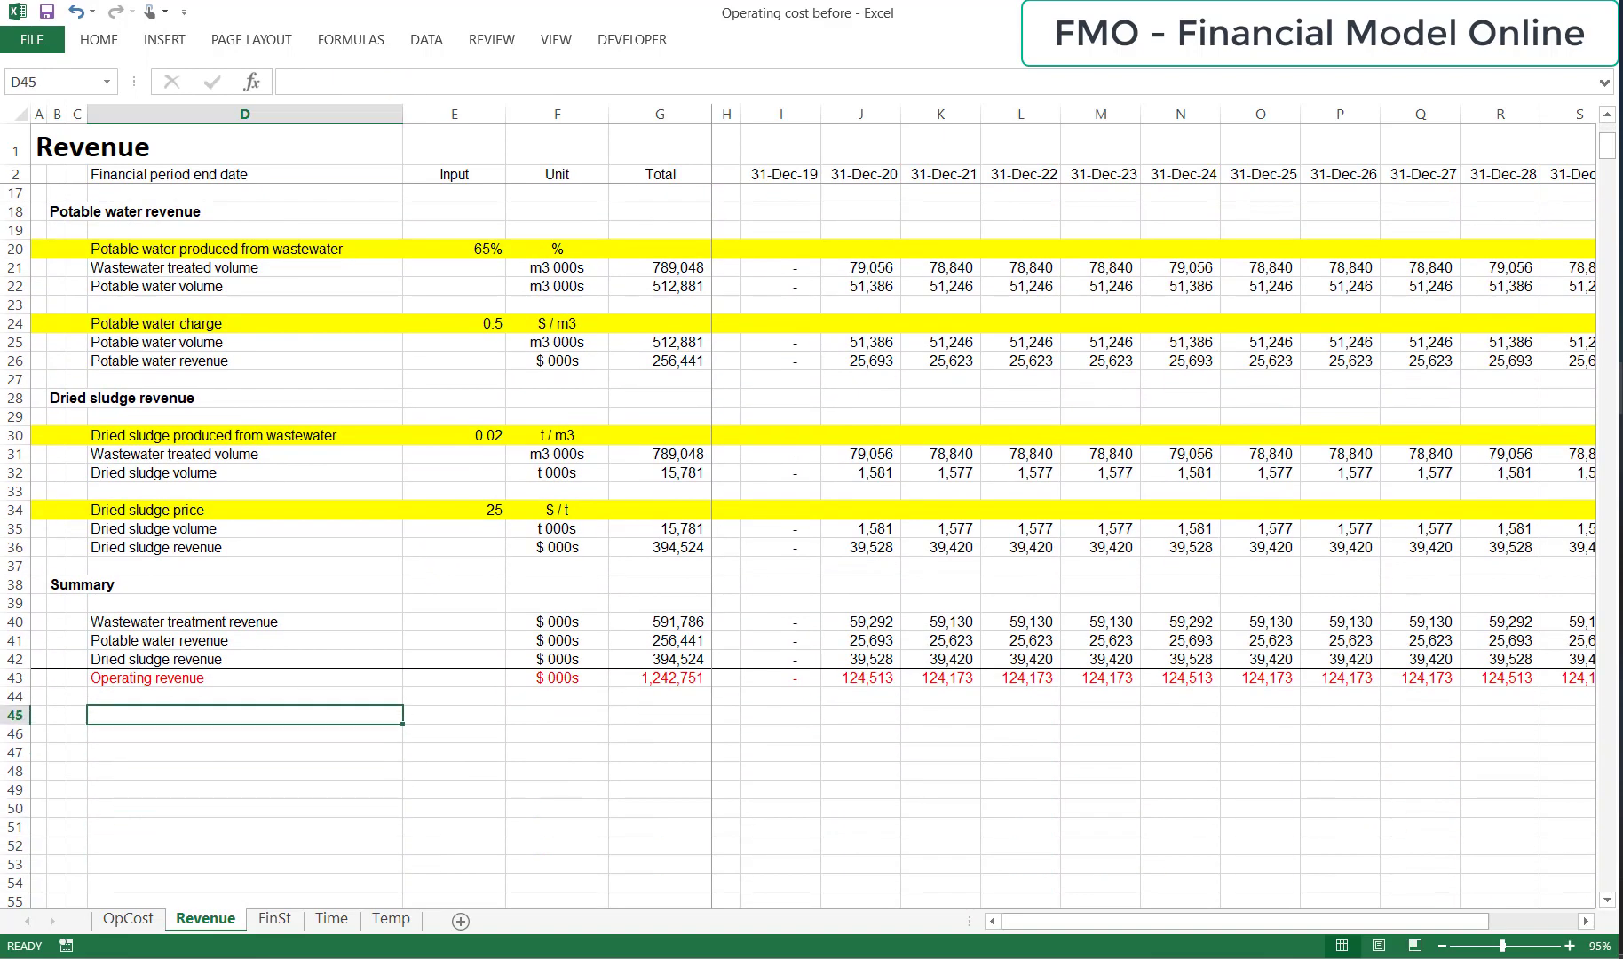
pyautogui.press('Right')
pyautogui.press('Up')
pyautogui.press('Up')
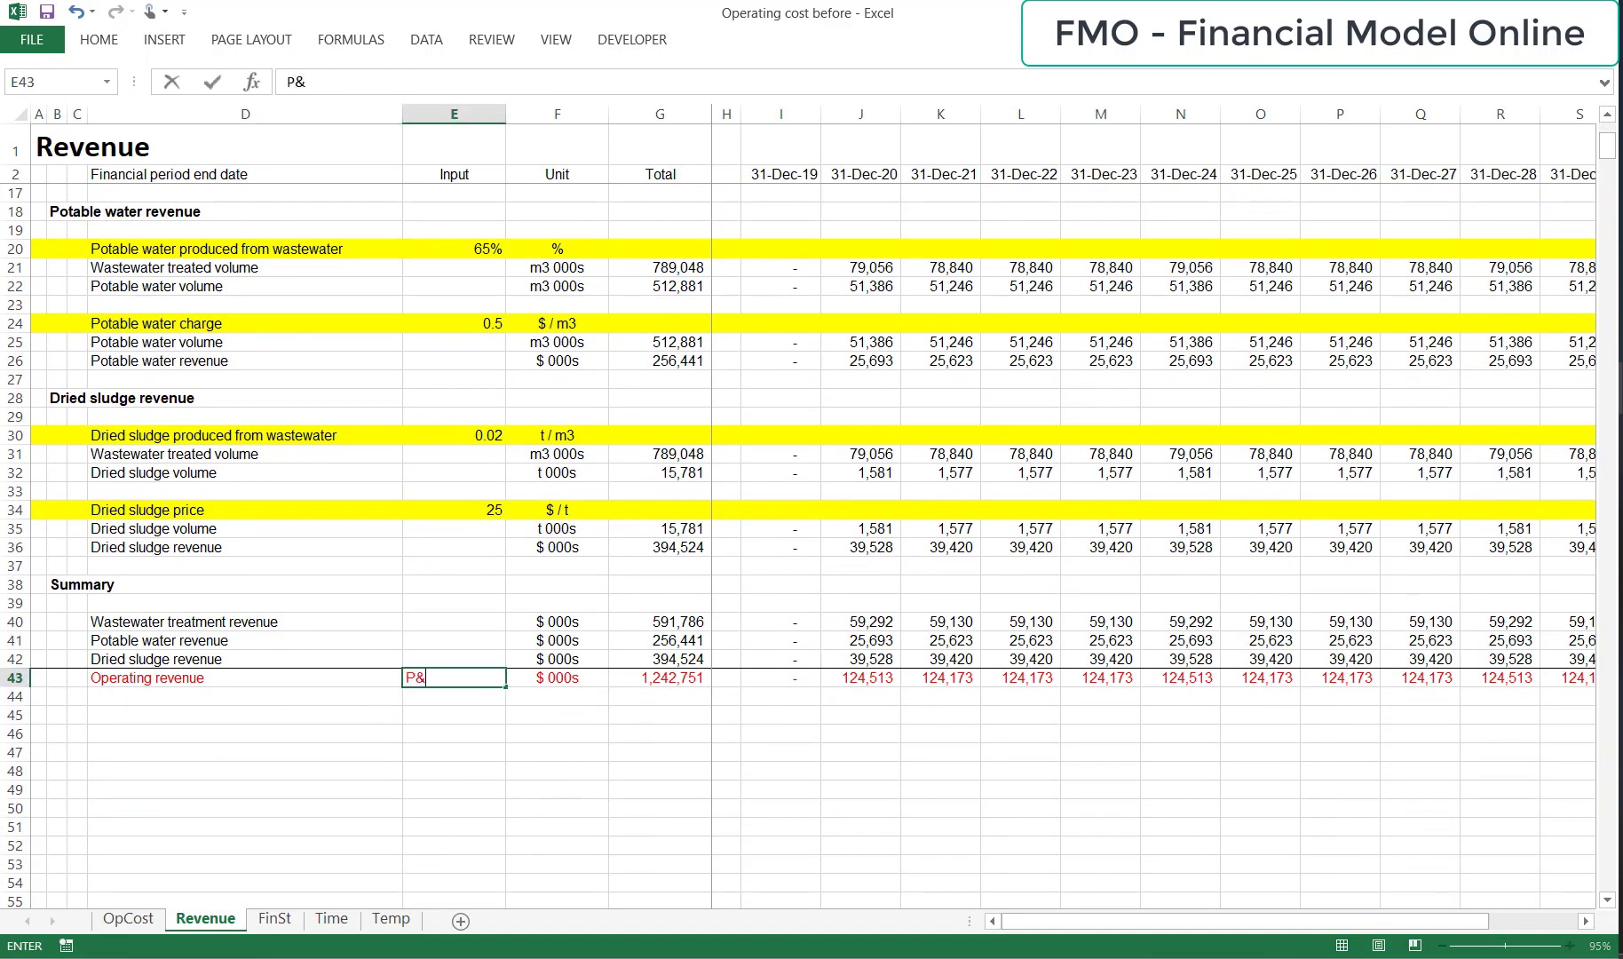
pyautogui.press('Return')
# Set the font colour of the whole Operating cost row 29 on the OpCost sheet to red.
pyautogui.hotkey('ctrl', 'pageup')
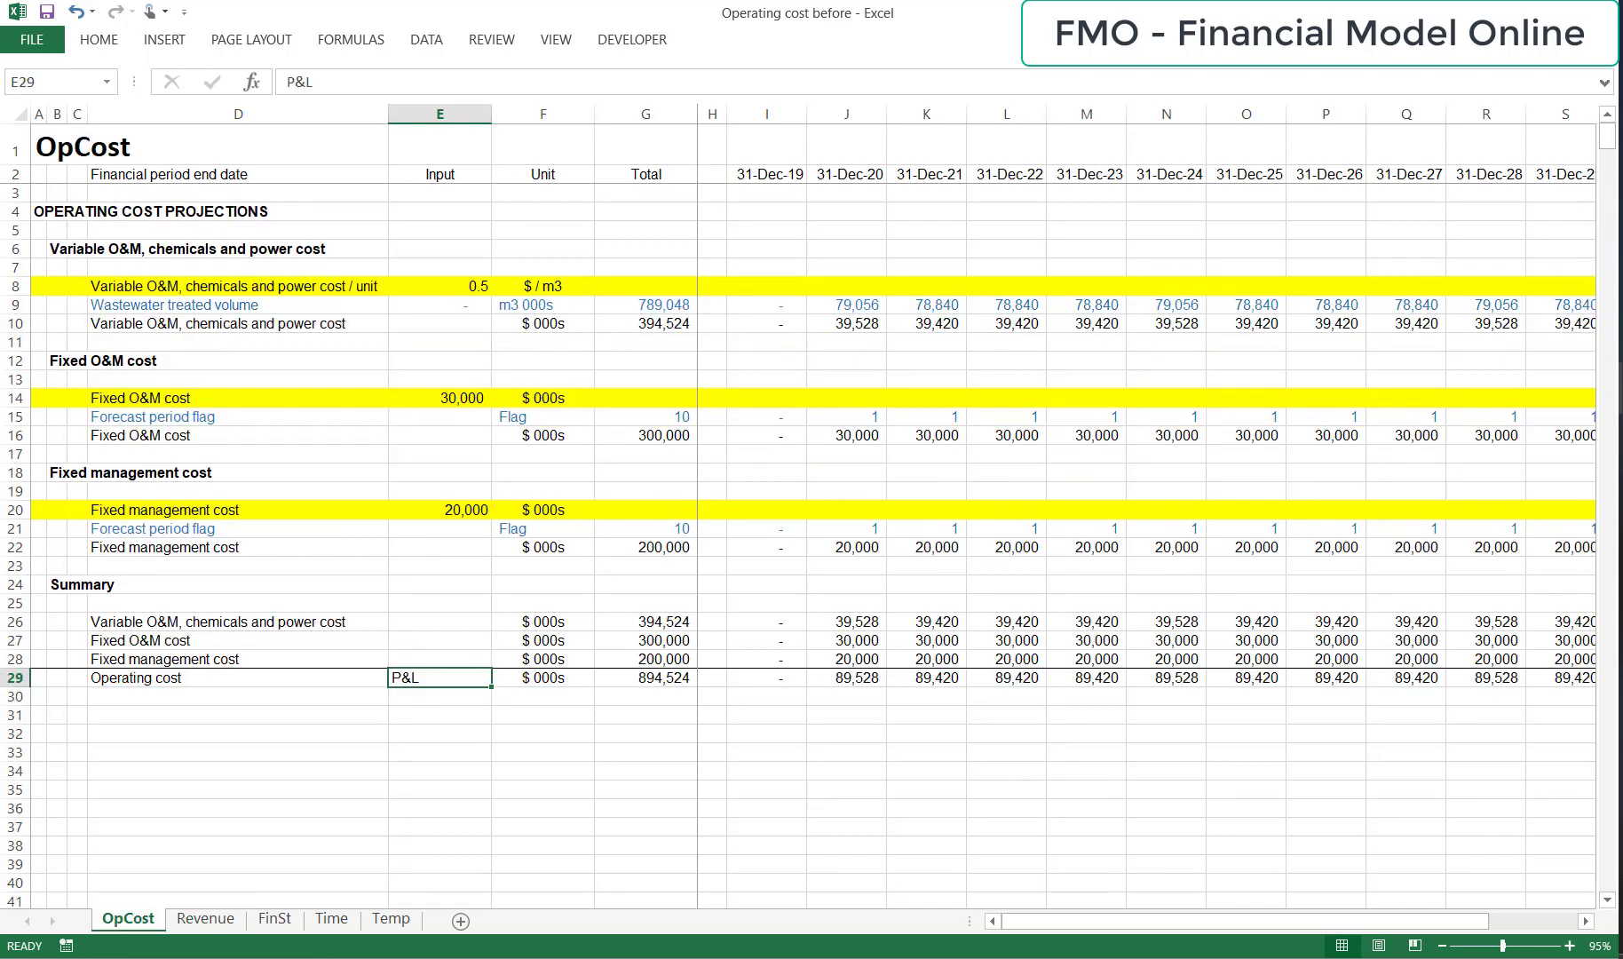
pyautogui.hotkey('shift', 'space')
pyautogui.hotkey('alt', 'h')
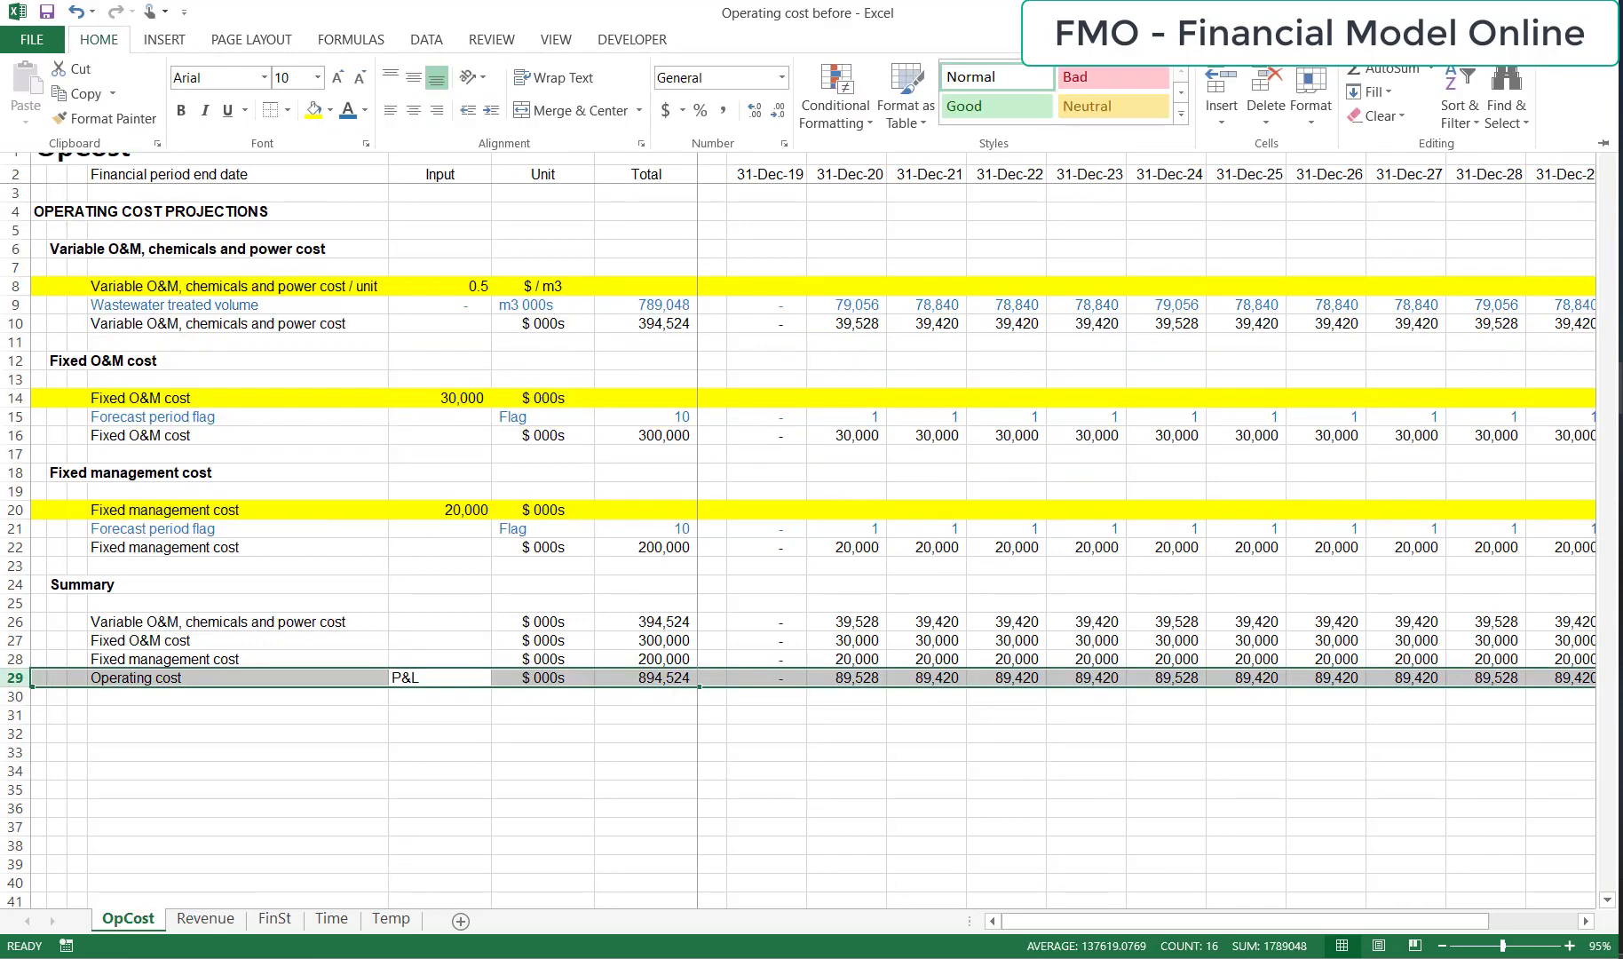
pyautogui.press('f')
pyautogui.press('c')
pyautogui.press('Right')
pyautogui.press('Right')
pyautogui.press('Return')
pyautogui.hotkey('shift', 'BackSpace')
pyautogui.press('Left')
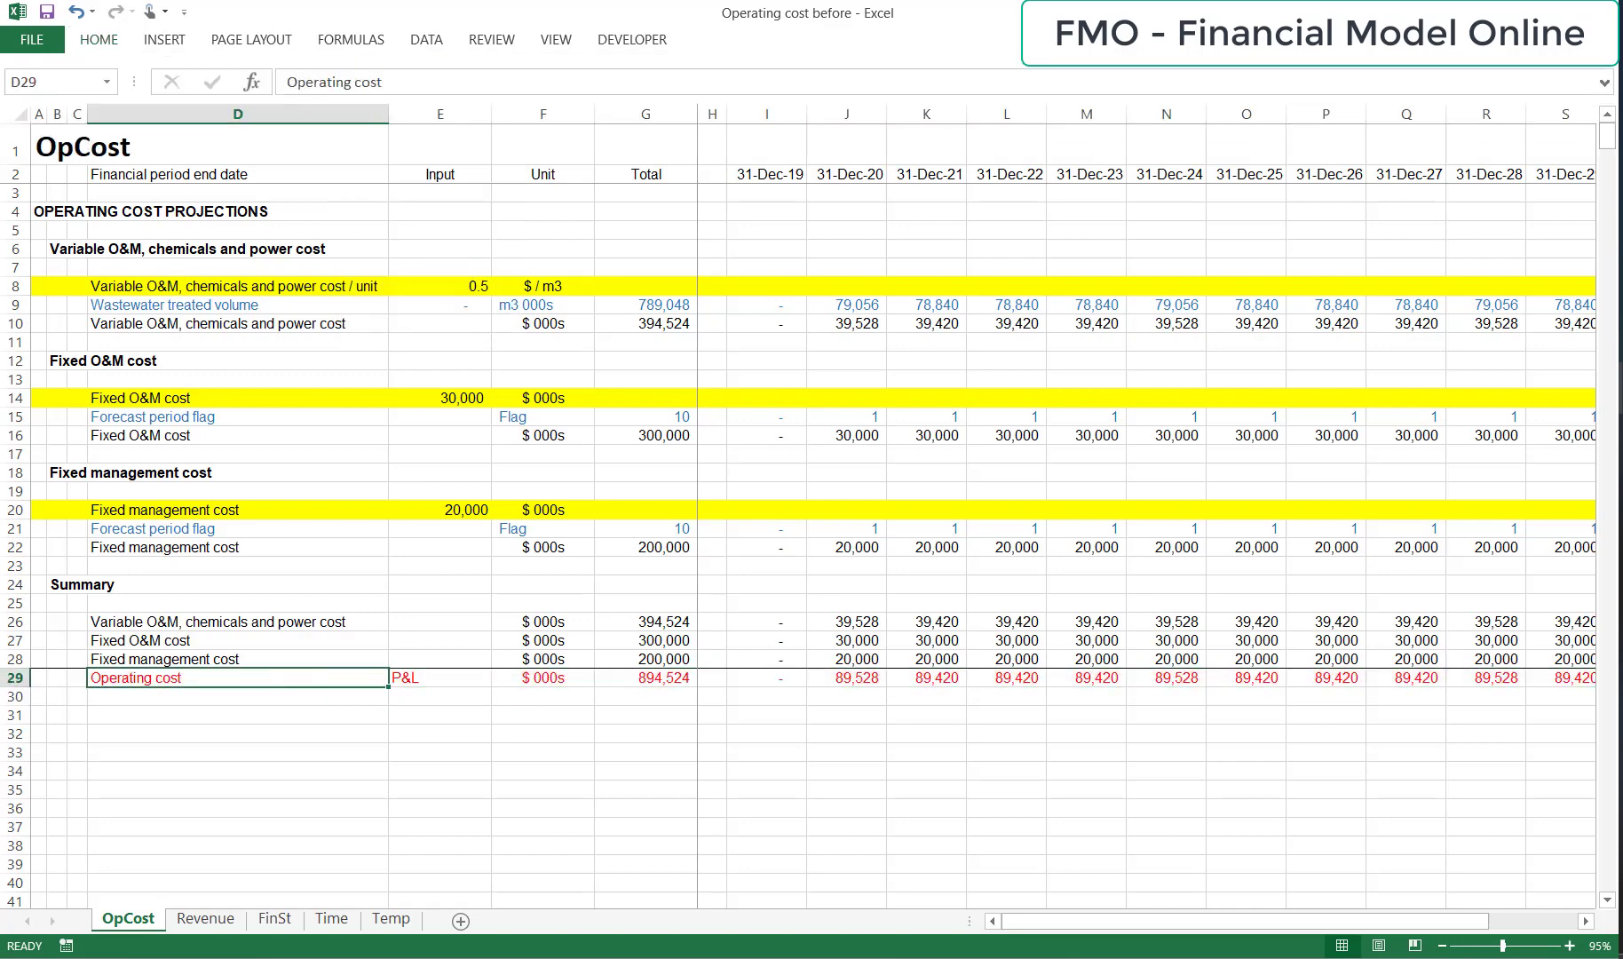
# Link the Operating cost label in D7 of the FinSt sheet to the OpCost sheet with =OpCost!D$29.
pyautogui.hotkey('ctrl', 'pagedown')
pyautogui.hotkey('ctrl', 'pagedown')
pyautogui.hotkey('ctrl', 'pagedown')
pyautogui.hotkey('ctrl', 'pageup')
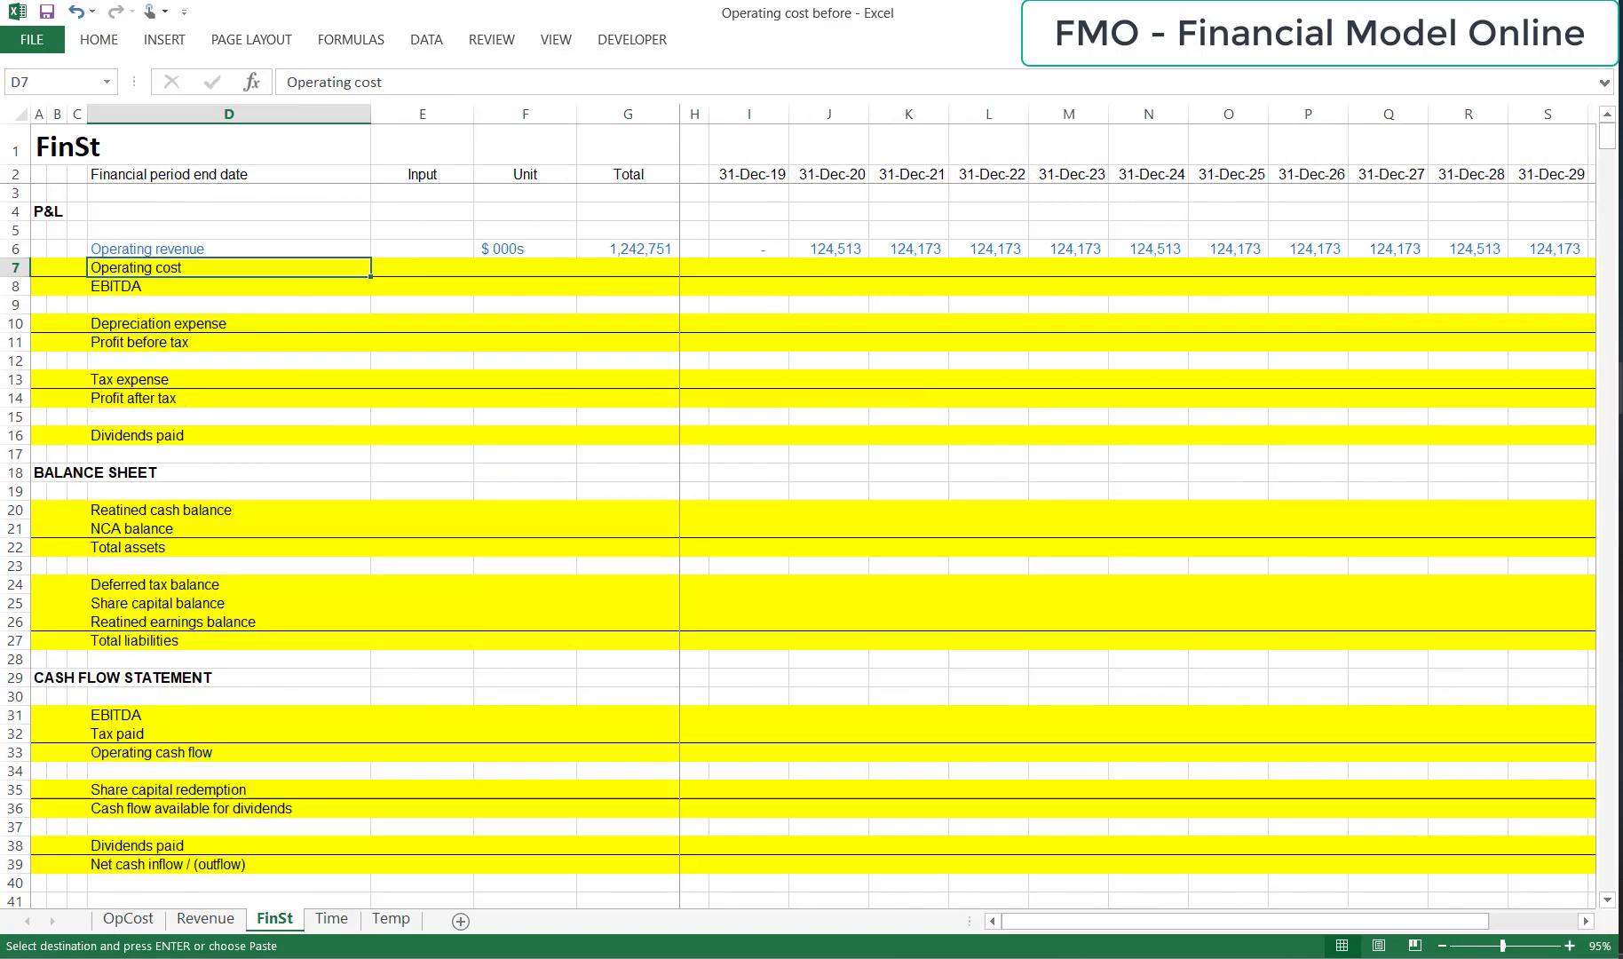
pyautogui.press('Up')
pyautogui.press('Down')
pyautogui.hotkey('alt', 'h')
pyautogui.press('v')
pyautogui.press('n')
pyautogui.press('F2')
pyautogui.press('F4')
pyautogui.press('Return')
pyautogui.press('Up')
# Copy the operating cost link from D7 across the FinSt row through the last period in T7.
pyautogui.hotkey('ctrl', 'c')
pyautogui.hotkey('ctrl', 'shift', 'Right')
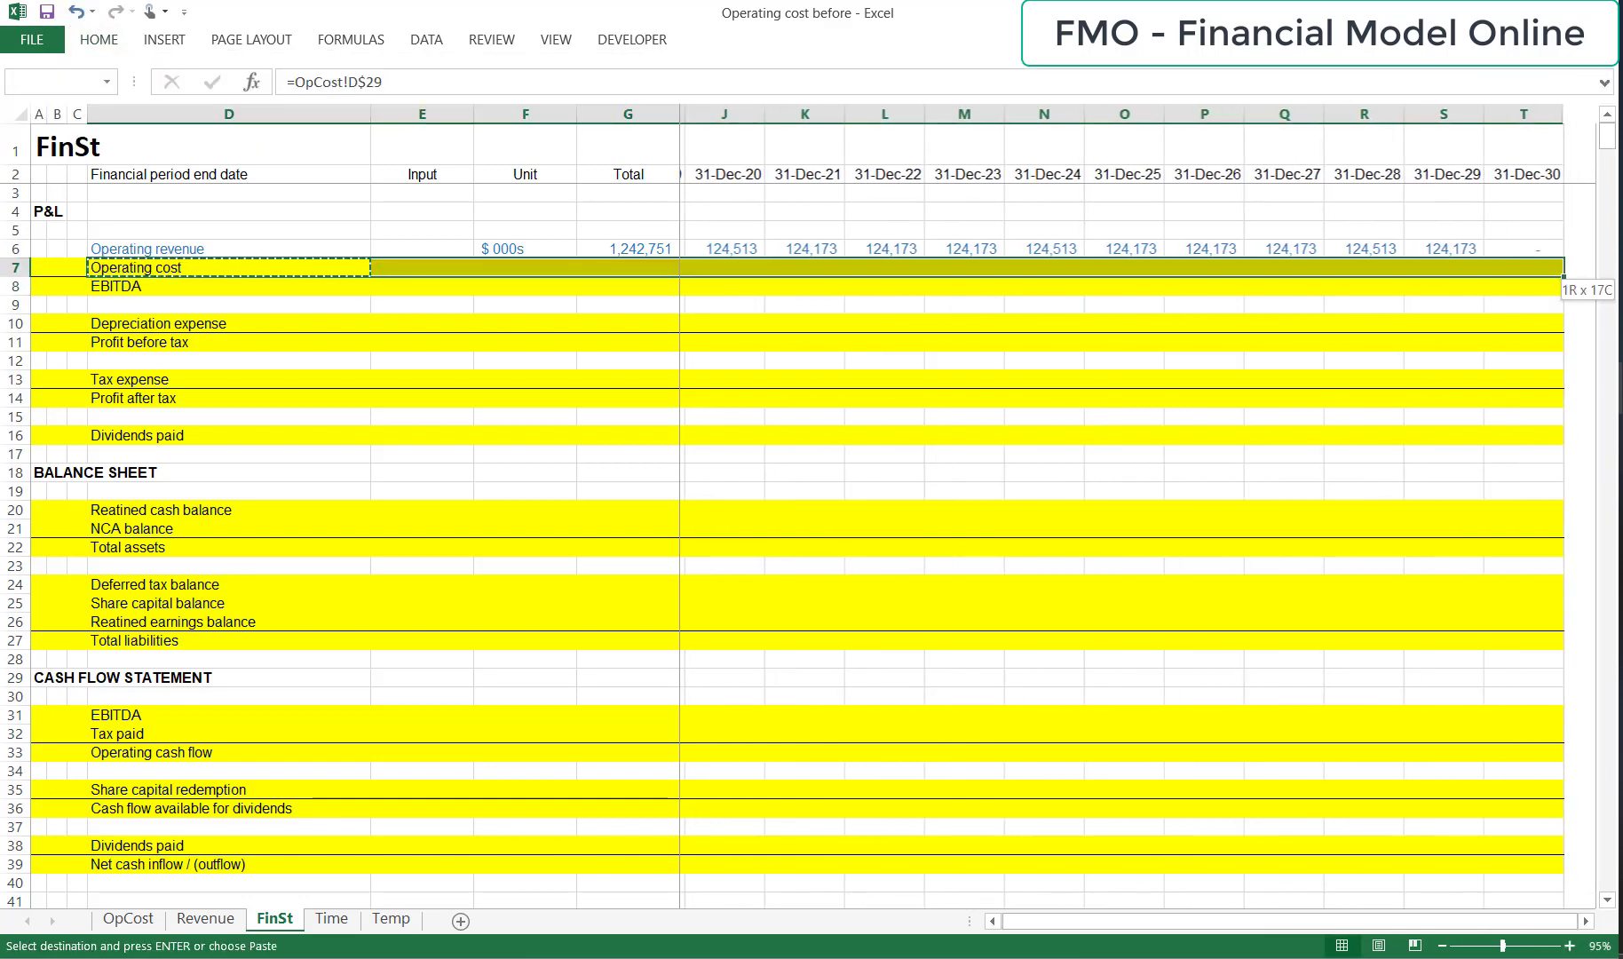
pyautogui.hotkey('ctrl', 'v')
# Apply the formatting of the Operating revenue row 6 to the Operating cost row 7, pasting formats only.
pyautogui.press('Up')
pyautogui.press('Escape')
pyautogui.hotkey('shift', 'space')
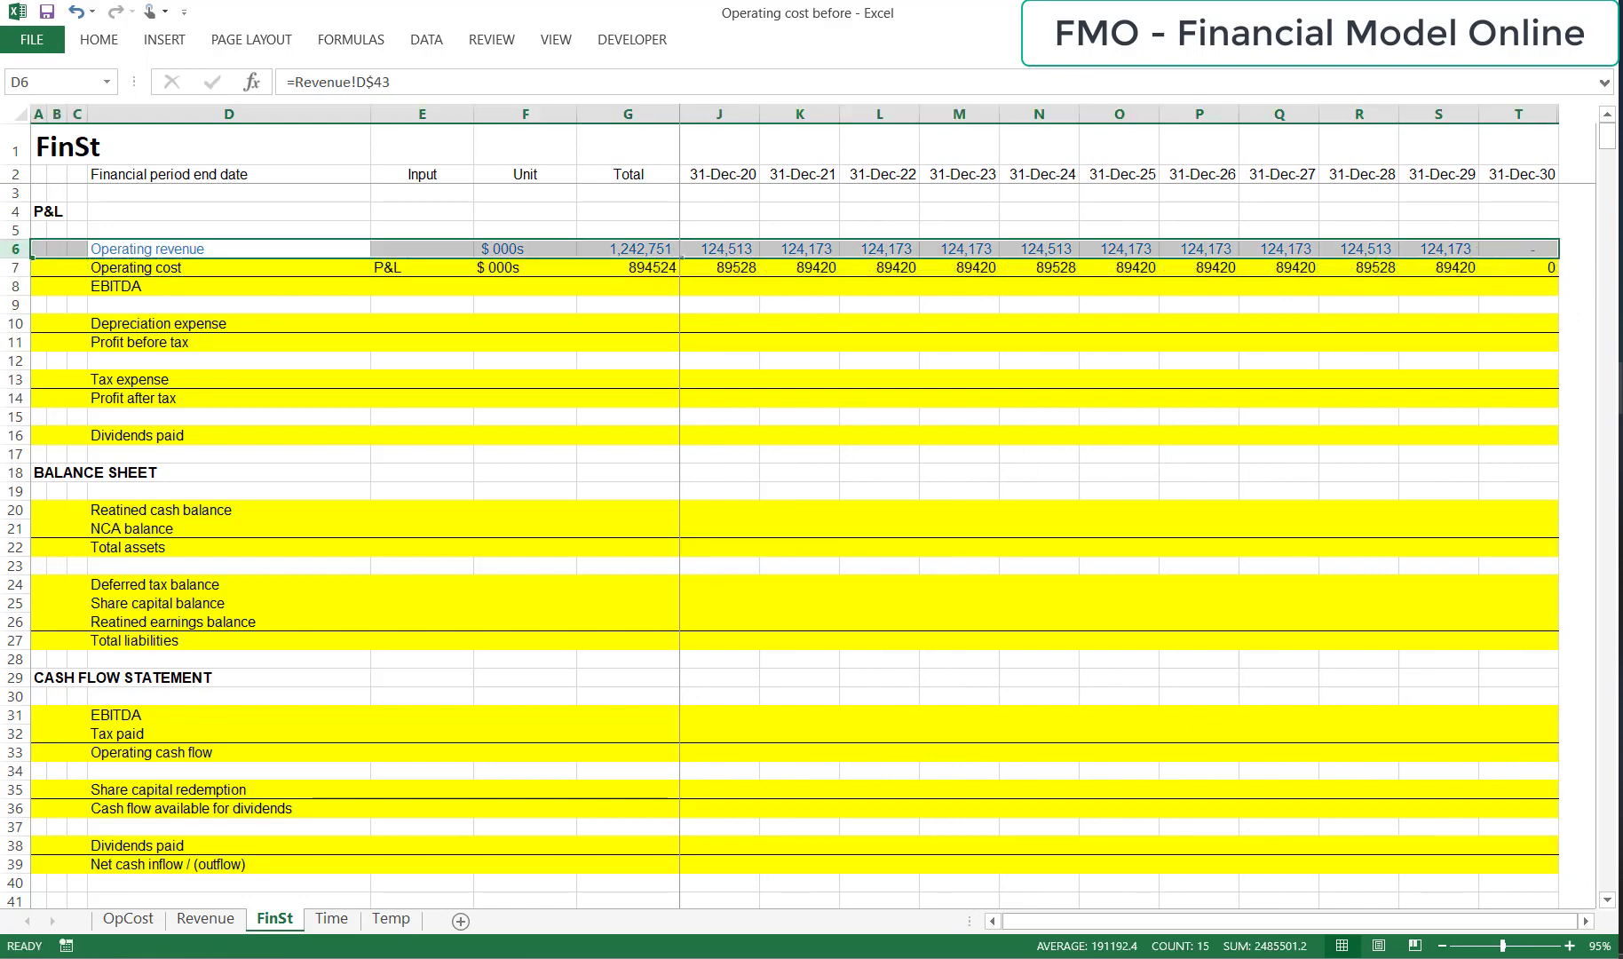
pyautogui.hotkey('ctrl', 'c')
pyautogui.press('Down')
pyautogui.press('Down')
pyautogui.press('Up')
pyautogui.hotkey('shift', 'space')
pyautogui.hotkey('alt', 'e')
pyautogui.press('s')
pyautogui.press('v')
pyautogui.press('t')
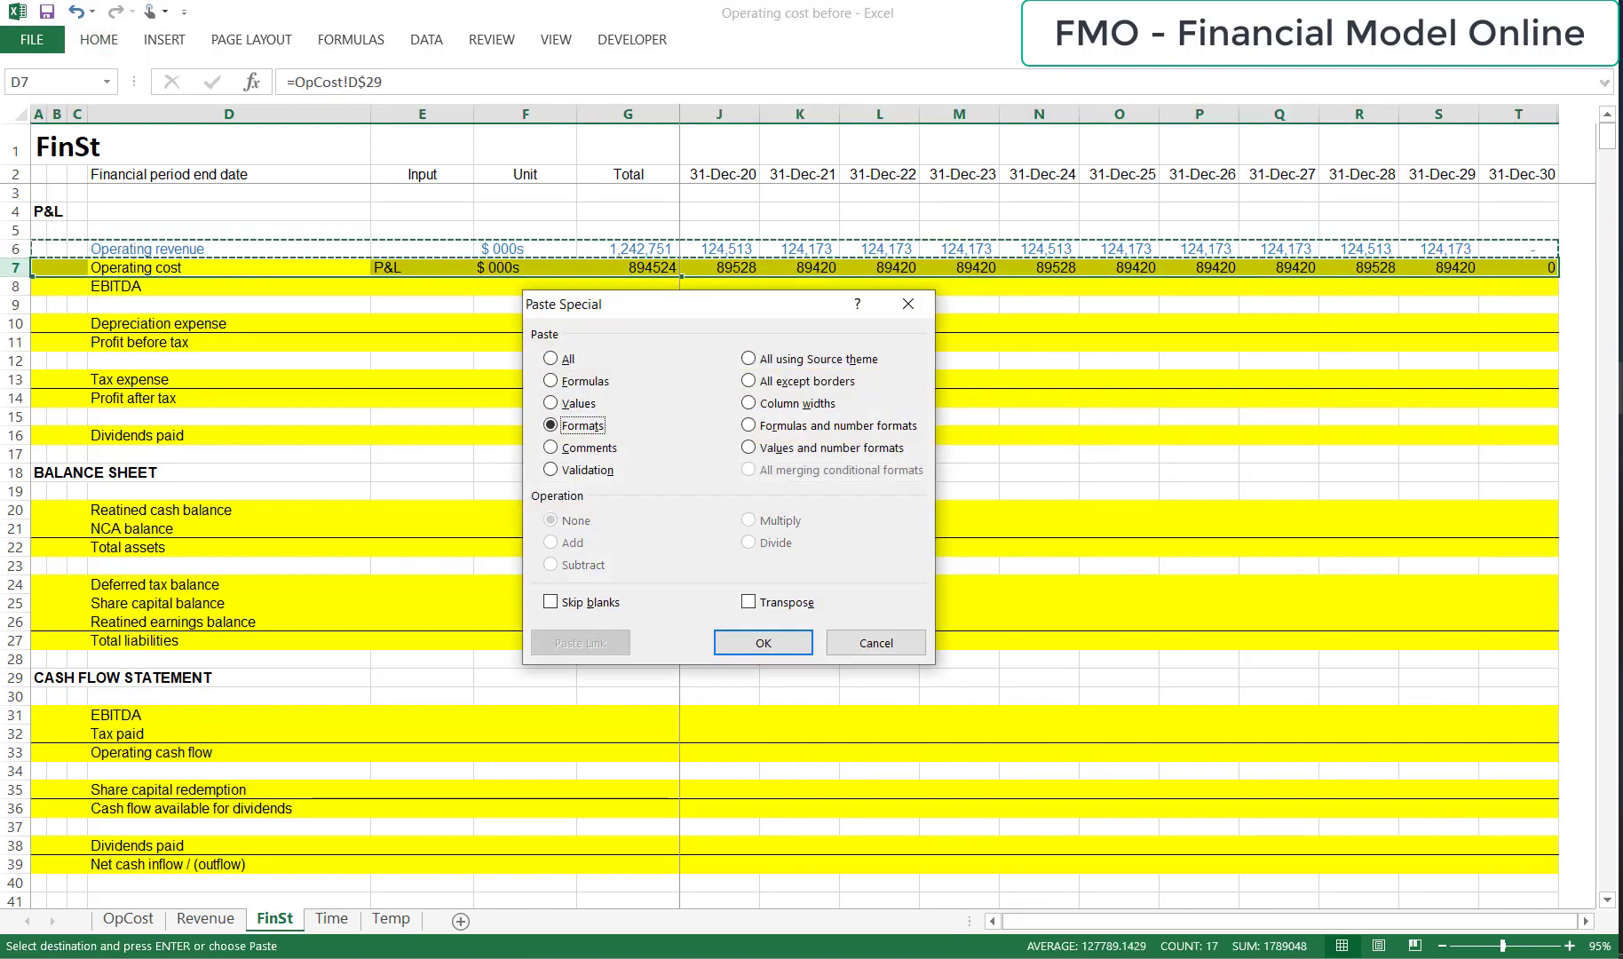
pyautogui.press('Return')
pyautogui.press('Escape')
# Clear the contents of spacer column H on the FinSt sheet, including the stray link in H7.
pyautogui.press('Right')
pyautogui.press('Right')
pyautogui.press('Right')
pyautogui.press('Right')
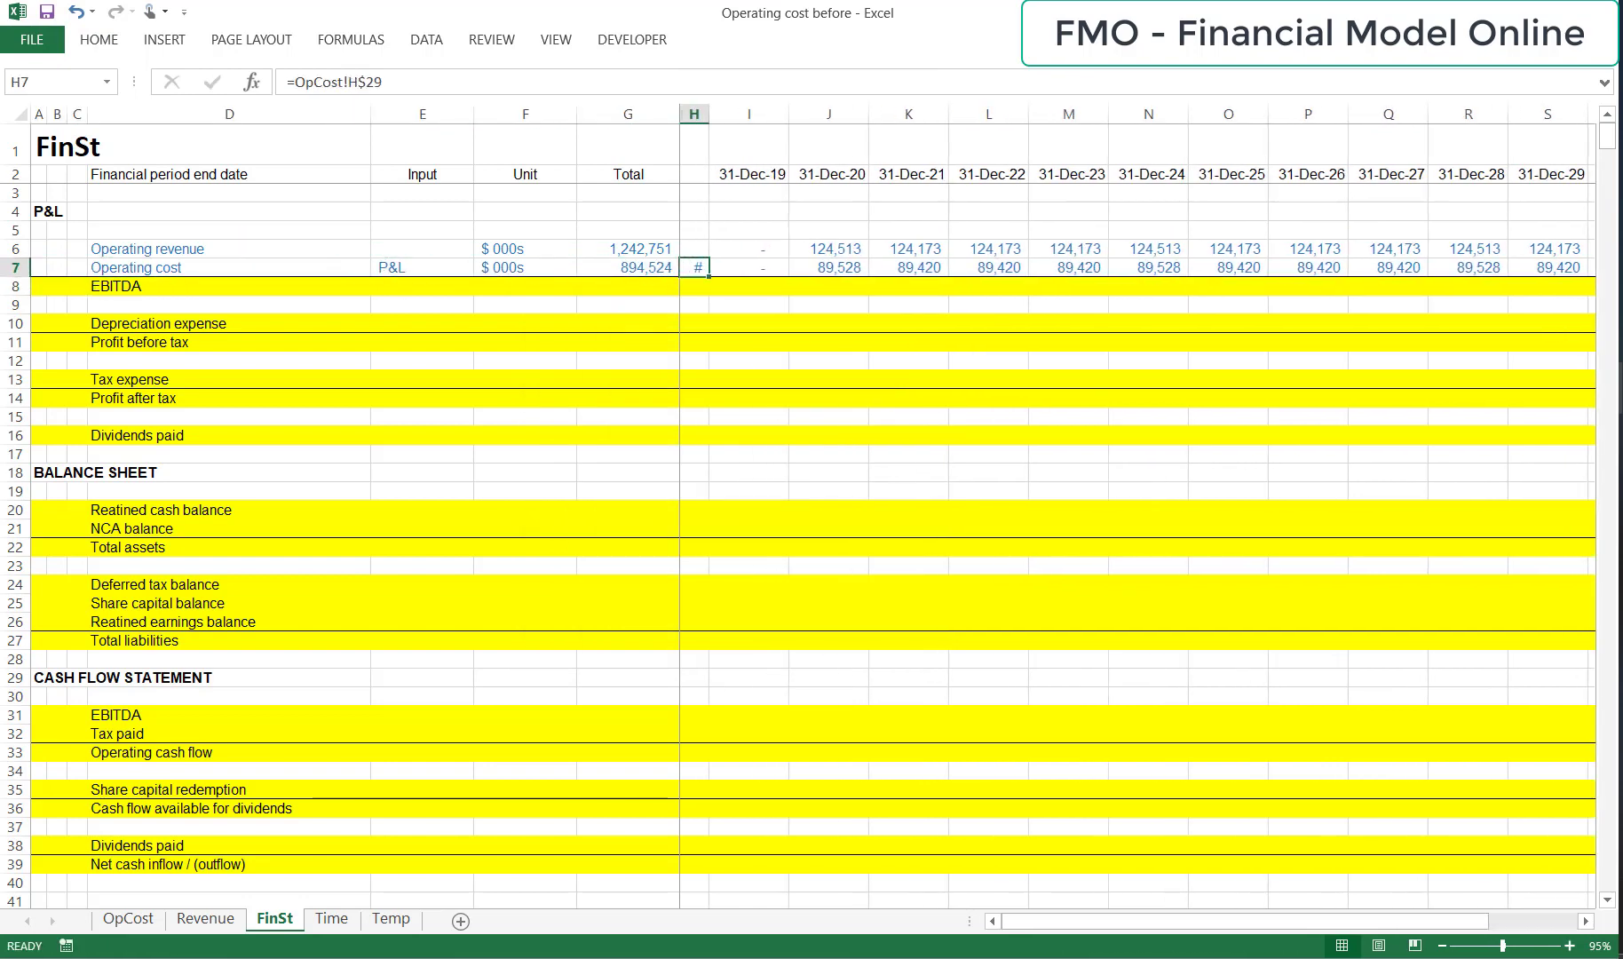
pyautogui.hotkey('ctrl', 'space')
pyautogui.press('Delete')
pyautogui.press('Left')
pyautogui.press('Left')
pyautogui.press('Left')
pyautogui.press('Left')
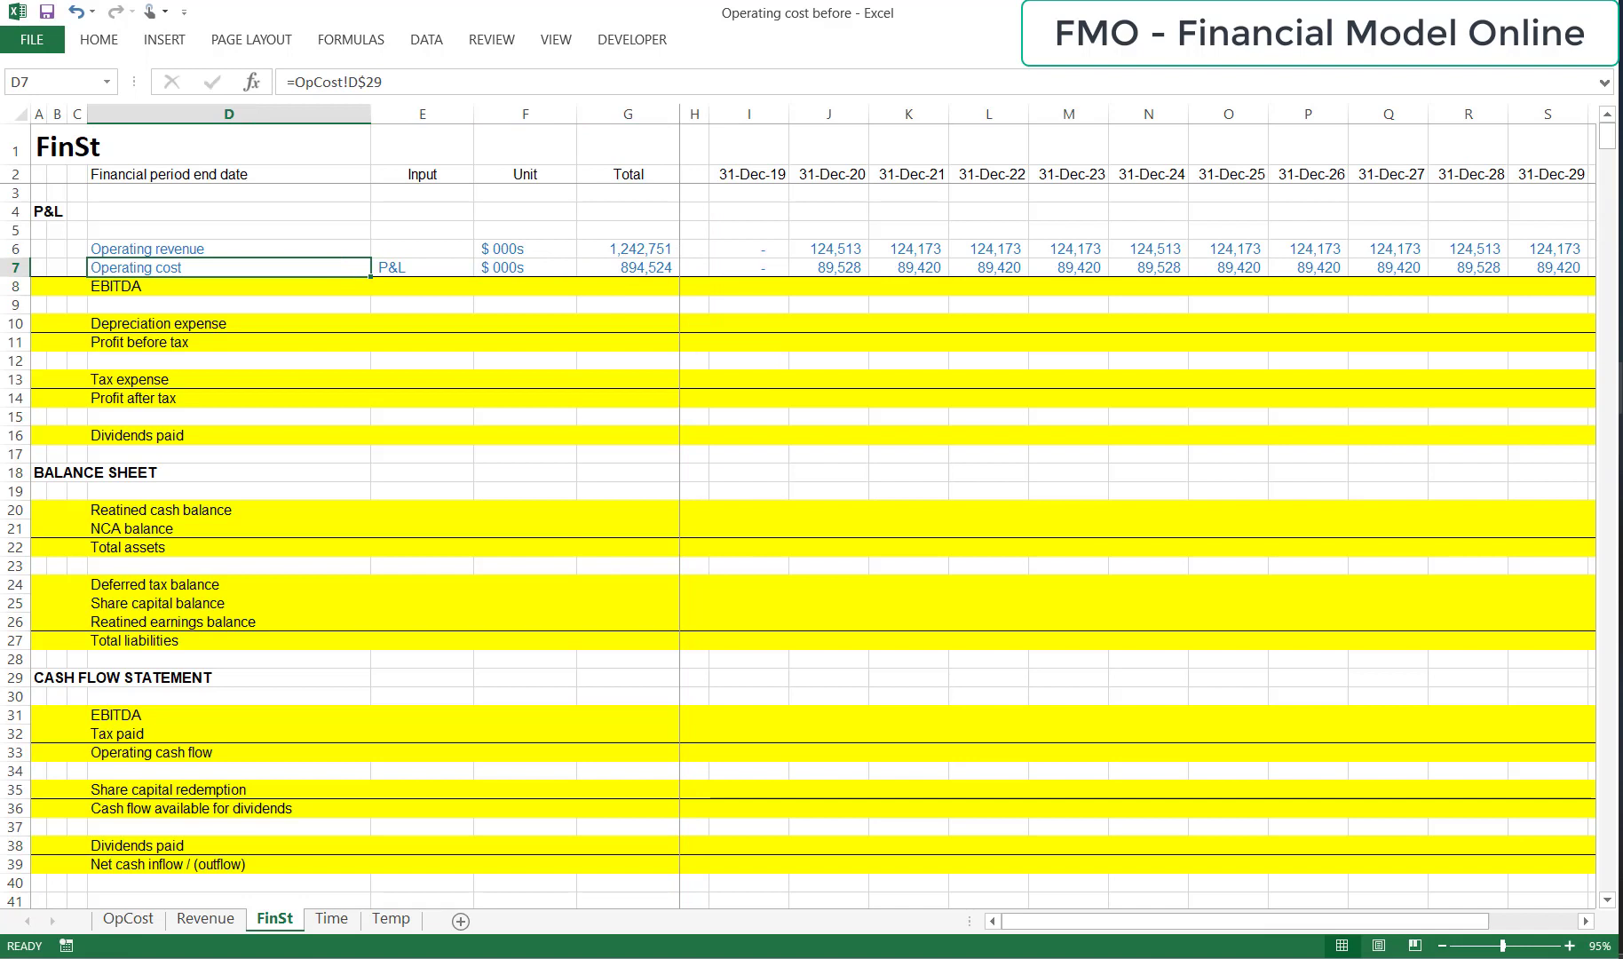
# Enter the unit "$ 000s" for the EBITDA row in F8.
pyautogui.press('Down')
pyautogui.press('Right')
pyautogui.press('Right')
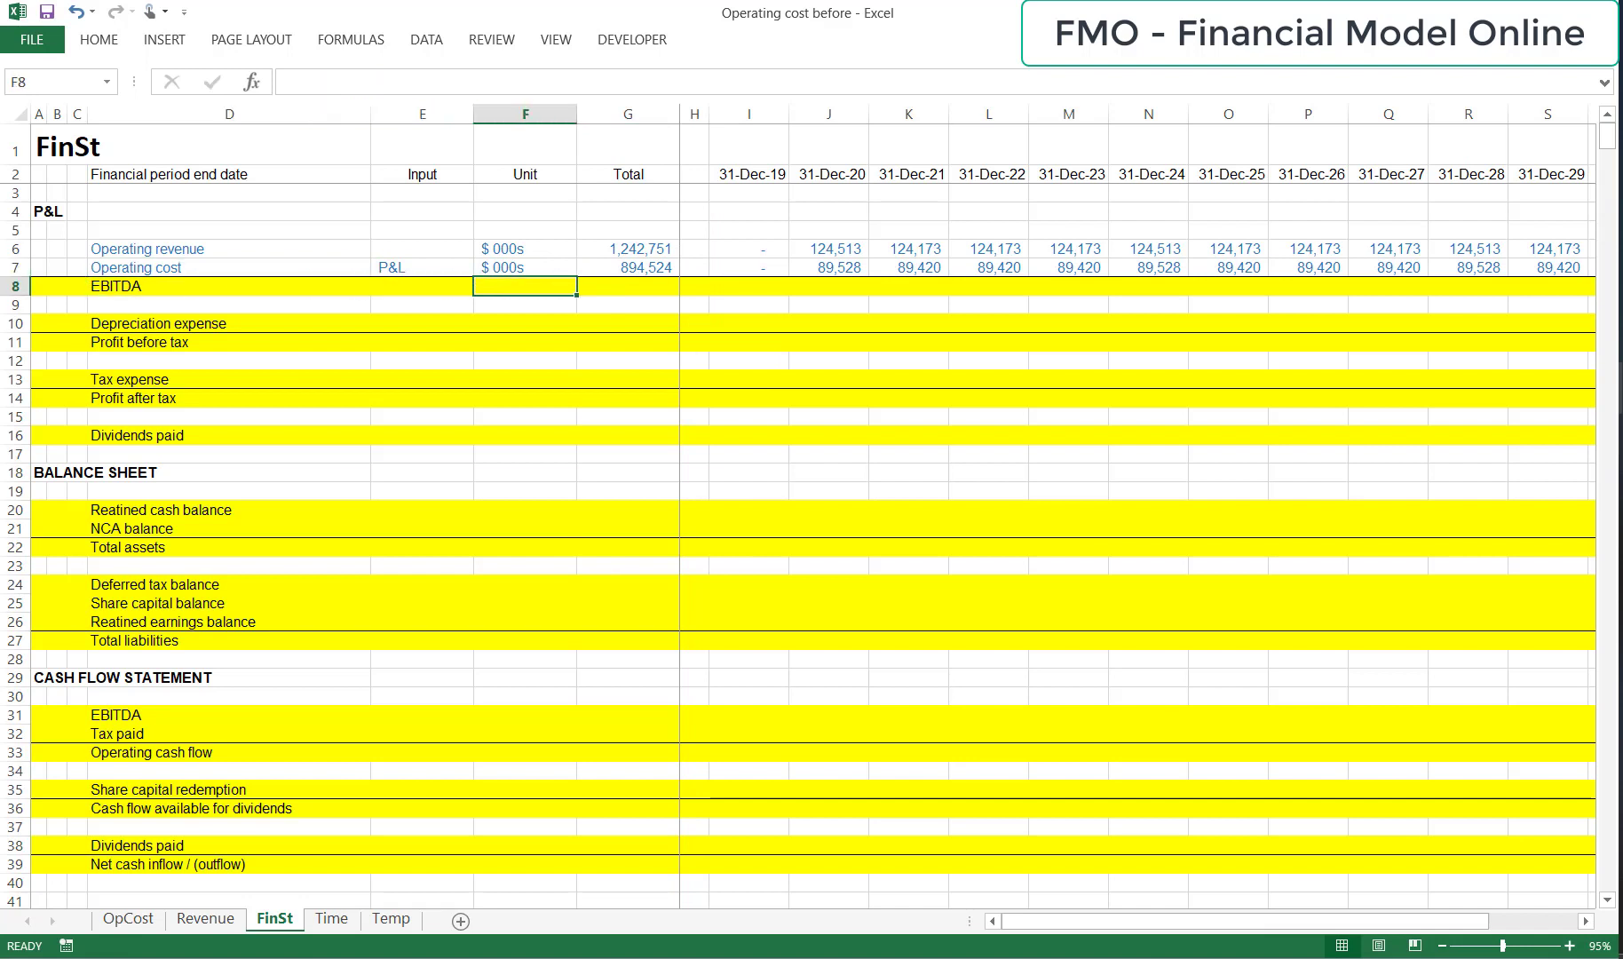
pyautogui.hotkey('ctrl', 'Return')
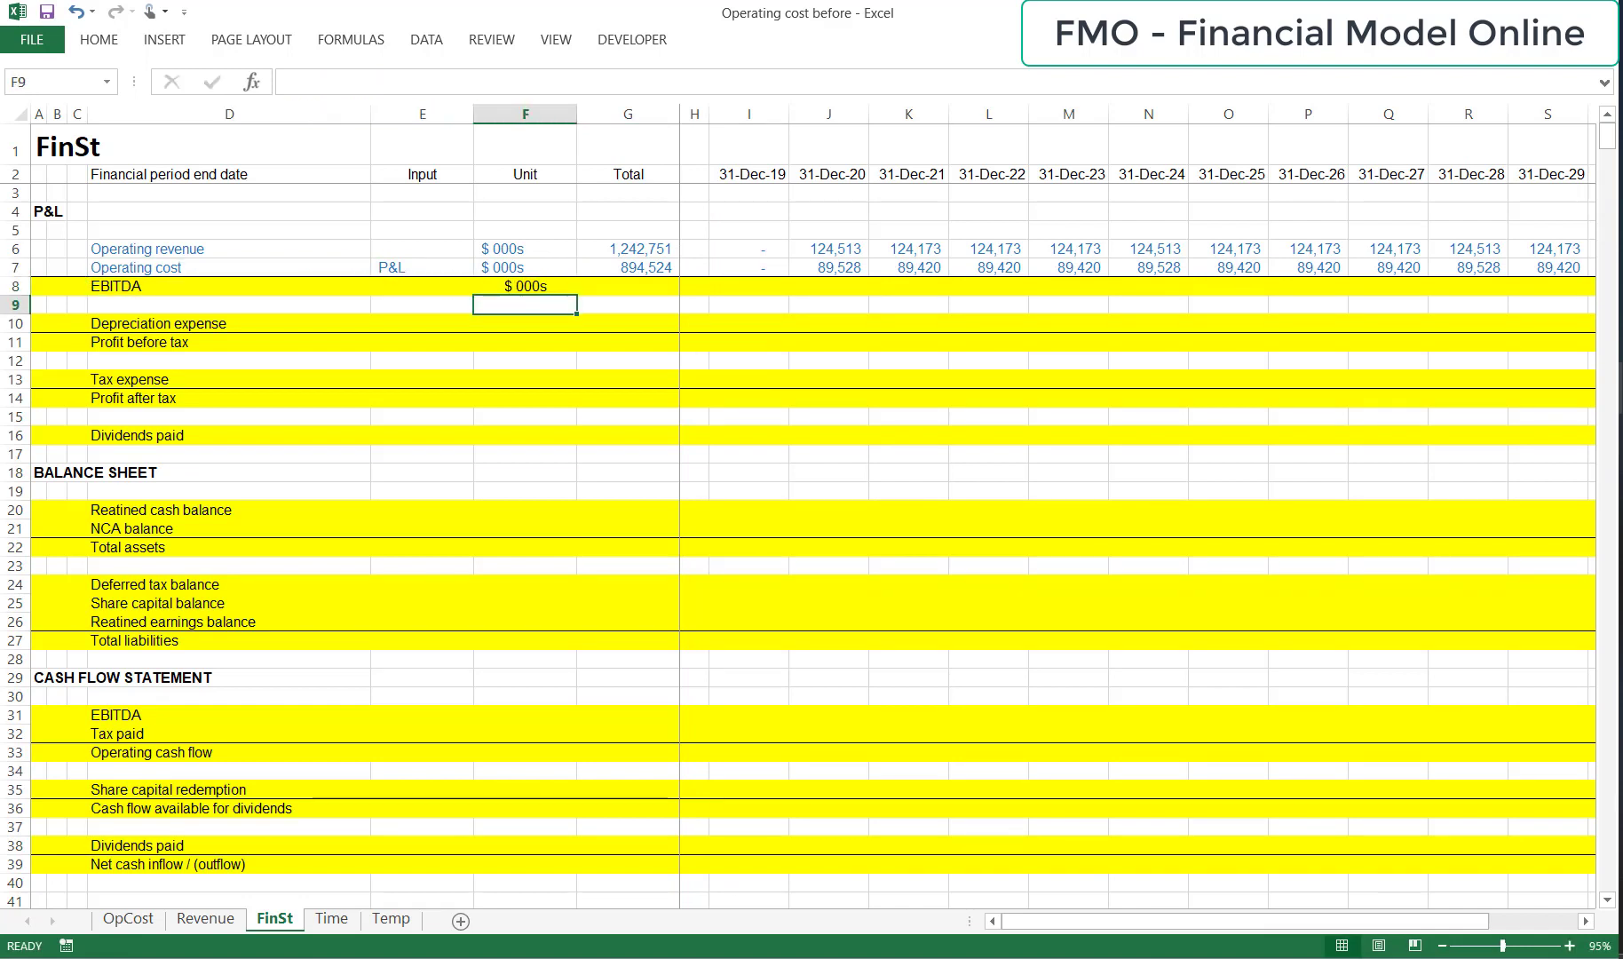
# Calculate EBITDA for the first period in I8 as operating revenue in row 6 minus operating cost in row 7.
pyautogui.press('Right')
pyautogui.press('Right')
pyautogui.press('Right')
pyautogui.write('=')
pyautogui.press('Up')
pyautogui.press('Up')
pyautogui.hotkey('ctrl', 'Return')
# Copy the EBITDA formula from I8 across row 8 through the last period in T8.
pyautogui.hotkey('ctrl', 'c')
pyautogui.press('Right')
pyautogui.hotkey('ctrl', 'shift', 'Right')
pyautogui.hotkey('ctrl', 'v')
pyautogui.press('Escape')
pyautogui.press('Home')
pyautogui.press('Left')
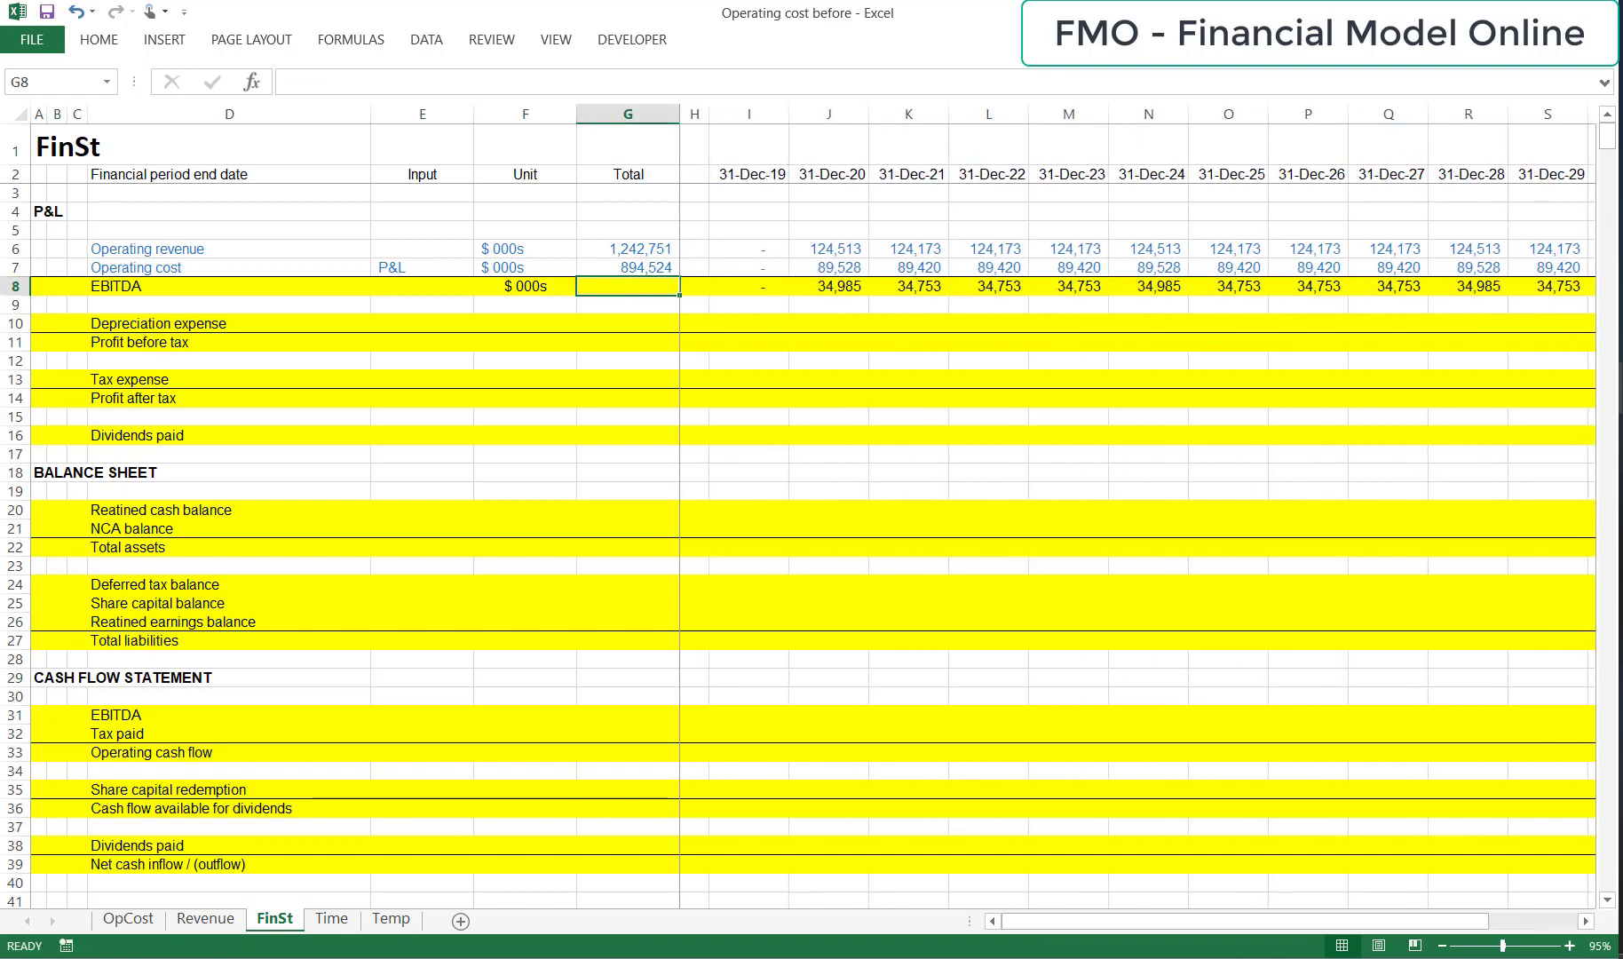
# Total the EBITDA row across all periods in G8.
pyautogui.press('Up')
pyautogui.press('Right')
pyautogui.hotkey('ctrl', 'shift', 'Right')
pyautogui.press('Up')
pyautogui.press('Left')
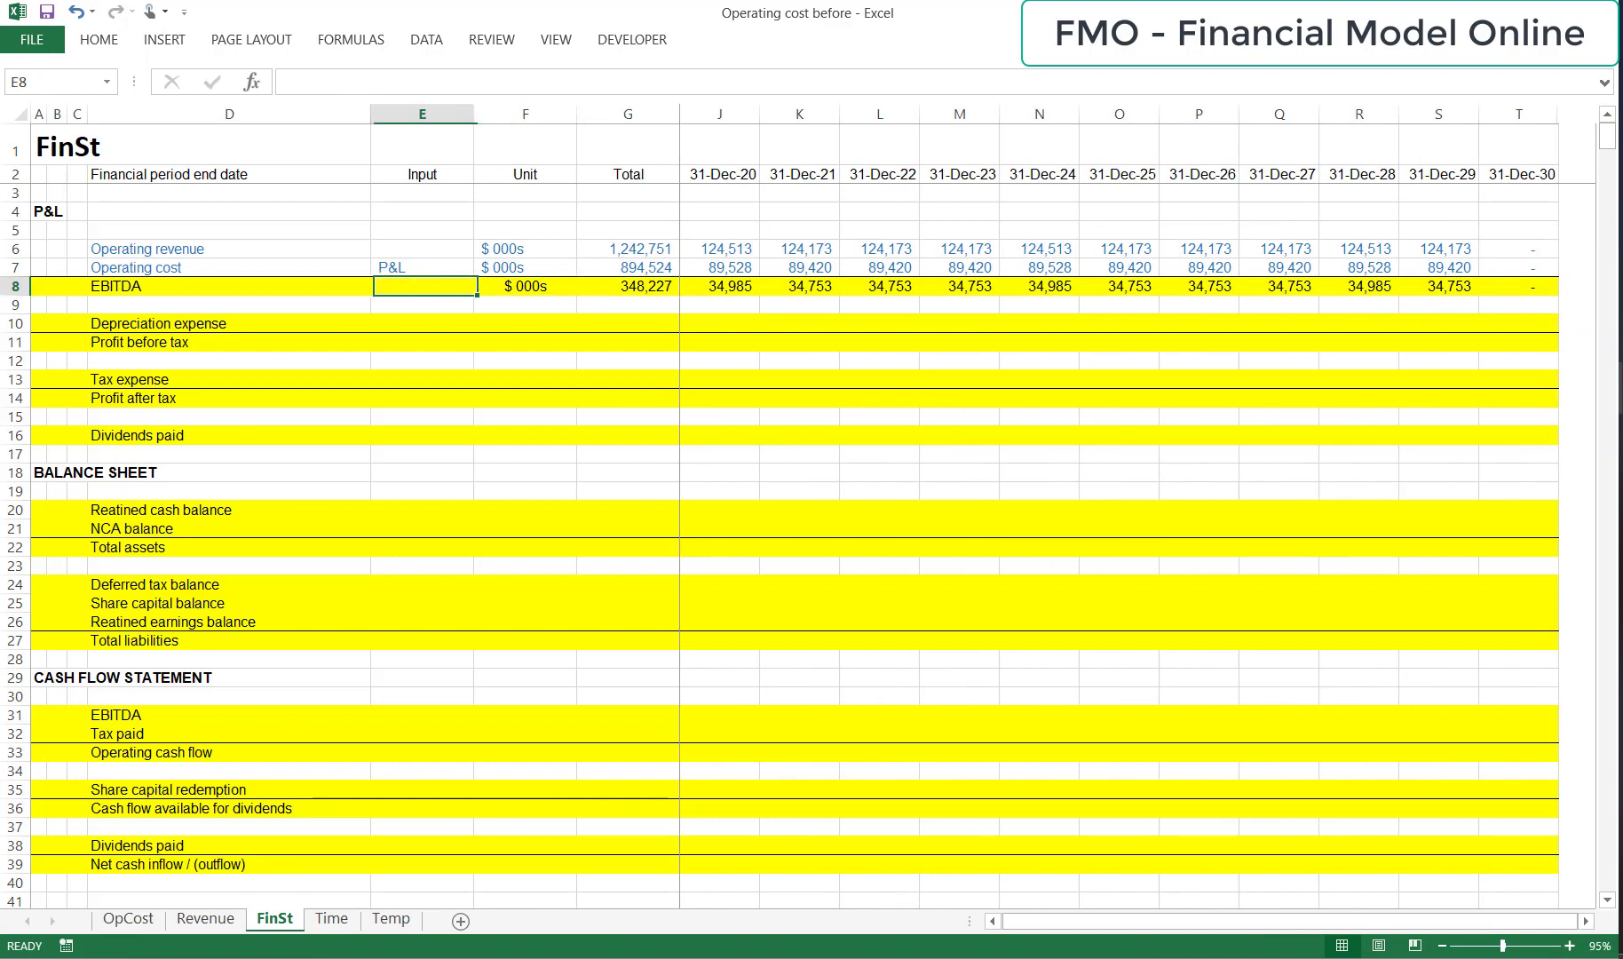
# Remove the yellow fill from the whole EBITDA row 8 of the P&L.
pyautogui.press('Left')
pyautogui.hotkey('ctrl', 'shift', 'Right')
pyautogui.press('alt')
pyautogui.press('h')
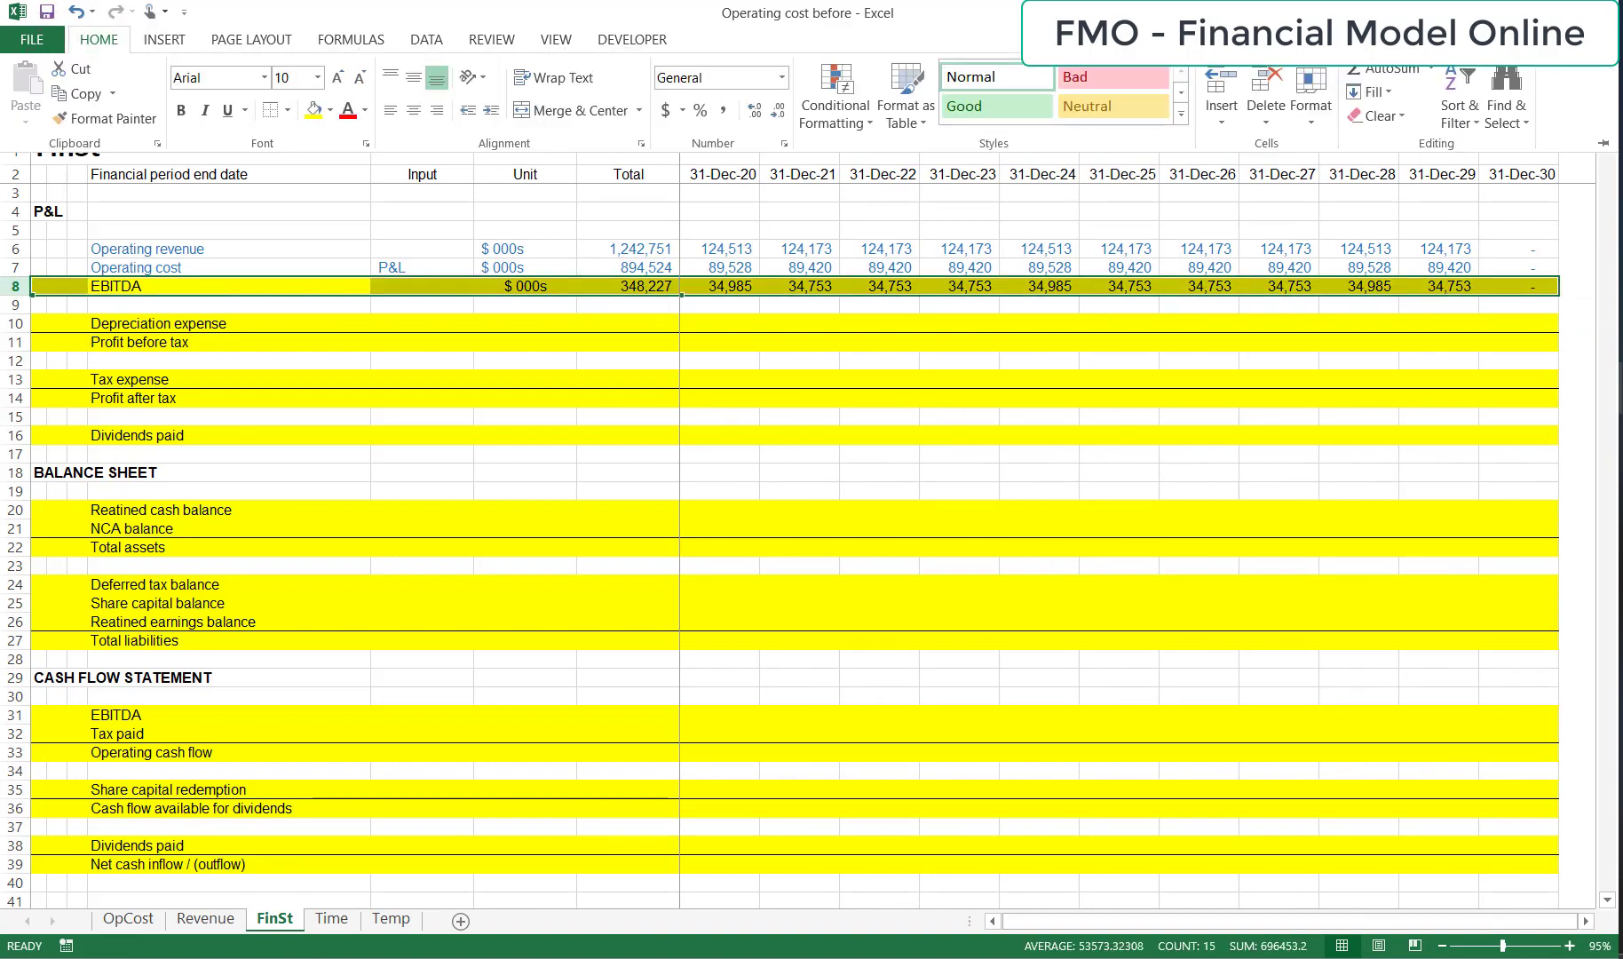
pyautogui.press('h')
pyautogui.press('Up')
pyautogui.press('Up')
pyautogui.press('Return')
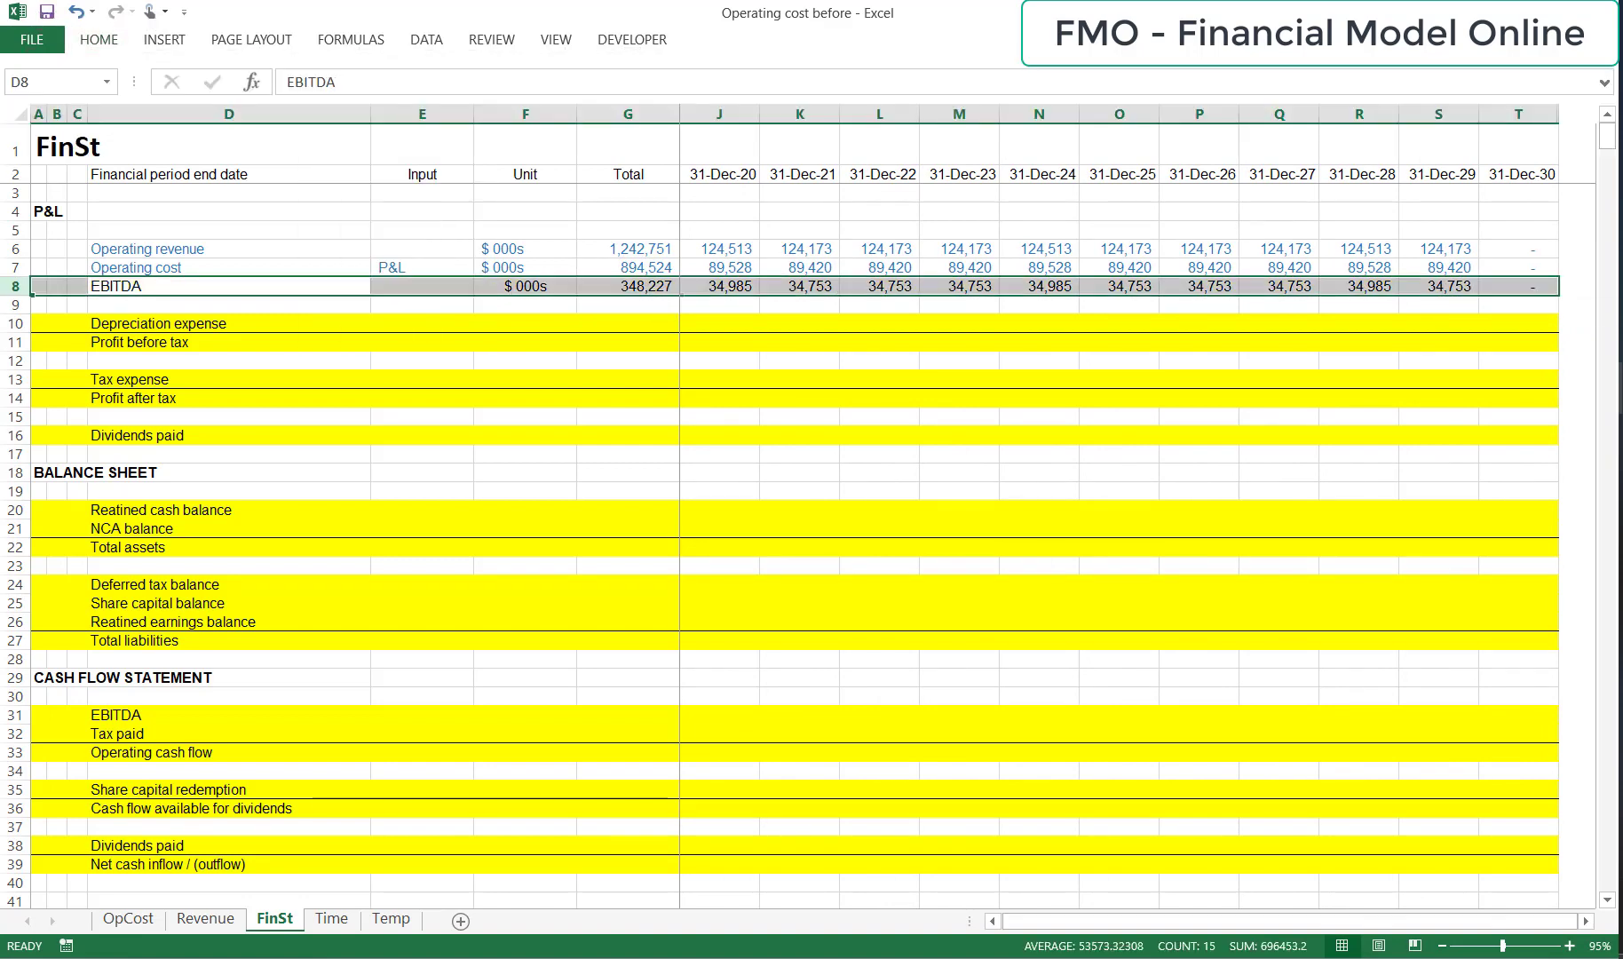
pyautogui.press('Down')
pyautogui.press('Up')
pyautogui.press('Right')
pyautogui.press('Right')
pyautogui.press('Right')
pyautogui.press('Right')
pyautogui.press('Left')
pyautogui.press('Left')
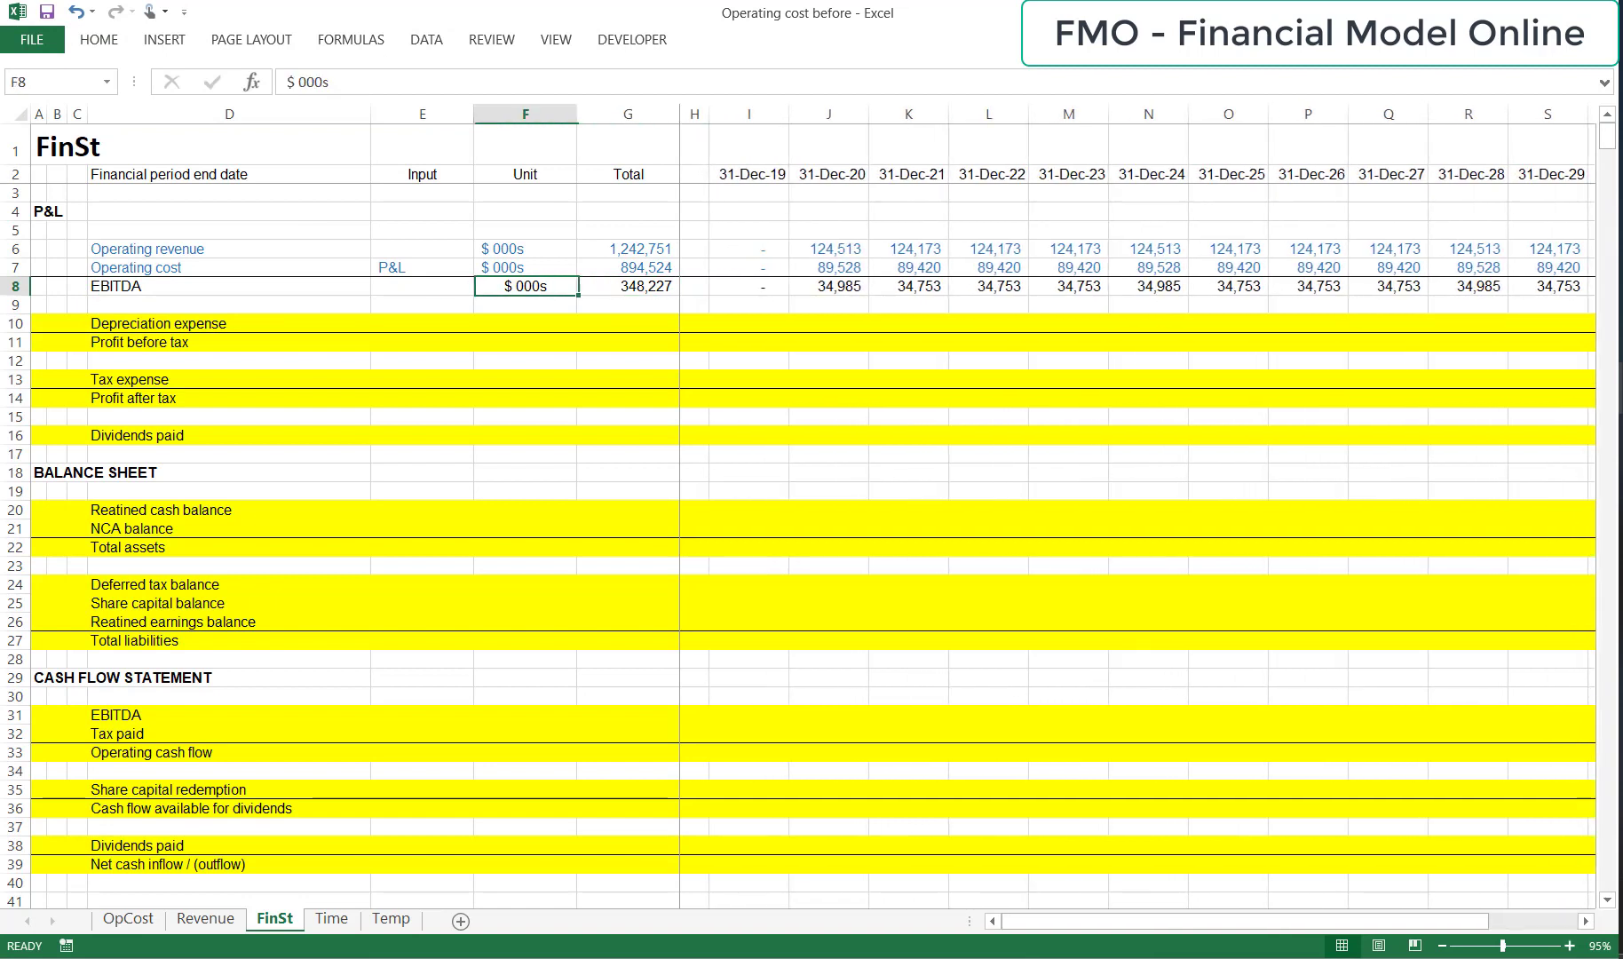
pyautogui.press('Left')
pyautogui.press('Left')
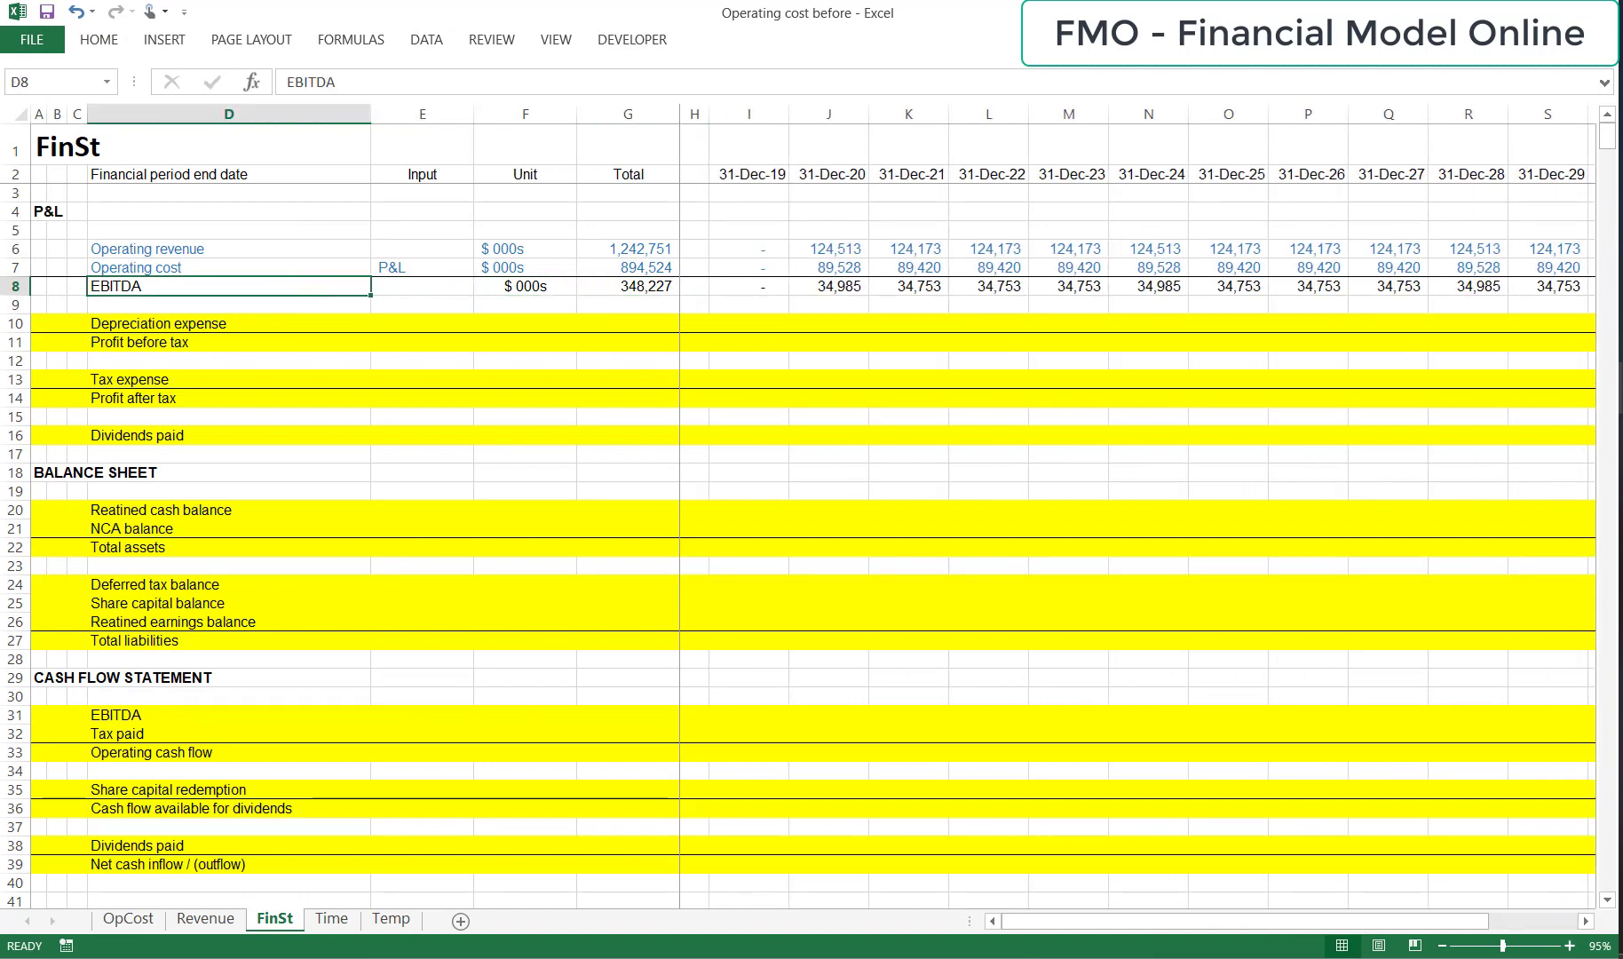